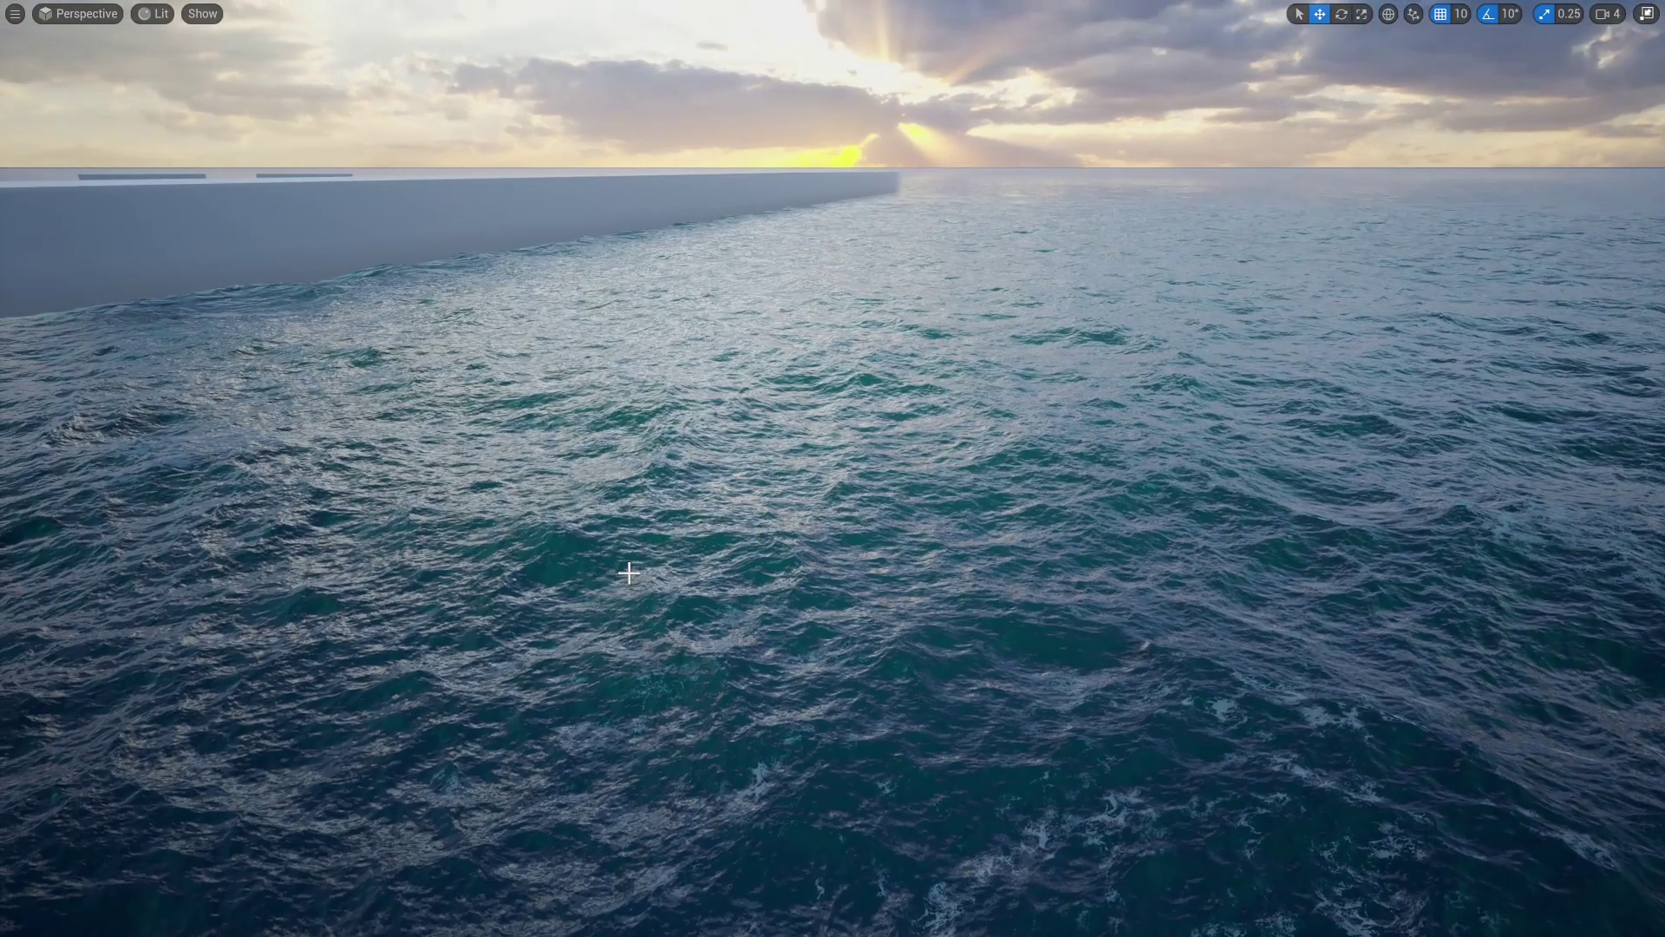
pyautogui.moveTo(758, 505); pyautogui.dragTo(758, 581, button='right')
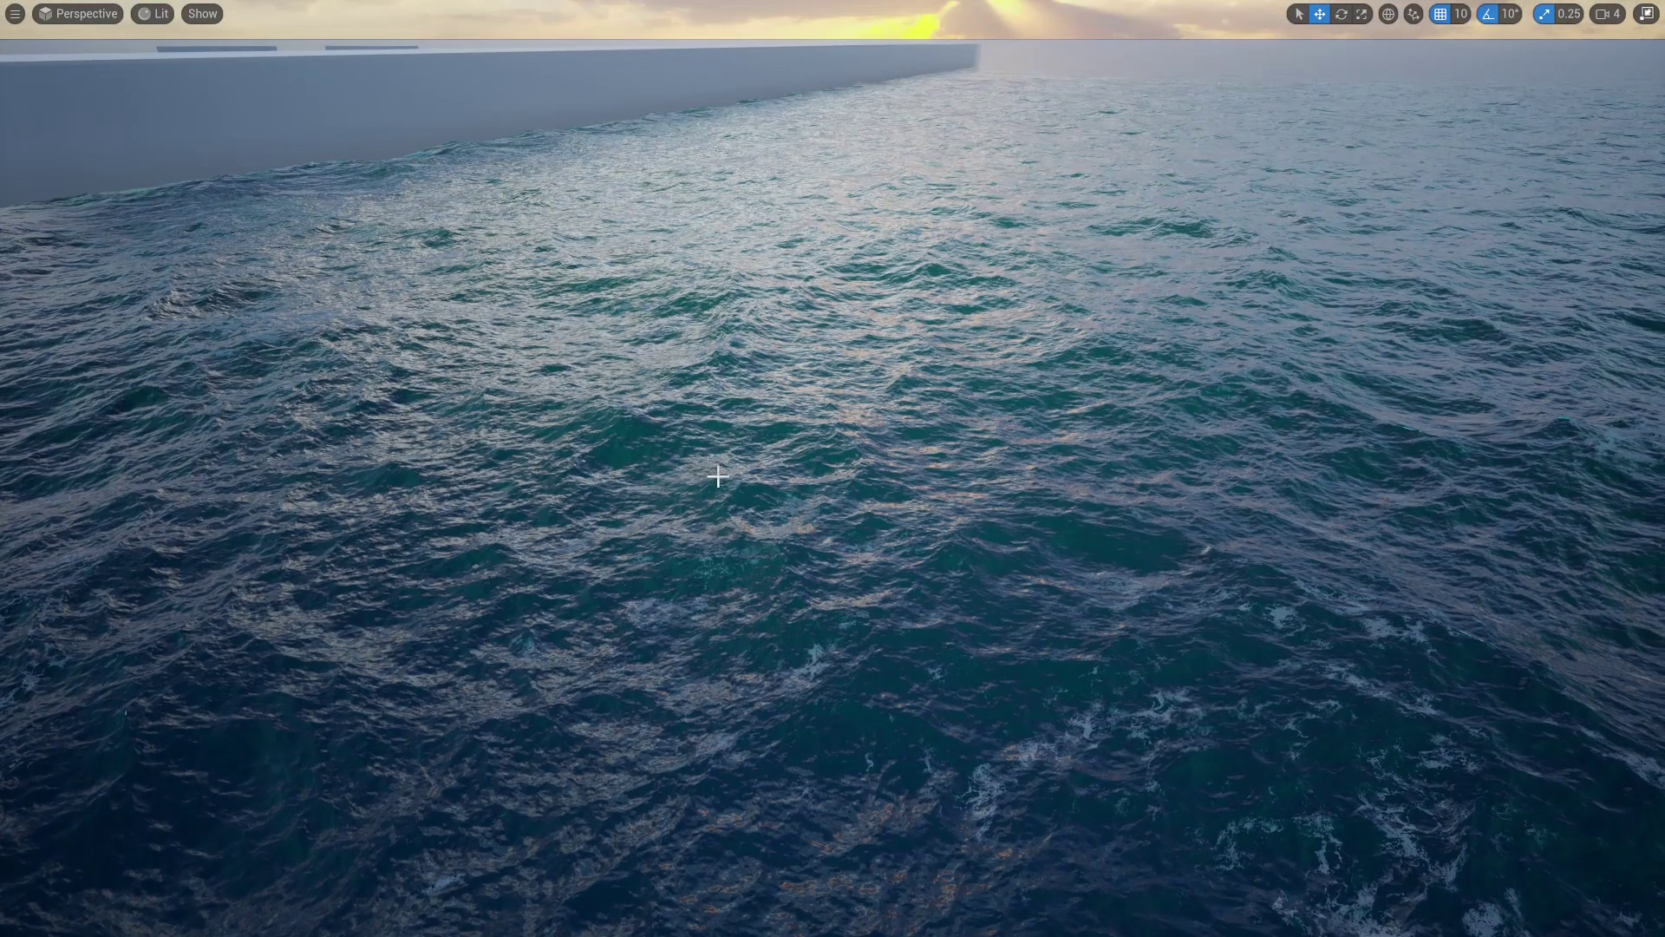
pyautogui.moveTo(762, 401); pyautogui.dragTo(762, 472, button='right')
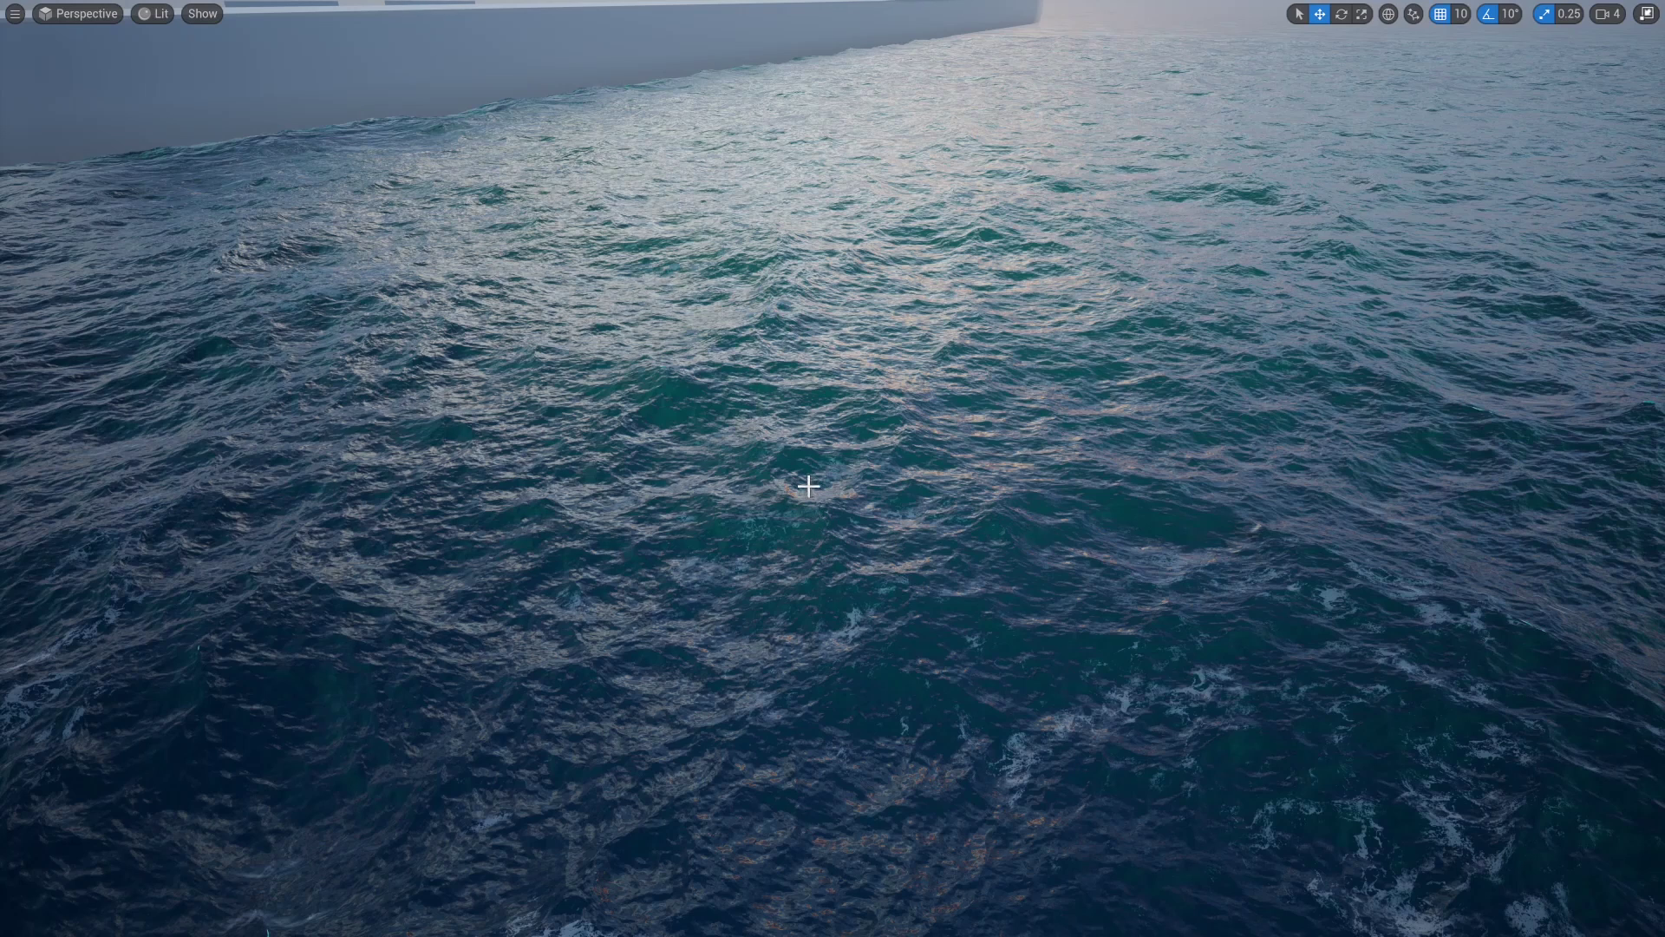
pyautogui.moveTo(829, 487); pyautogui.dragTo(855, 474, button='right')
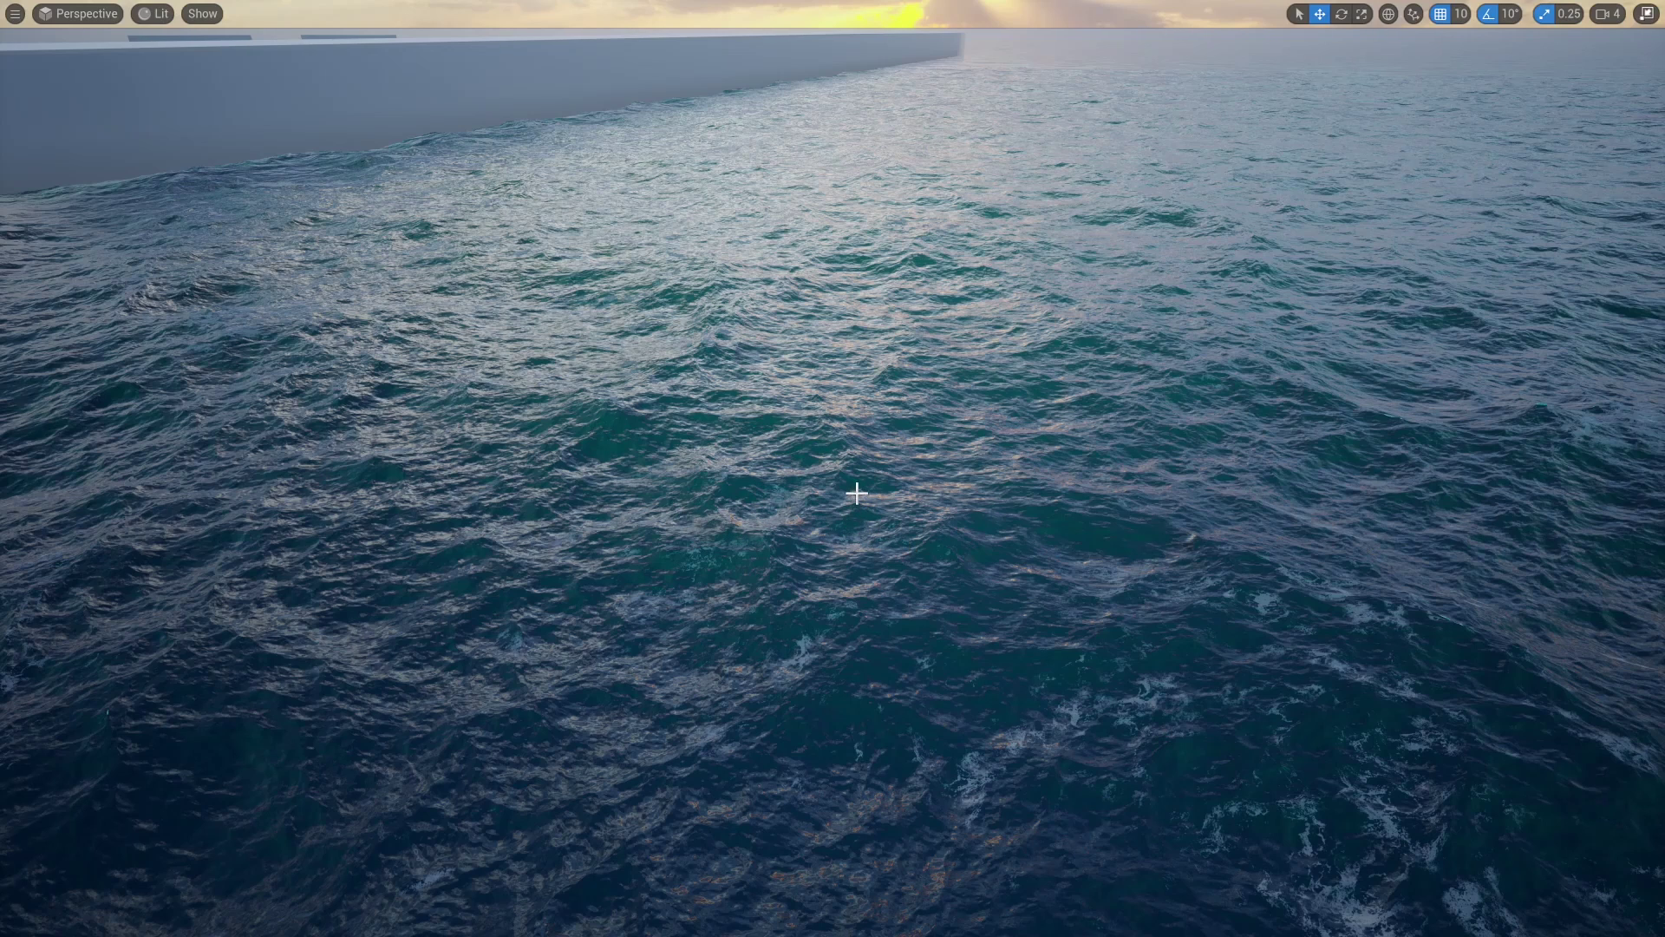
pyautogui.moveTo(850, 470); pyautogui.dragTo(828, 471, button='right')
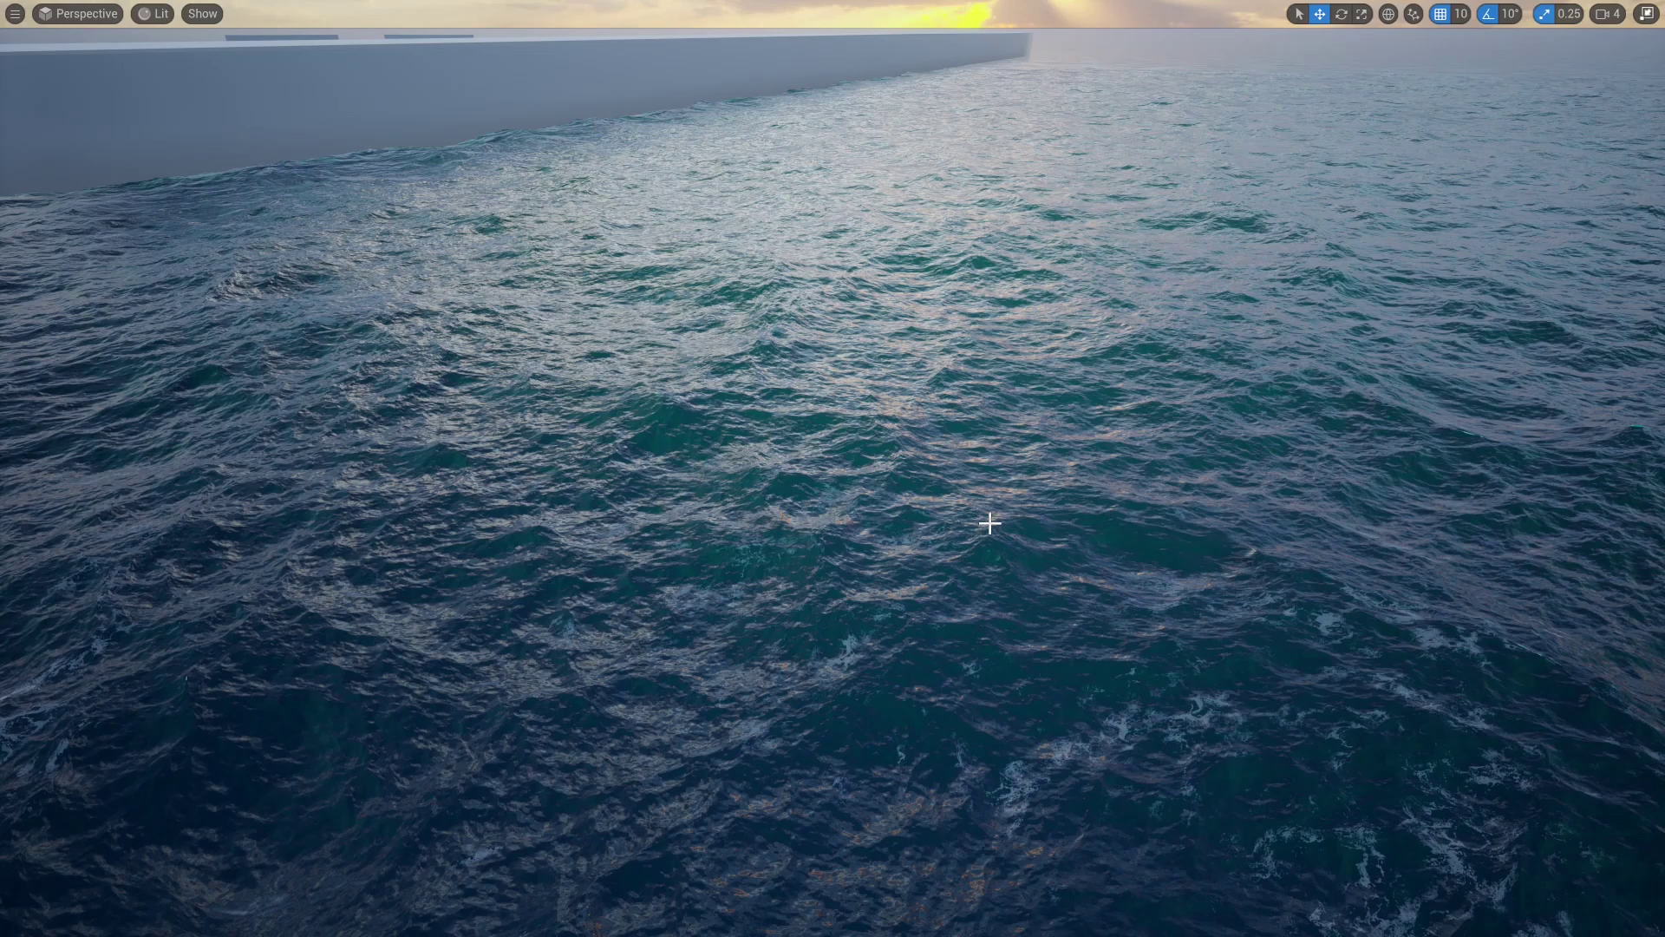
pyautogui.moveTo(862, 468); pyautogui.dragTo(862, 529, button='right')
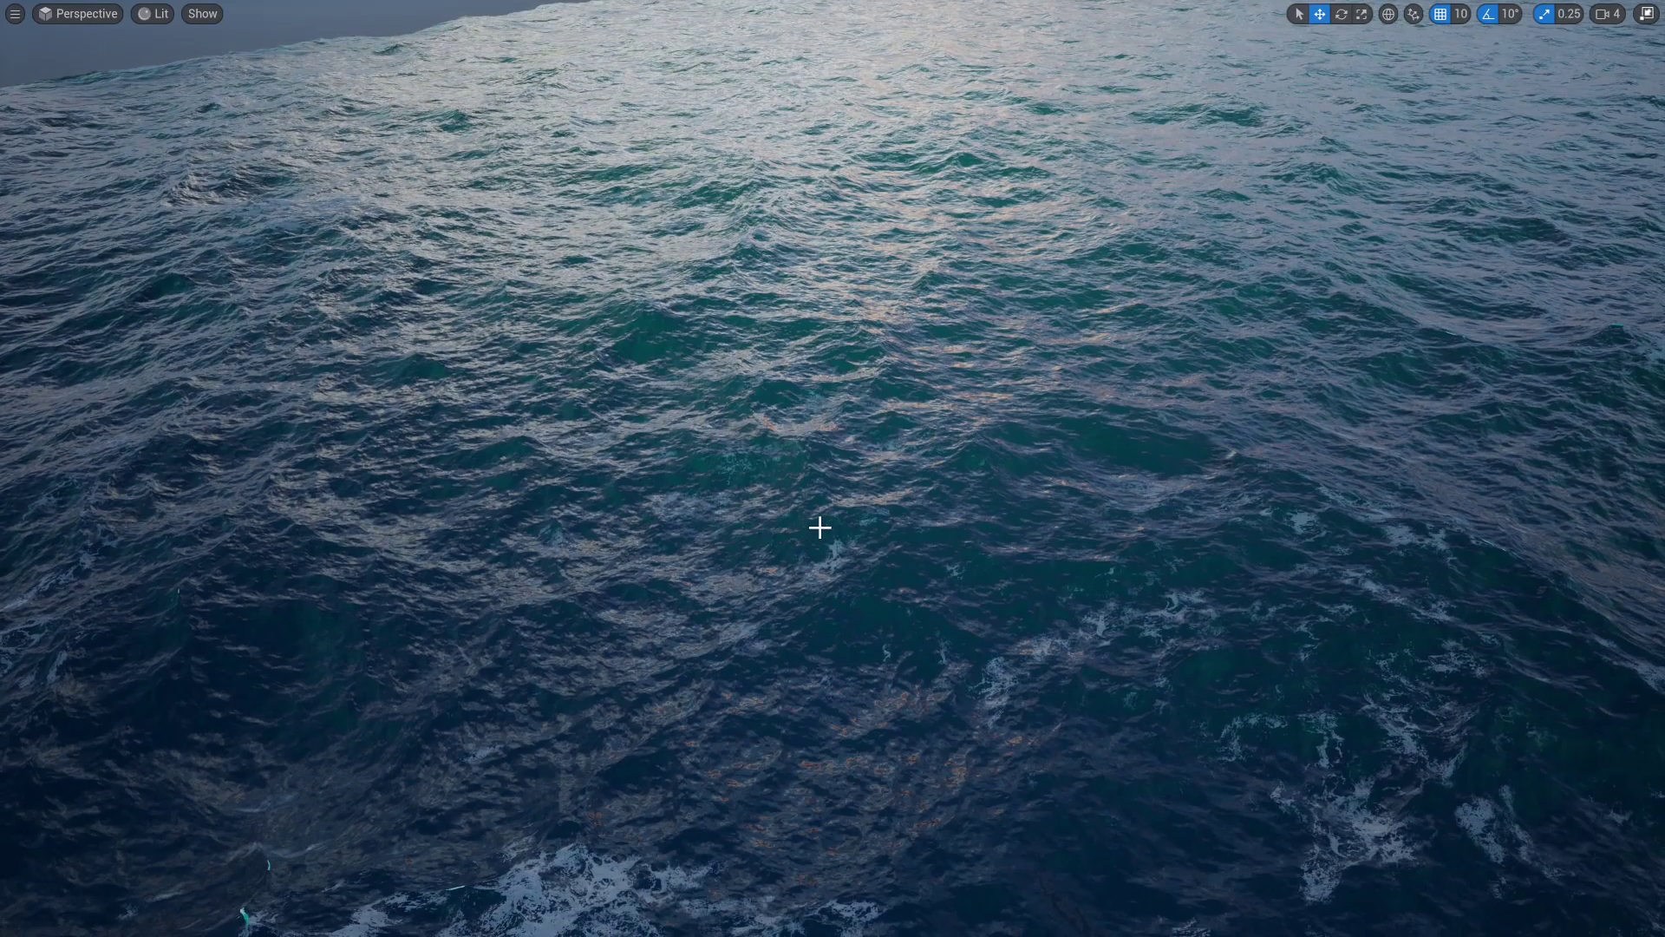
pyautogui.moveTo(822, 513)
pyautogui.mouseDown(button='right')
pyautogui.moveTo(822, 530)
pyautogui.moveTo(822, 503)
pyautogui.mouseUp(button='right')
# Step: Leave the full-screen viewport and enable the SM6 D3D12 targeted shader format in the project settings
pyautogui.press('F11')
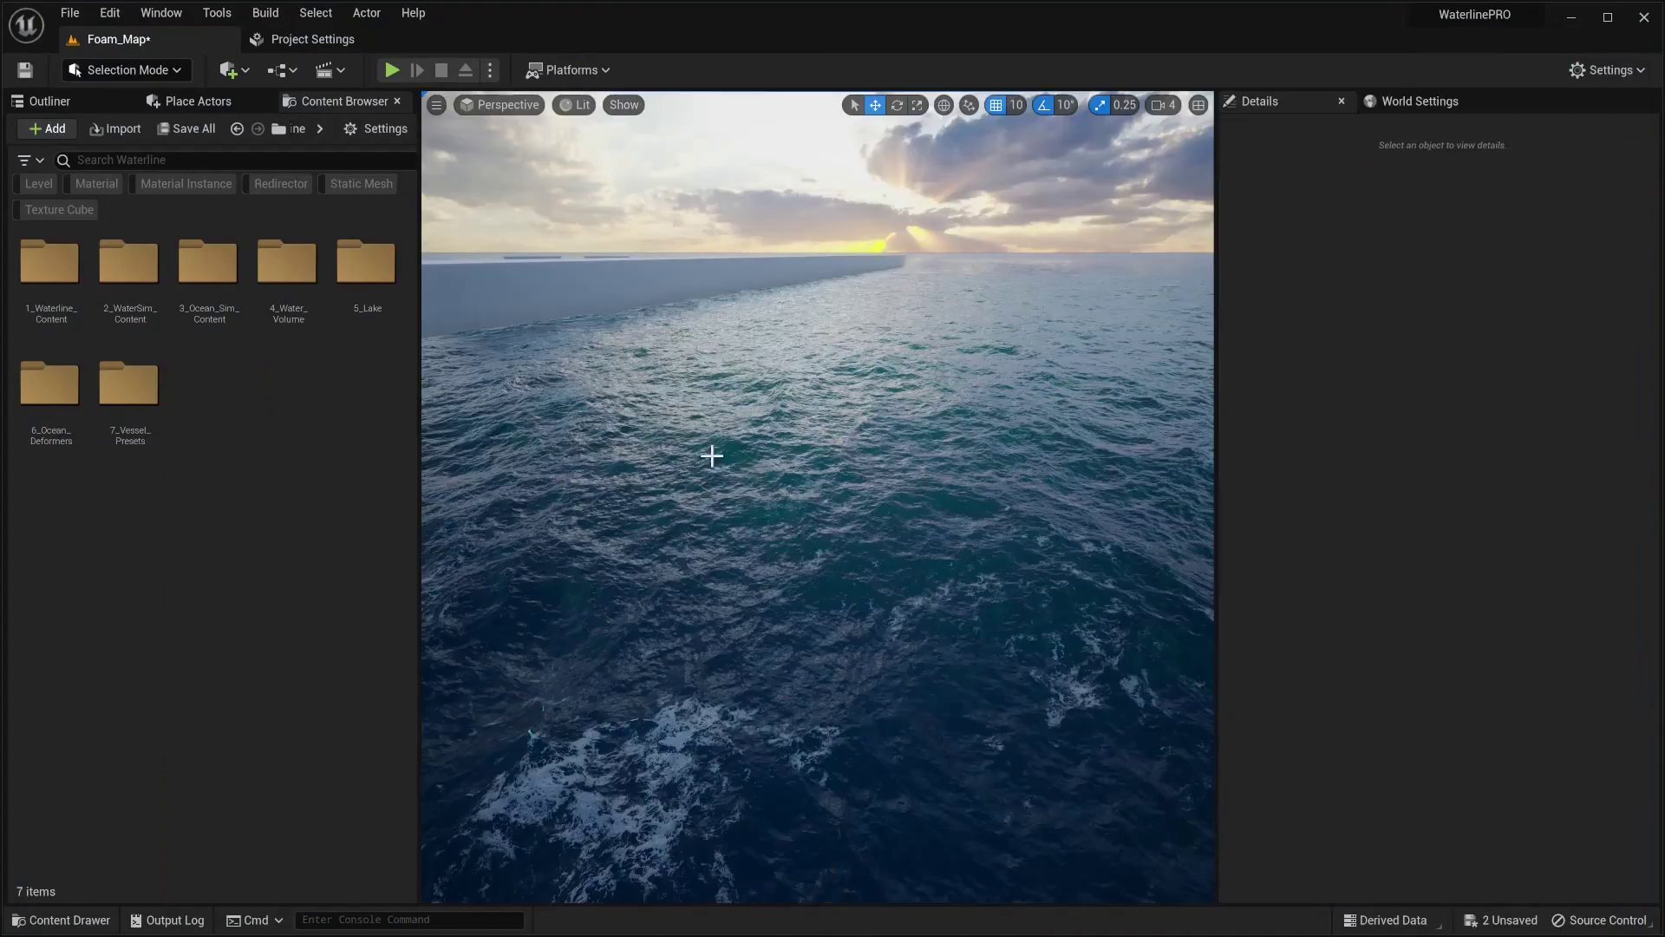
pyautogui.click(317, 41)
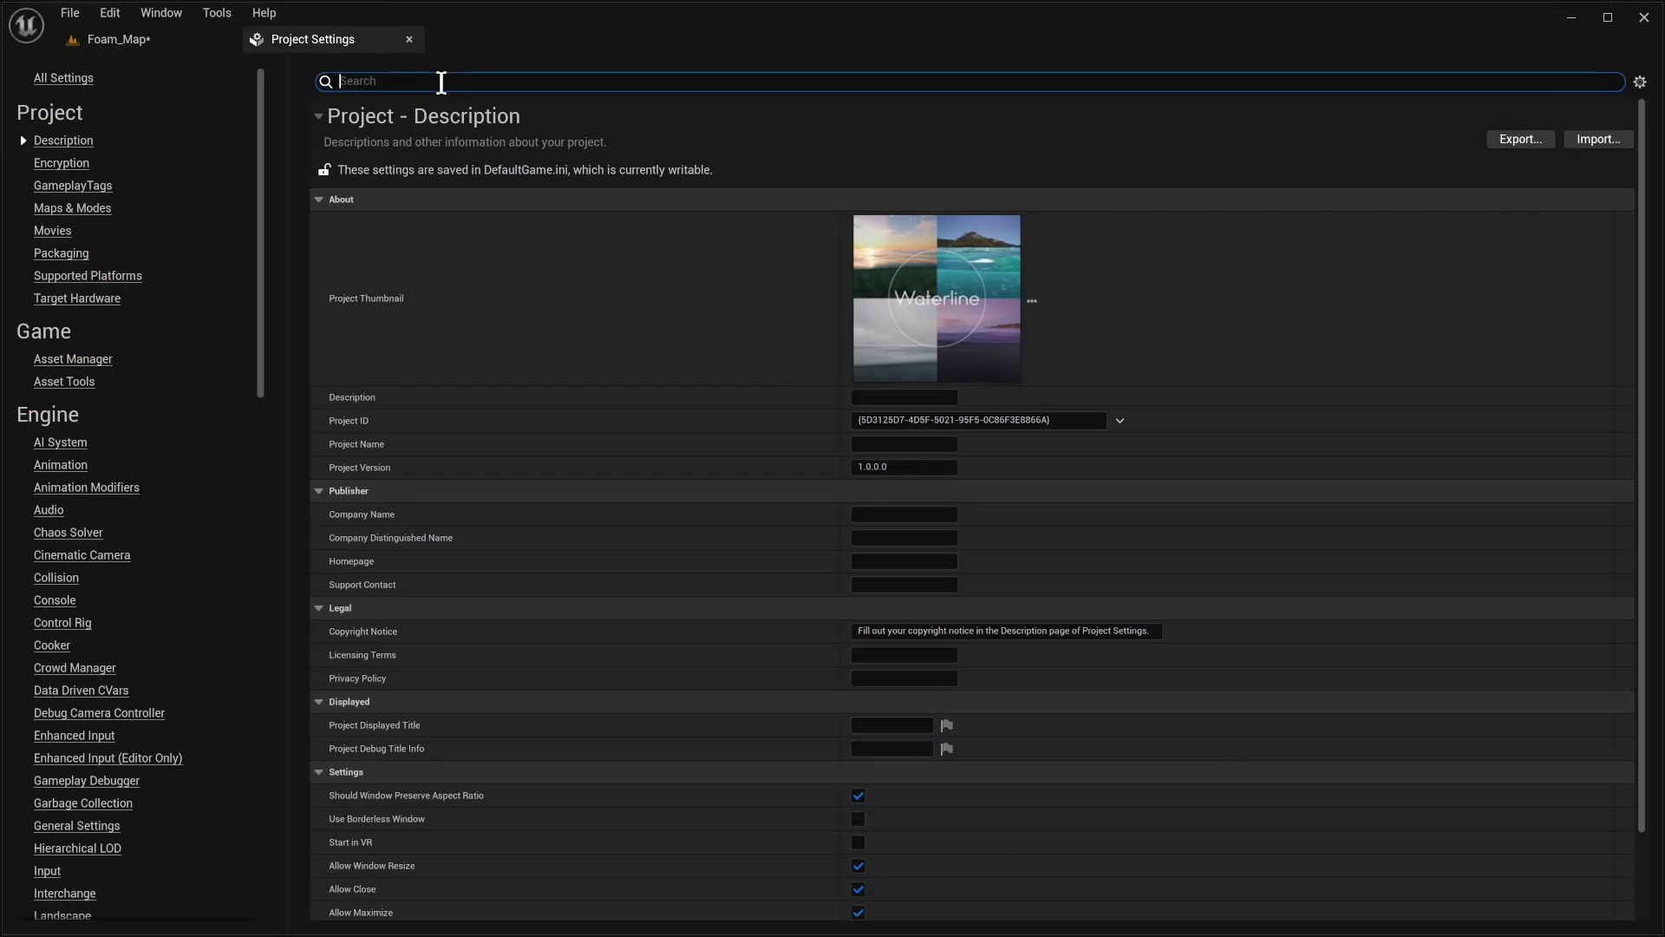
pyautogui.write('SM6')
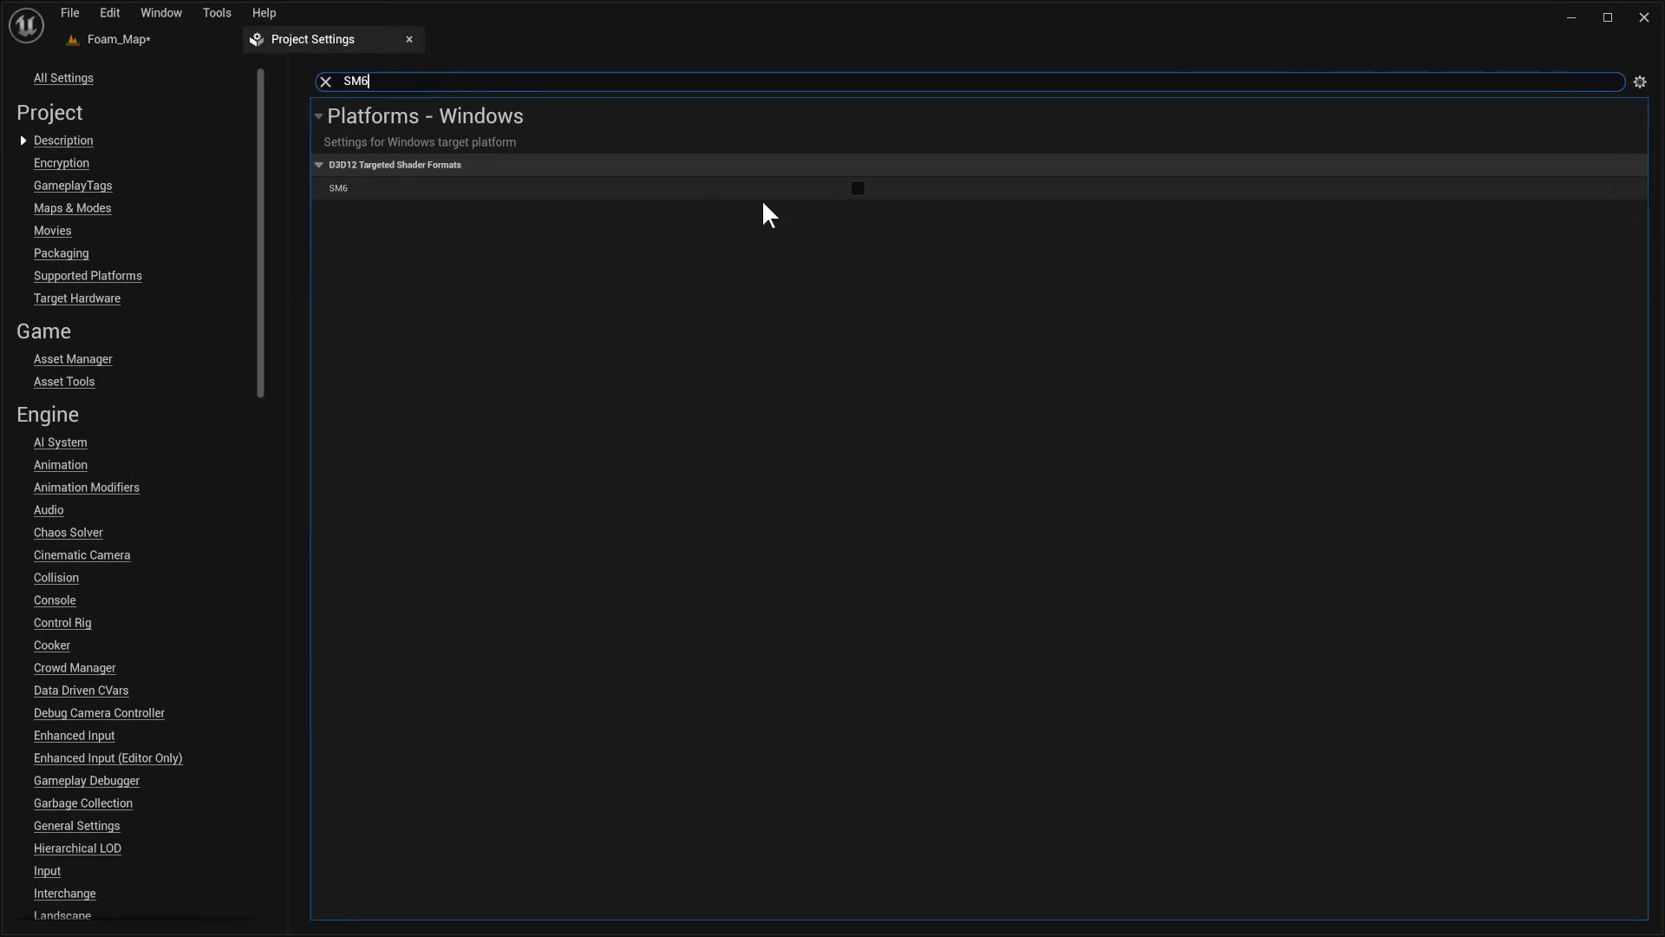
pyautogui.click(856, 189)
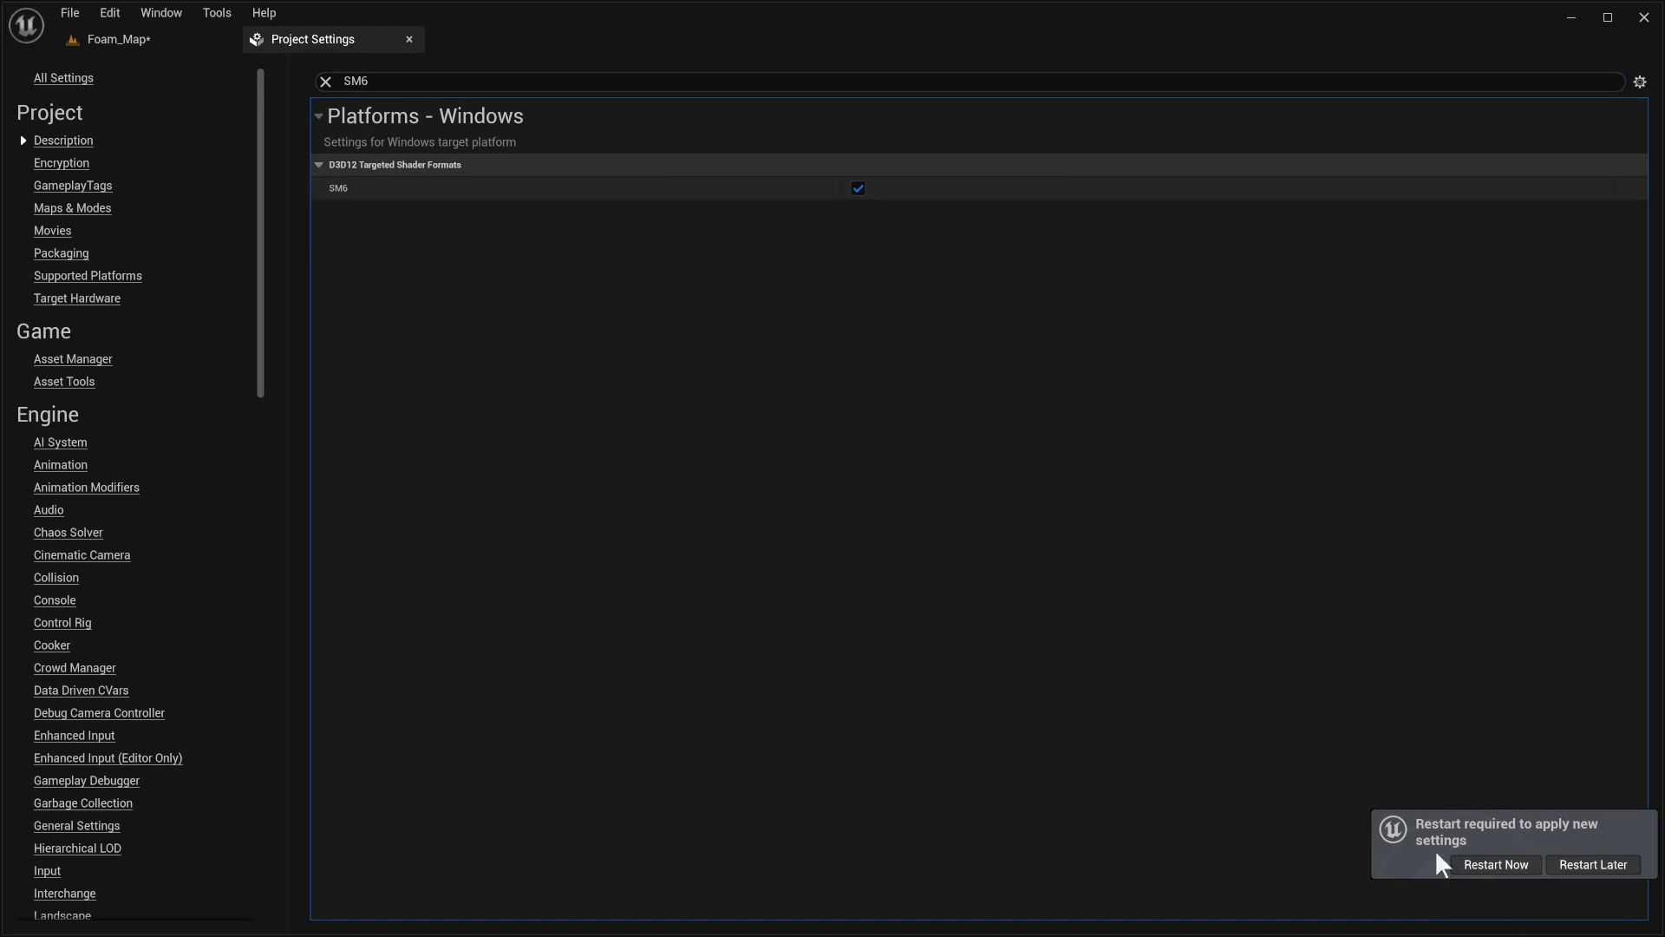
# Step: Find the virtual texture options in the project settings and enable virtual texture support
pyautogui.click(399, 78)
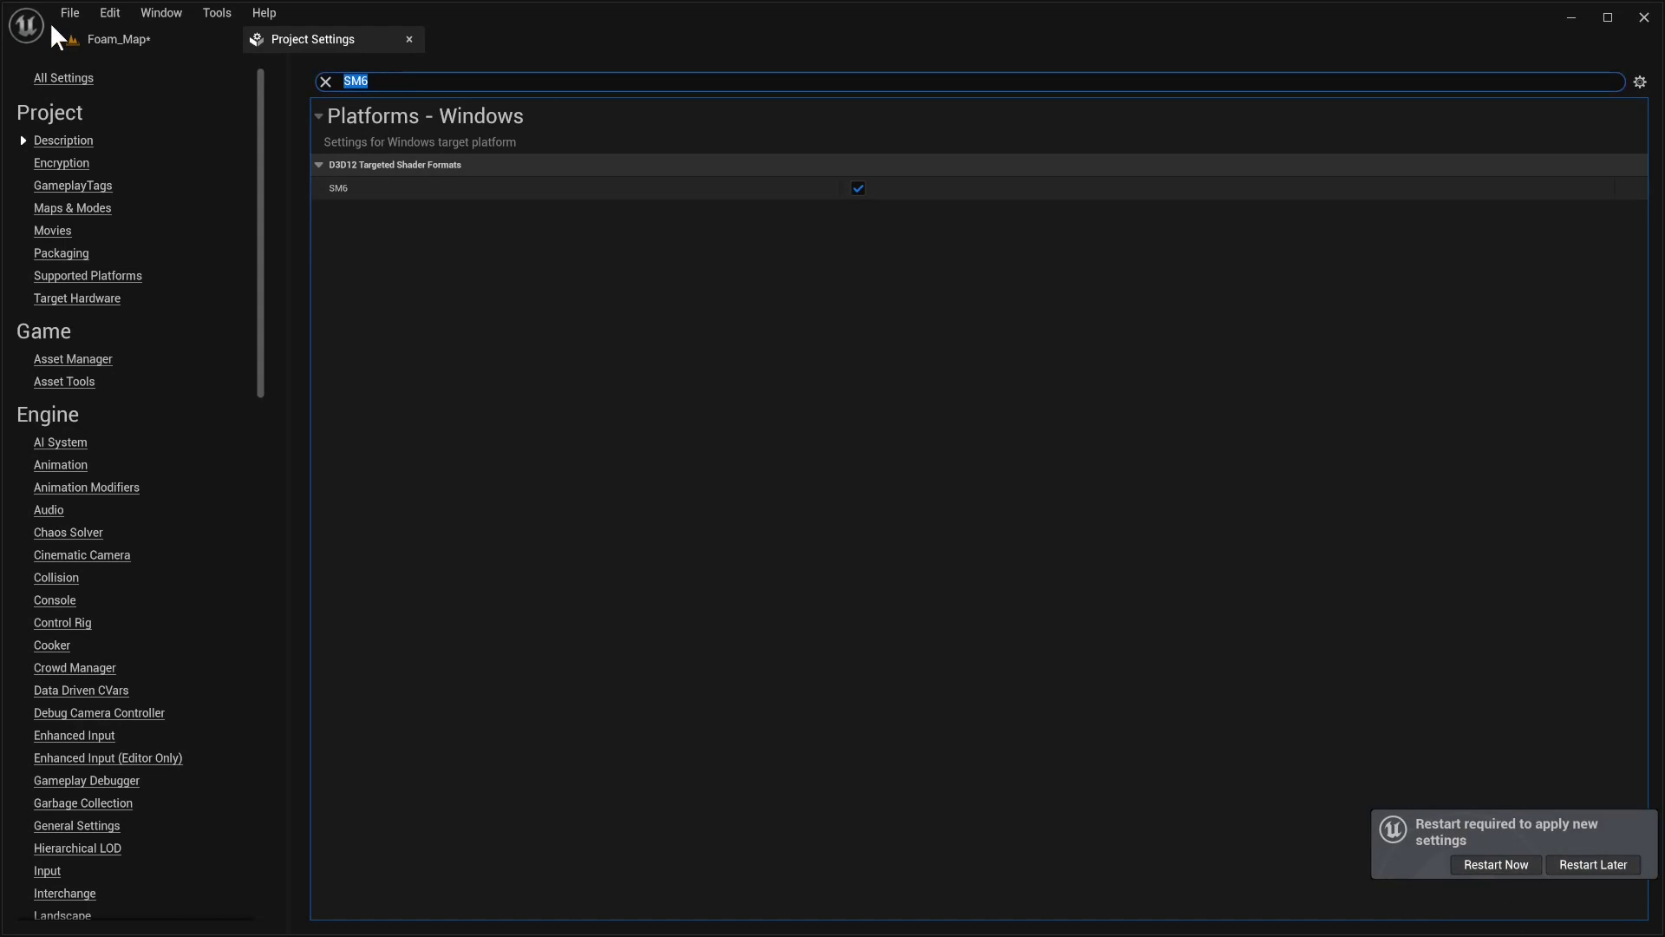
pyautogui.write('vIRT')
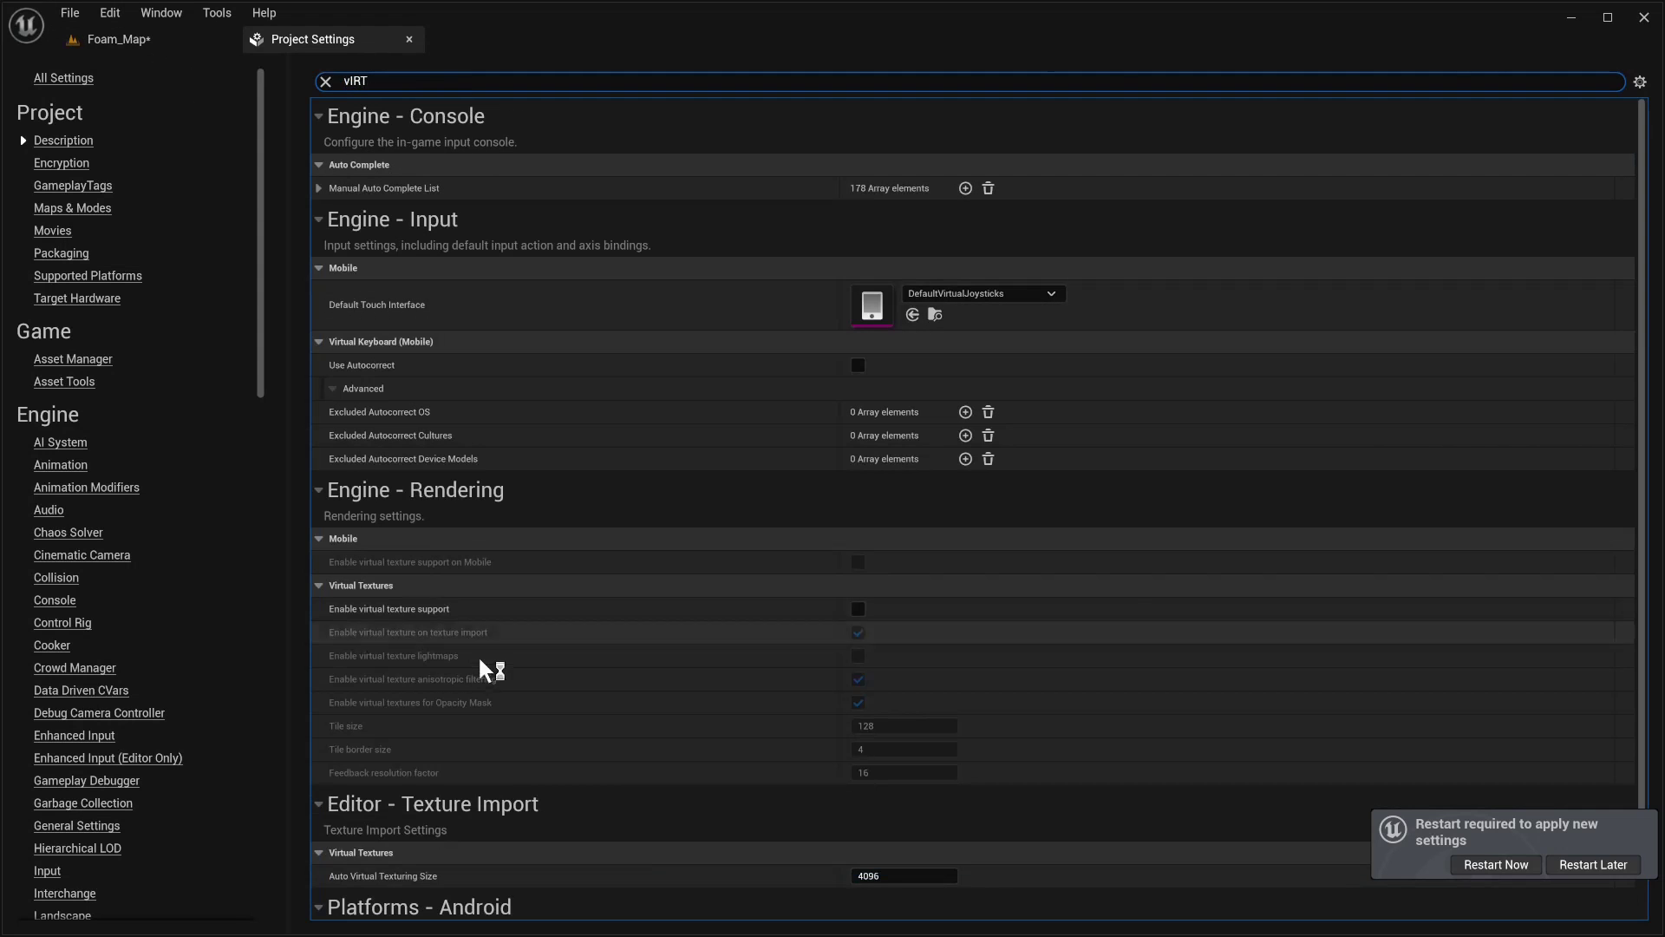
pyautogui.click(861, 614)
pyautogui.click(858, 609)
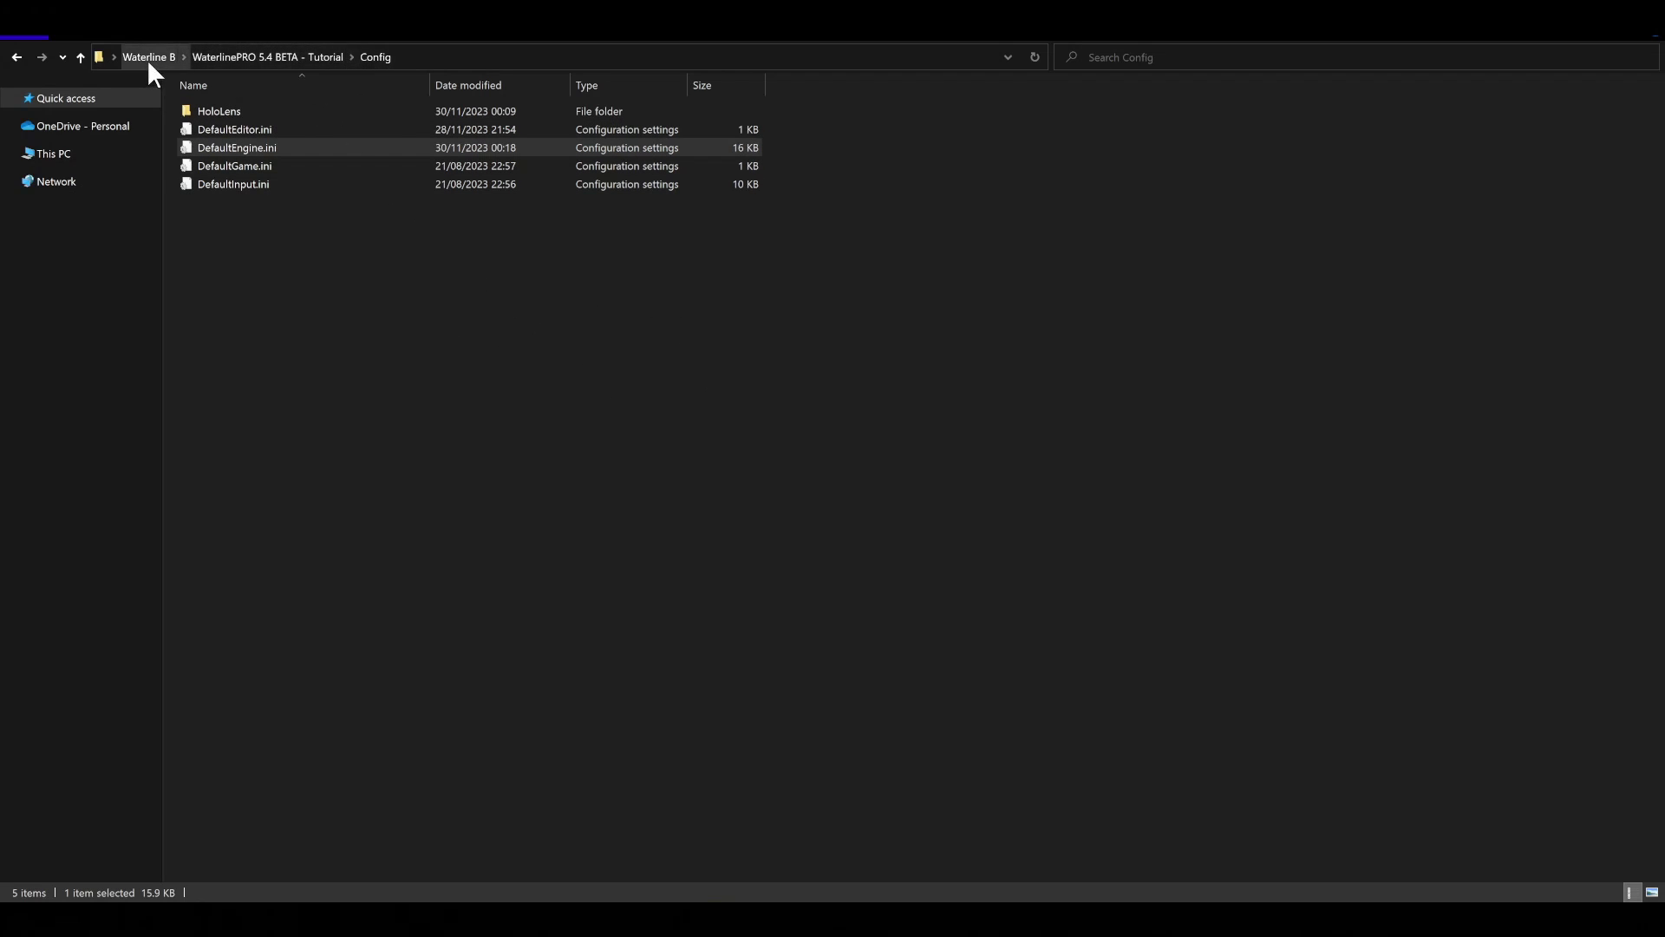
# Step: In File Explorer, open DefaultEngine.ini from the WaterlinePRO project's Config folder and find the Engine.RendererSettings section
pyautogui.click(279, 58)
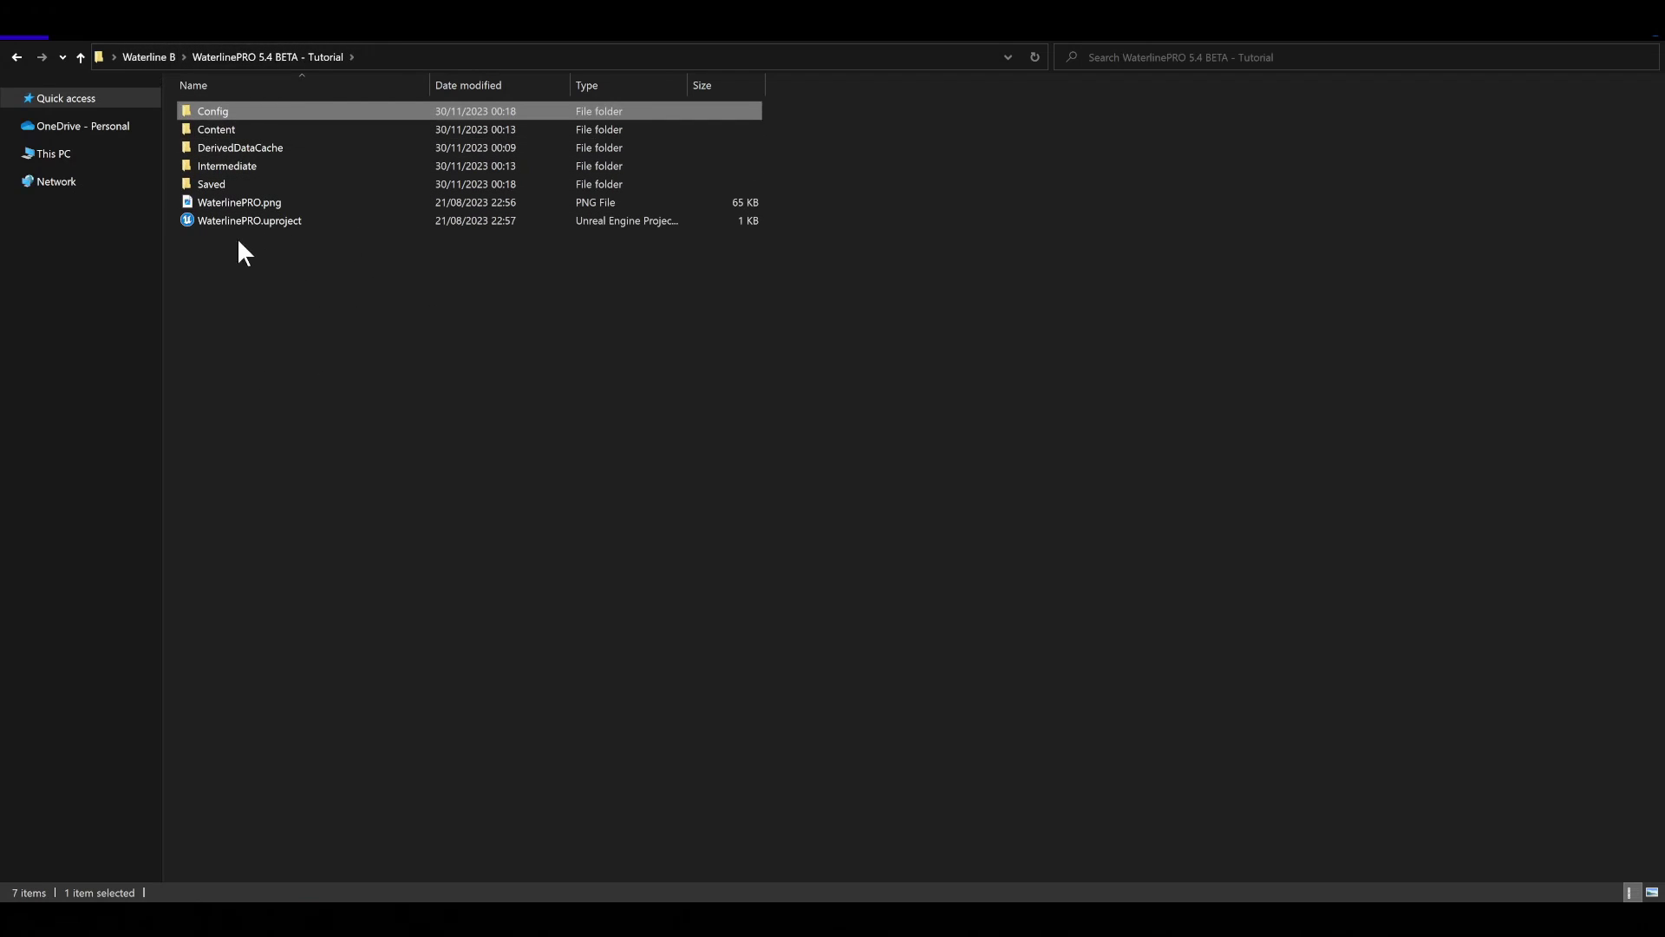
pyautogui.doubleClick(227, 113)
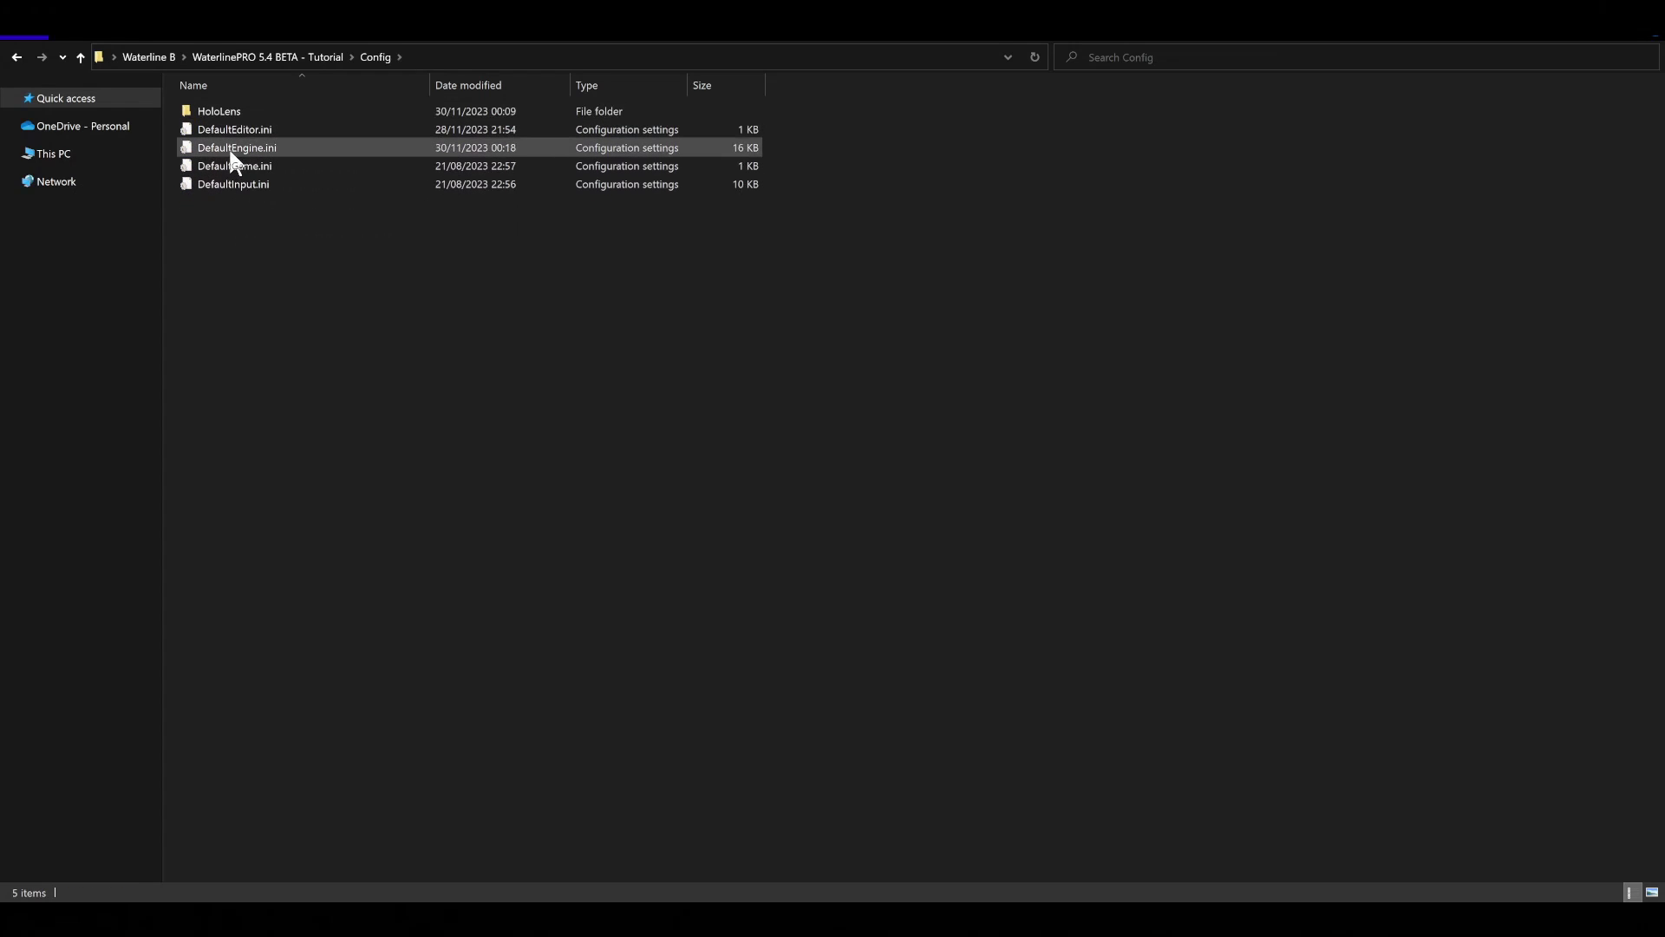
pyautogui.doubleClick(264, 148)
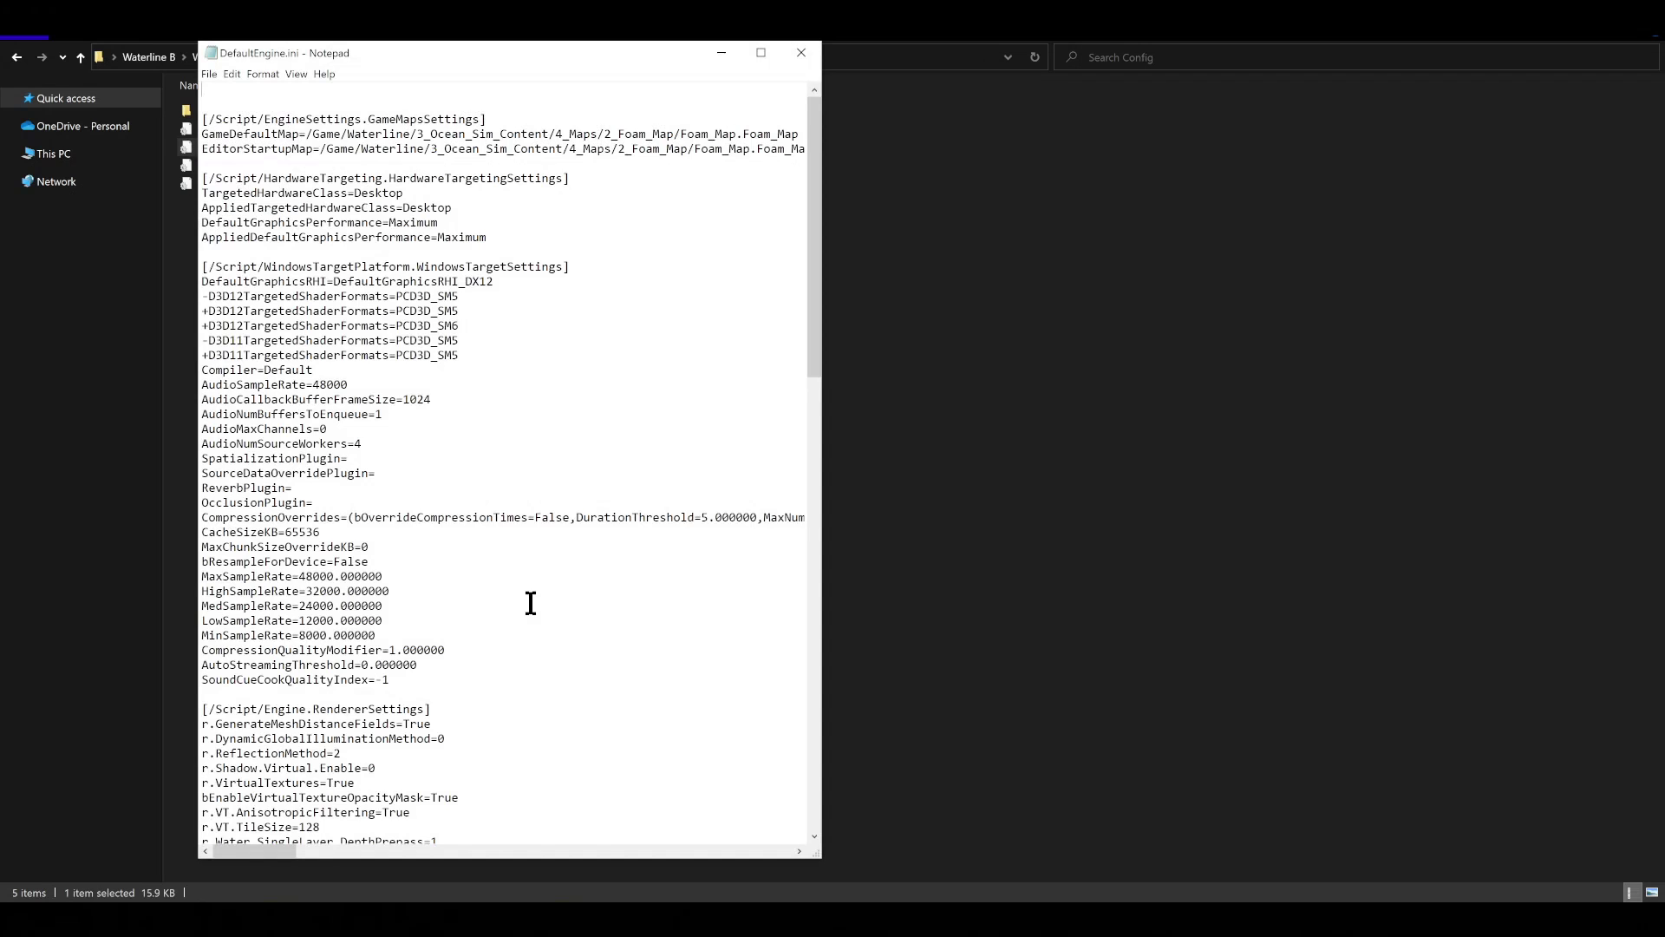
pyautogui.scroll(-1, 493, 598)
pyautogui.click(420, 622)
pyautogui.scroll(-2, 420, 622)
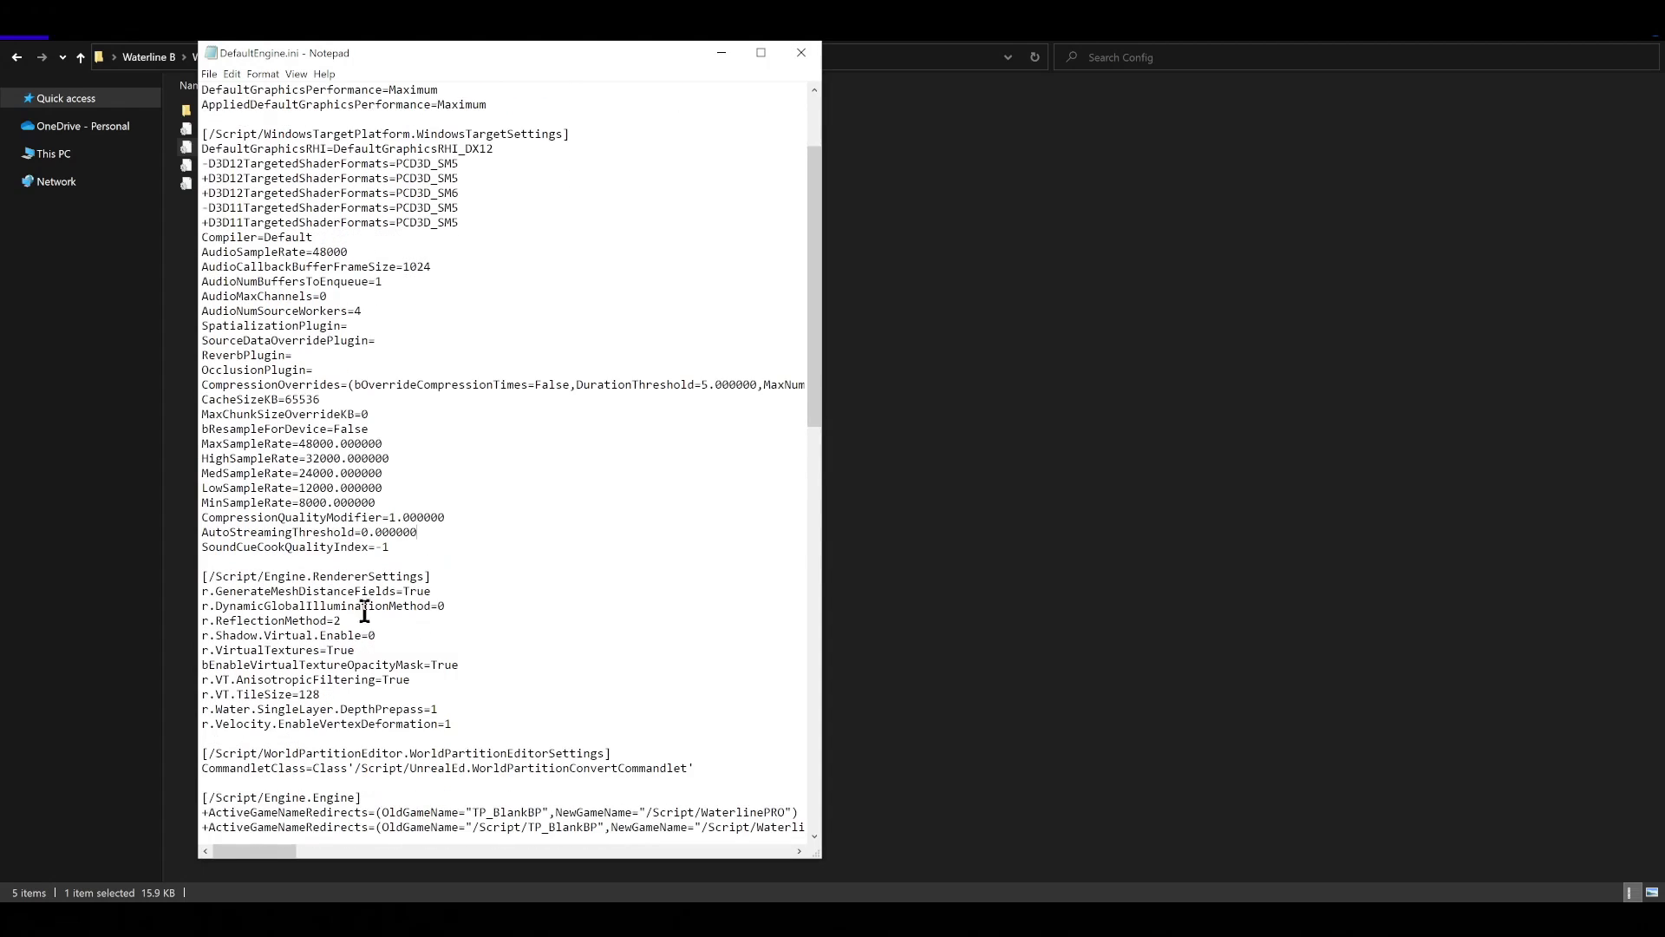
pyautogui.scroll(-2, 433, 611)
pyautogui.moveTo(271, 502); pyautogui.dragTo(363, 491)
pyautogui.click(363, 495)
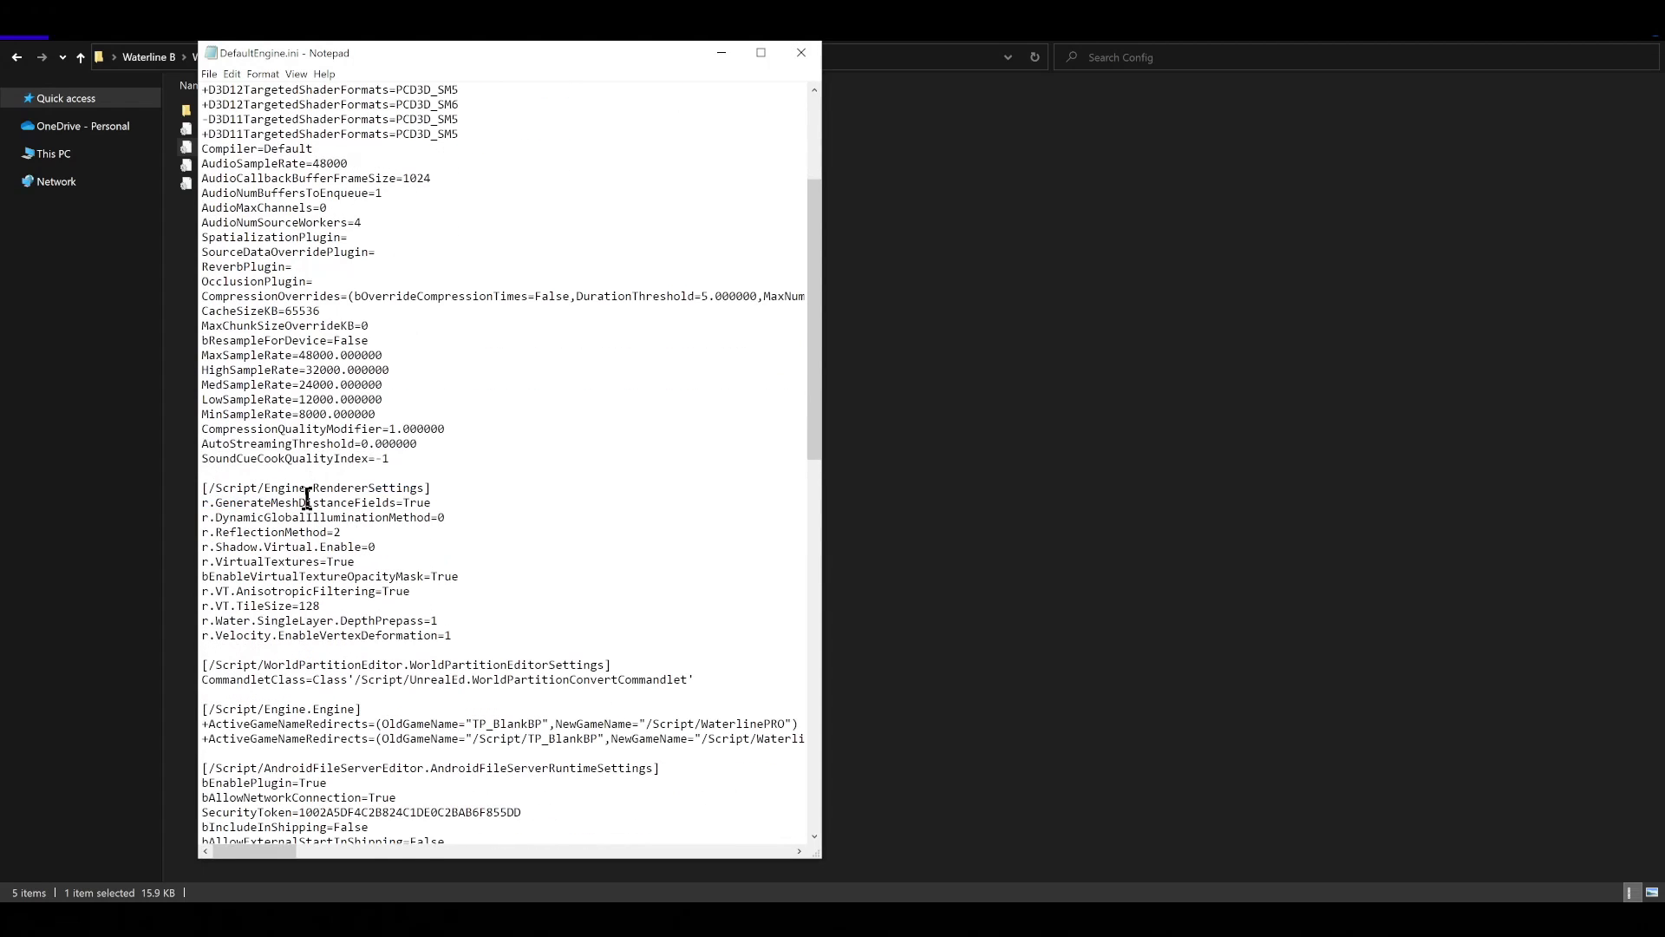
pyautogui.click(520, 642)
pyautogui.press('Return')
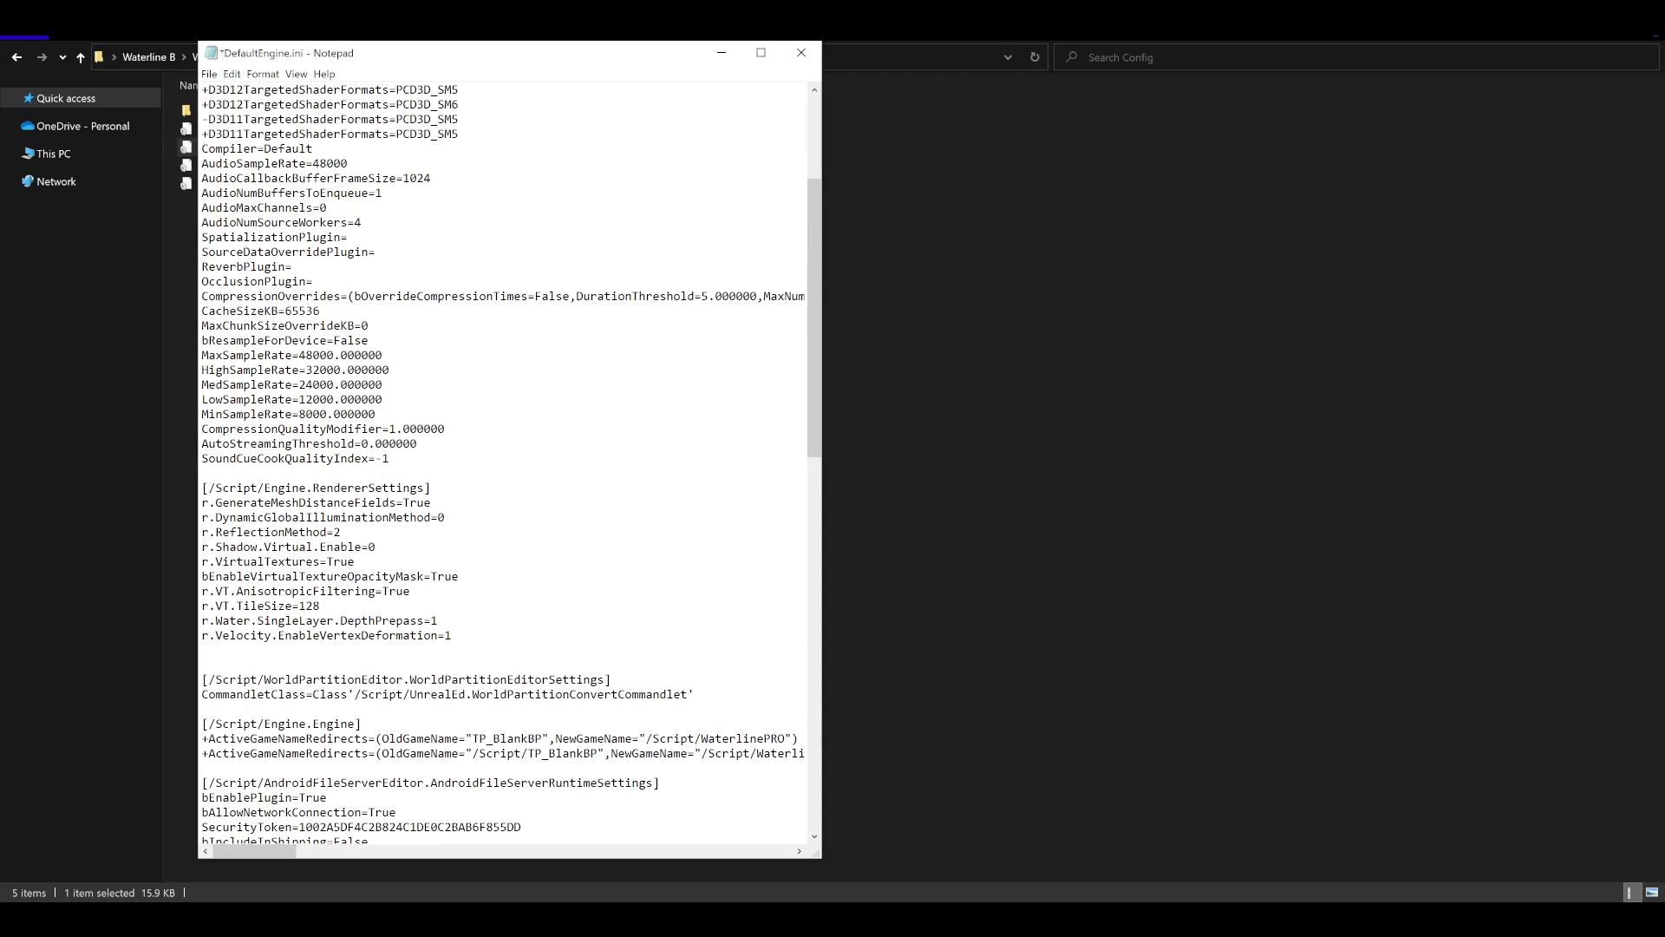
pyautogui.write('r.Water.SingleLayer.DepthPrepass=1')
pyautogui.hotkey('ctrl', 'z')
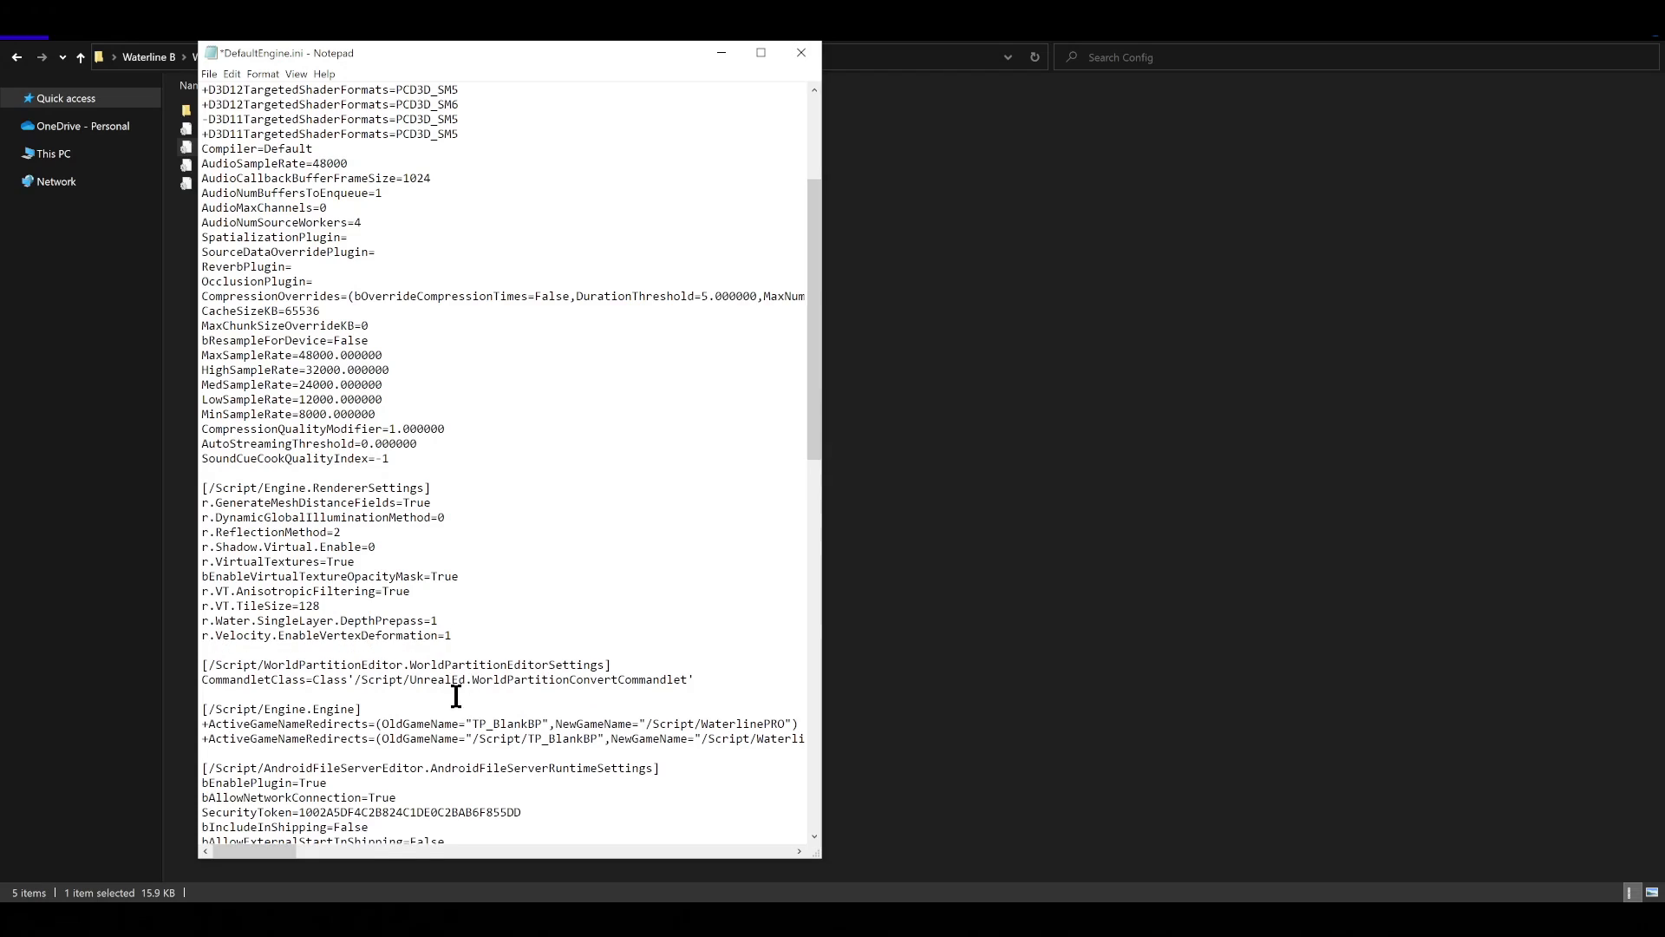
# Step: Cut the line r.Water.SingleLayer.DepthPrepass=1, paste it back below r.VT.TileSize=128, and save and close DefaultEngine.ini
pyautogui.moveTo(445, 625); pyautogui.dragTo(199, 623)
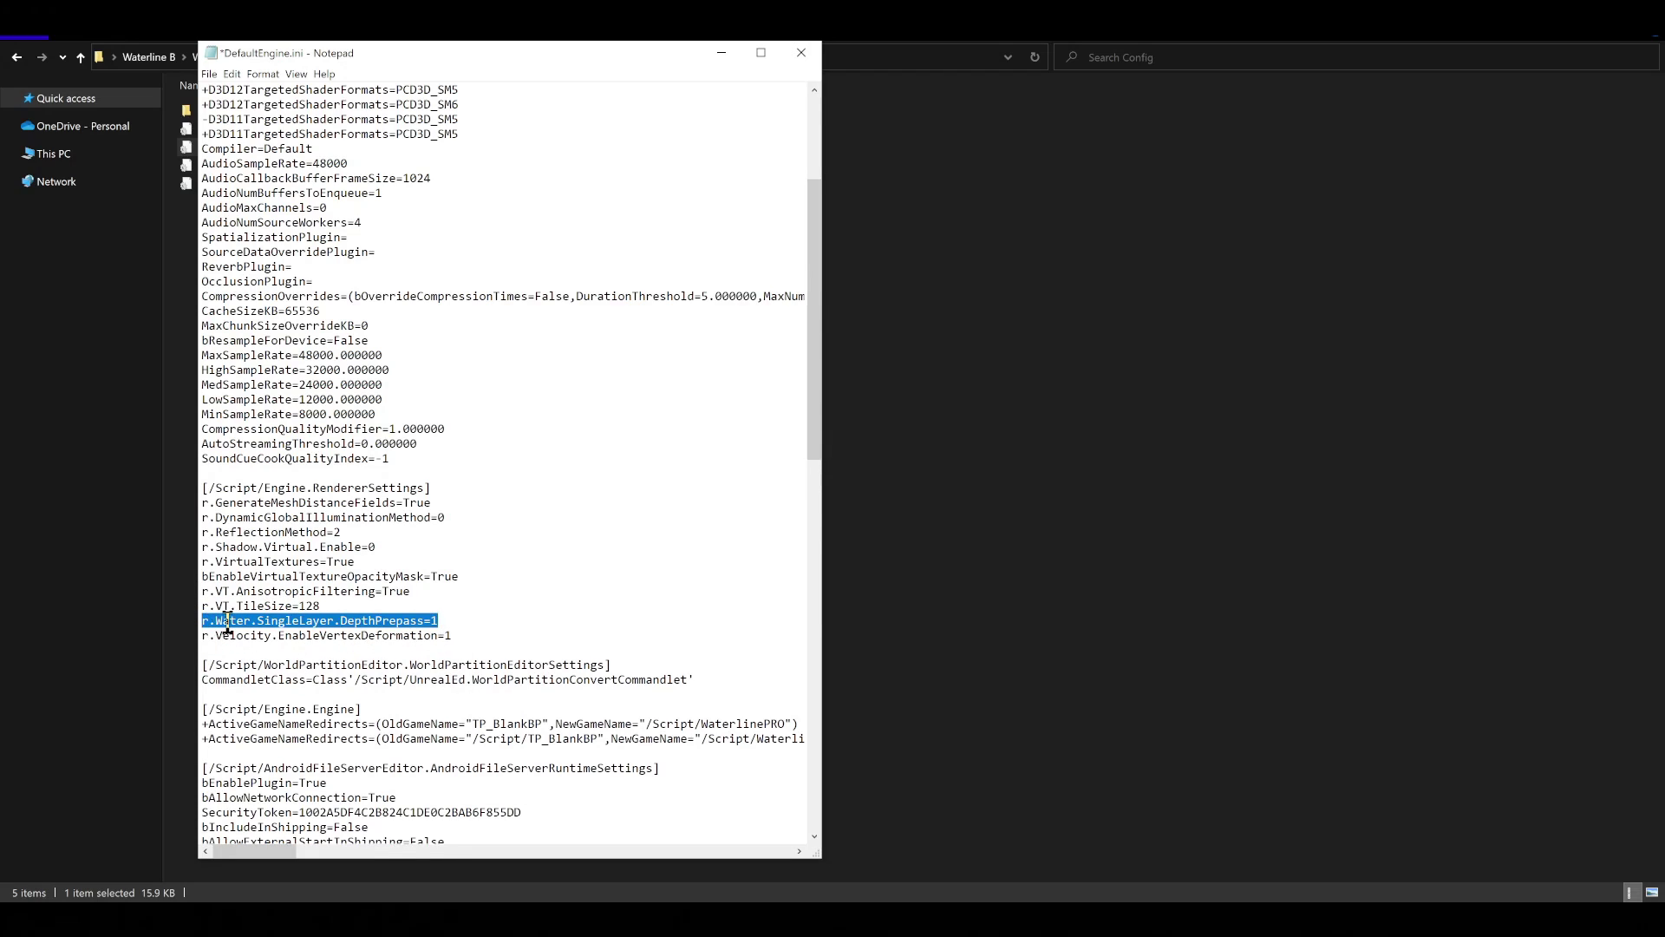
pyautogui.doubleClick(449, 624)
pyautogui.hotkey('ctrl', 'c')
pyautogui.press('Delete')
pyautogui.press('Delete')
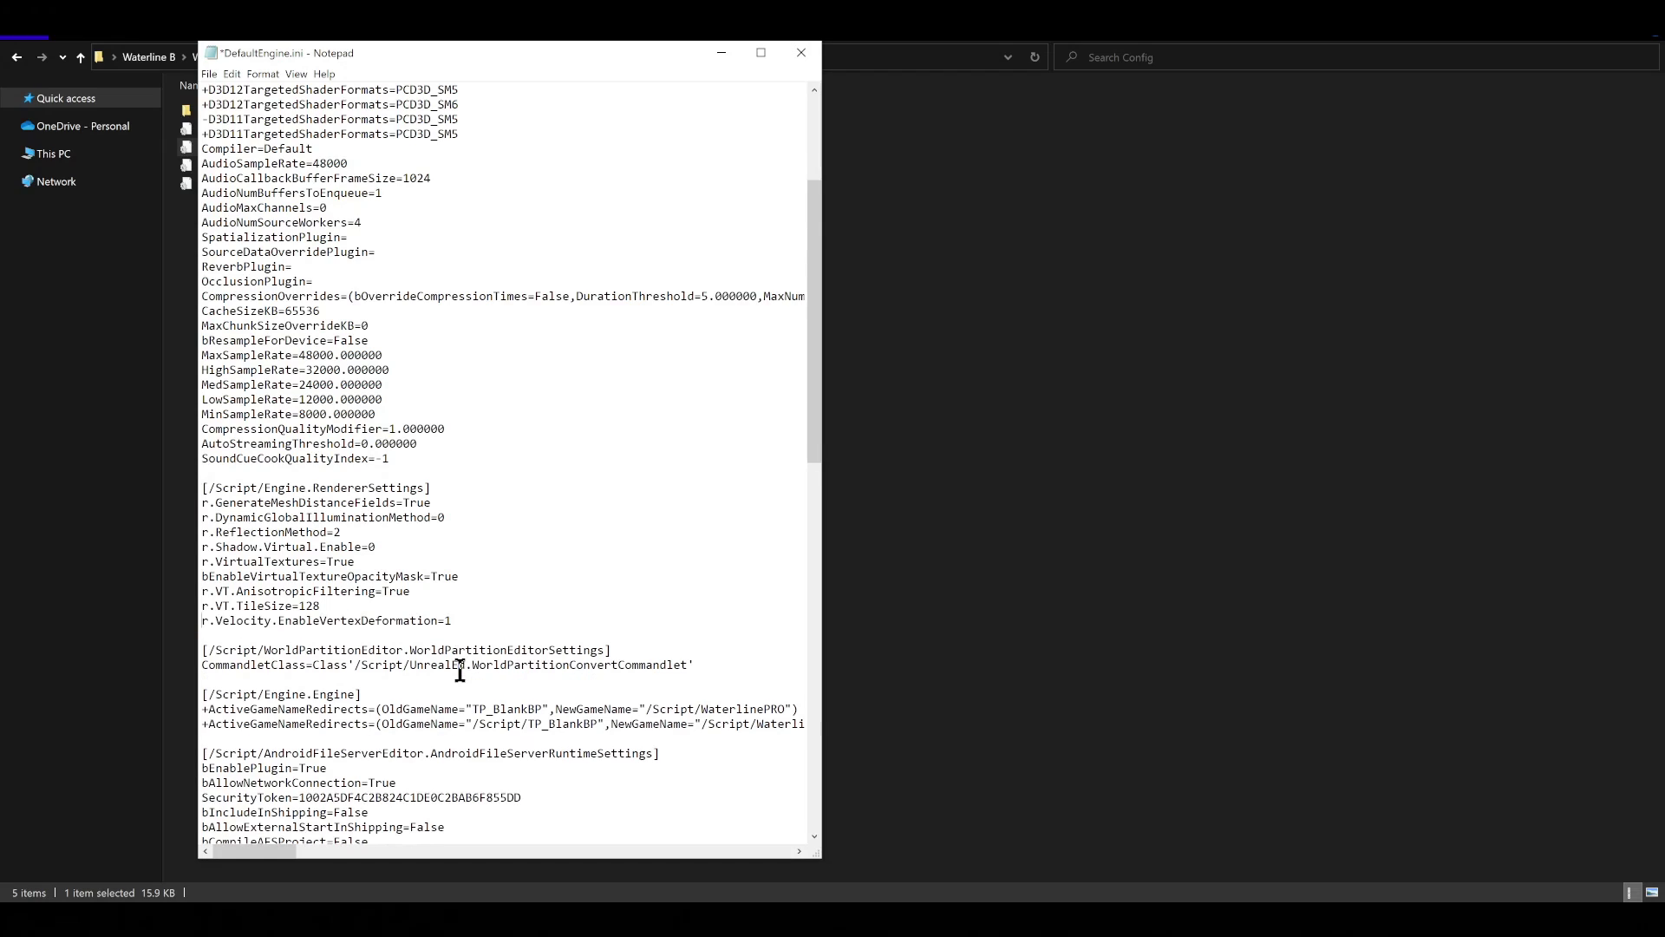
pyautogui.press('Return')
pyautogui.hotkey('ctrl', 'v')
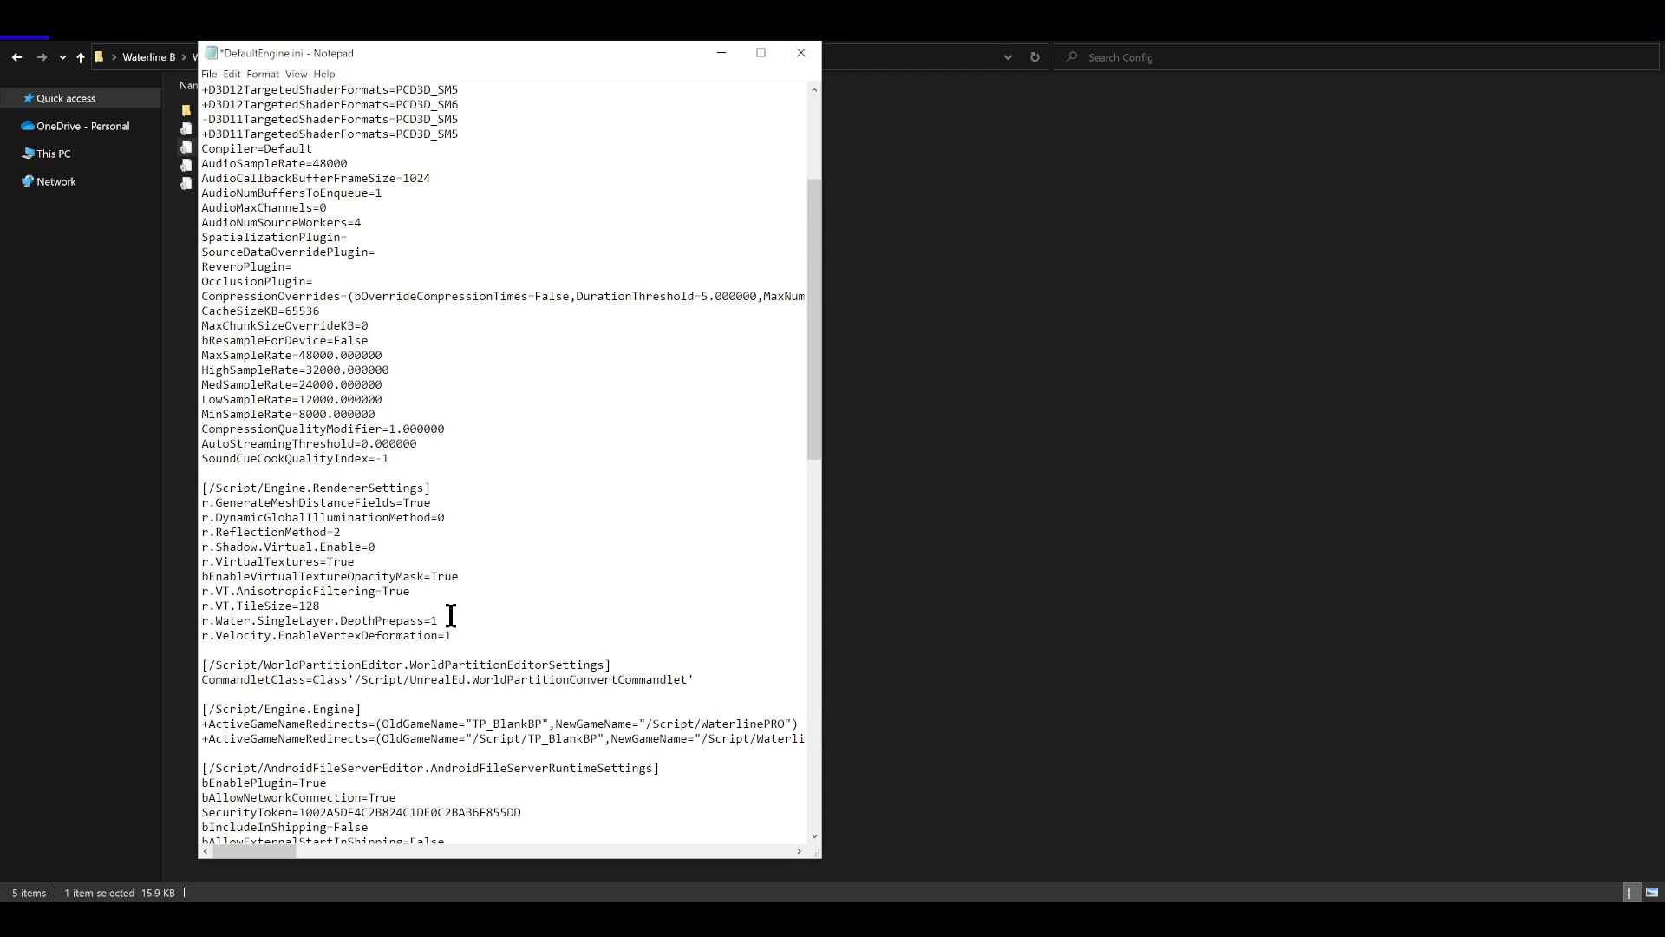
pyautogui.hotkey('ctrl', 's')
pyautogui.click(801, 52)
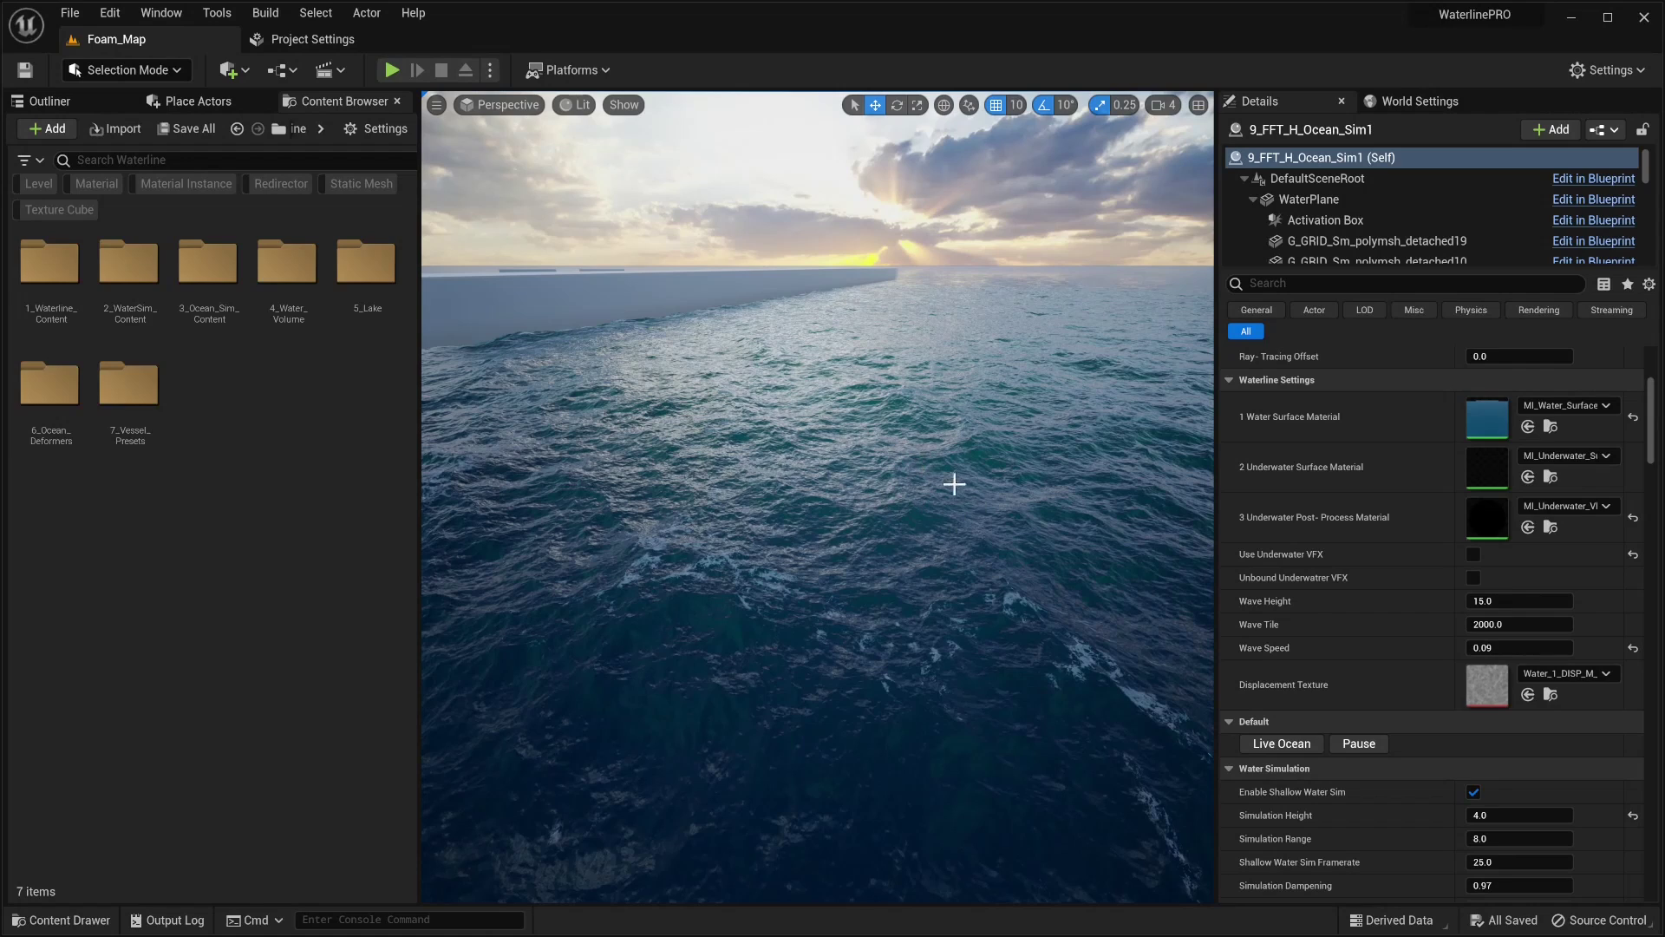
# Step: Open the ocean actor's water surface material MI_Water_Surface_DF at its General settings in a separate, taller window
pyautogui.moveTo(793, 430); pyautogui.dragTo(769, 461, button='right')
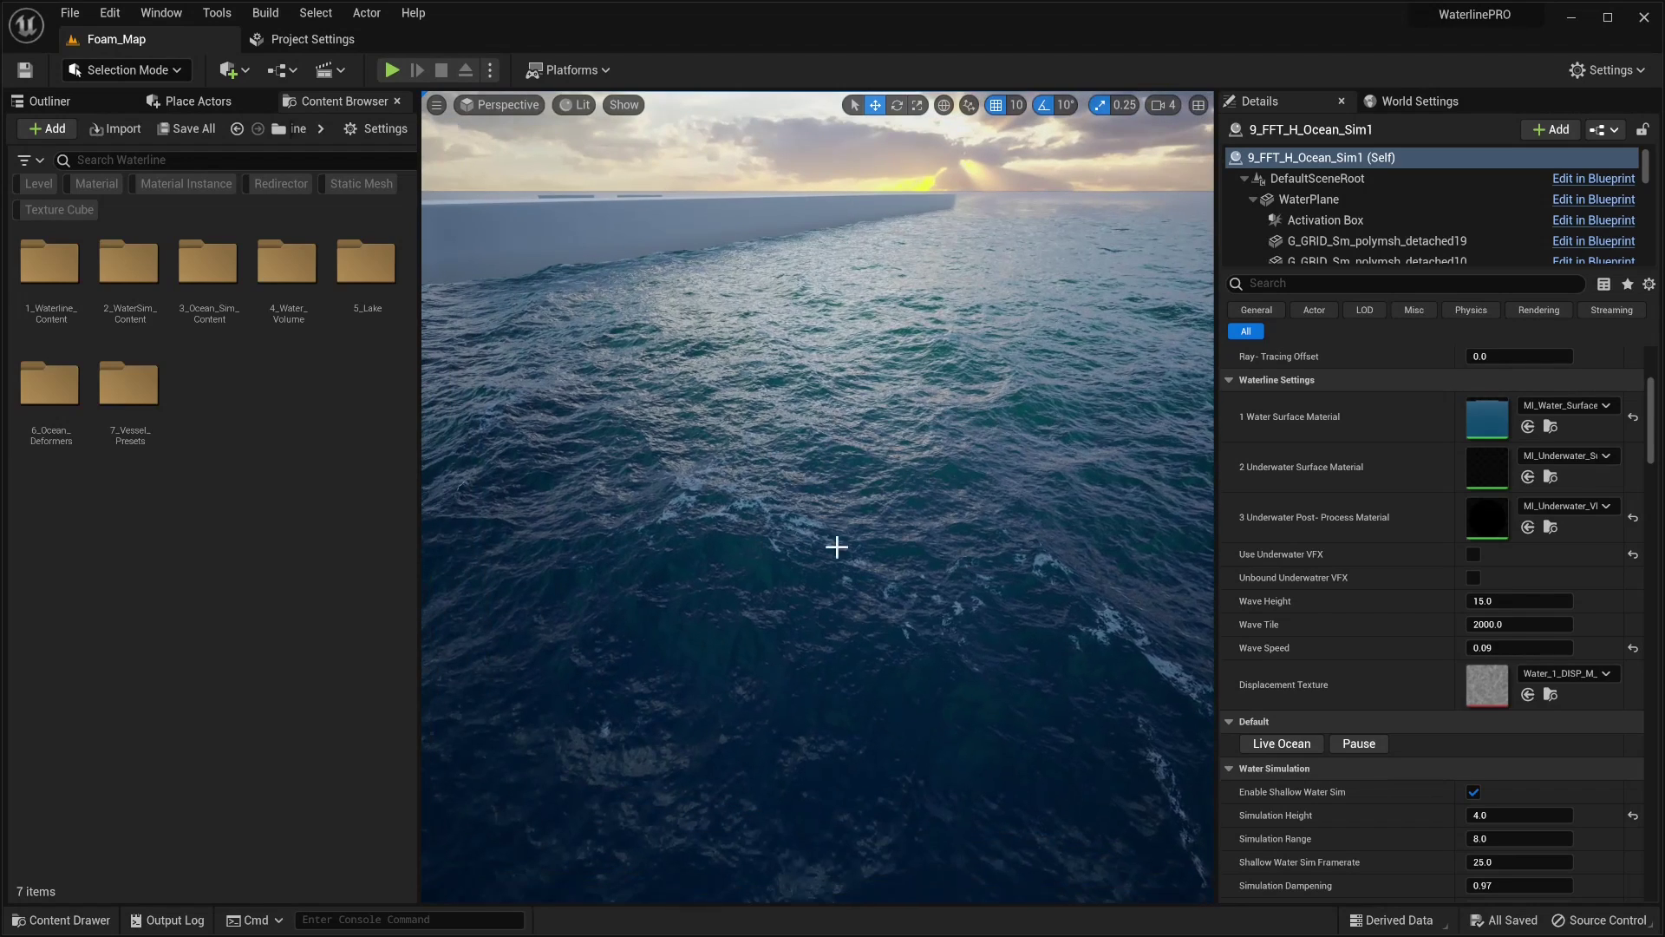
pyautogui.doubleClick(1483, 425)
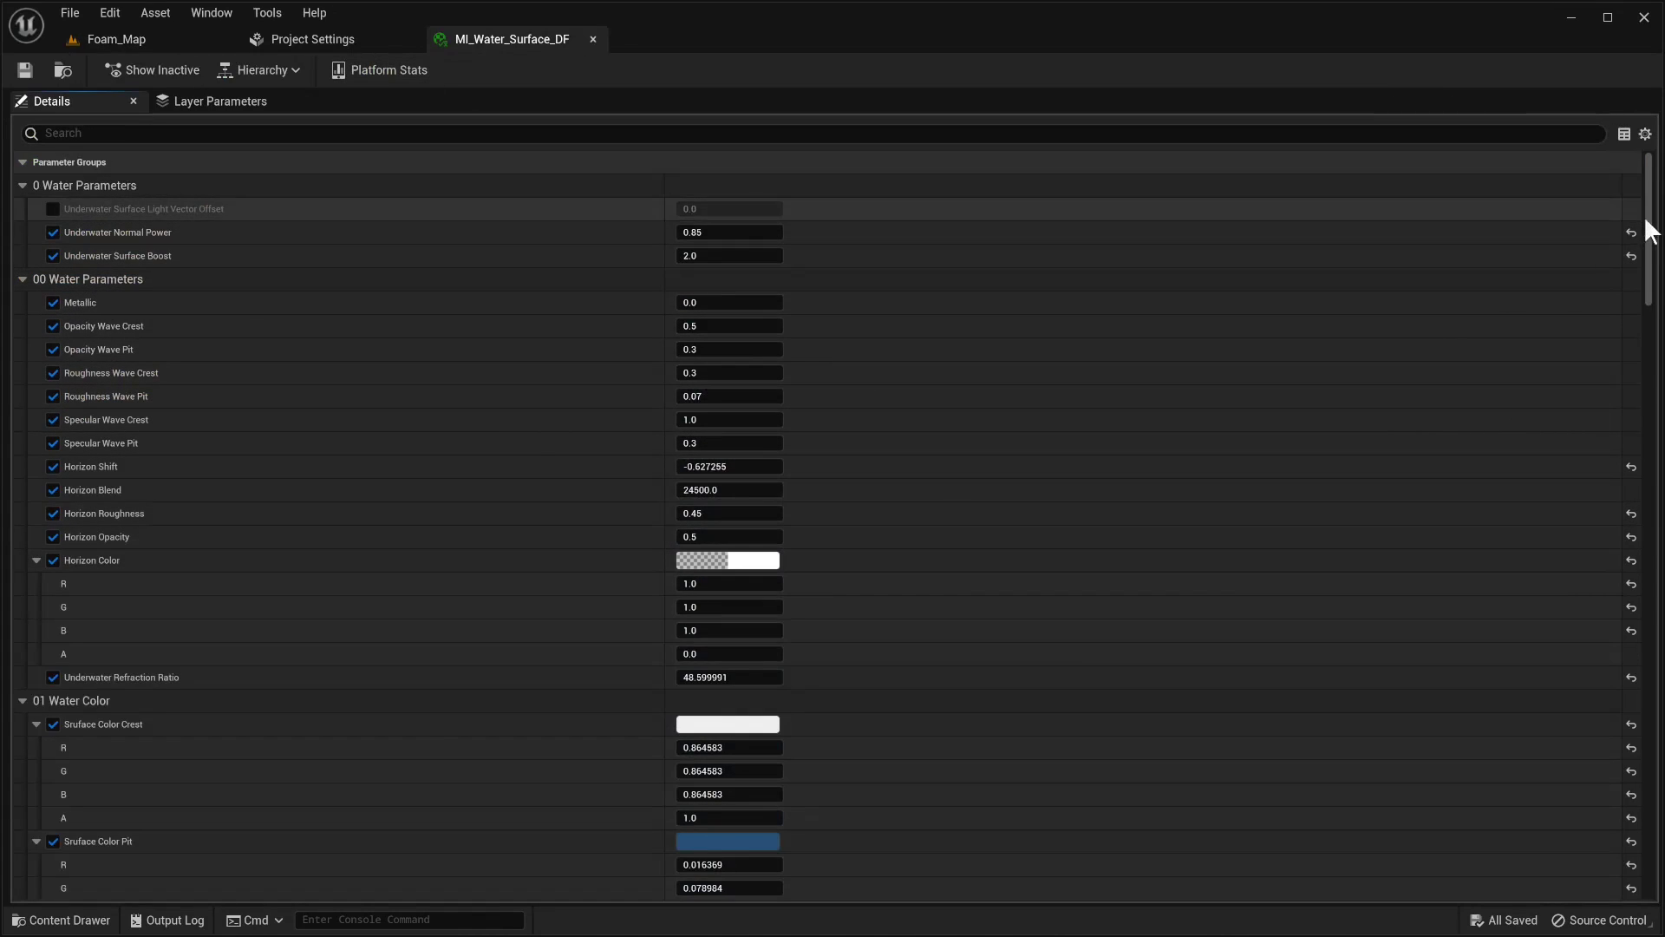
pyautogui.moveTo(1649, 231); pyautogui.dragTo(1645, 843)
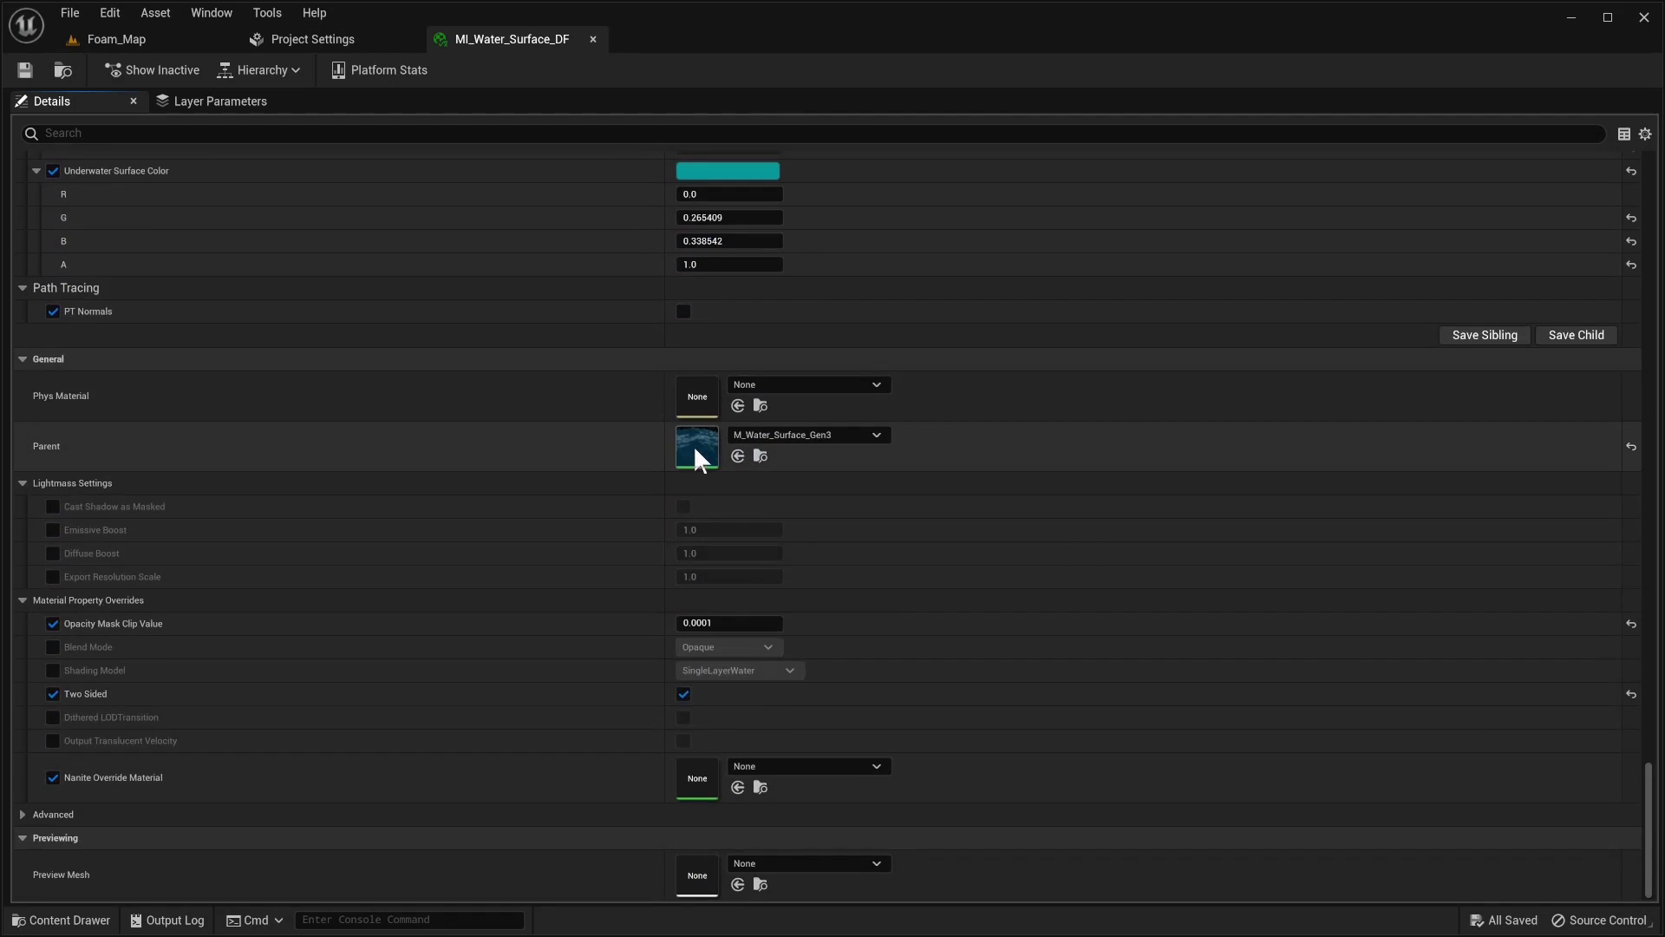
pyautogui.moveTo(519, 39); pyautogui.dragTo(675, 189)
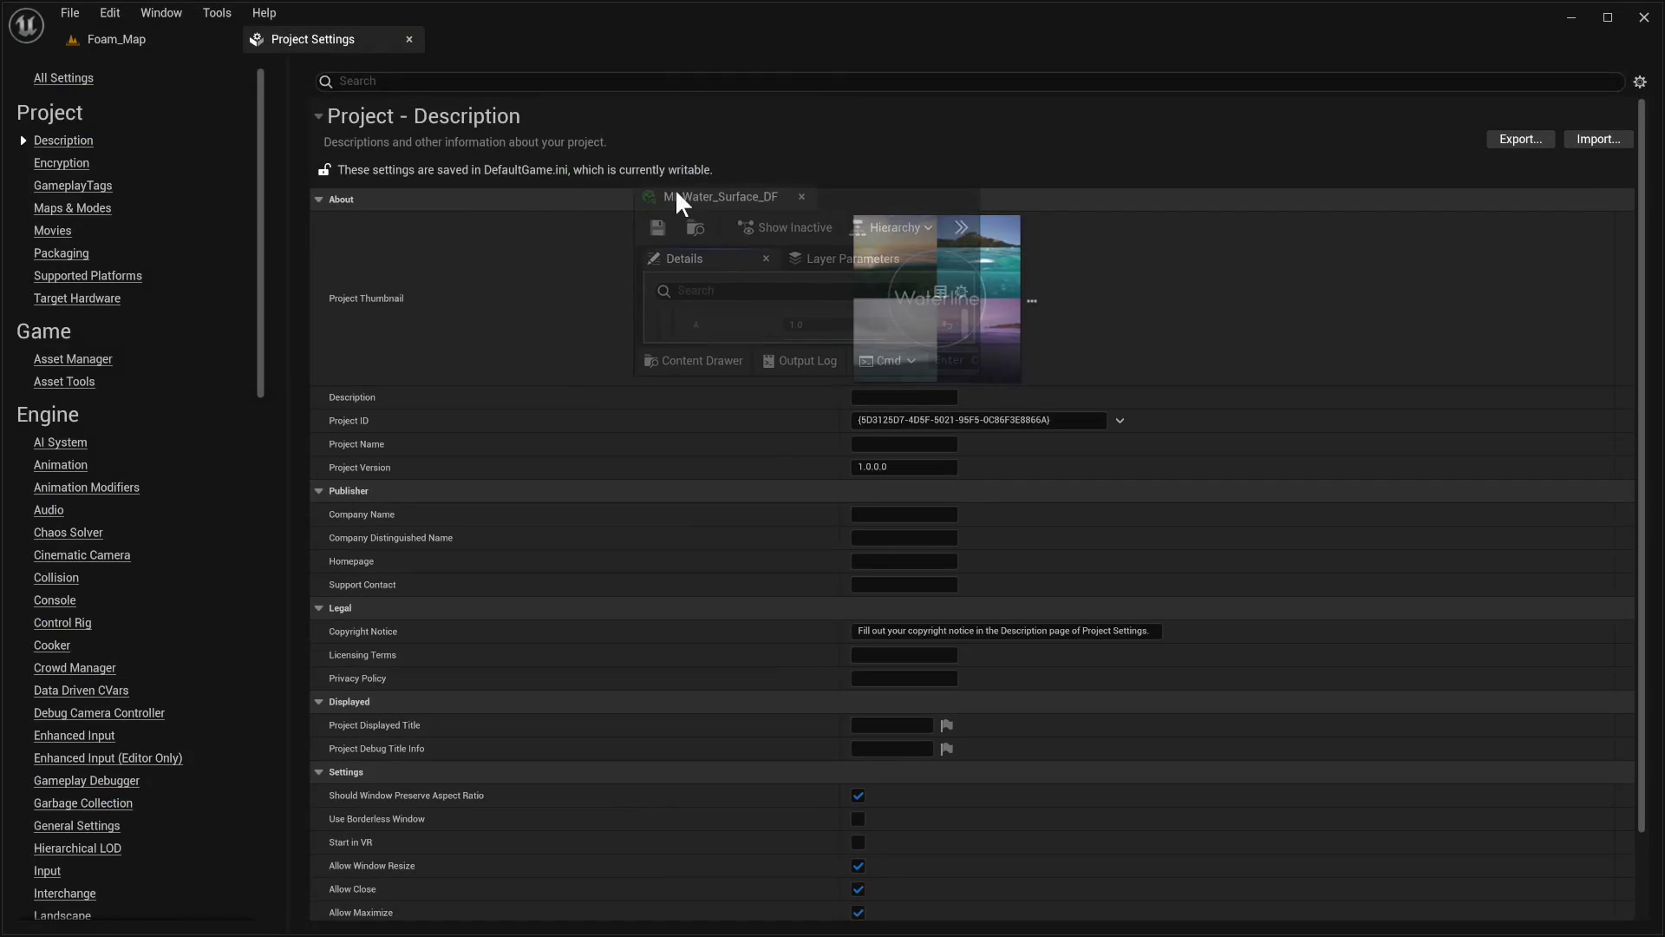
pyautogui.moveTo(895, 607); pyautogui.dragTo(894, 895)
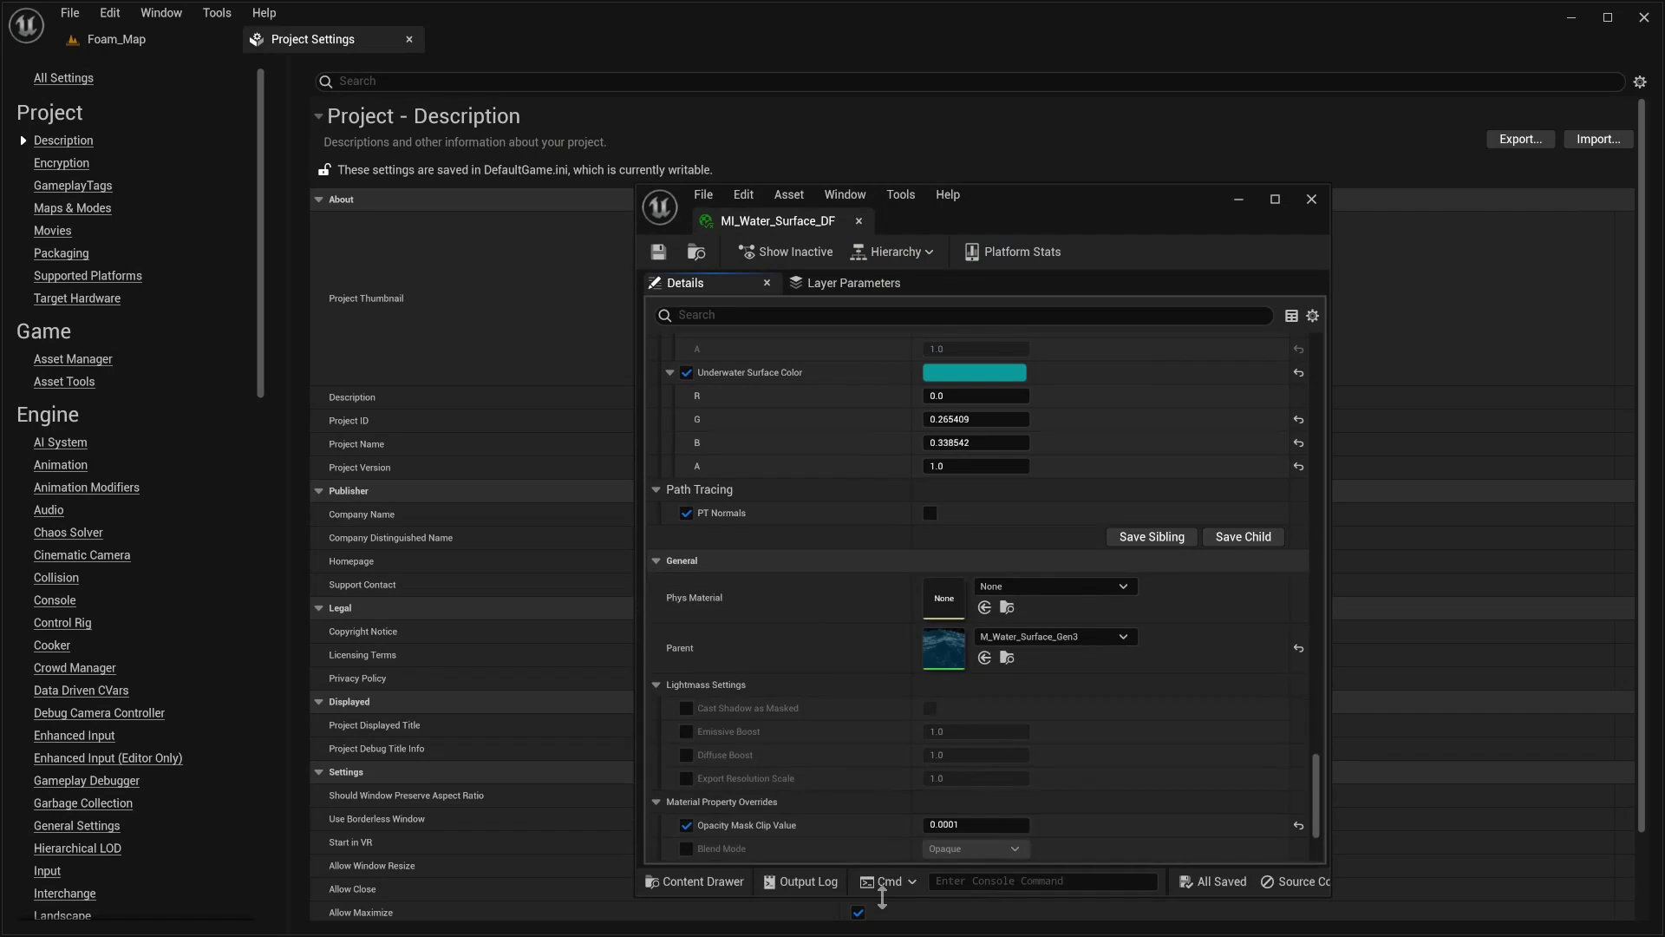
# Step: Locate the parent material in the content browser and set the instance's Parent to M_Water_Surface_Gen3_DF, moving its window off the ocean view
pyautogui.click(113, 39)
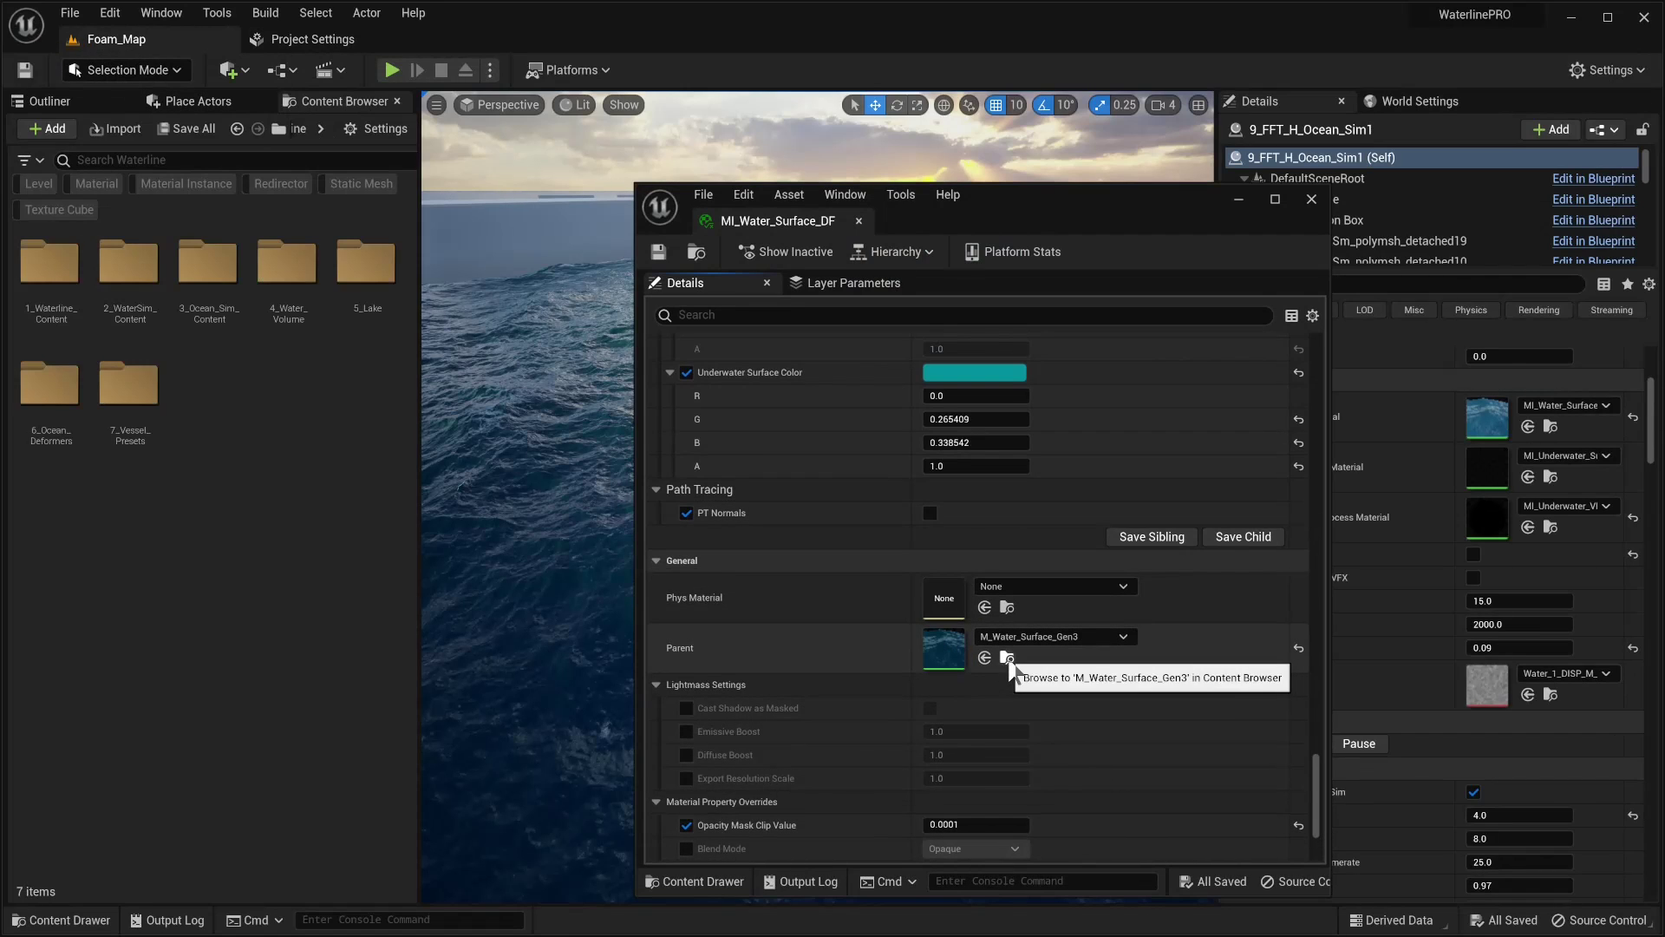
pyautogui.click(1006, 657)
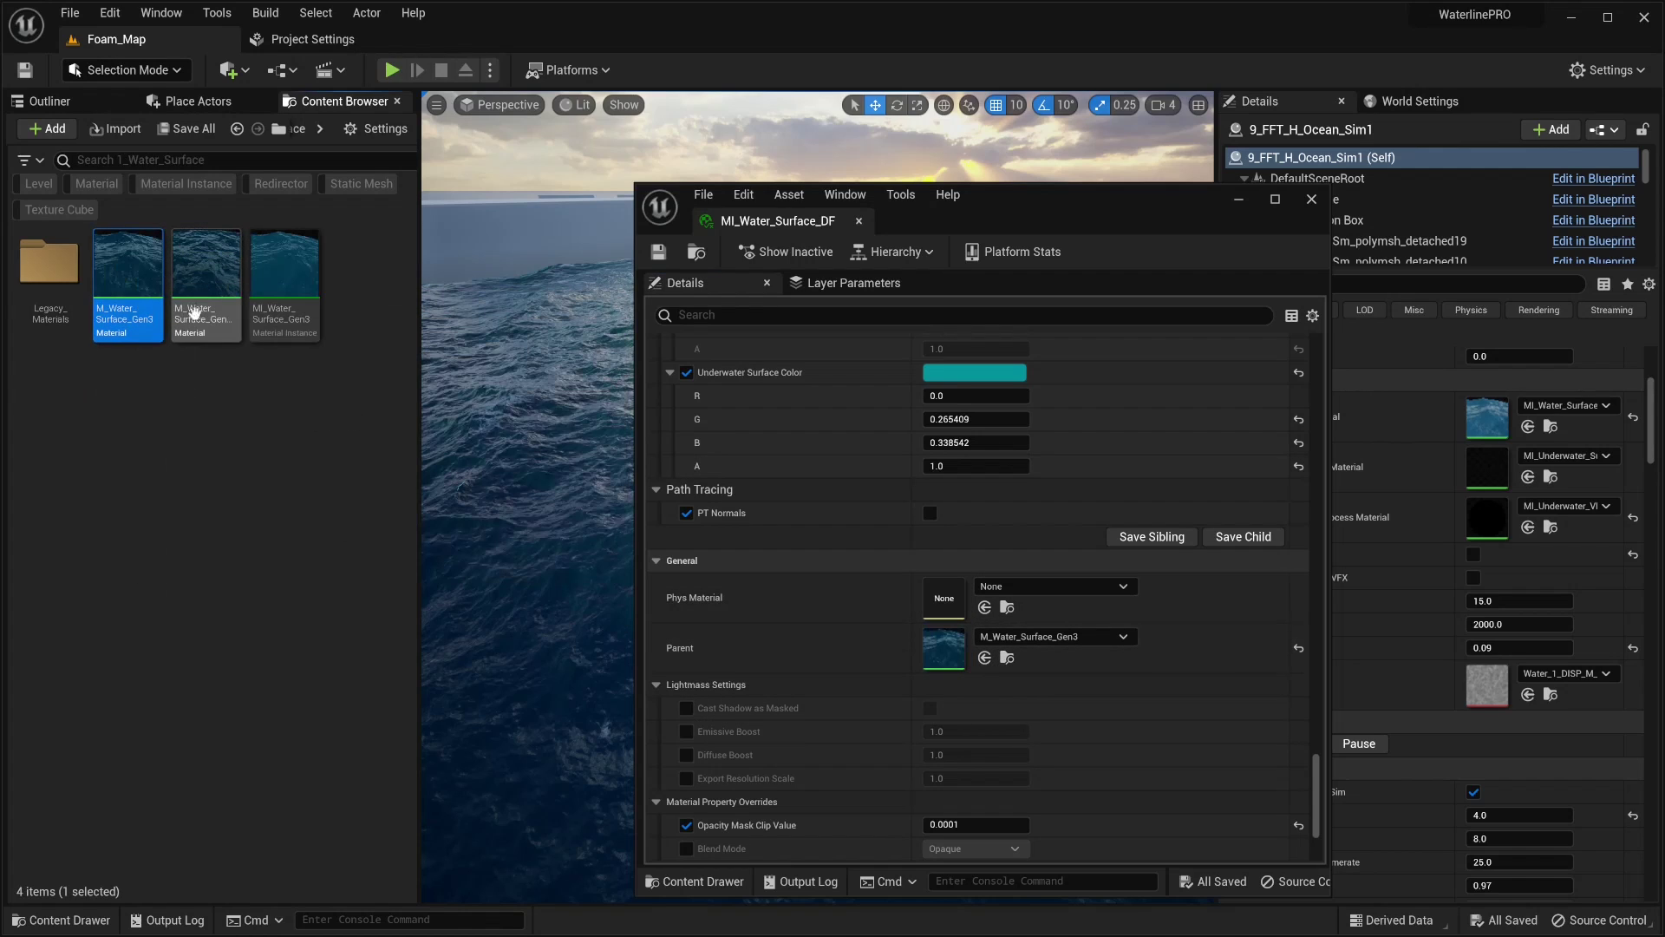
pyautogui.moveTo(208, 288)
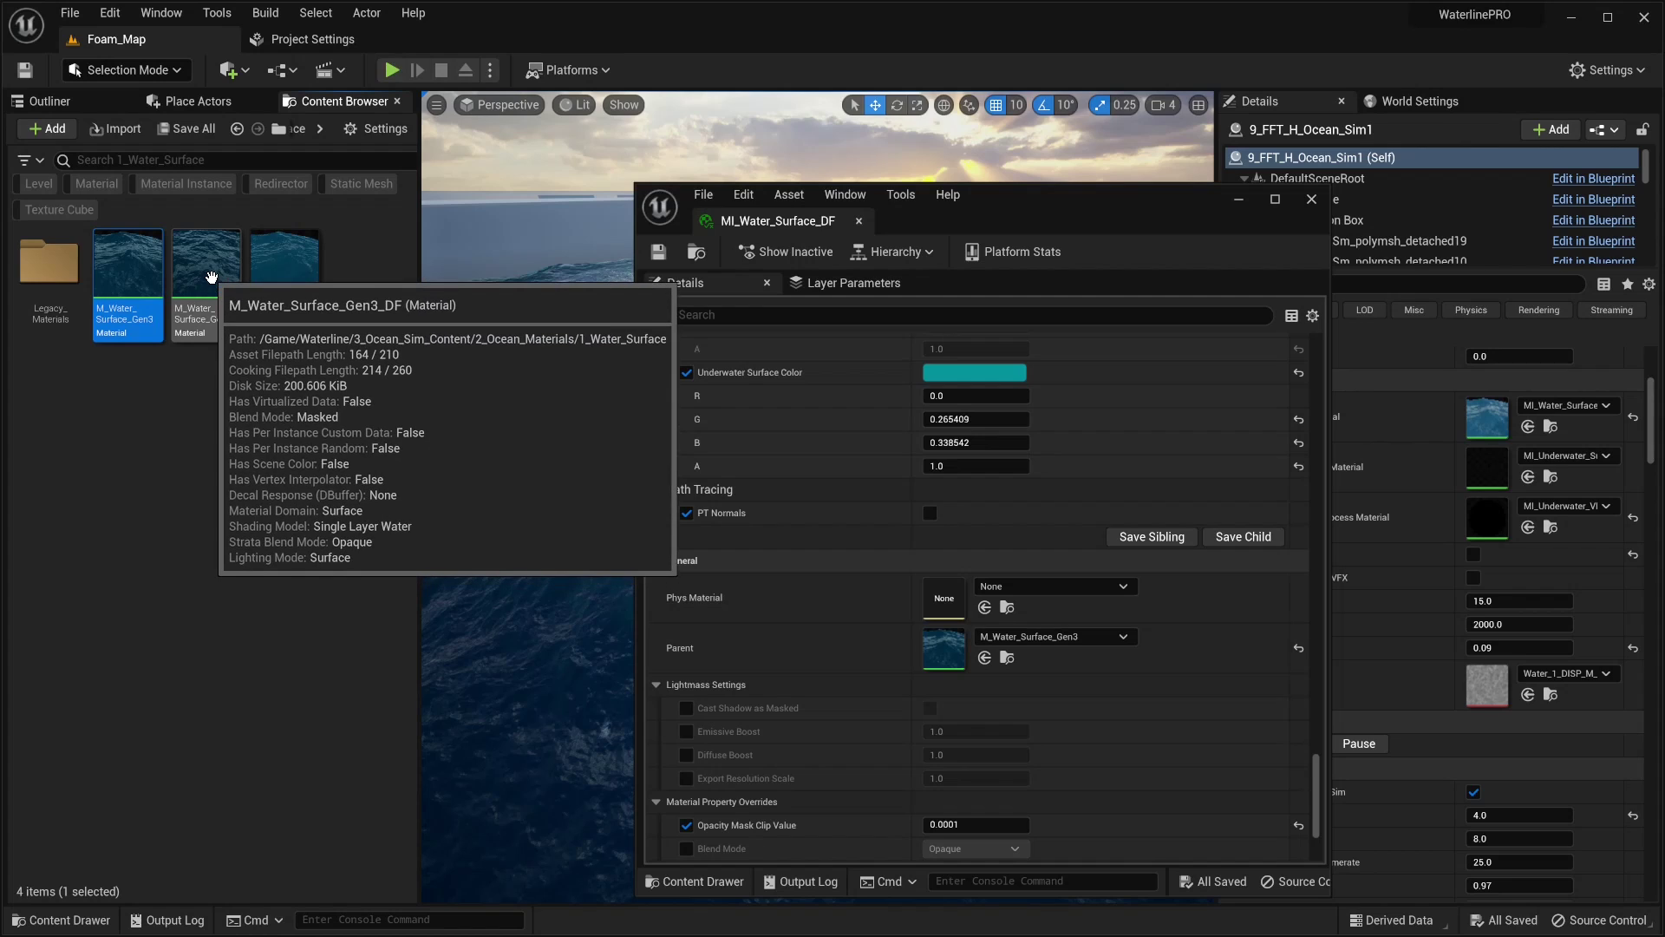
pyautogui.click(204, 263)
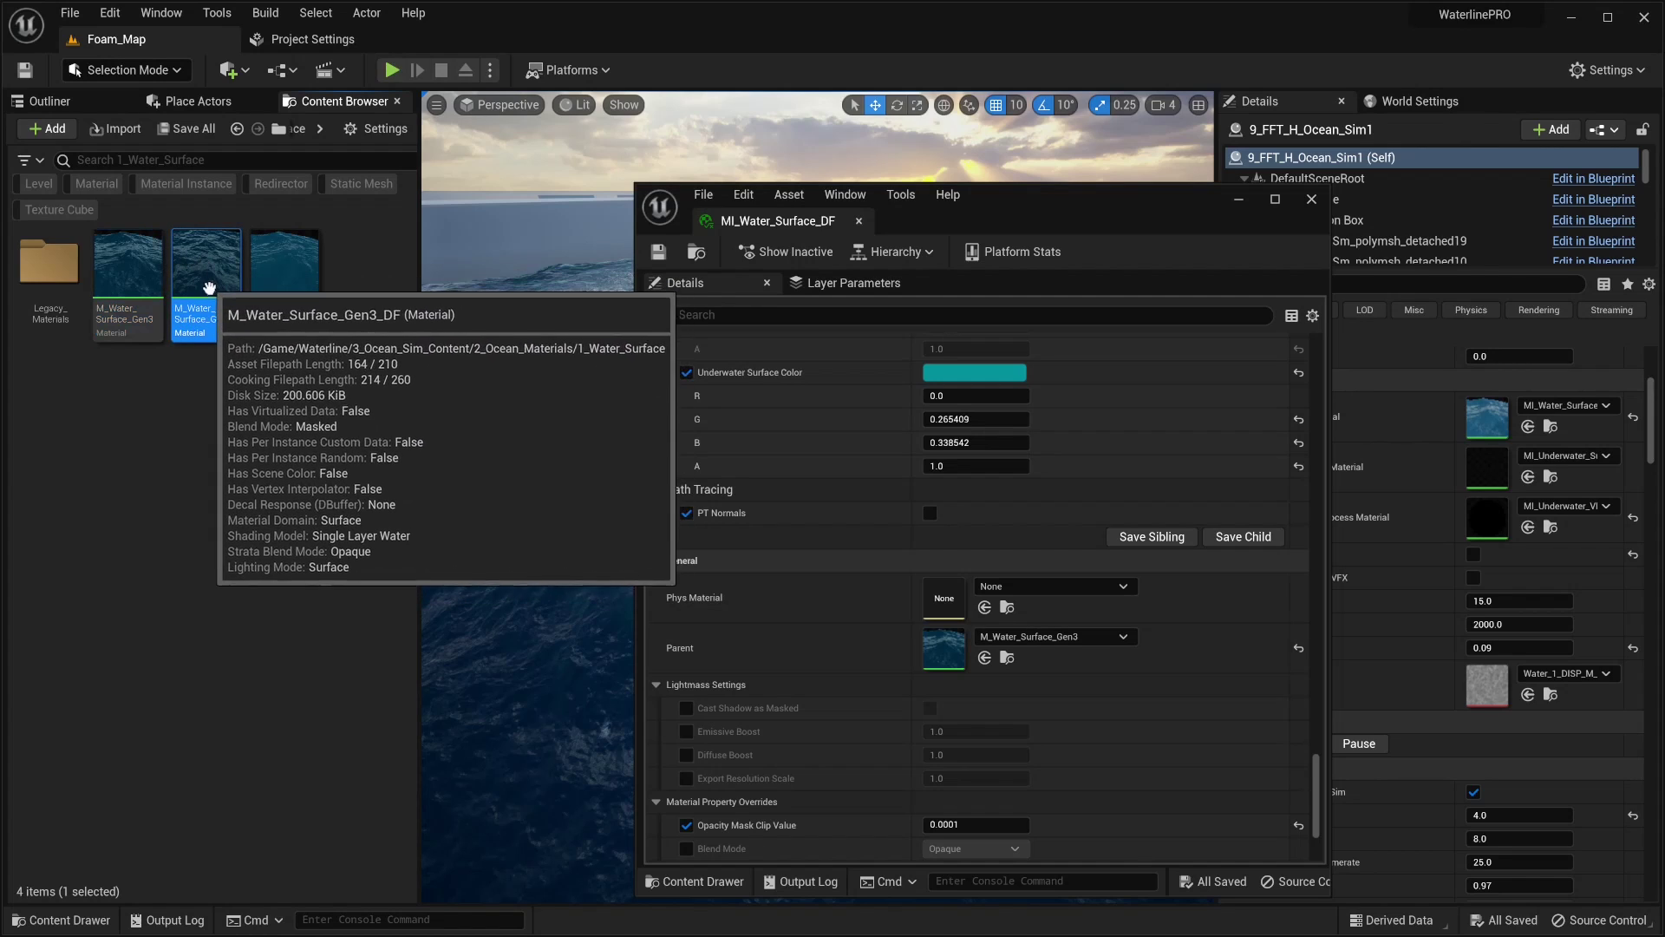
pyautogui.moveTo(192, 272)
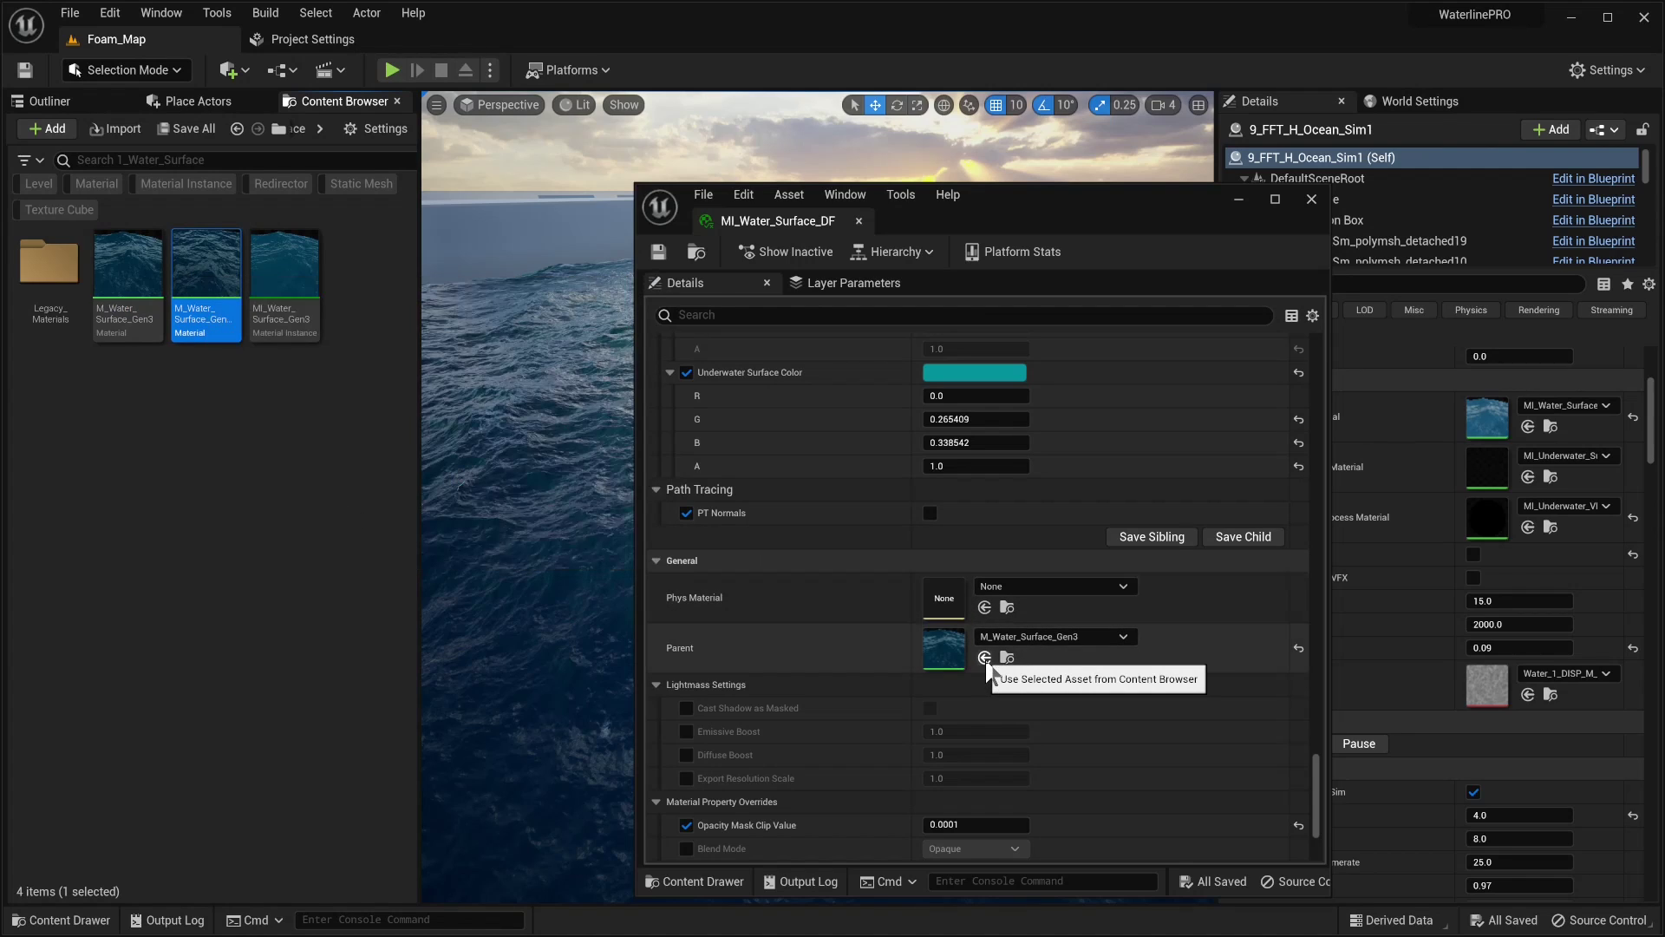
pyautogui.click(985, 659)
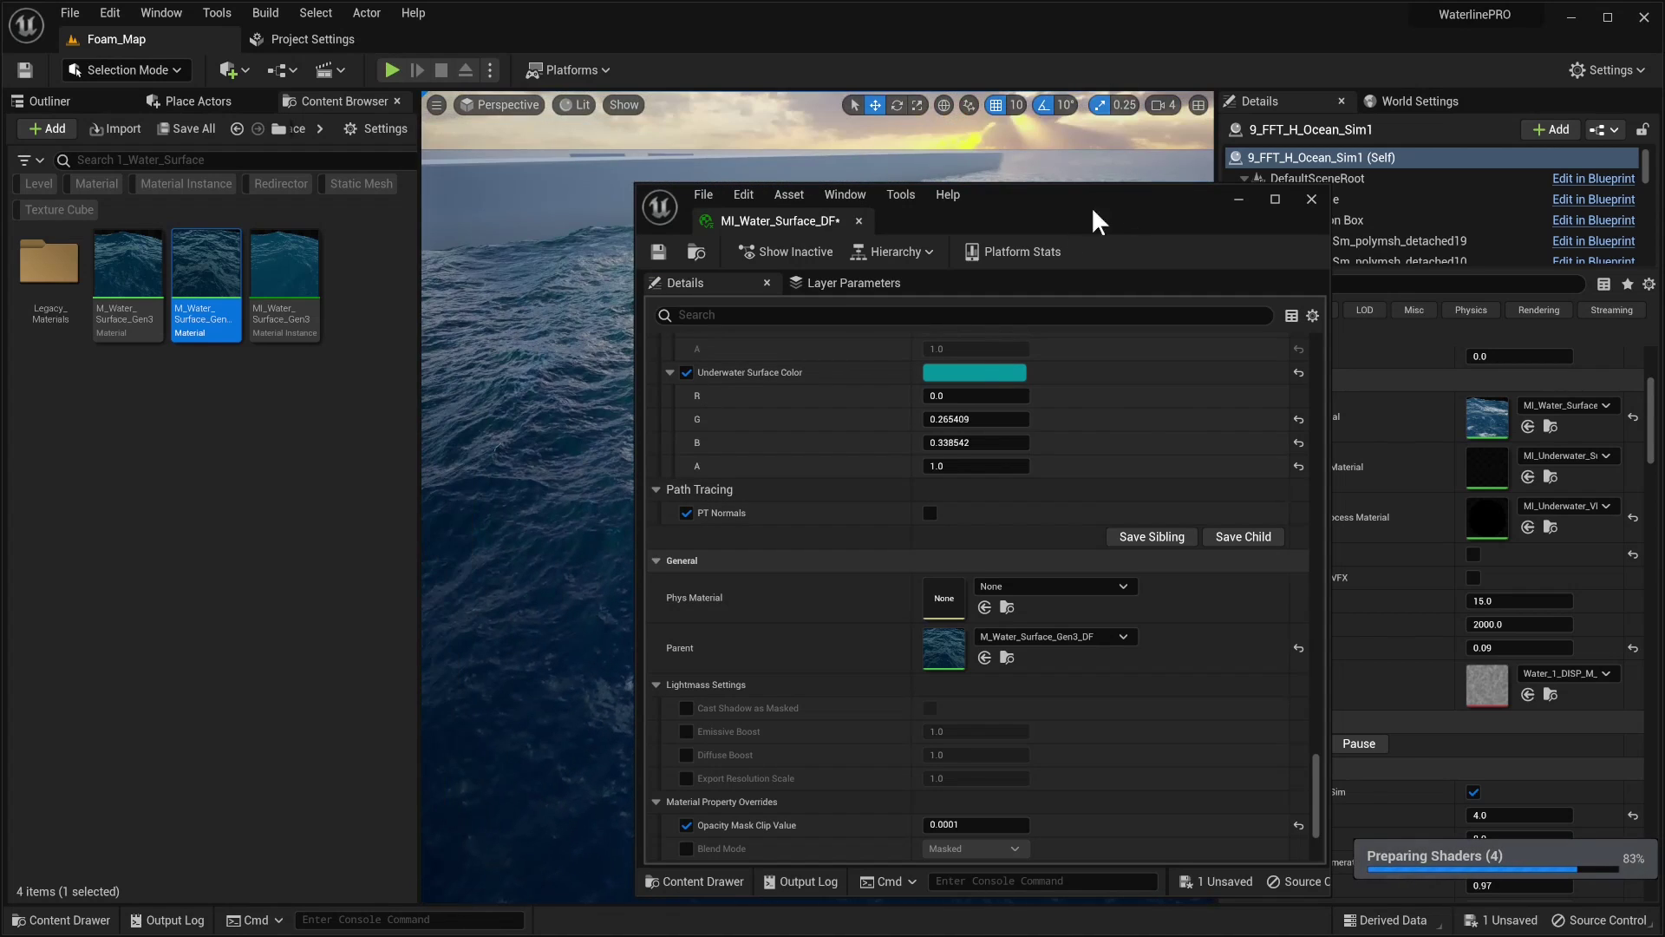
pyautogui.moveTo(1050, 217); pyautogui.dragTo(1252, 170)
pyautogui.moveTo(661, 366)
pyautogui.mouseDown(button='right')
pyautogui.moveTo(772, 338)
pyautogui.moveTo(661, 366)
pyautogui.mouseUp(button='right')
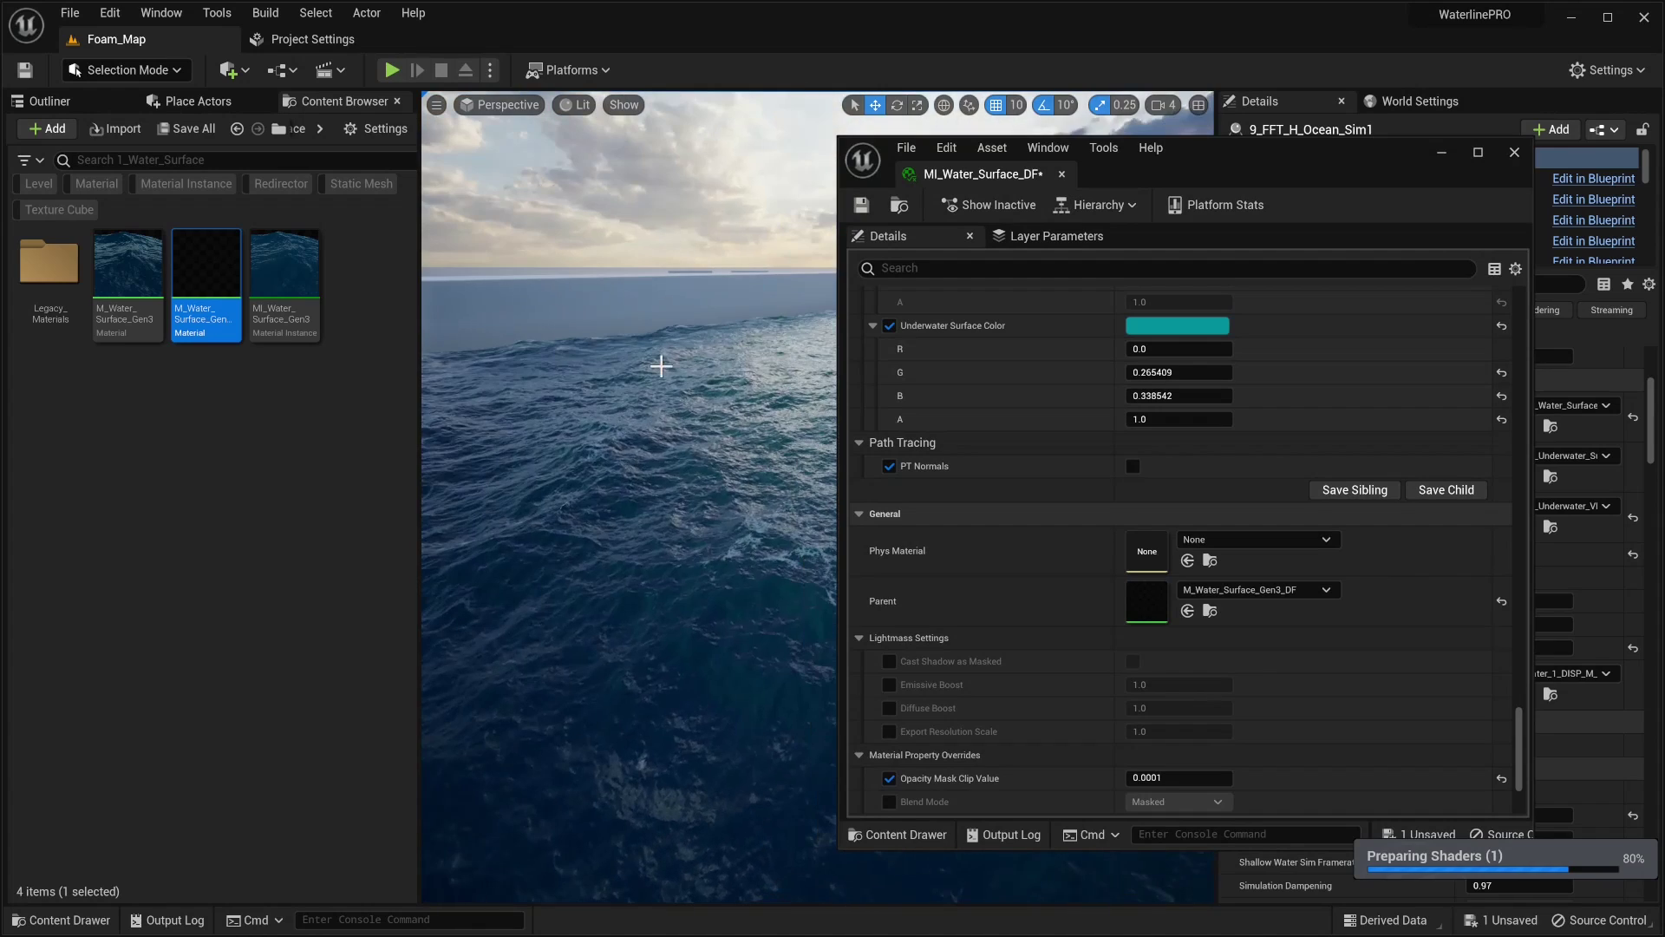
# Step: In the MI_Water_Surface_DF material instance, find and turn on Enable Localized VFX, then minimize its window
pyautogui.click(958, 269)
pyautogui.write('lo')
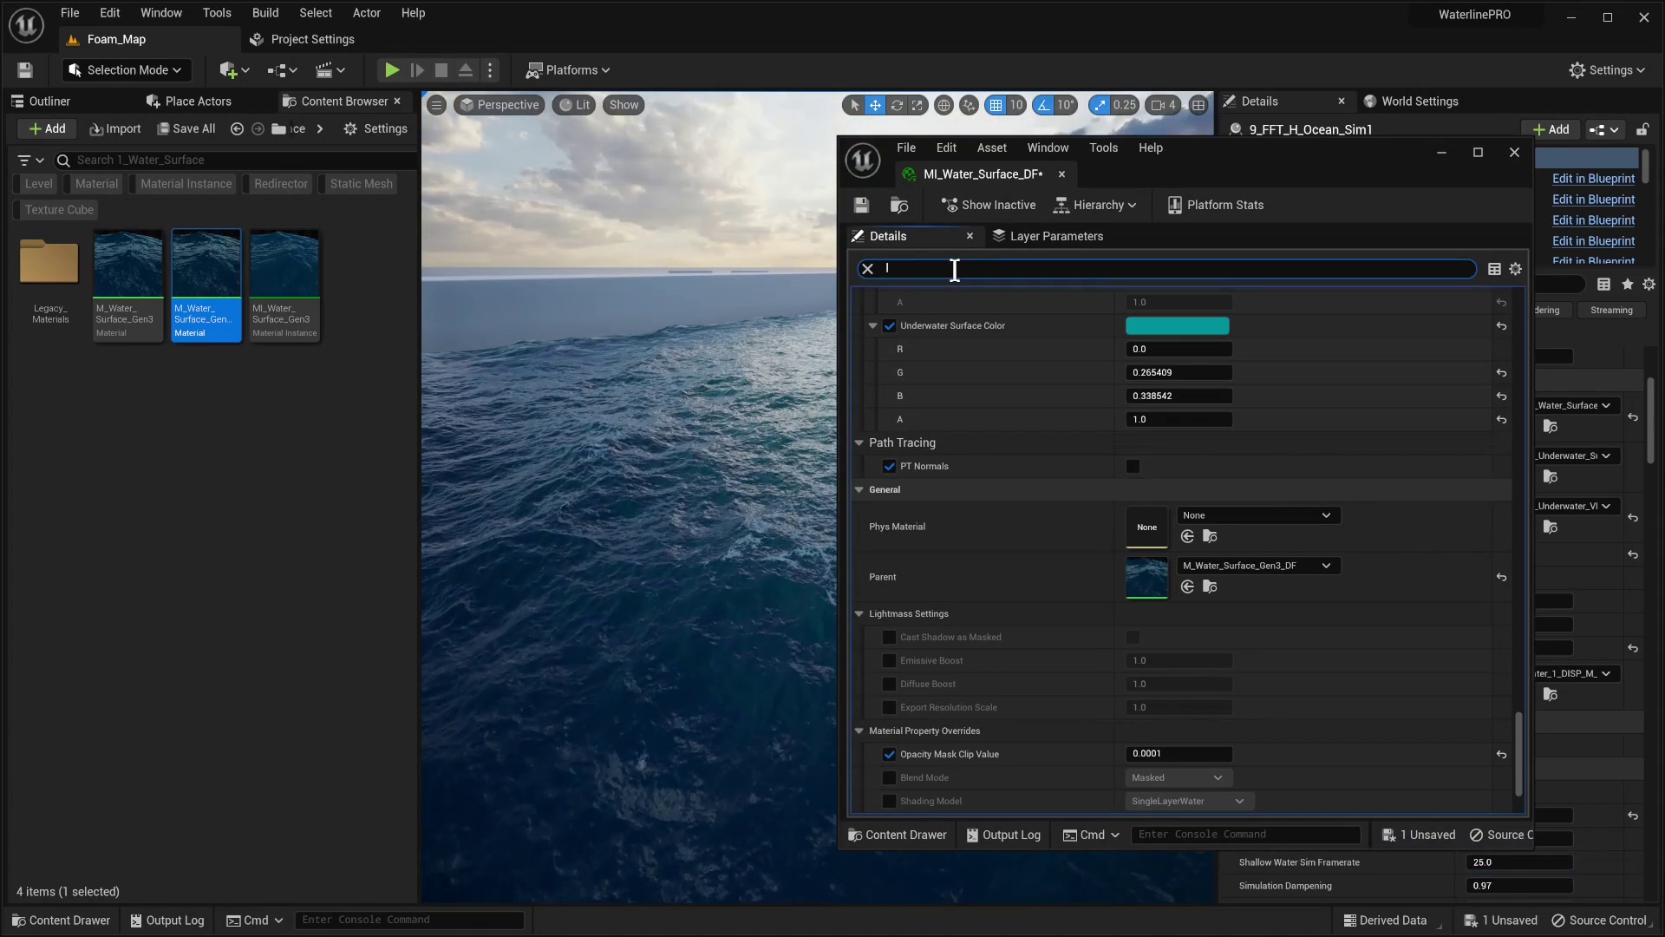
pyautogui.press('BackSpace')
pyautogui.press('BackSpace')
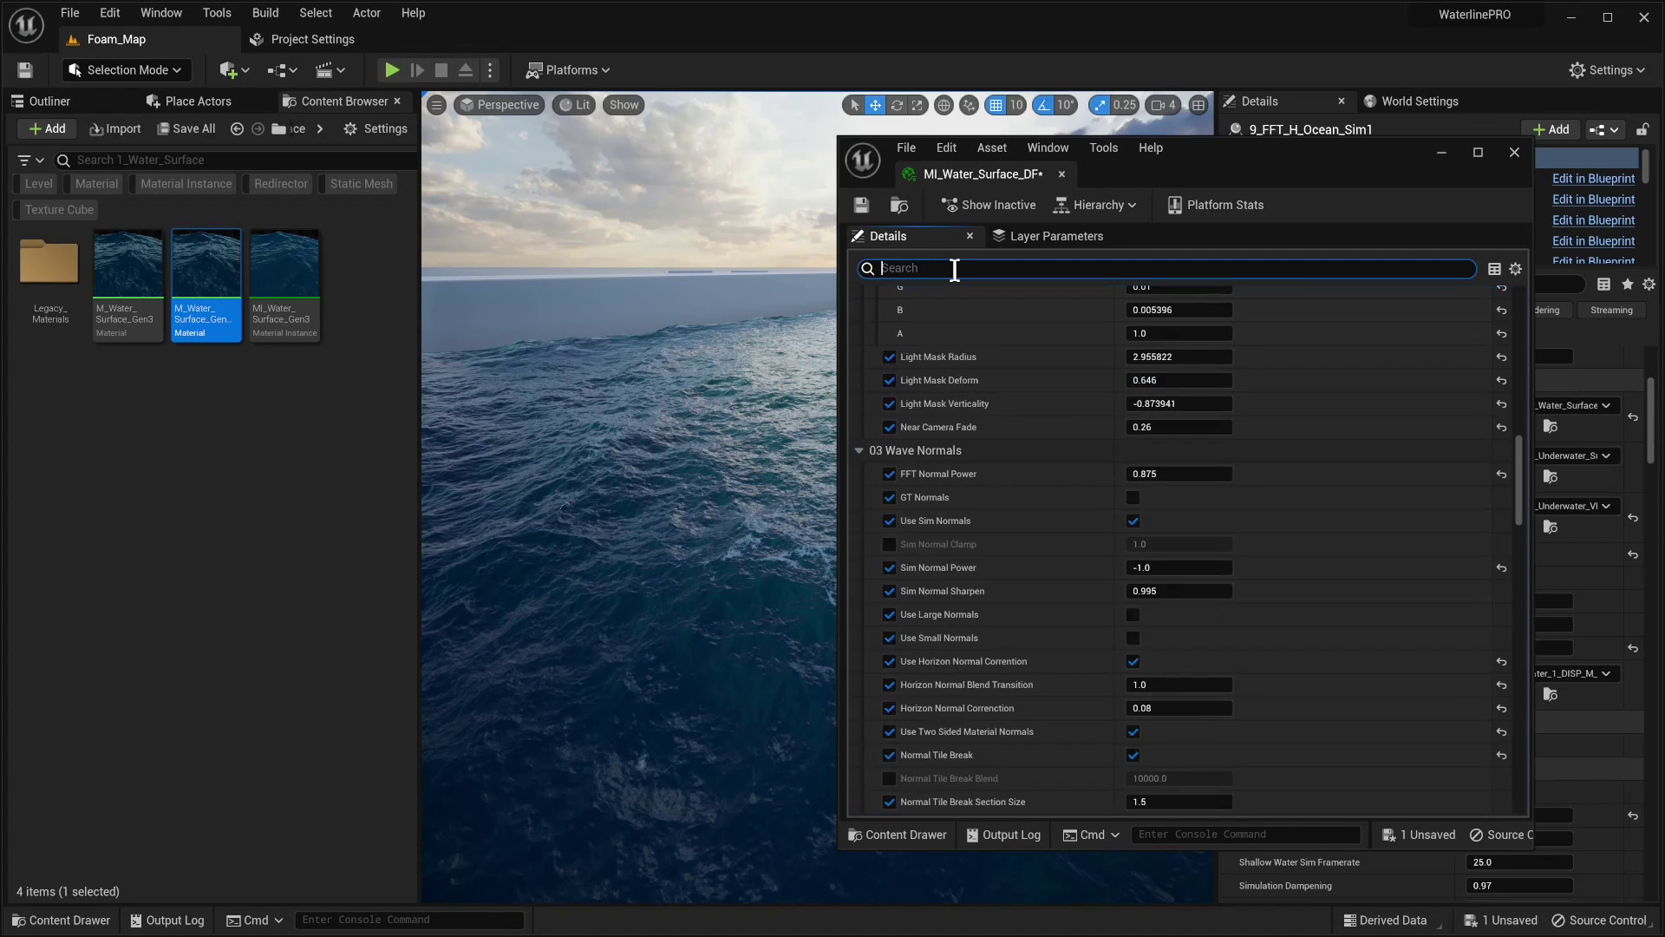
pyautogui.write('Loca')
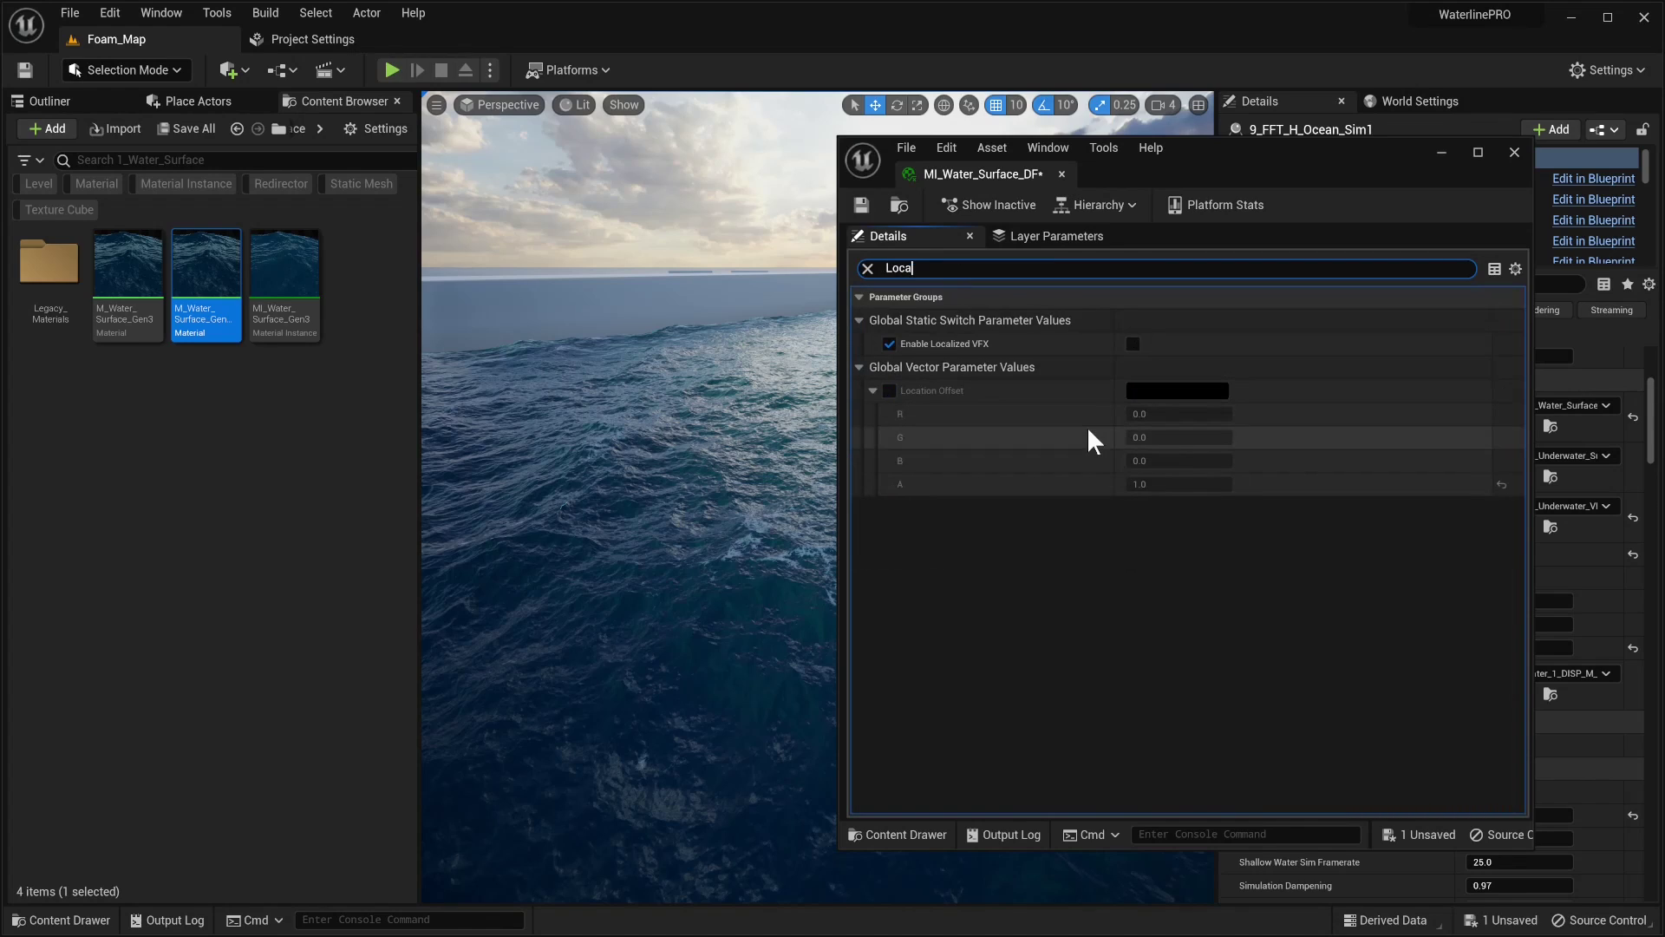
pyautogui.click(1133, 343)
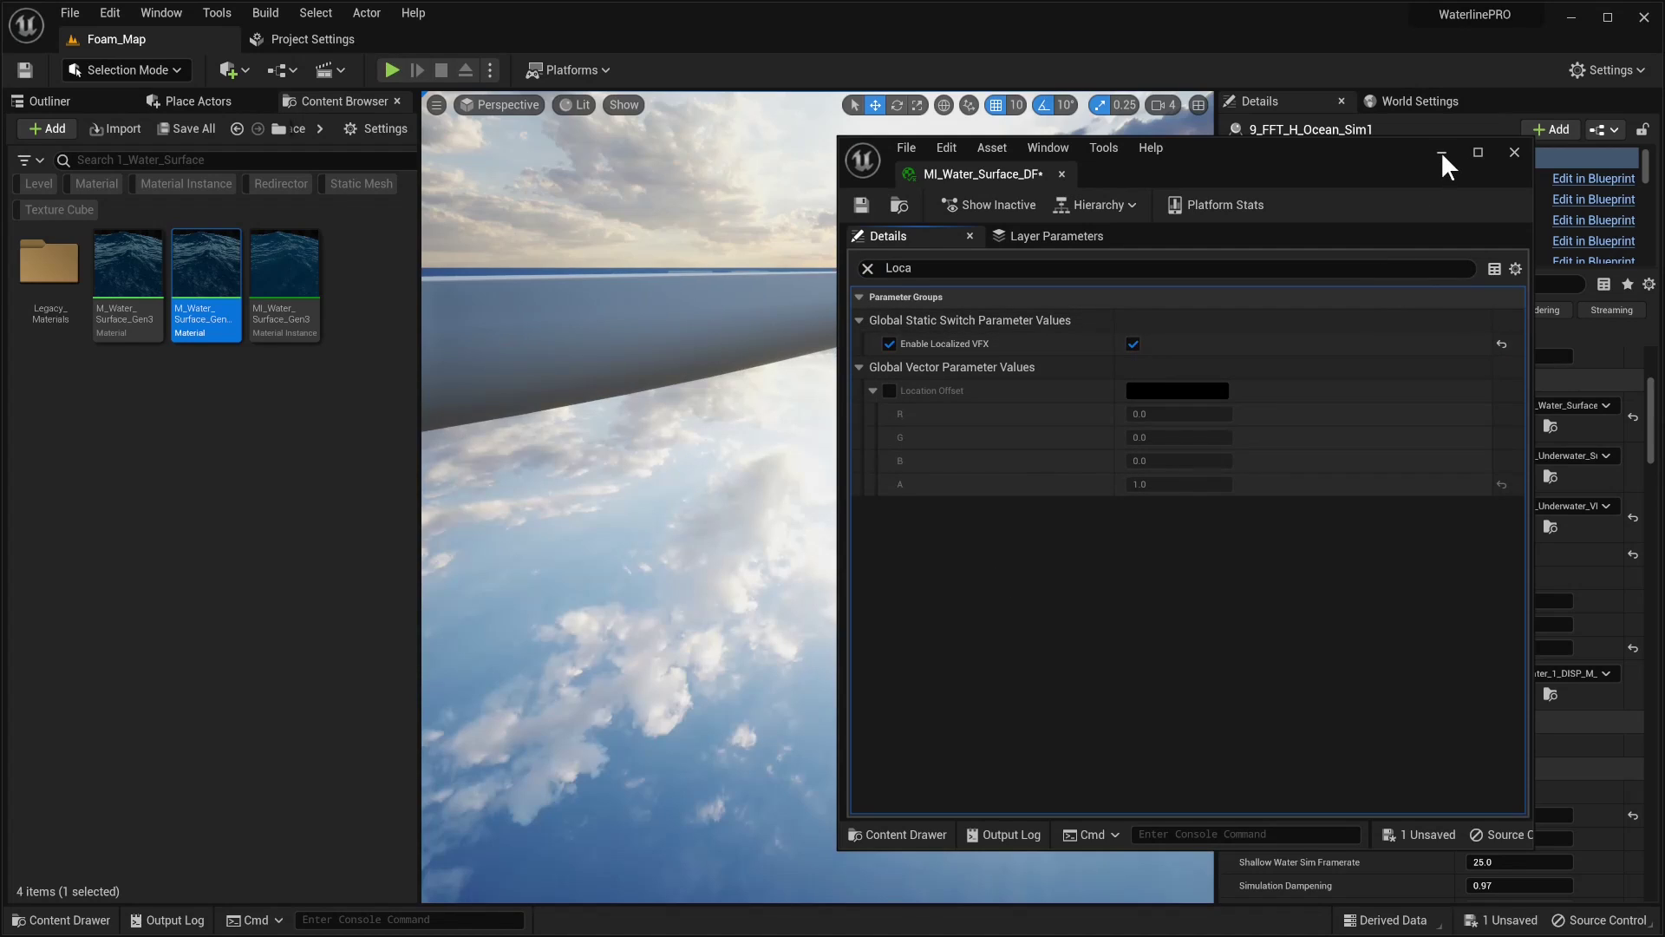
pyautogui.click(1442, 155)
# Step: Place the BP_Def_Base blueprint from Waterline's 6_Ocean_Deformers/1_Deformers folder into the ocean level
pyautogui.click(229, 512)
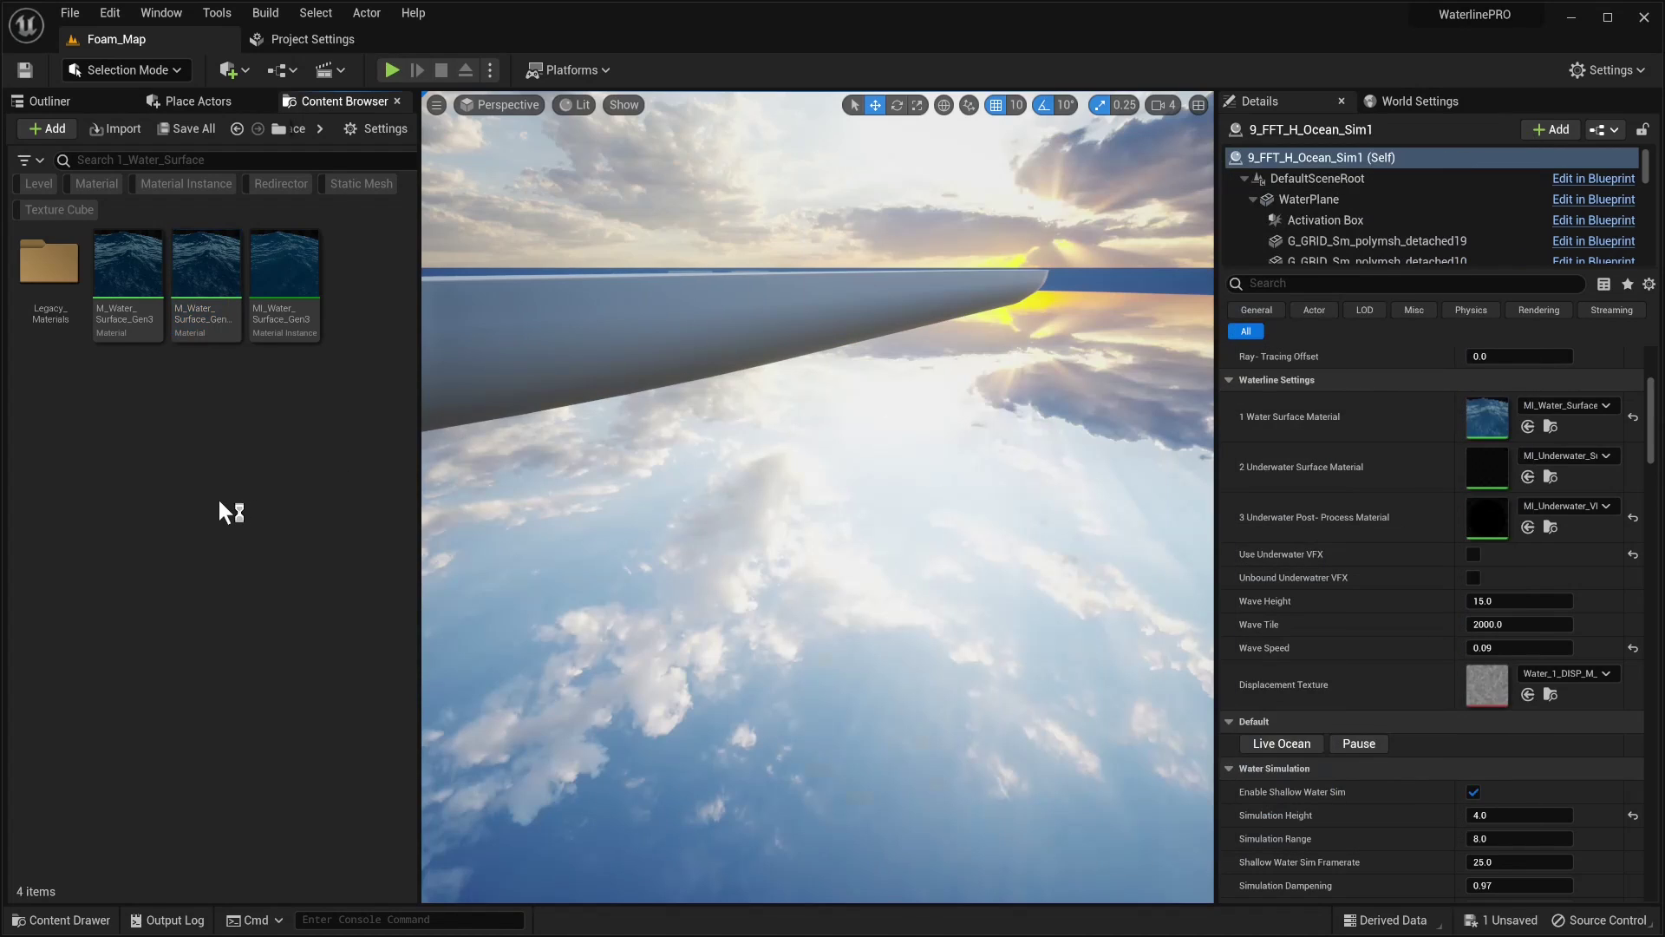
pyautogui.hotkey('alt', 'Left')
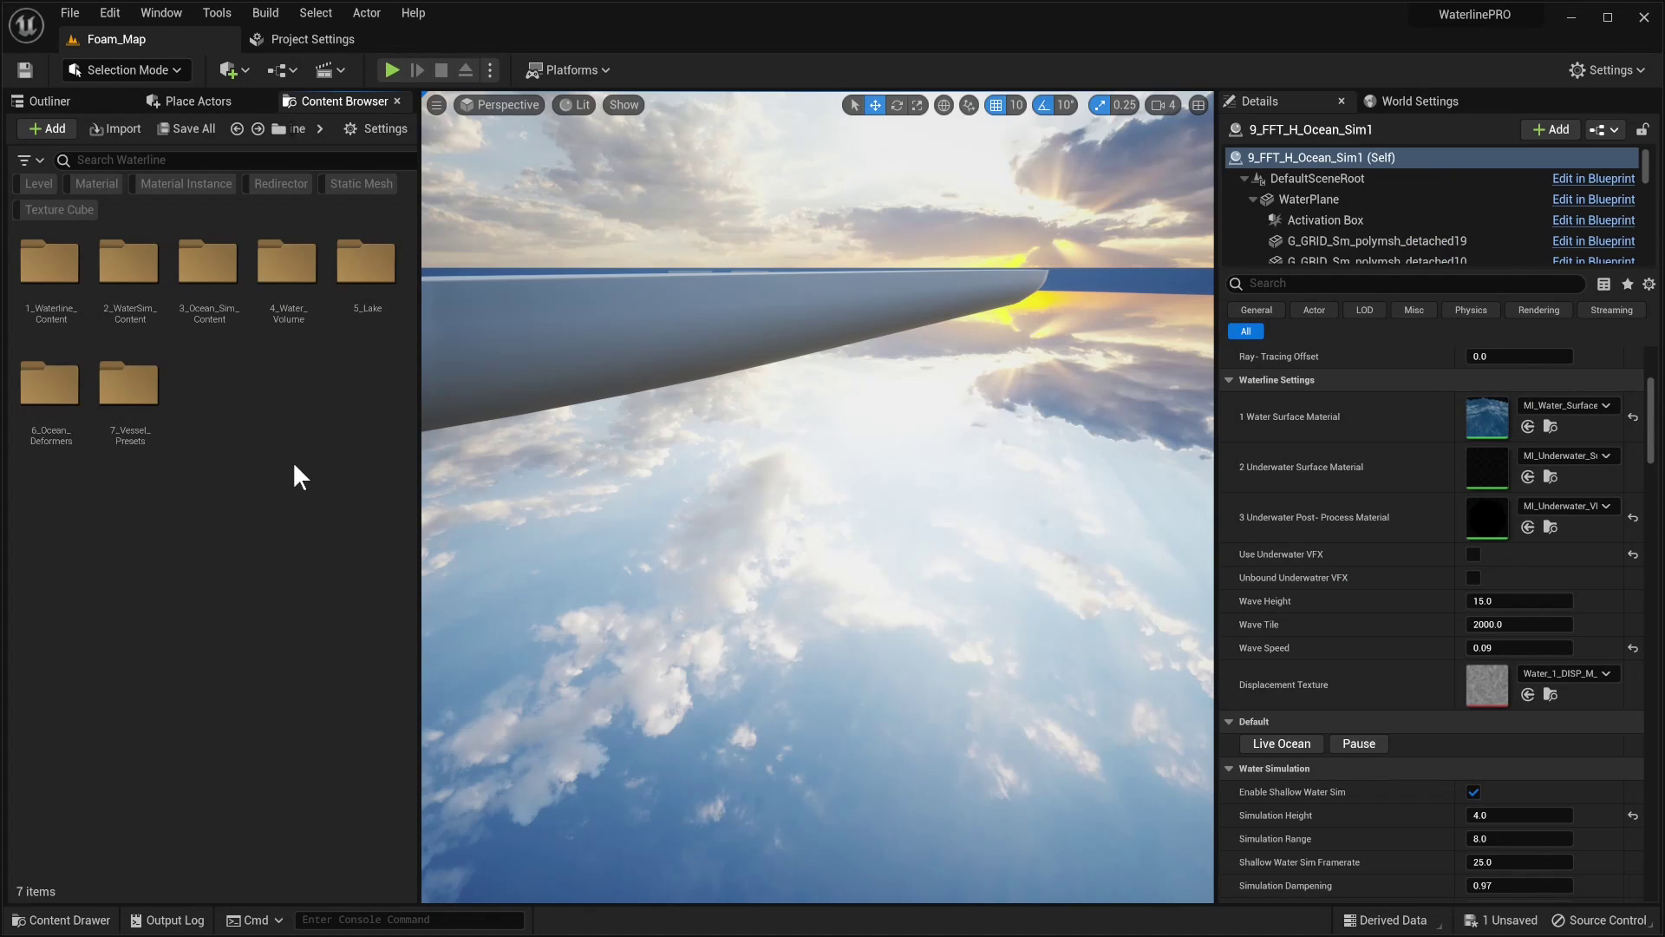
pyautogui.doubleClick(68, 446)
pyautogui.click(68, 307)
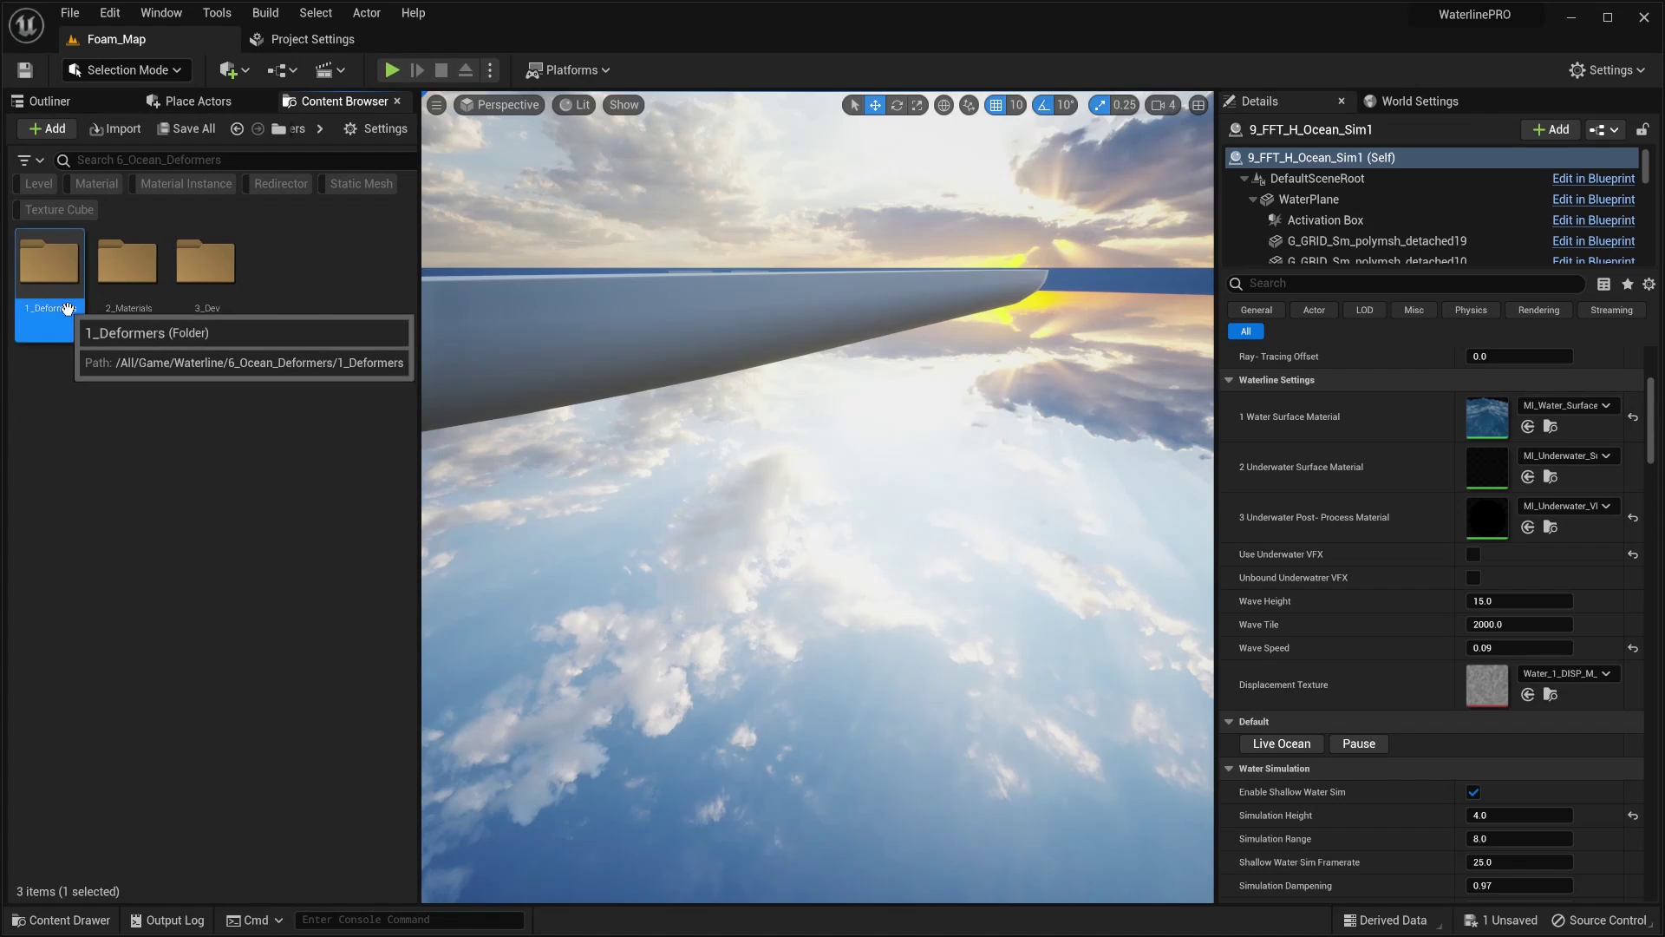
pyautogui.doubleClick(67, 307)
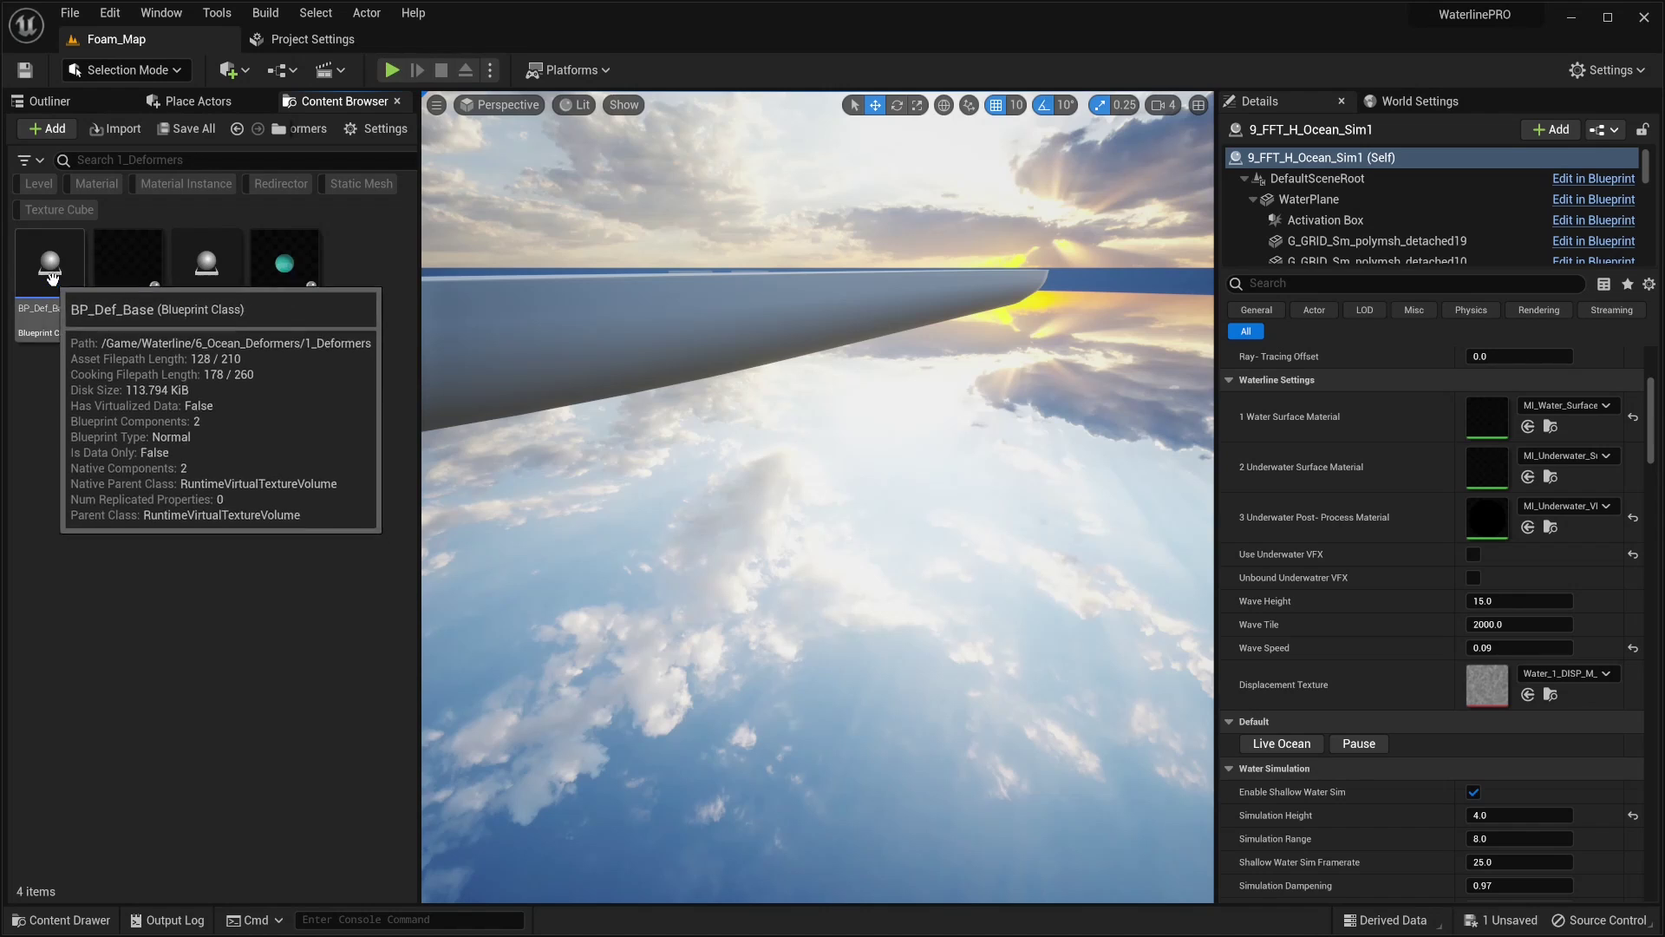
pyautogui.moveTo(51, 276); pyautogui.dragTo(673, 529)
pyautogui.scroll(5, 1368, 564)
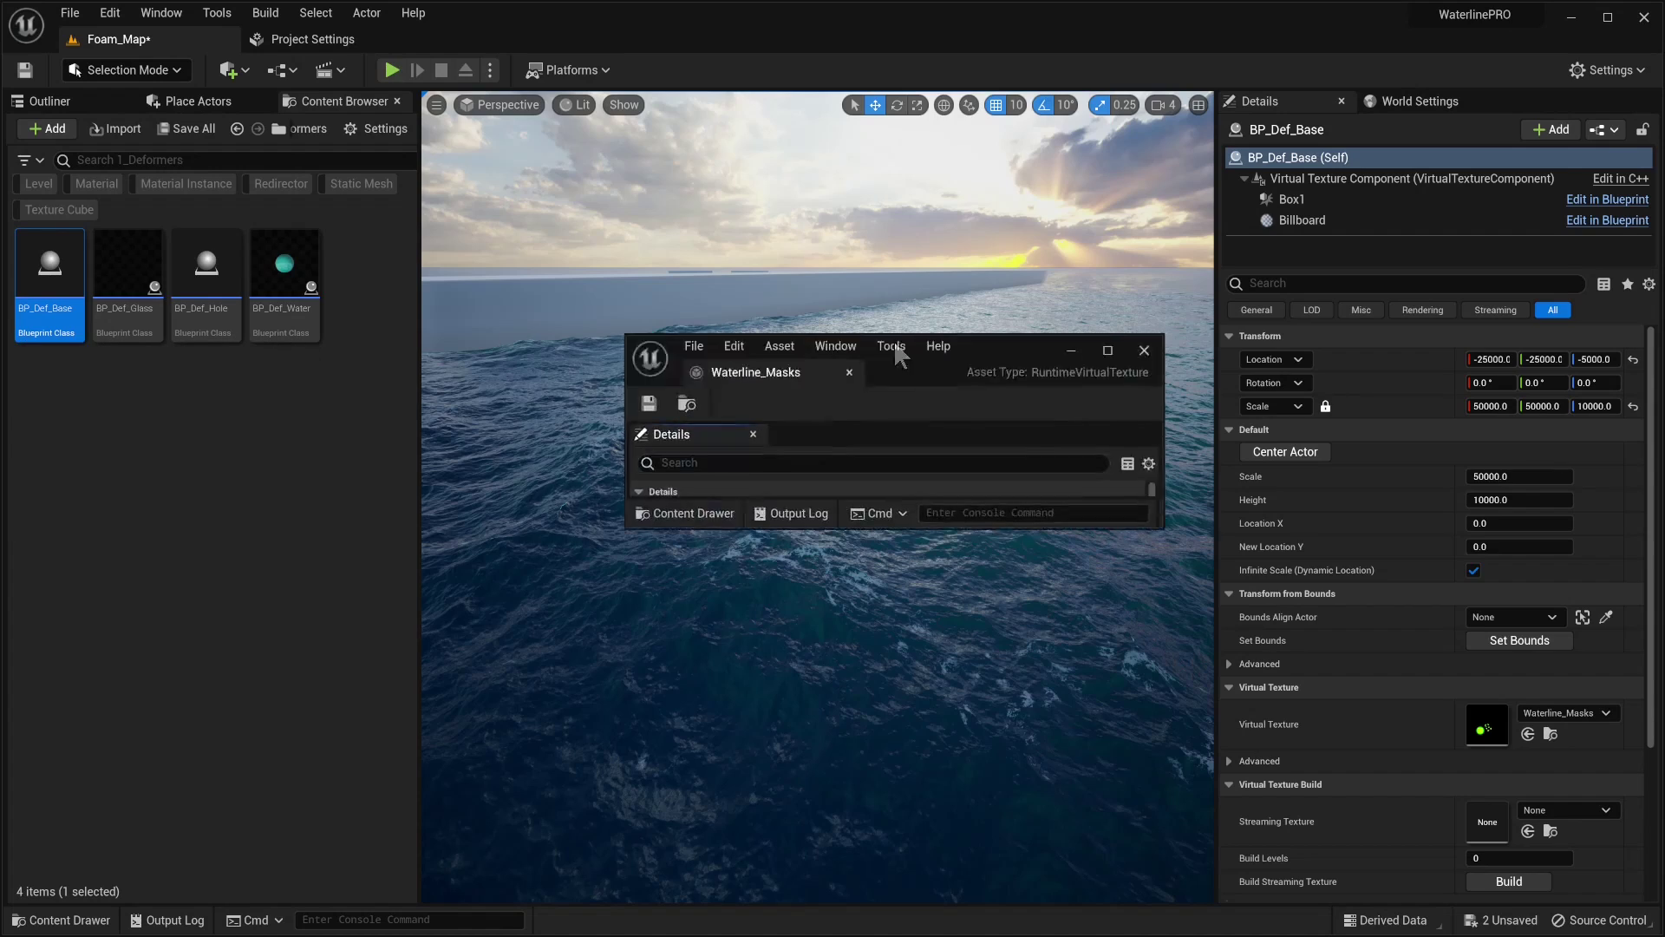
# Step: Examine the size and layout settings of the Waterline_Masks virtual texture in an enlarged window, and close it
pyautogui.moveTo(974, 343); pyautogui.dragTo(1155, 290)
pyautogui.moveTo(1036, 474); pyautogui.dragTo(1041, 656)
pyautogui.scroll(-3, 1073, 516)
pyautogui.scroll(2, 1070, 506)
pyautogui.scroll(1, 1068, 512)
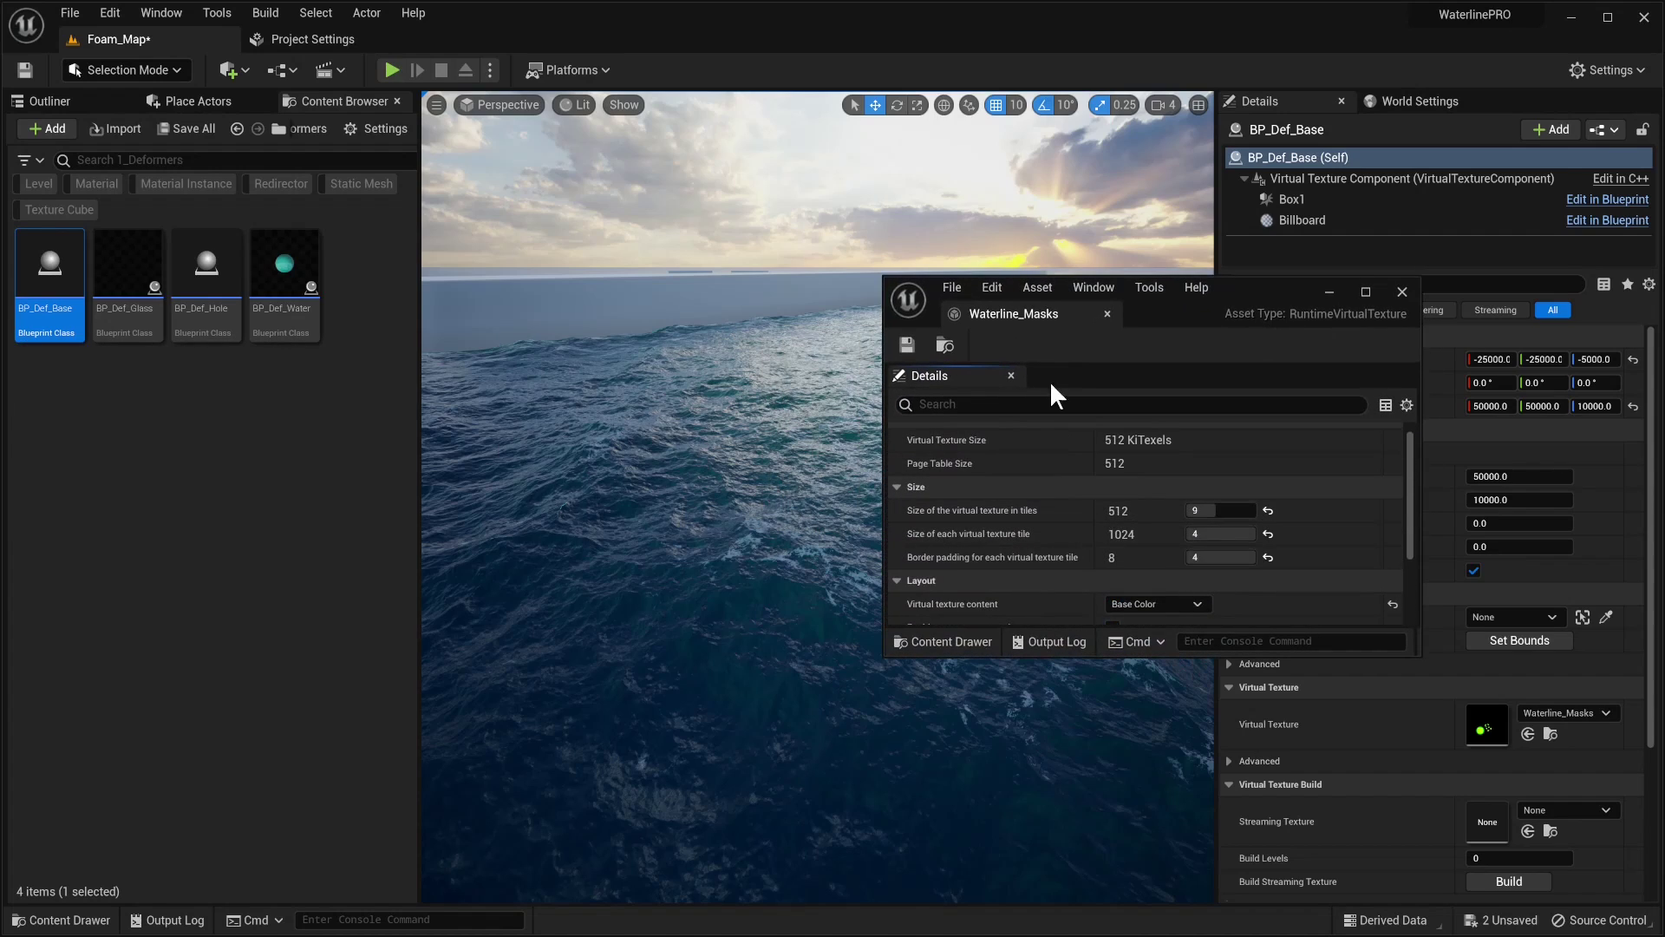
pyautogui.click(1106, 314)
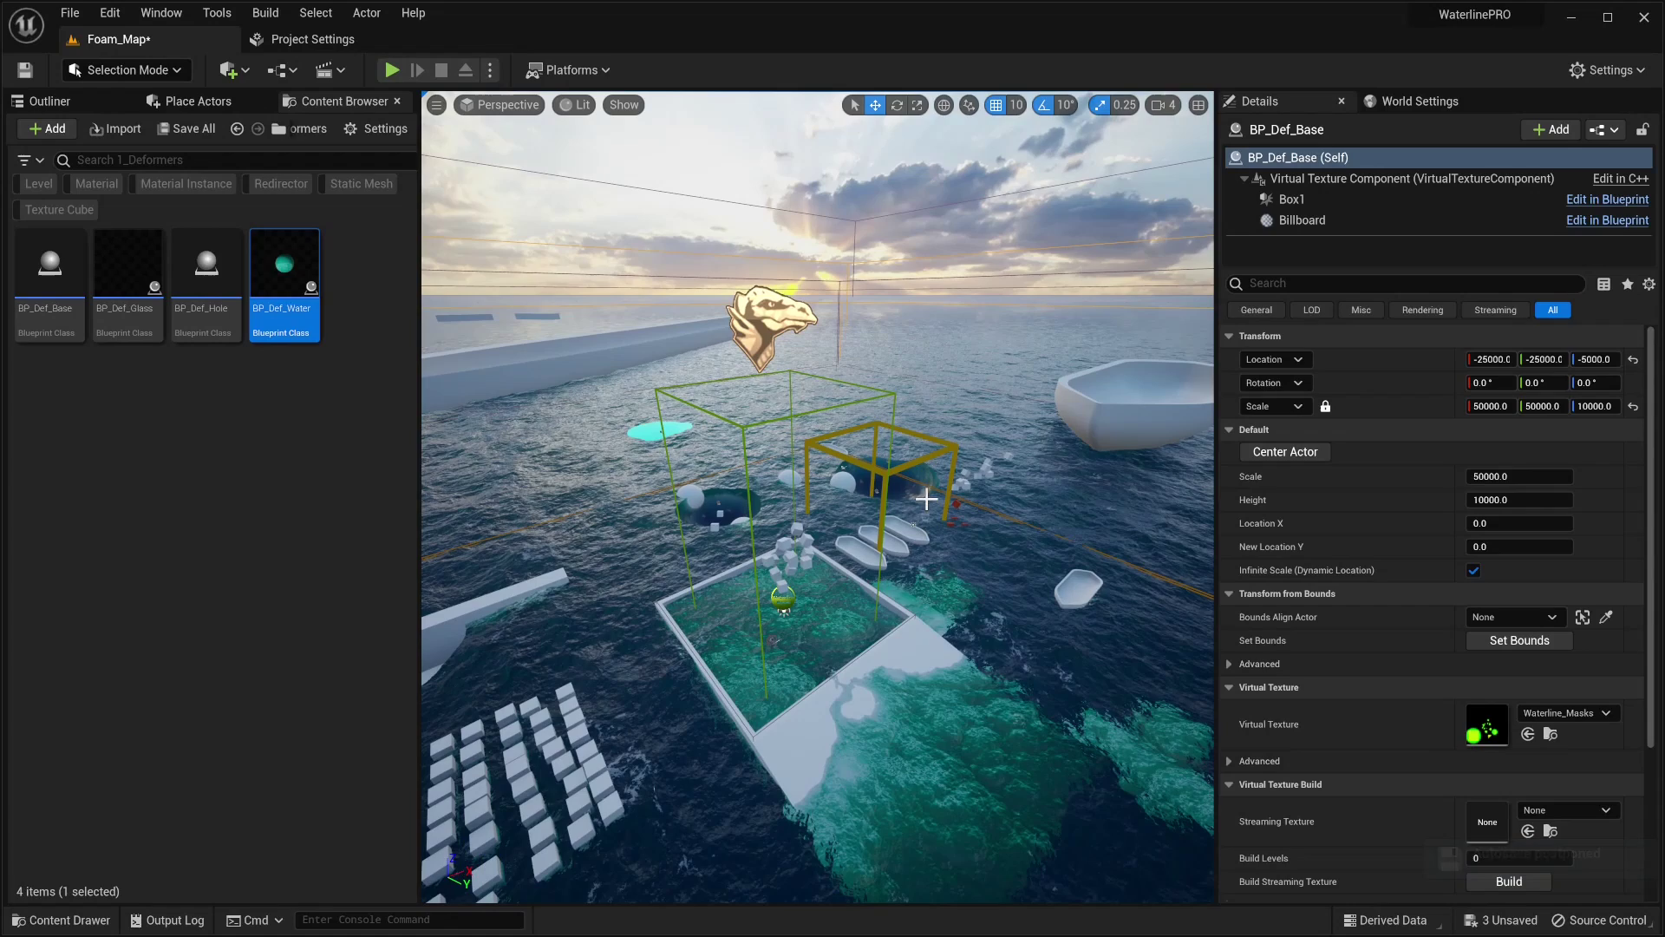
# Step: Examine the extent of the BP_Def_Base volume around the deformers and the ships in the ocean scene
pyautogui.press('w')
pyautogui.moveTo(926, 498); pyautogui.dragTo(928, 487, button='right')
pyautogui.press('w')
pyautogui.moveTo(1052, 402); pyautogui.dragTo(1036, 385, button='right')
pyautogui.press('s')
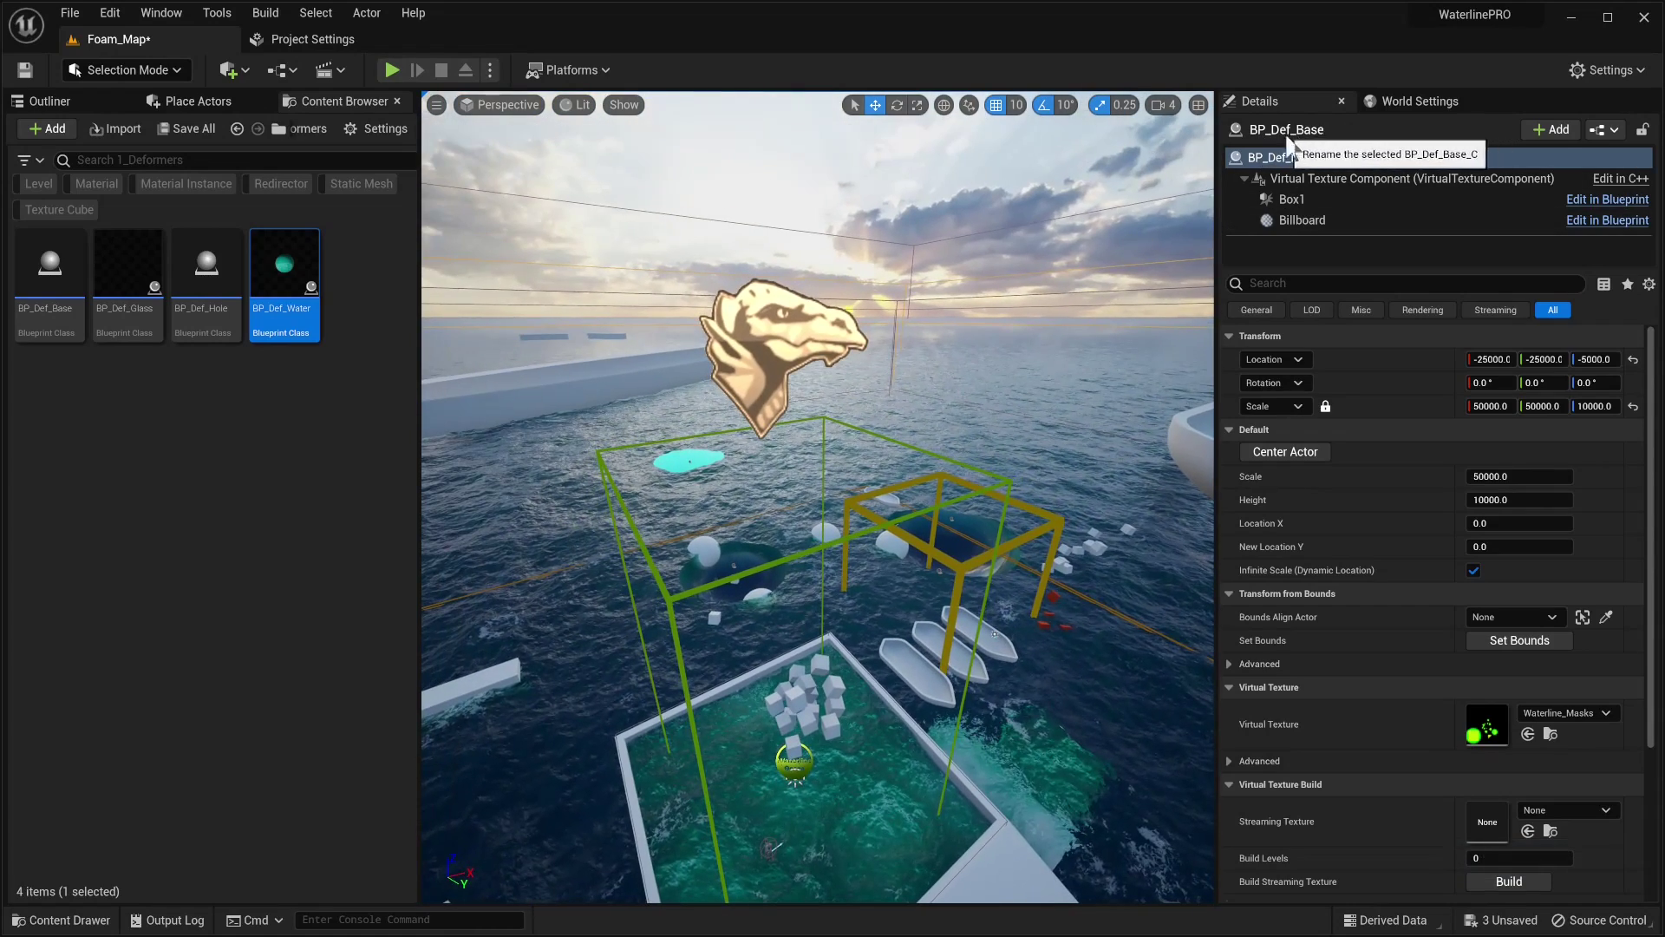
pyautogui.moveTo(1000, 287); pyautogui.dragTo(957, 287, button='right')
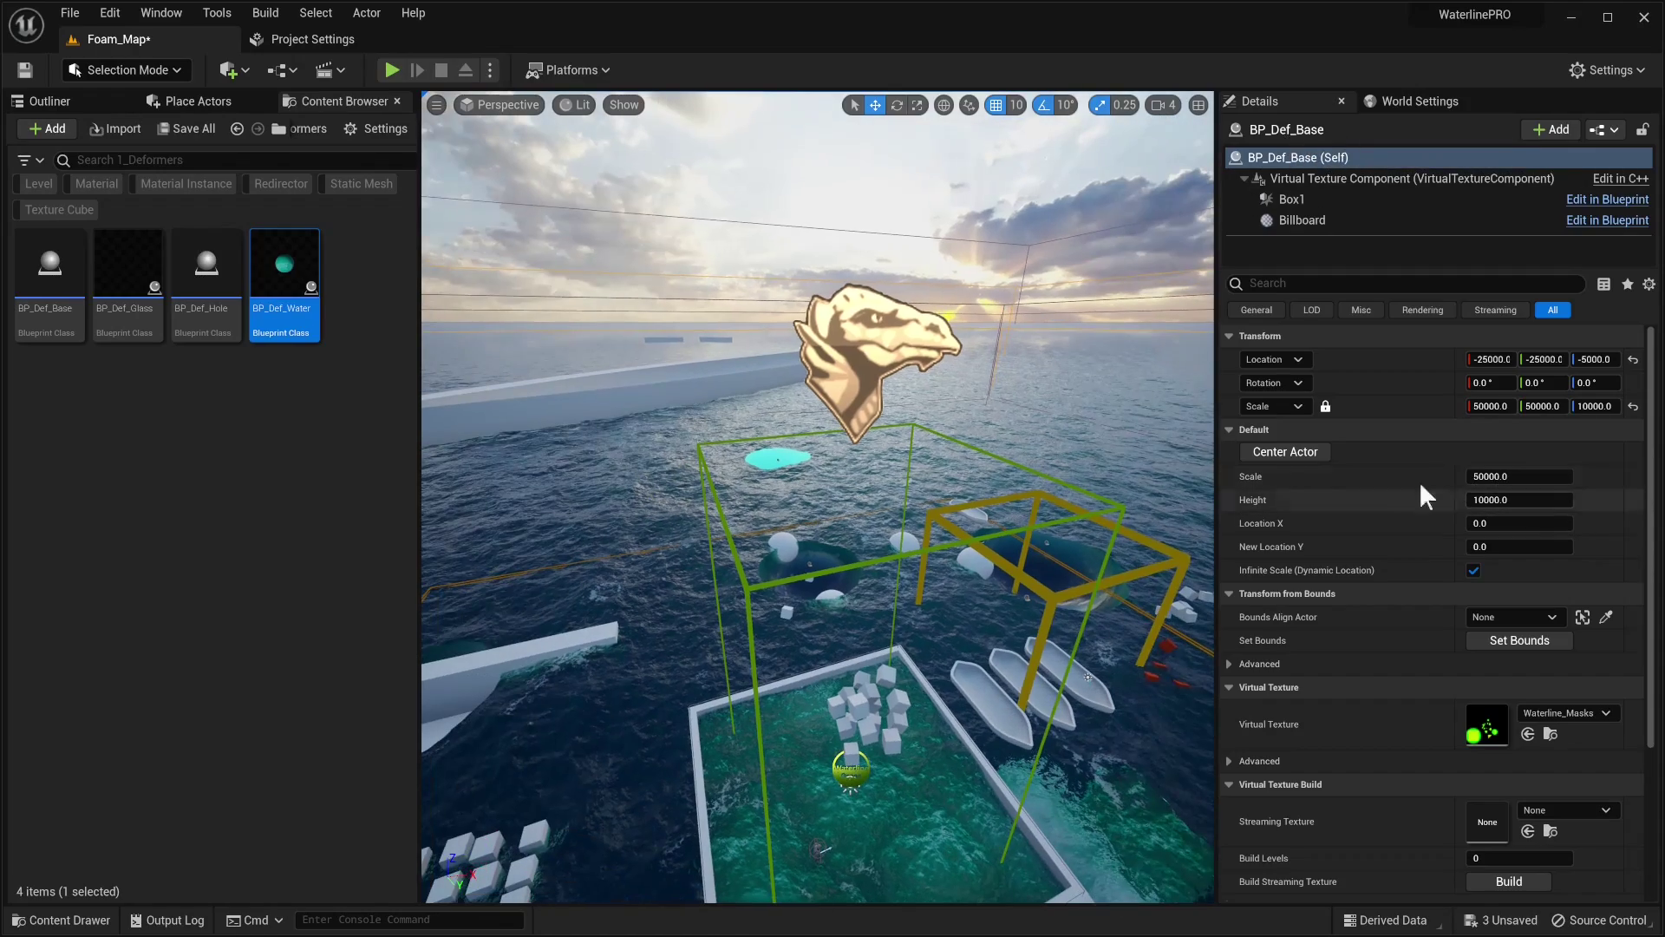
pyautogui.moveTo(1119, 495); pyautogui.dragTo(989, 455, button='right')
pyautogui.press('s')
pyautogui.moveTo(724, 399); pyautogui.dragTo(725, 501, button='right')
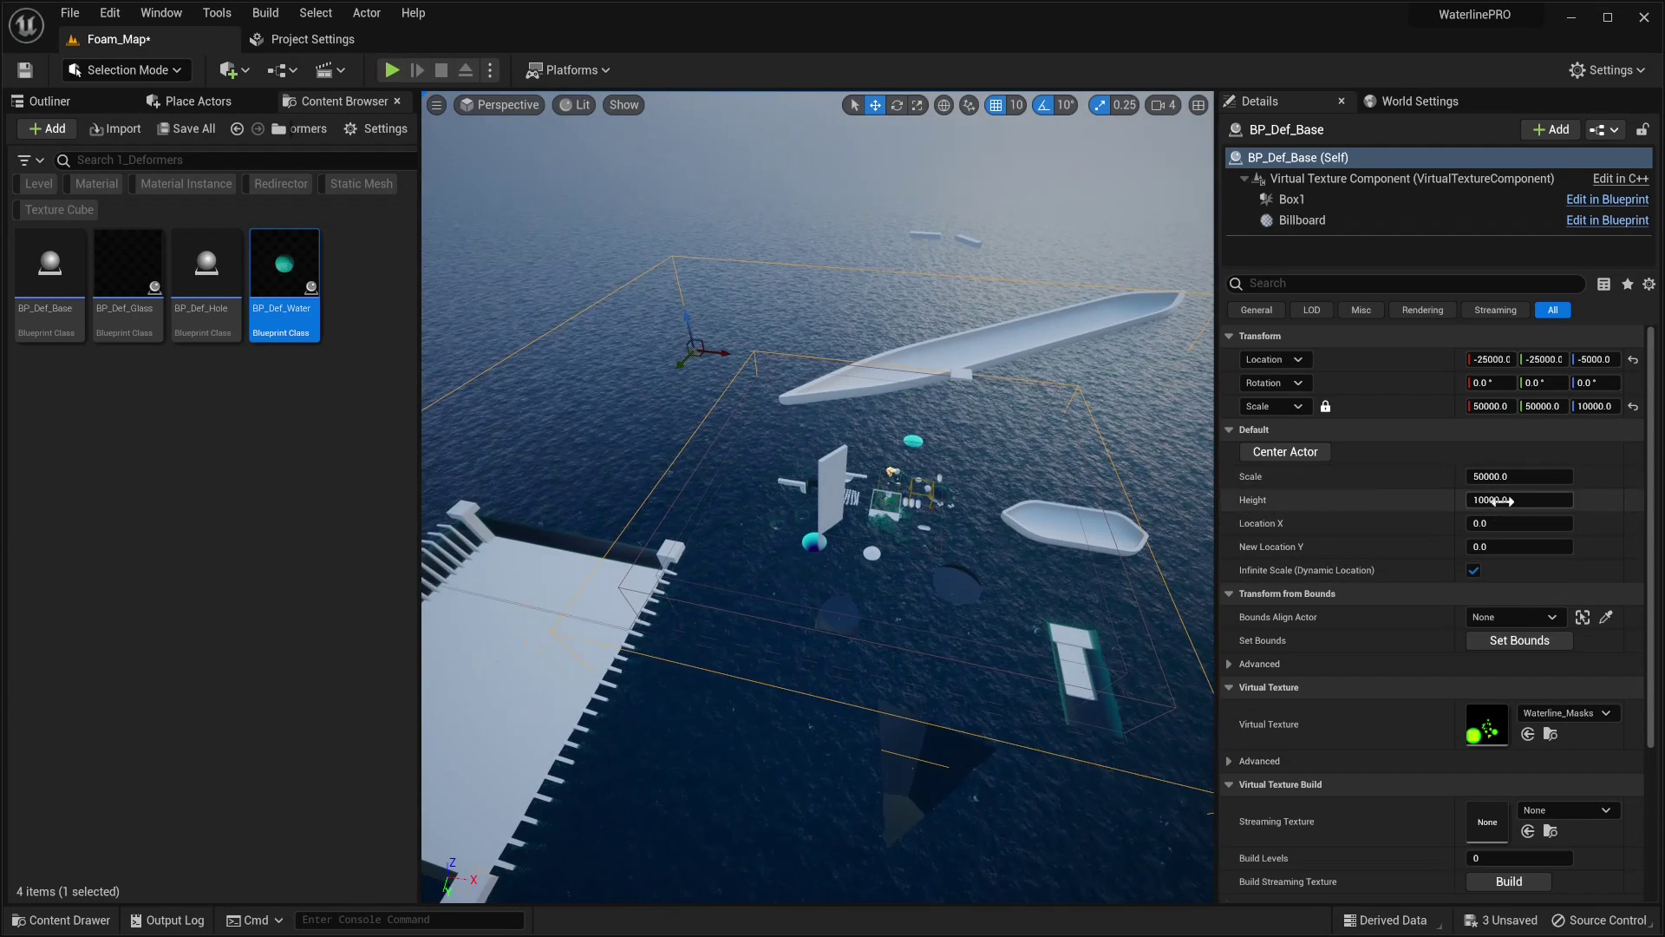
pyautogui.moveTo(1018, 509); pyautogui.dragTo(1019, 460, button='right')
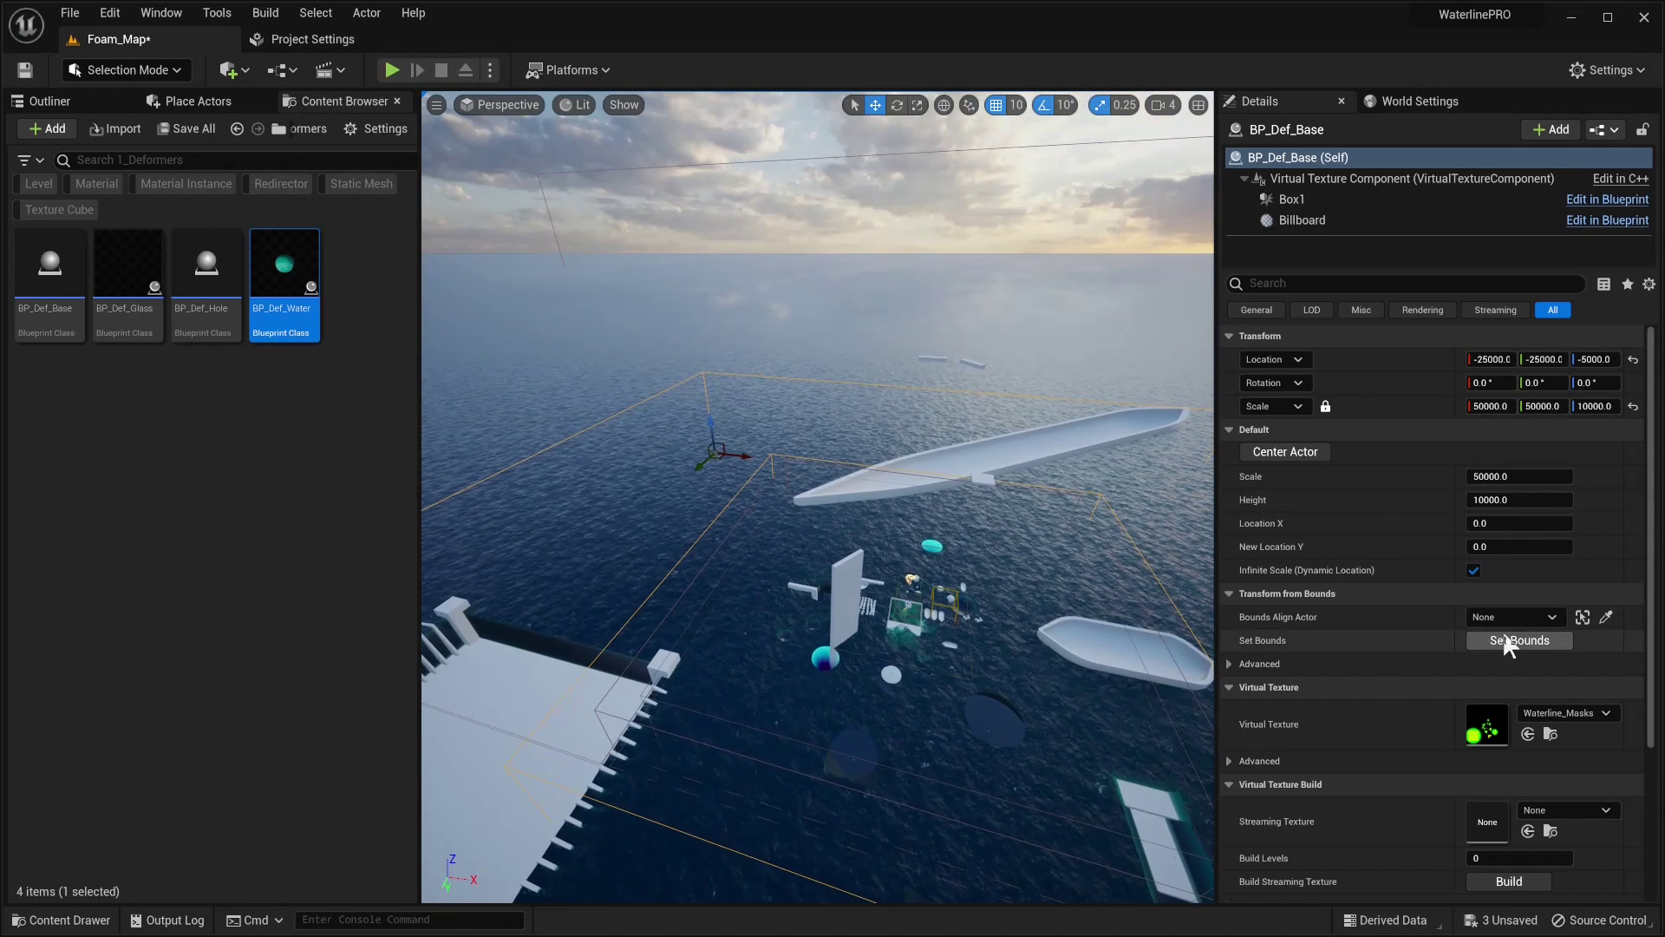
pyautogui.moveTo(978, 524); pyautogui.dragTo(963, 541, button='right')
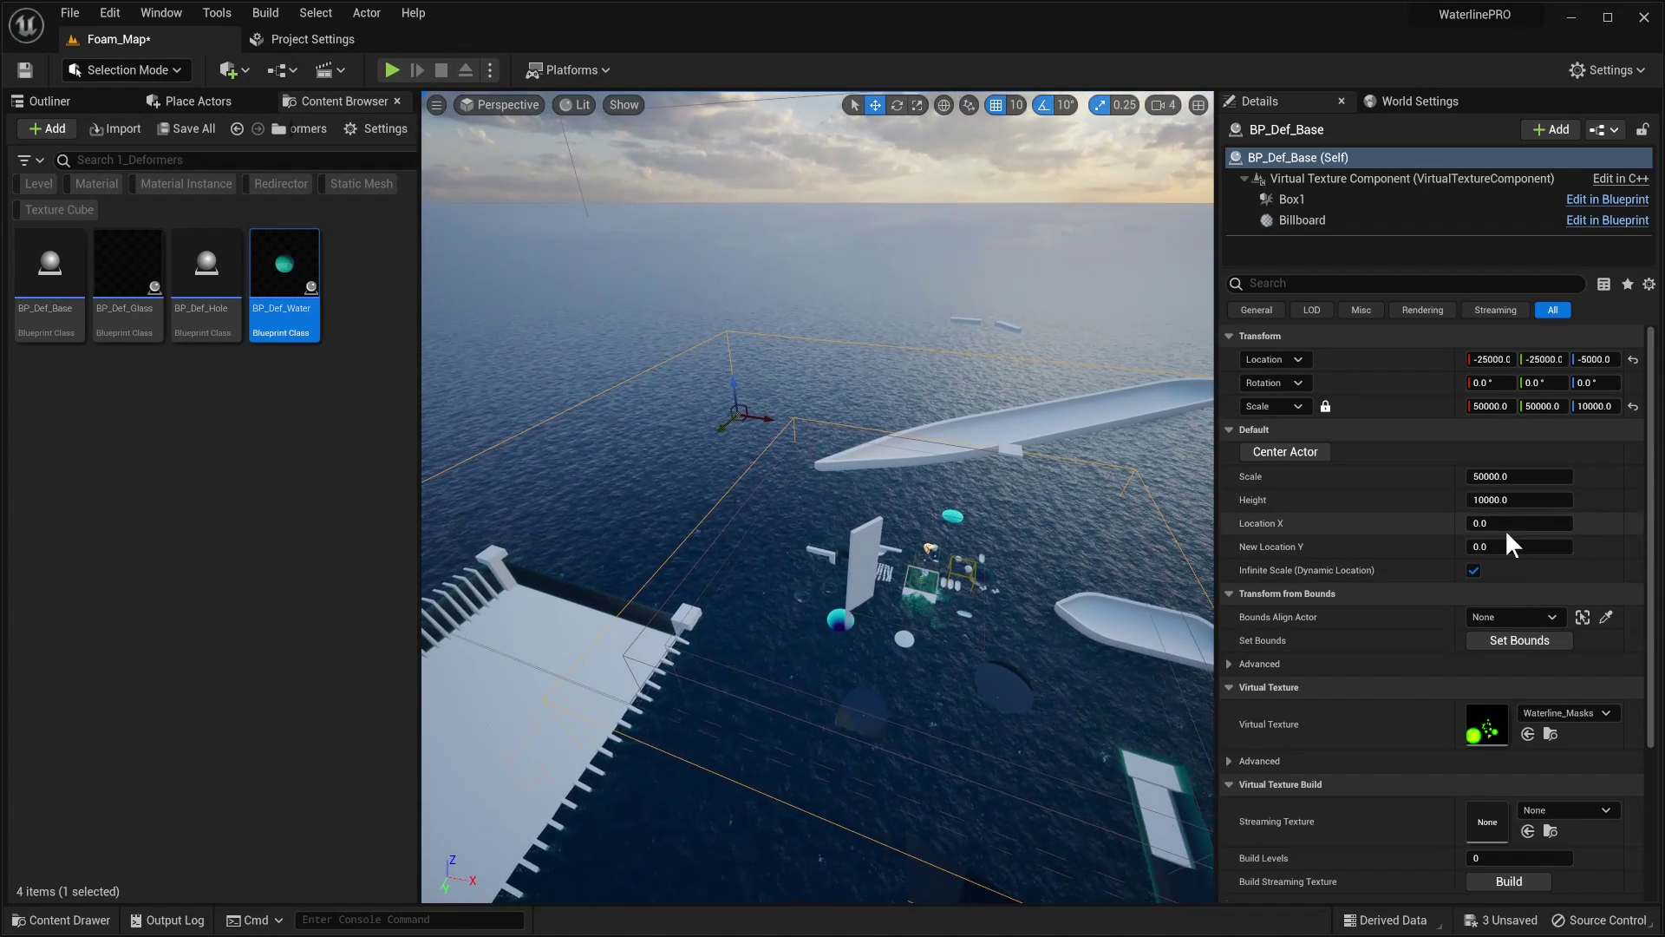
# Step: Try shifting the BP_Def_Base volume with its Location X setting and reset it to the default
pyautogui.moveTo(1513, 523); pyautogui.dragTo(1471, 523)
pyautogui.click(1633, 525)
pyautogui.moveTo(1003, 424); pyautogui.dragTo(1062, 451, button='right')
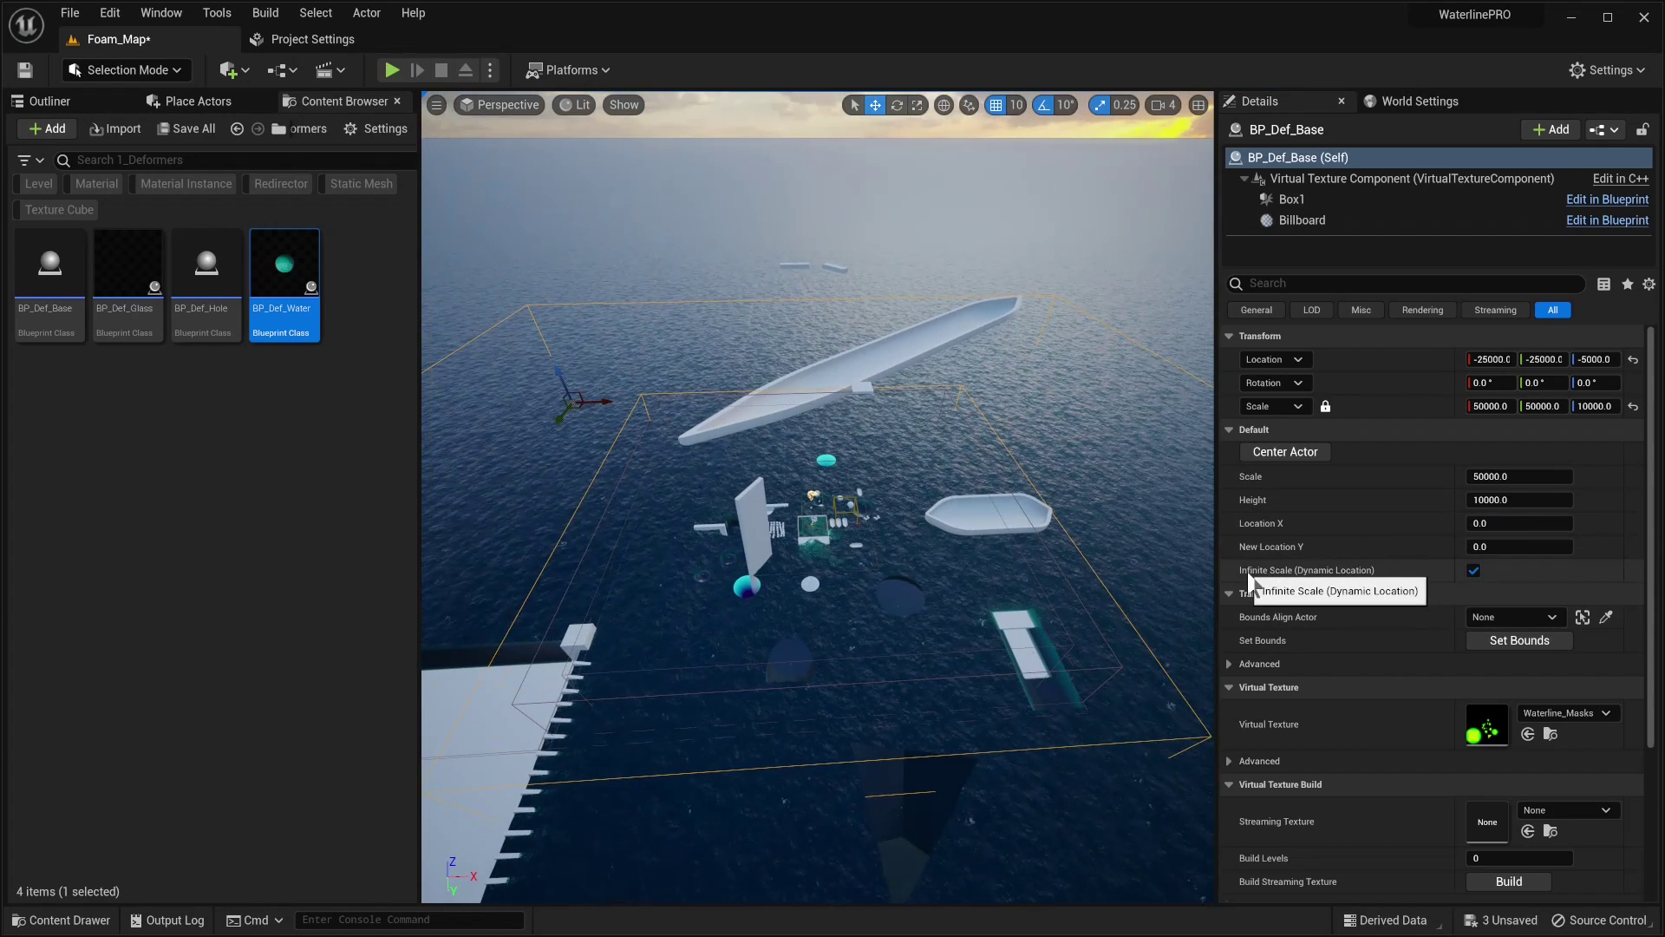
# Step: Examine from several camera positions how the BP_Def_Base volume with Infinite Scale (Dynamic Location) covers the scene
pyautogui.moveTo(998, 486); pyautogui.dragTo(828, 318, button='right')
pyautogui.moveTo(793, 381); pyautogui.dragTo(1148, 531, button='right')
pyautogui.moveTo(867, 434); pyautogui.dragTo(704, 342, button='right')
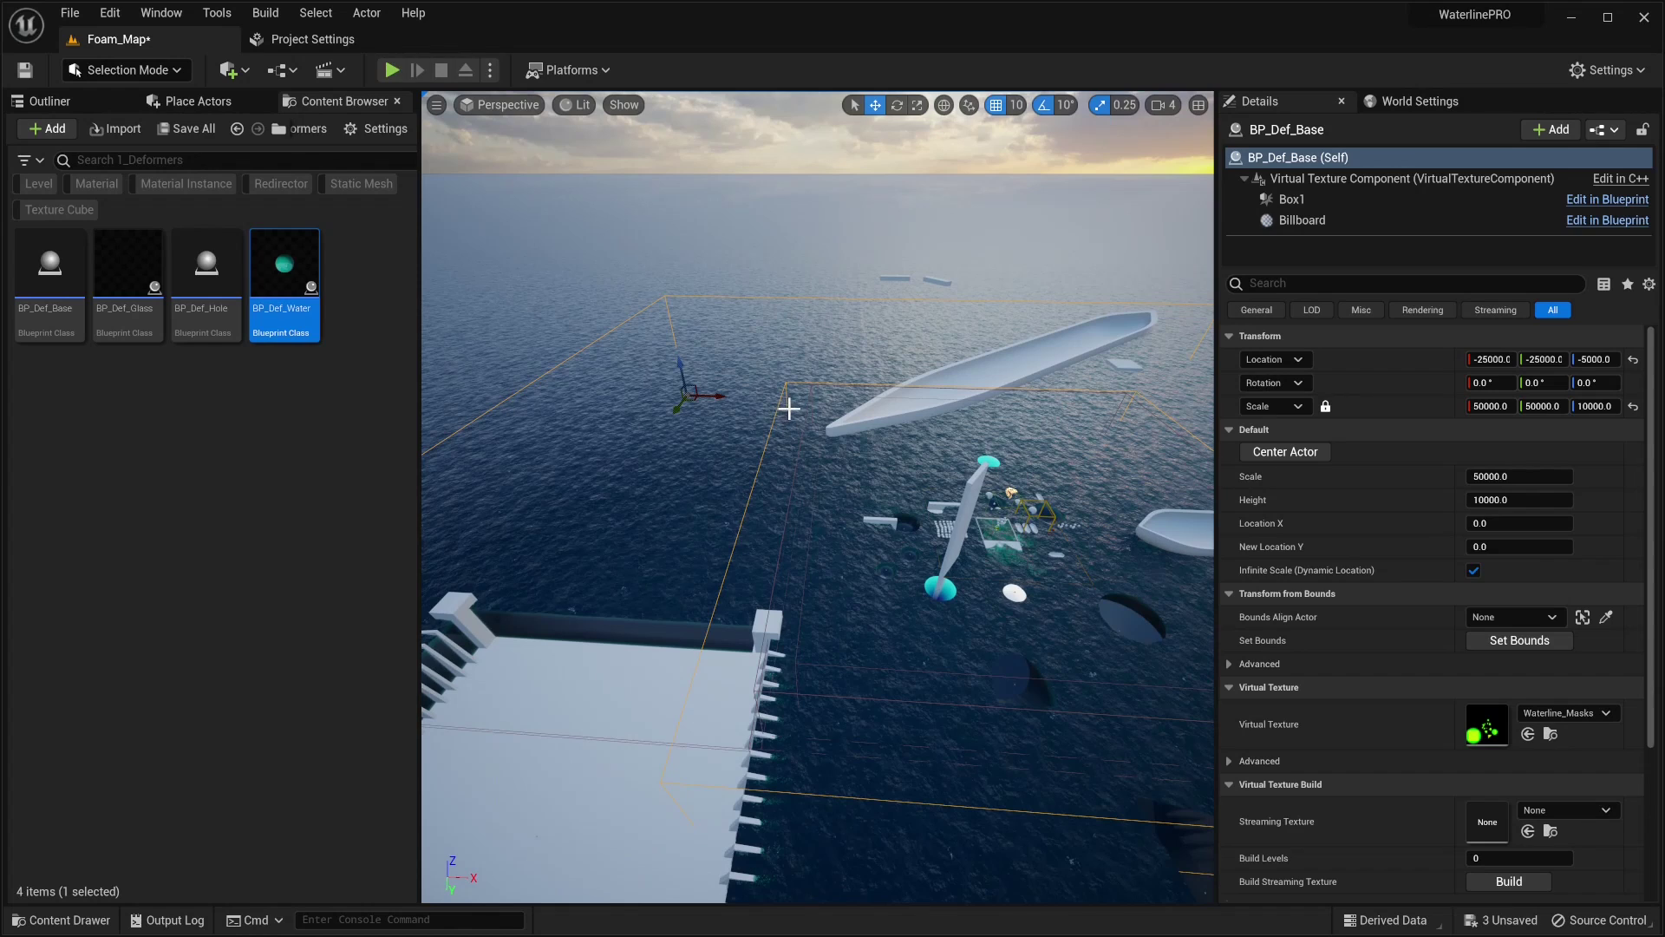
pyautogui.moveTo(1001, 528); pyautogui.dragTo(941, 525, button='right')
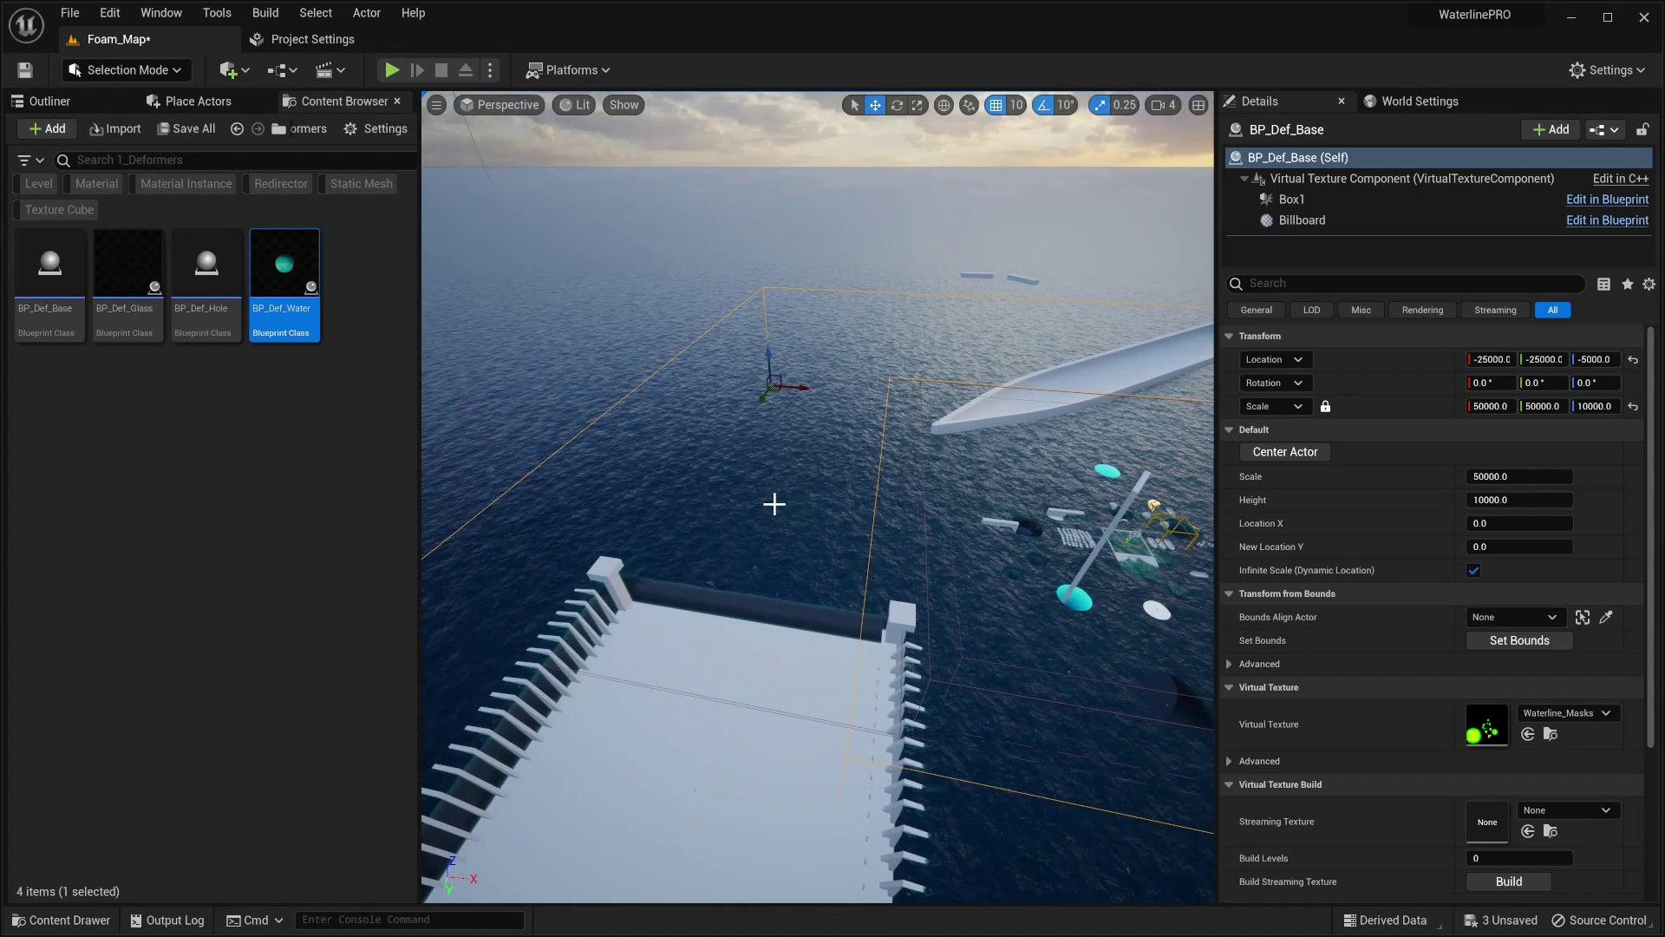
pyautogui.moveTo(787, 504); pyautogui.dragTo(854, 512, button='right')
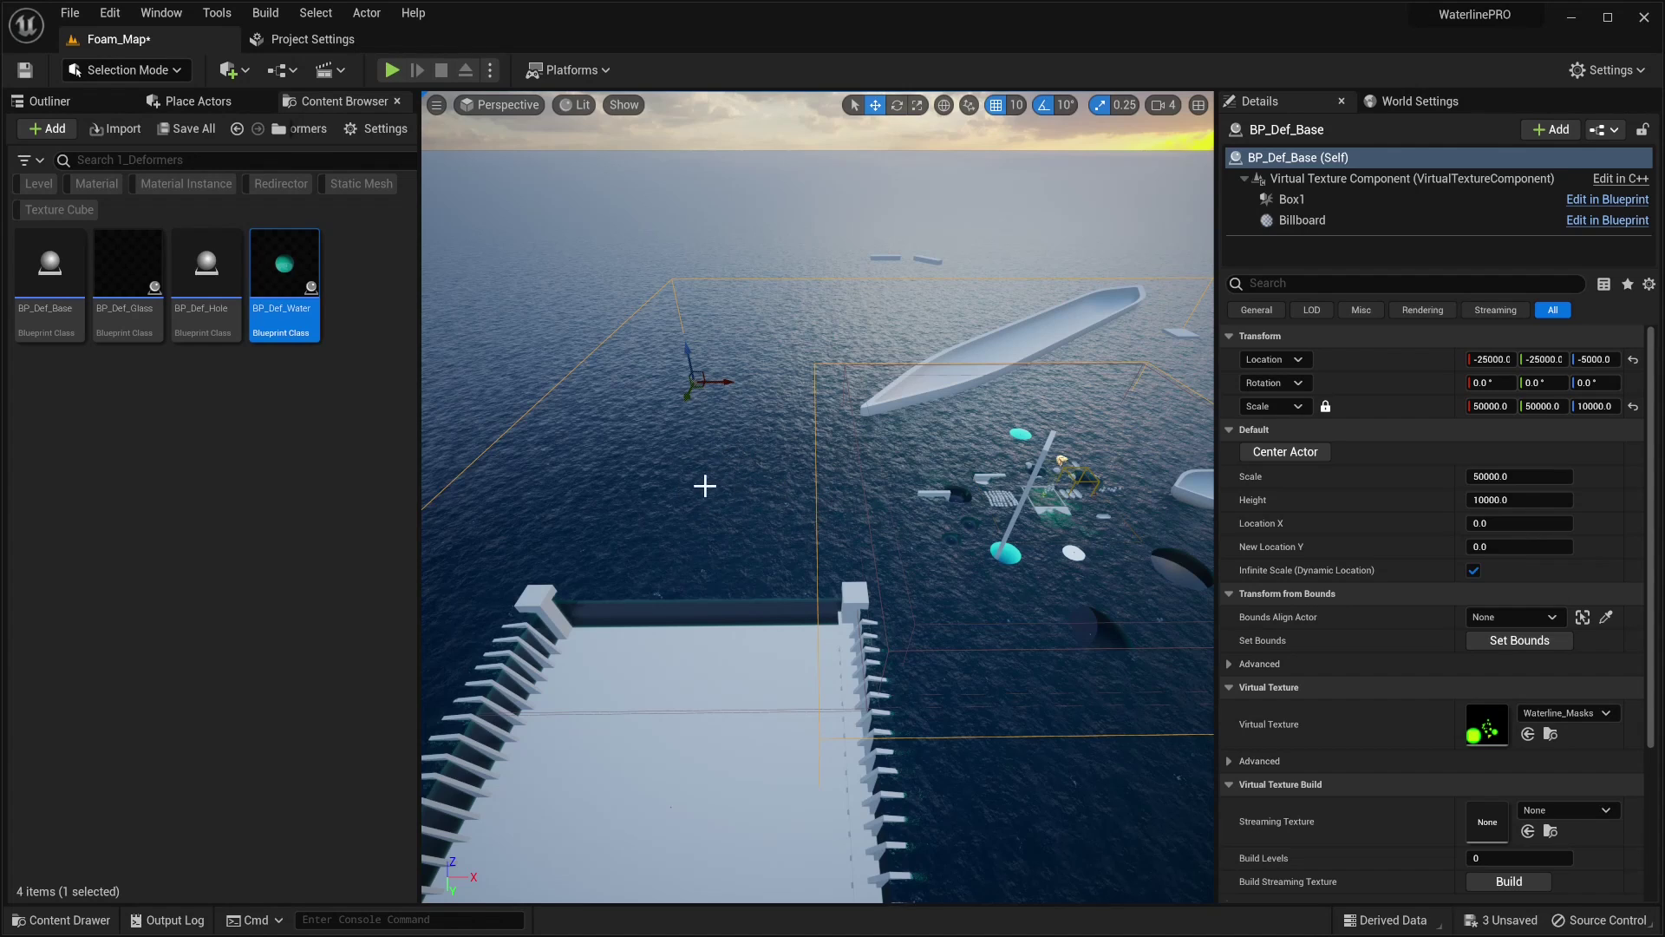
pyautogui.moveTo(896, 517); pyautogui.dragTo(903, 520, button='right')
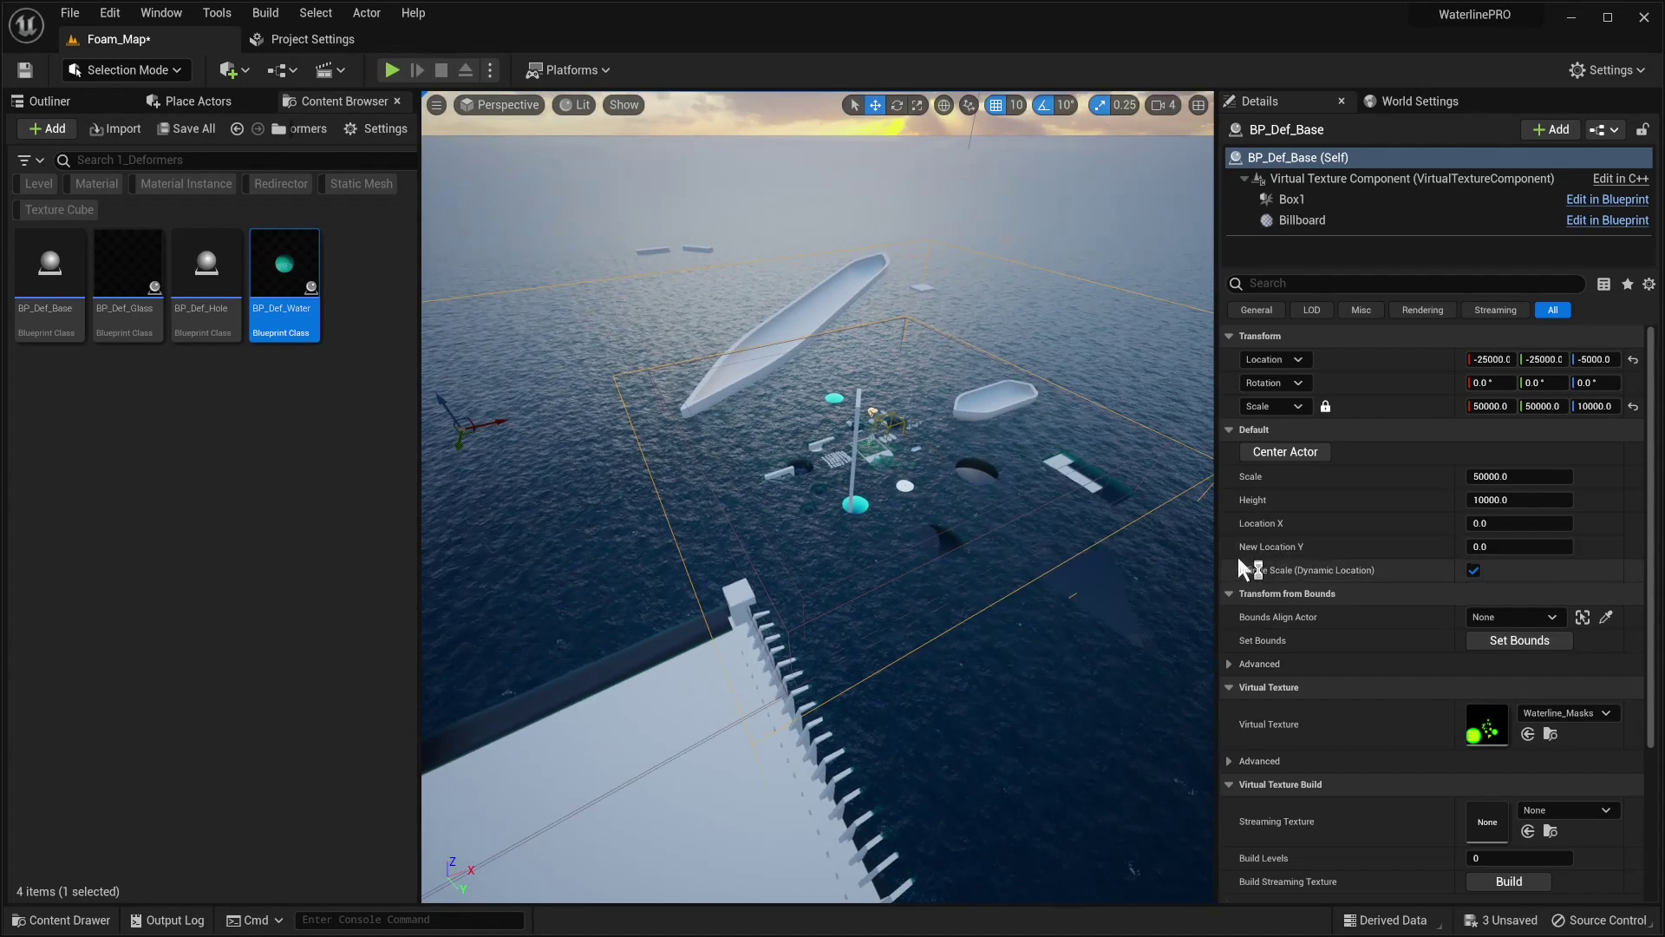
pyautogui.moveTo(1024, 538); pyautogui.dragTo(828, 564, button='right')
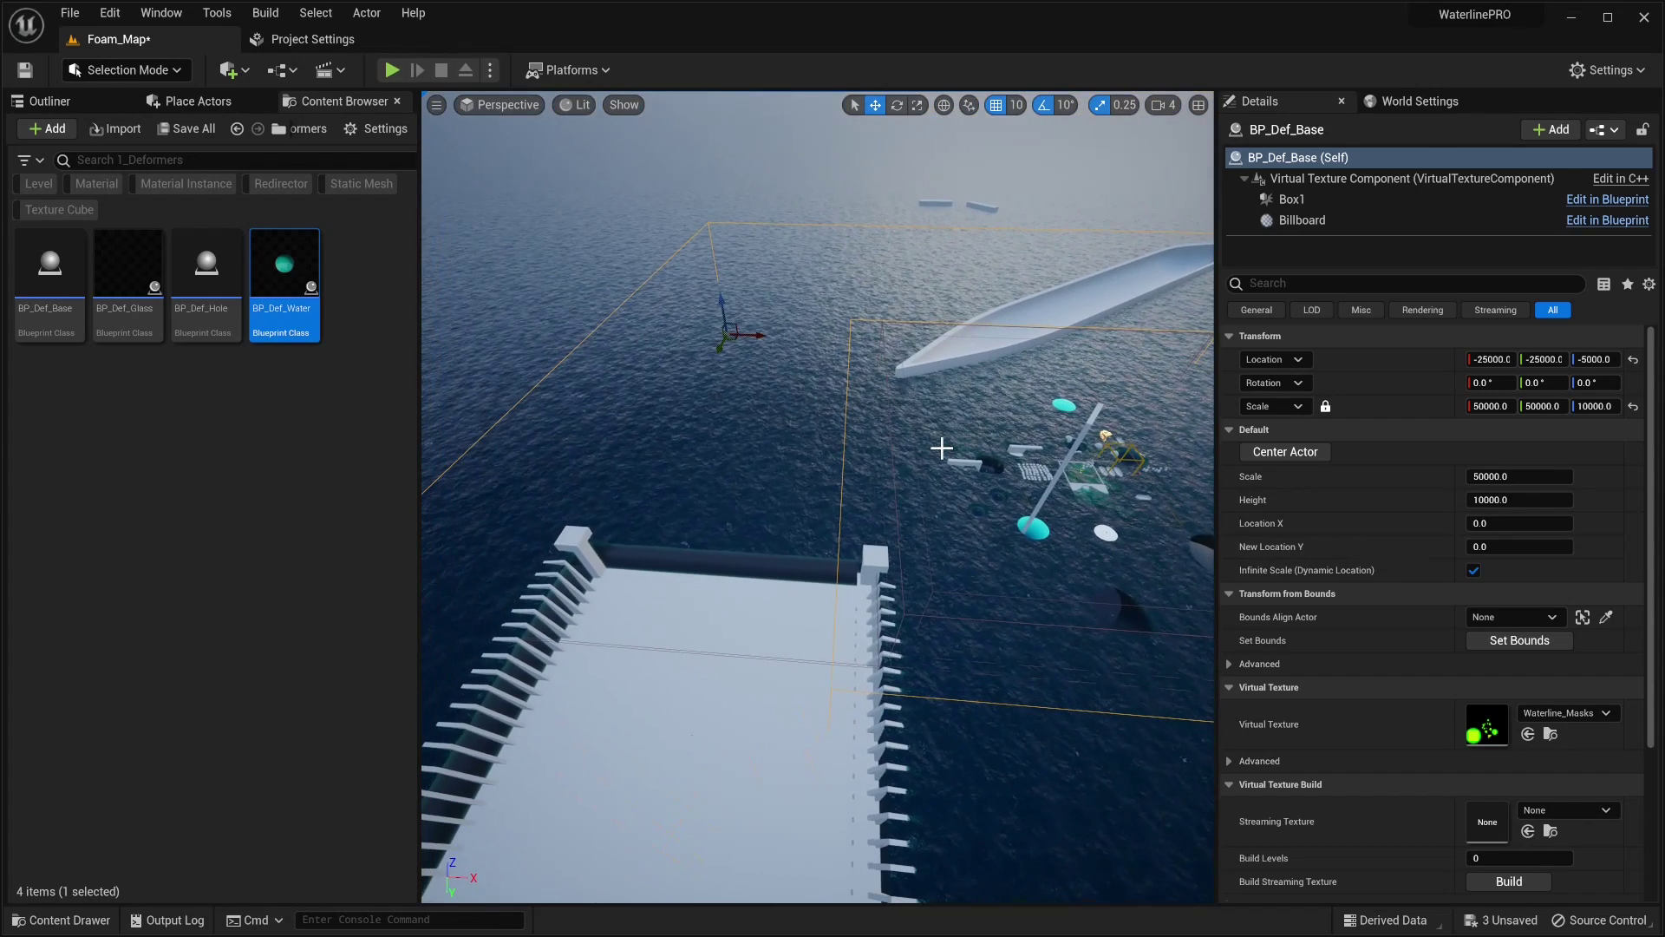
pyautogui.press('w')
pyautogui.moveTo(928, 440); pyautogui.dragTo(1046, 413, button='right')
pyautogui.press('w')
pyautogui.press('s')
pyautogui.moveTo(864, 459); pyautogui.dragTo(864, 459, button='right')
pyautogui.scroll(6, 851, 473)
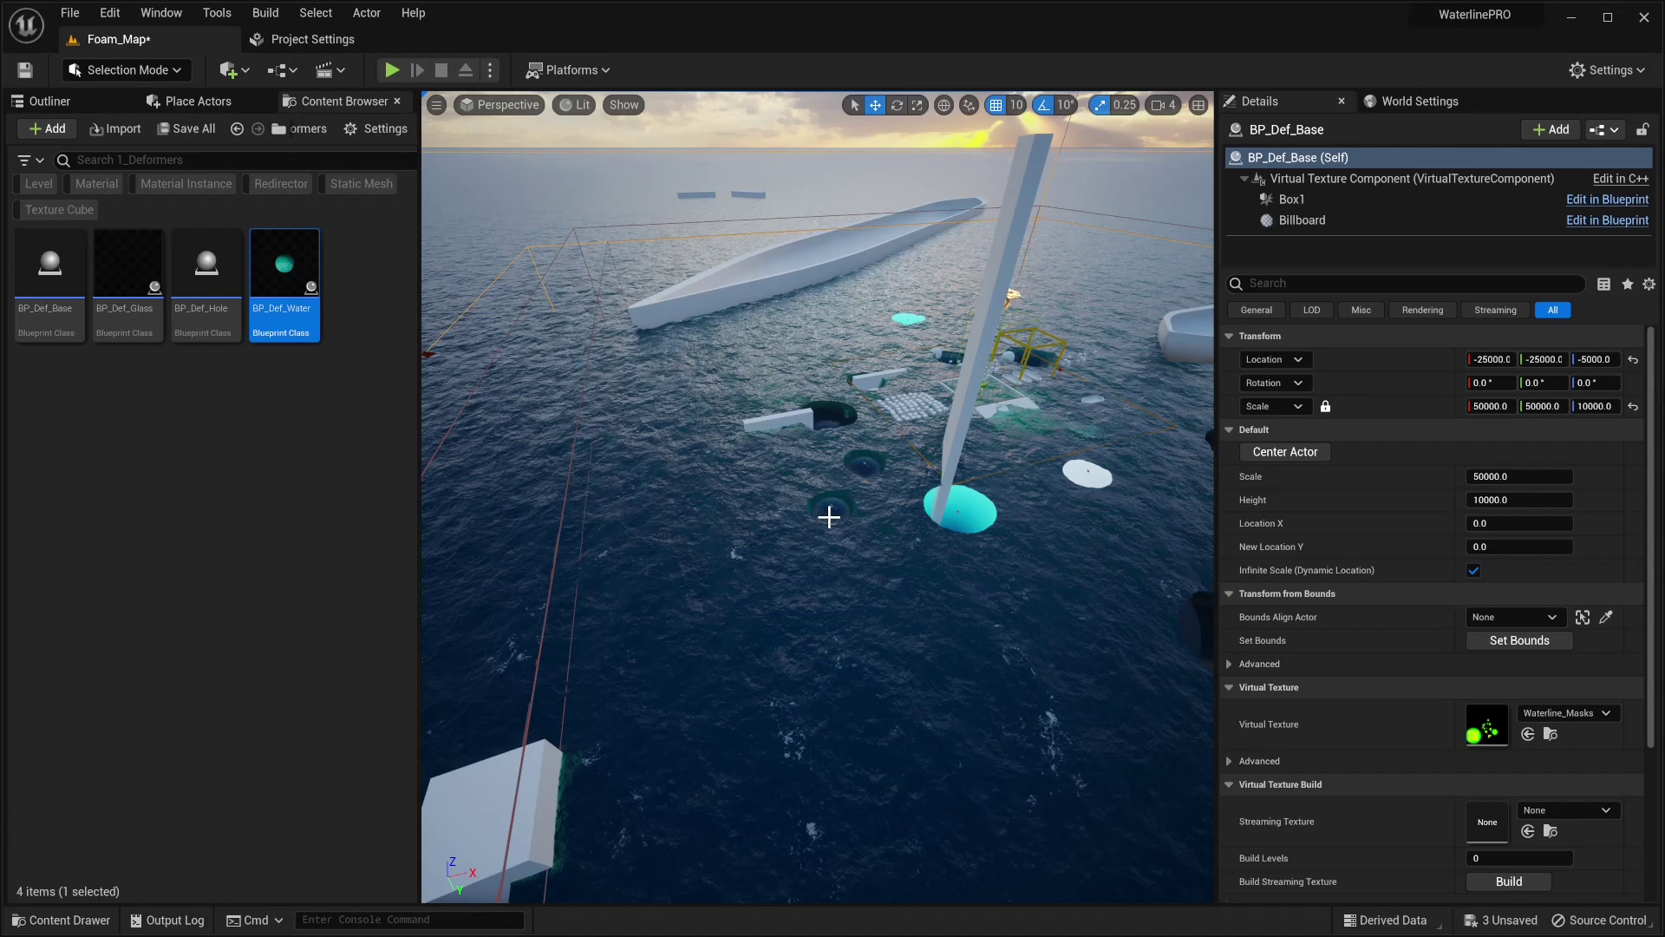
pyautogui.moveTo(829, 517); pyautogui.dragTo(774, 498, button='right')
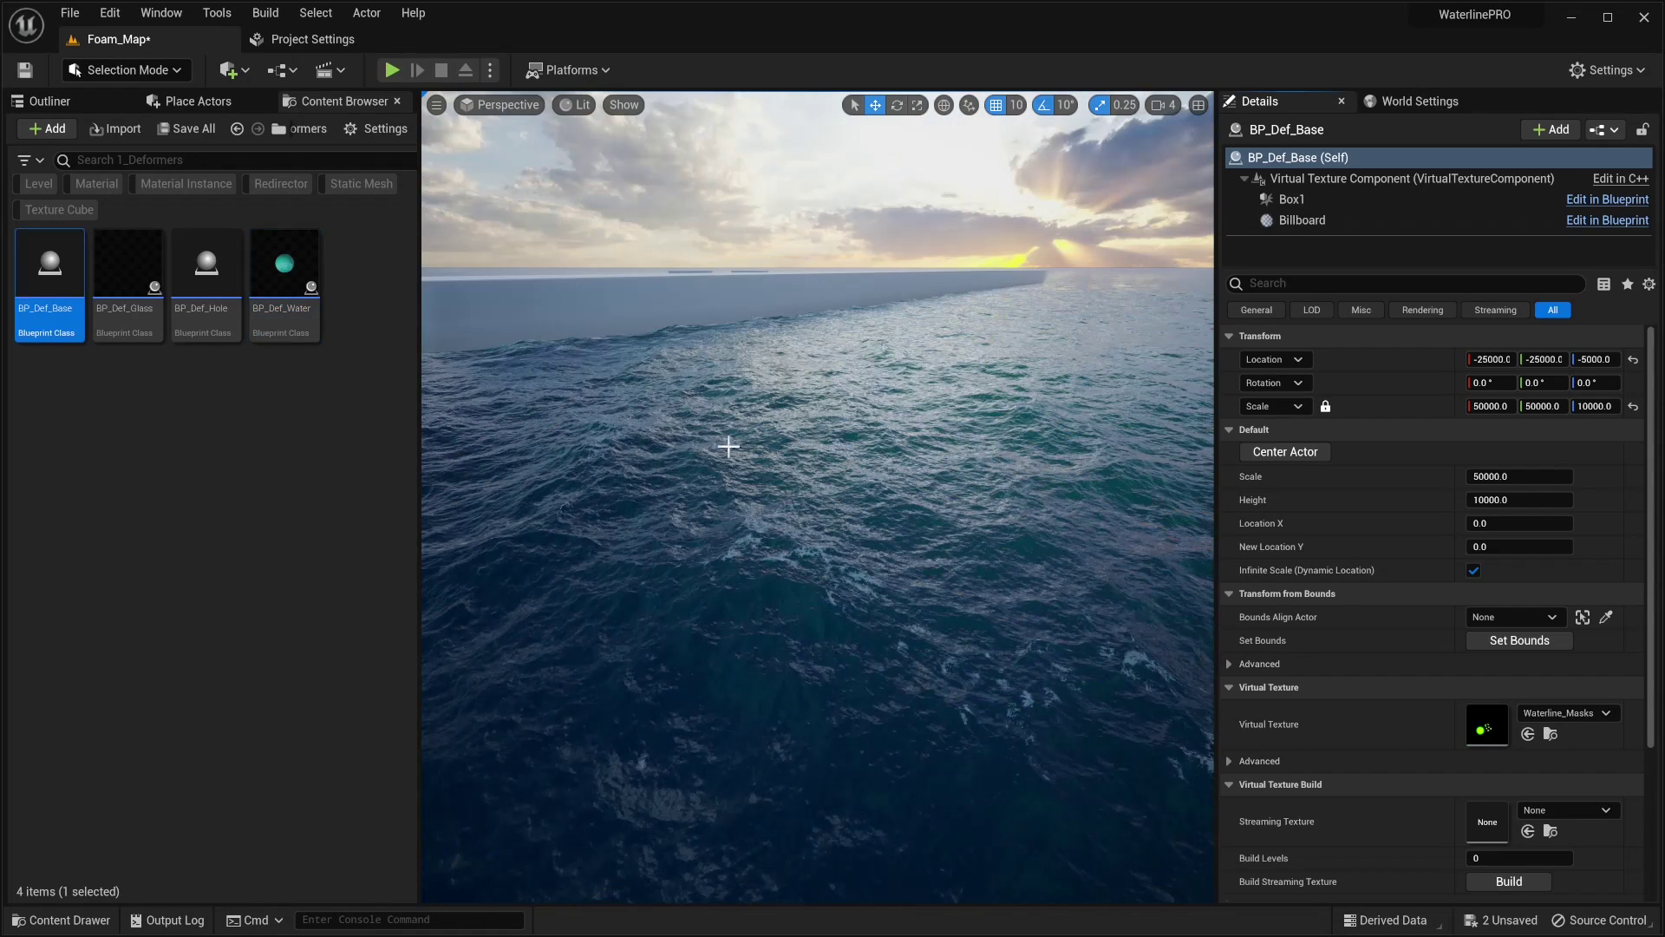
# Step: Place a BP_Def_Hole deformer on the open water and scale it uniformly to 9.5
pyautogui.moveTo(739, 446); pyautogui.dragTo(739, 517, button='right')
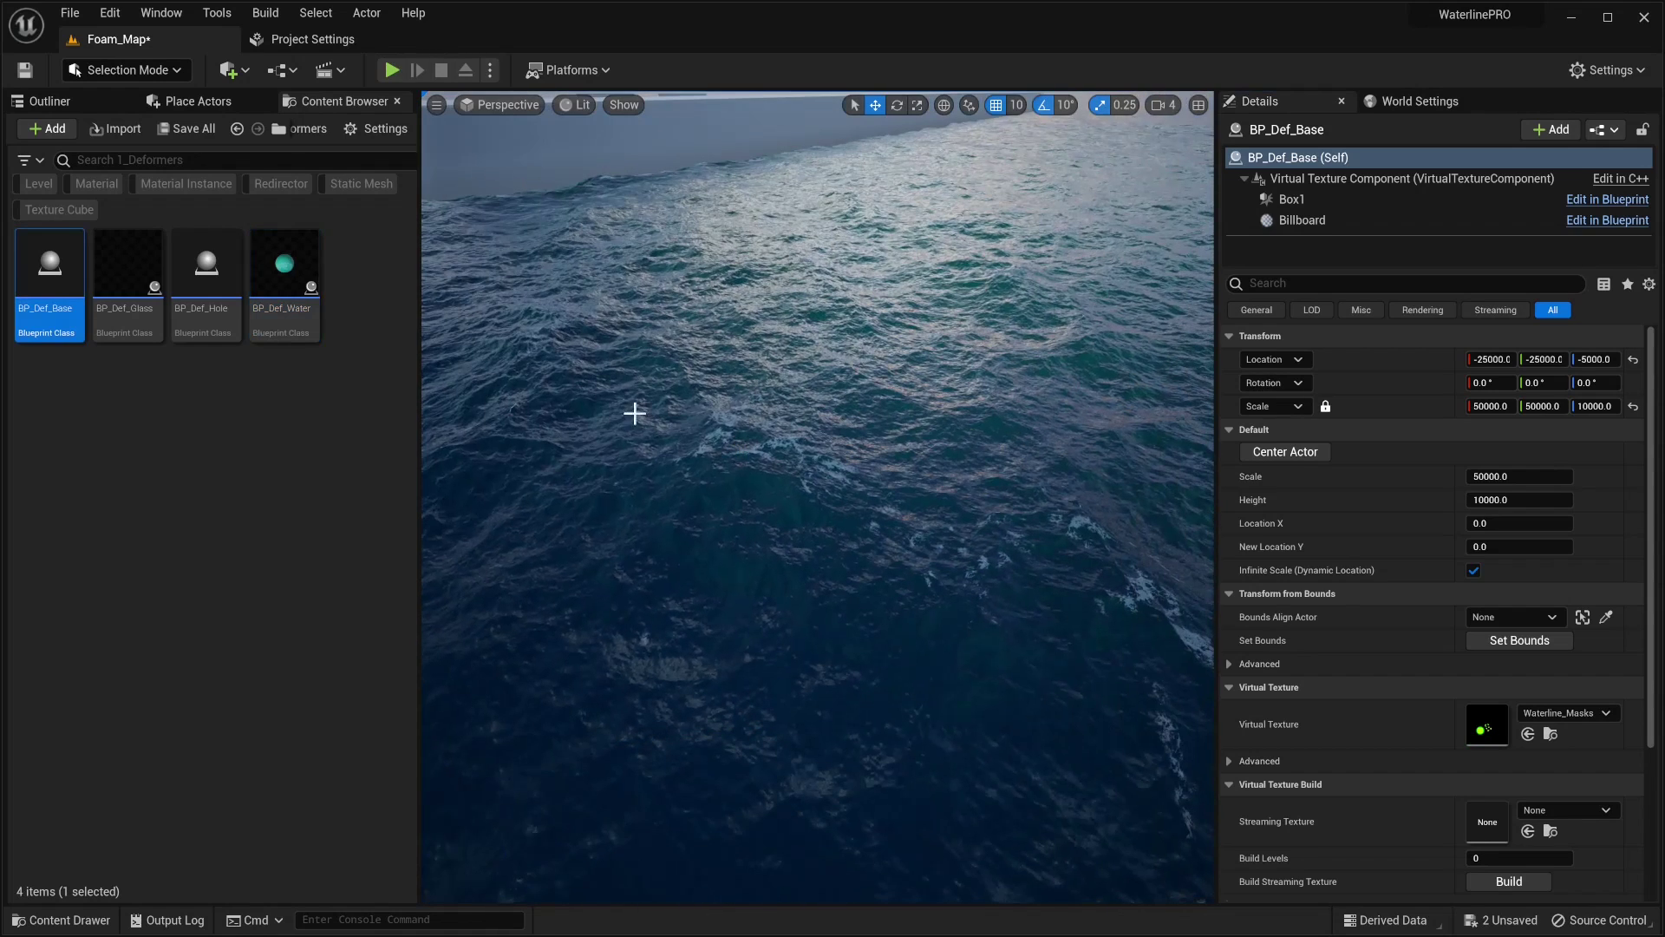
pyautogui.click(315, 523)
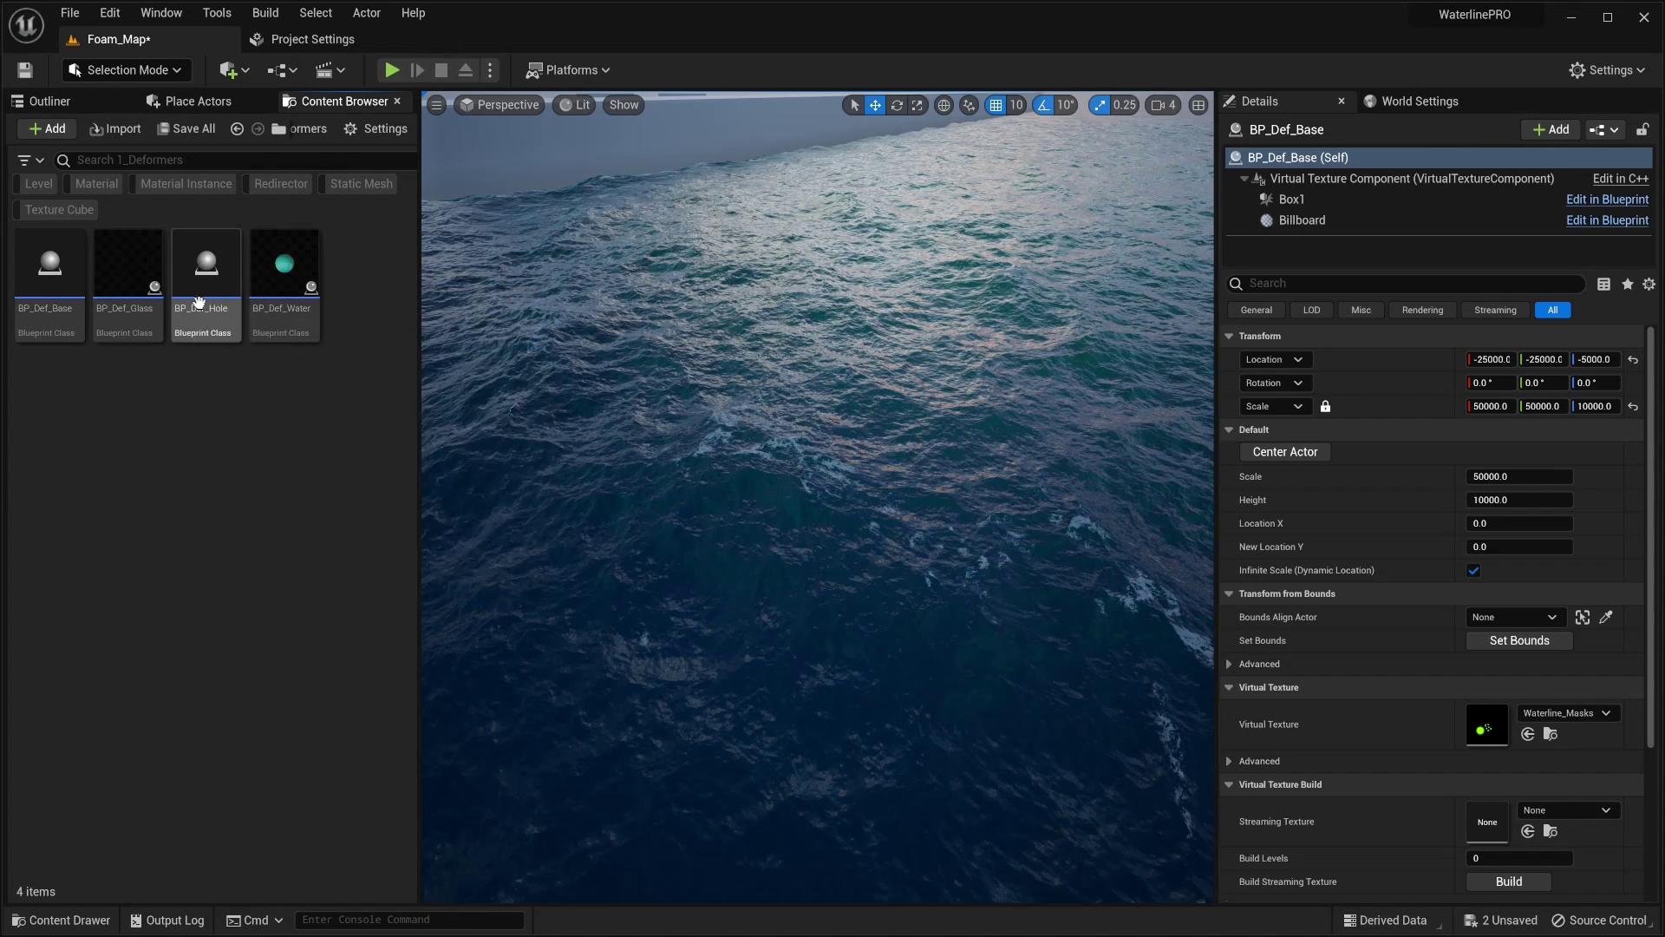
pyautogui.moveTo(215, 320); pyautogui.dragTo(779, 459)
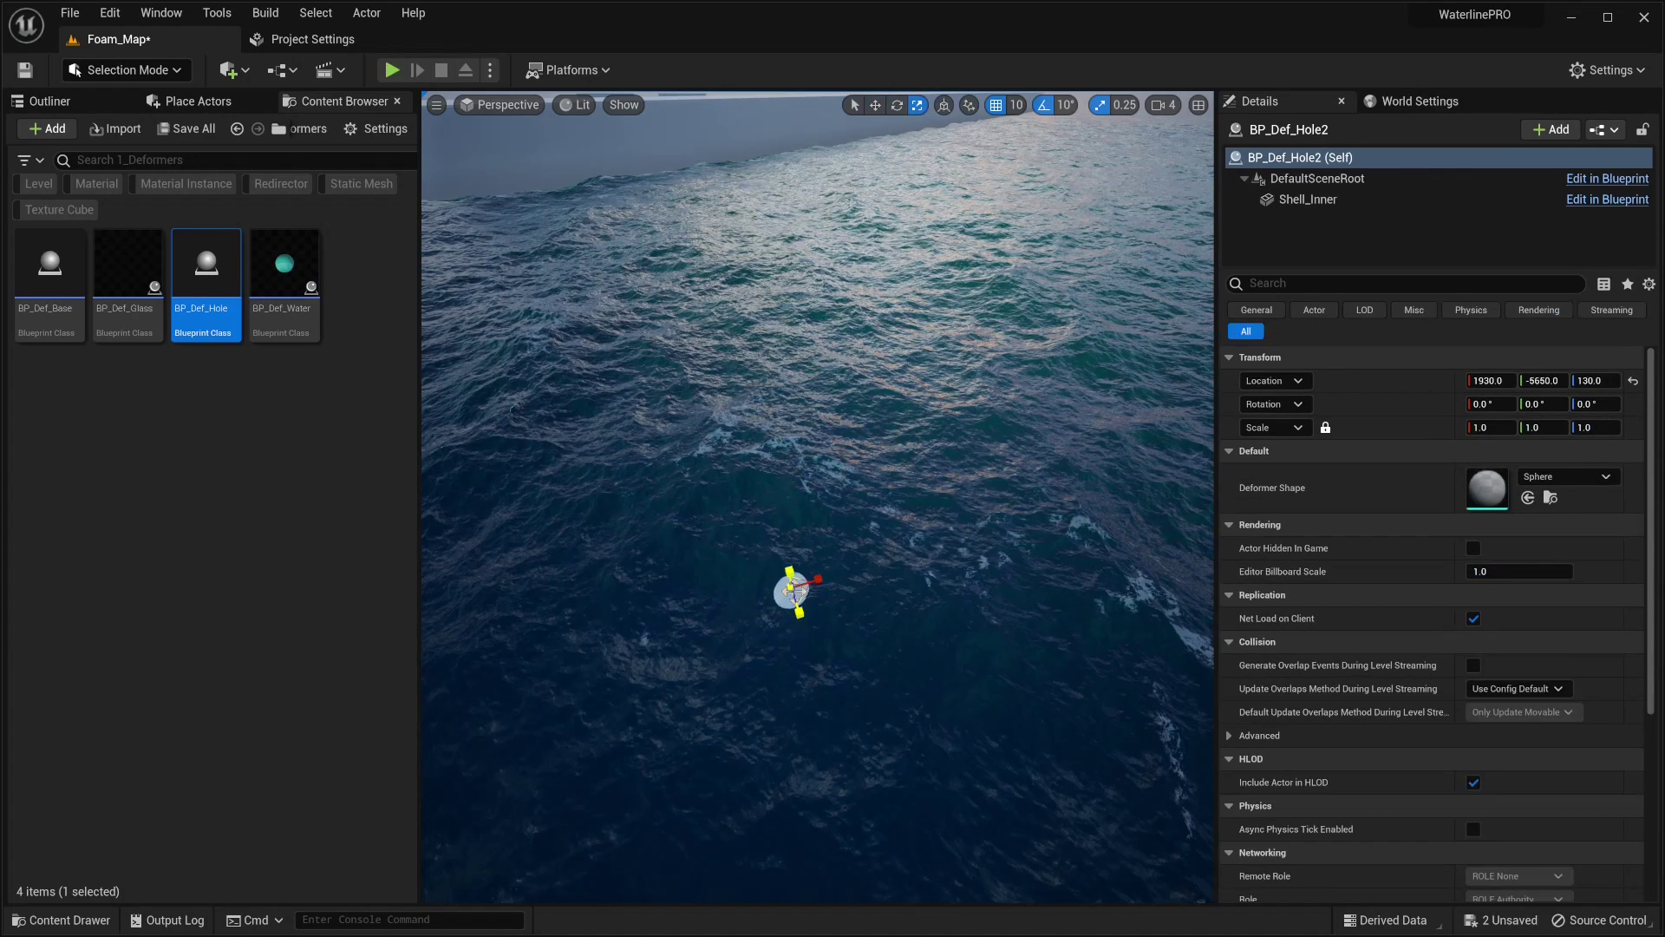
pyautogui.moveTo(791, 588); pyautogui.dragTo(950, 507)
pyautogui.moveTo(791, 588); pyautogui.dragTo(690, 637, button='right')
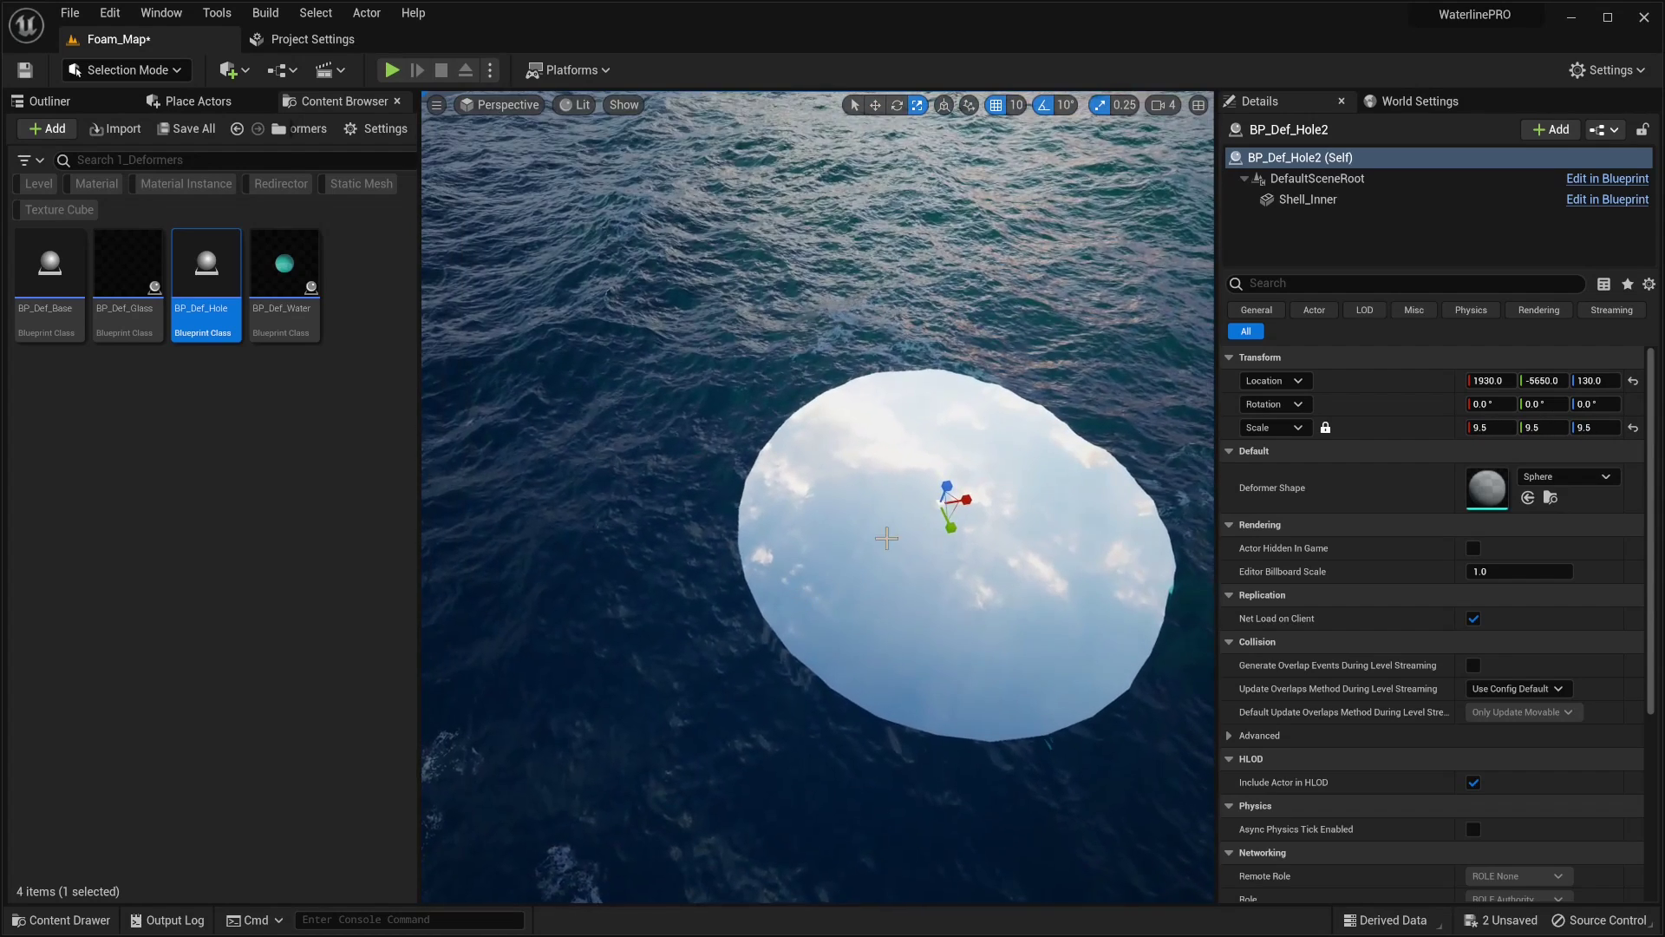
# Step: Move the hole deformer across the water to about X 1970, Y -5700
pyautogui.press('w')
pyautogui.moveTo(868, 516)
pyautogui.mouseDown()
pyautogui.moveTo(927, 490)
pyautogui.moveTo(960, 632)
pyautogui.moveTo(1060, 356)
pyautogui.moveTo(876, 503)
pyautogui.mouseUp()
pyautogui.moveTo(898, 570)
pyautogui.mouseDown(button='right')
pyautogui.moveTo(1041, 542)
pyautogui.moveTo(898, 570)
pyautogui.mouseUp(button='right')
pyautogui.moveTo(848, 577)
pyautogui.mouseDown()
pyautogui.moveTo(848, 429)
pyautogui.moveTo(740, 539)
pyautogui.moveTo(819, 573)
pyautogui.mouseUp()
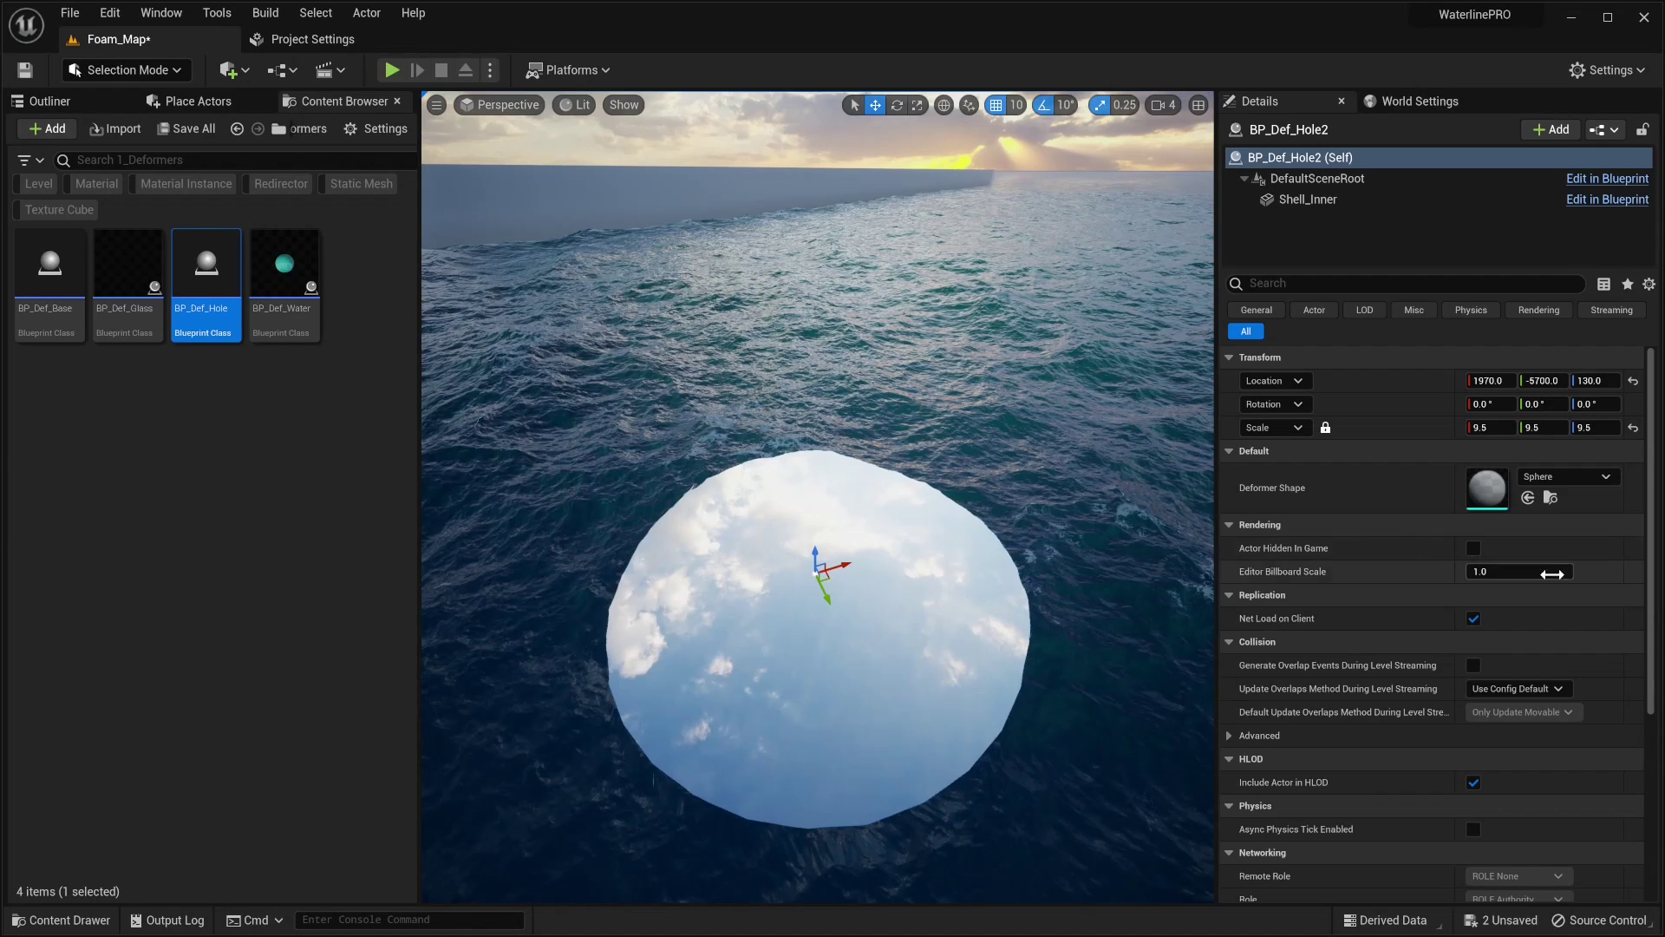
pyautogui.moveTo(1170, 535); pyautogui.dragTo(1128, 560, button='right')
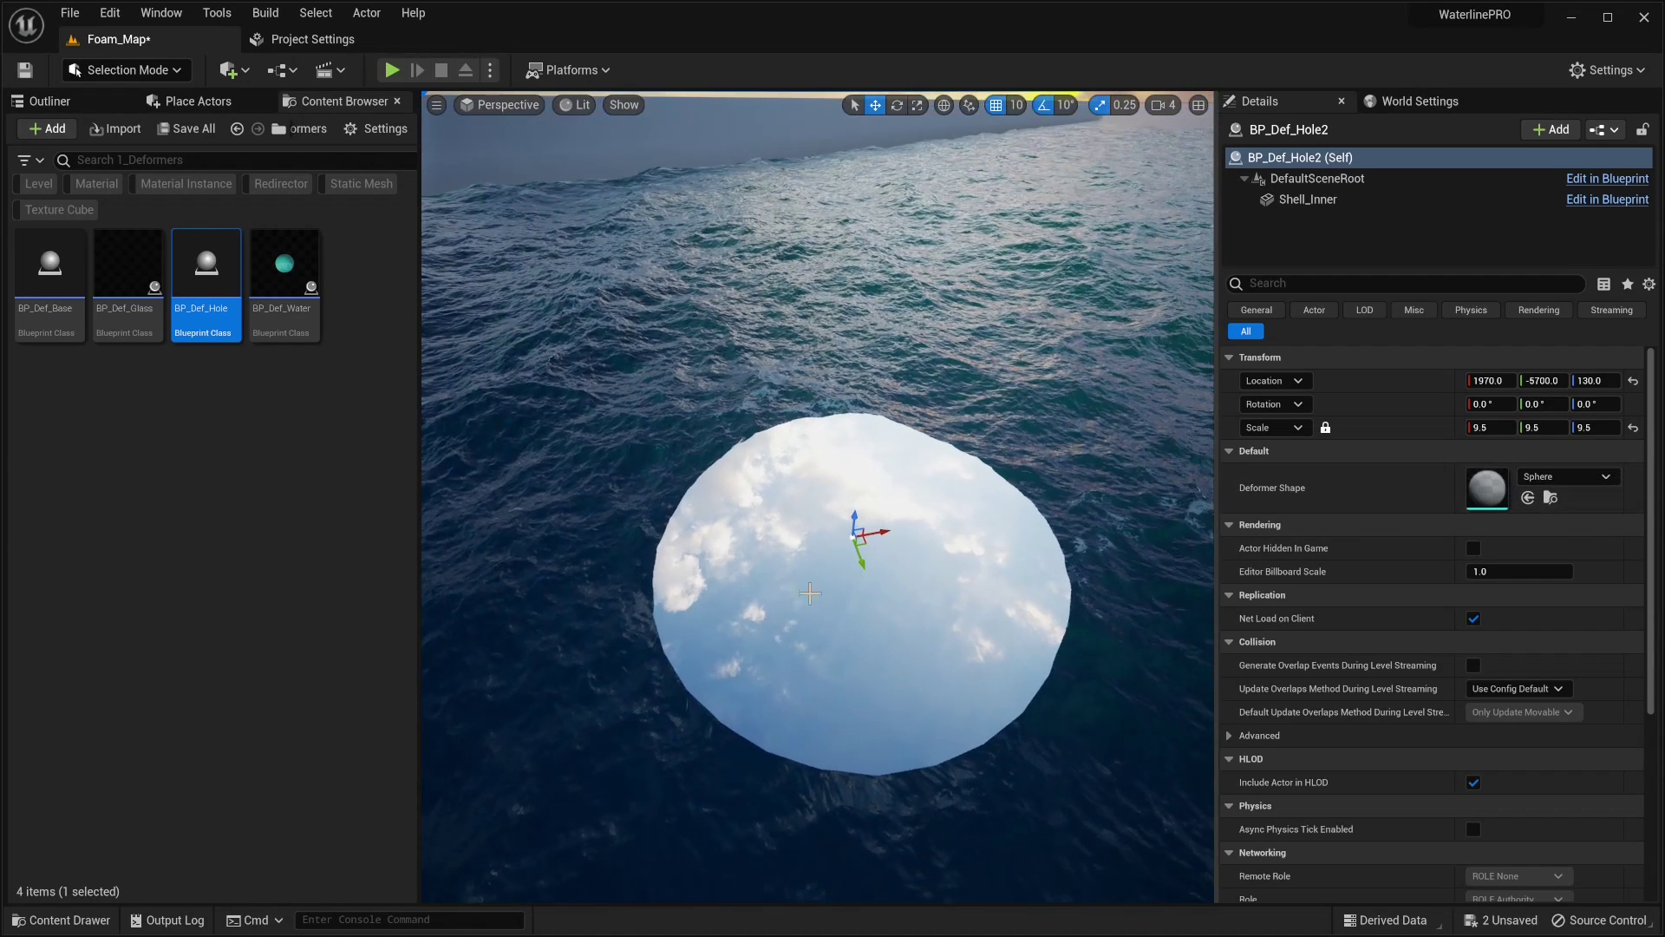
pyautogui.click(1549, 473)
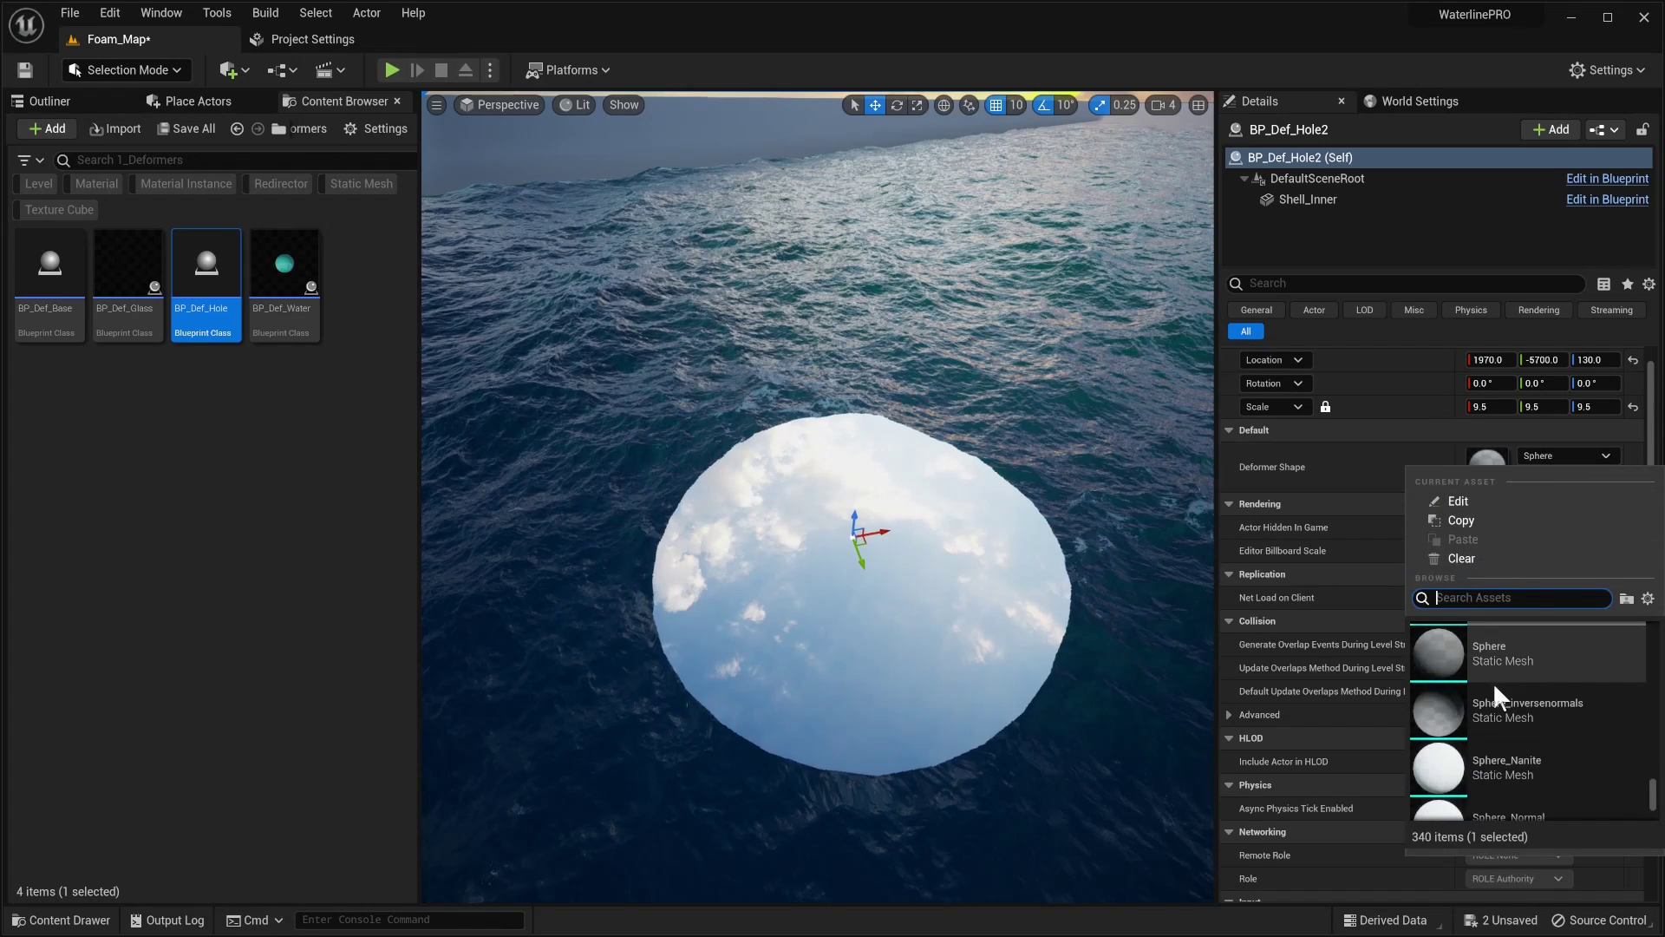
pyautogui.scroll(-4, 1493, 678)
pyautogui.scroll(-6, 1500, 671)
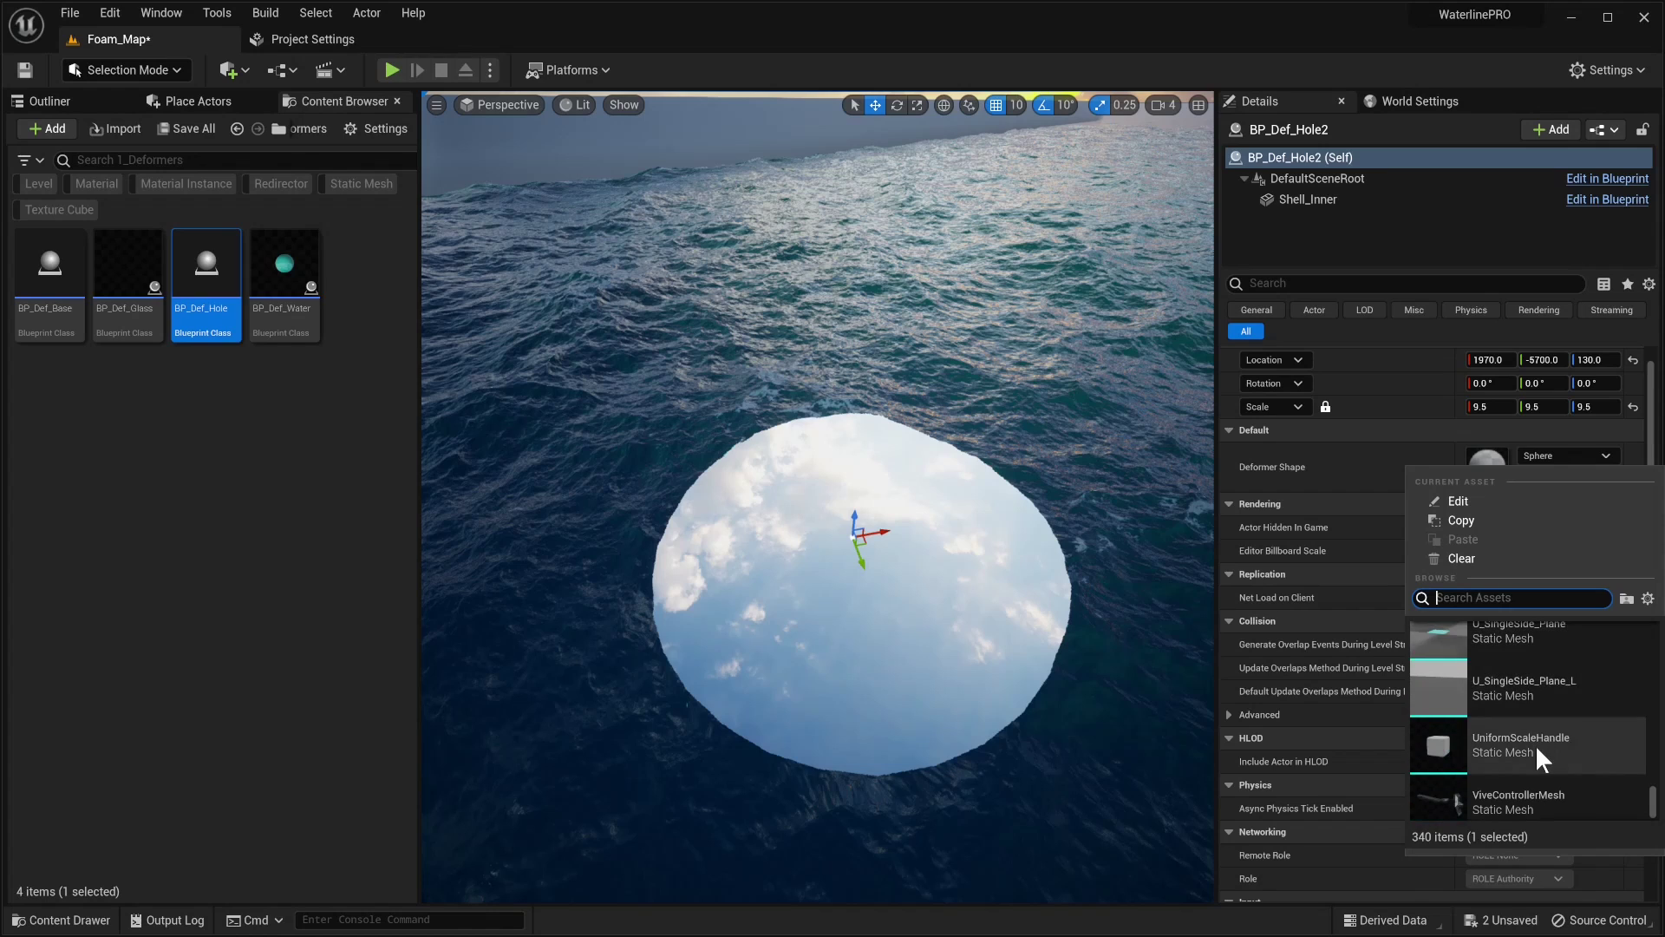
pyautogui.moveTo(712, 405); pyautogui.dragTo(719, 378, button='right')
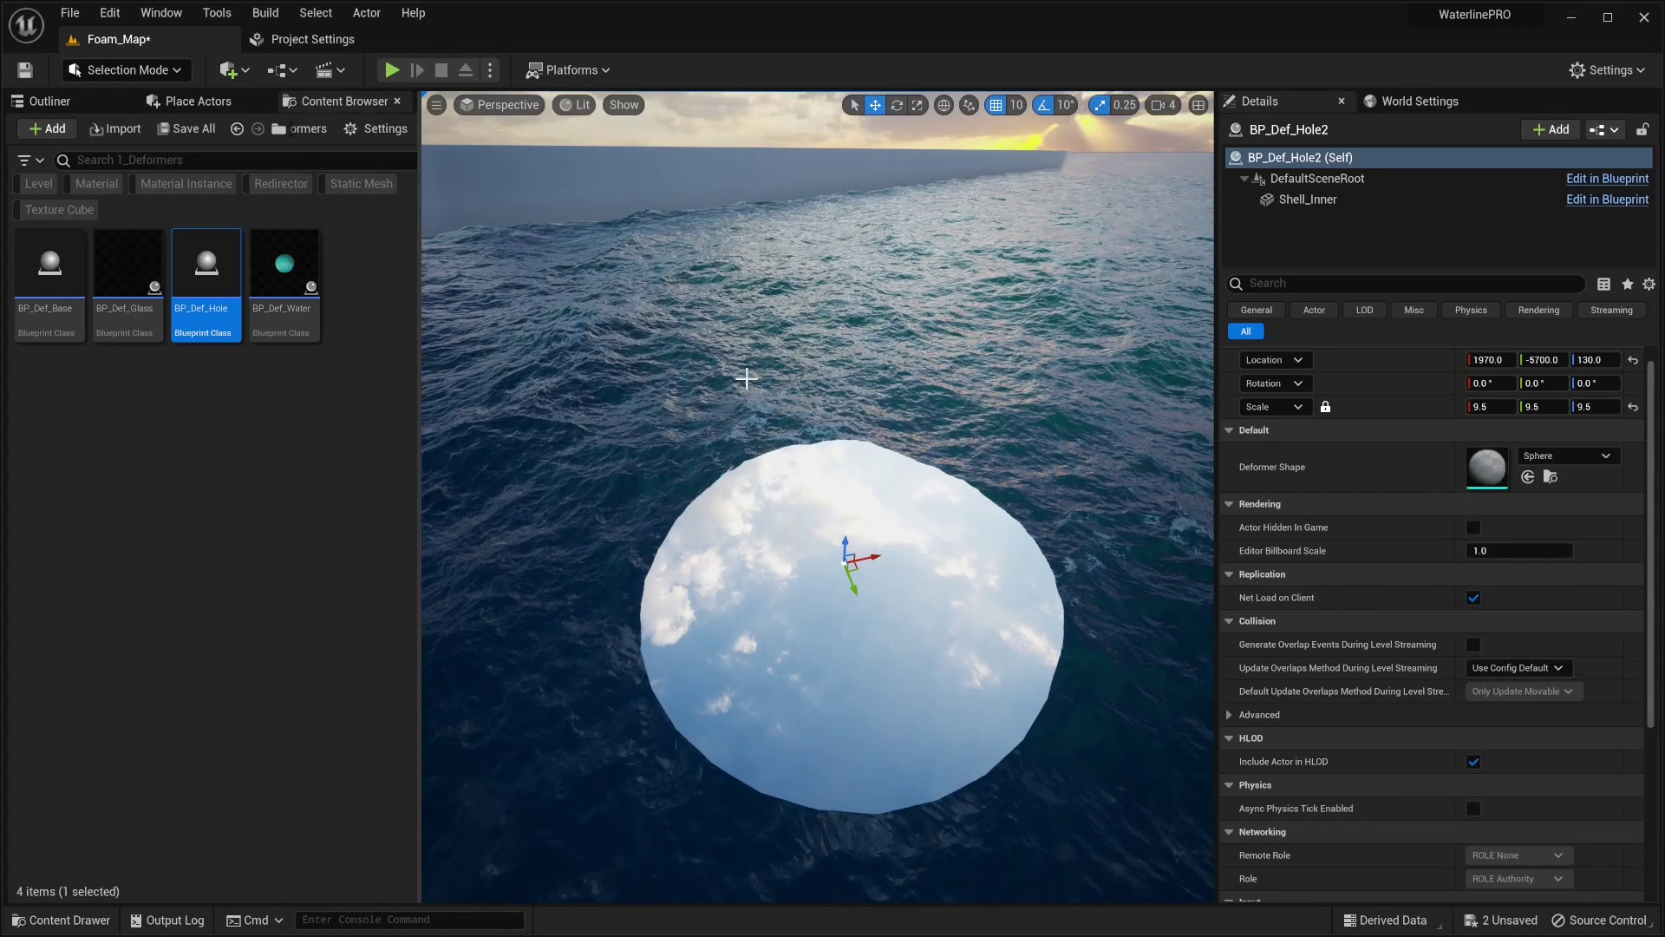
# Step: Set the hole deformer's Deformer Shape to the Cube static mesh
pyautogui.click(1567, 457)
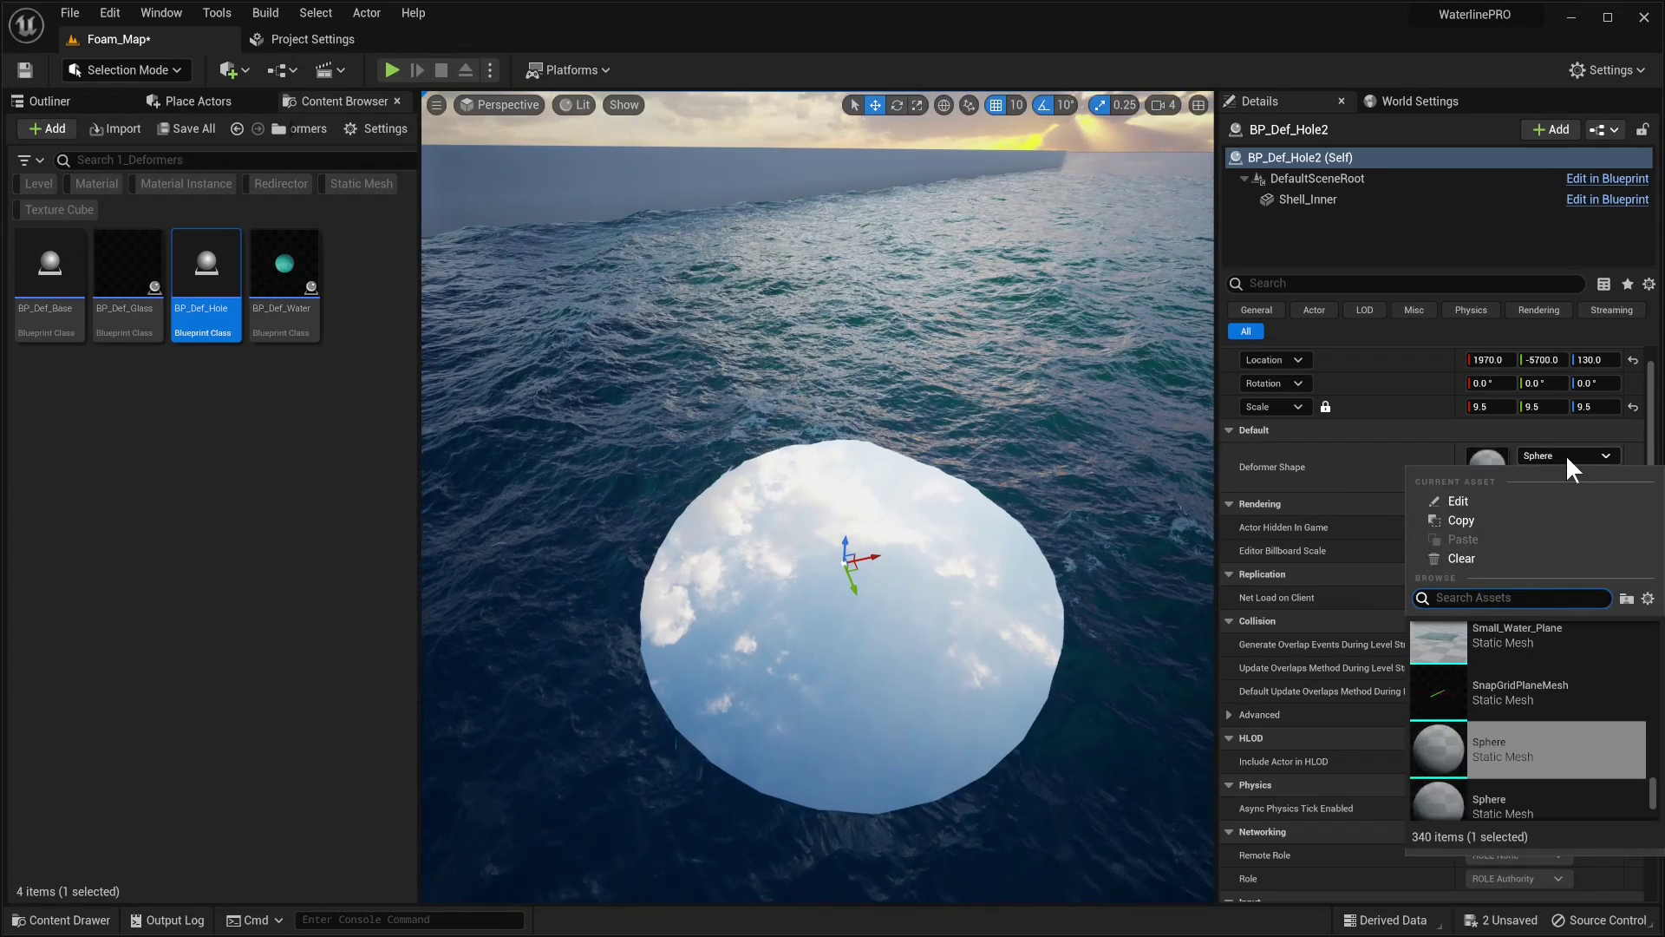
pyautogui.write('box')
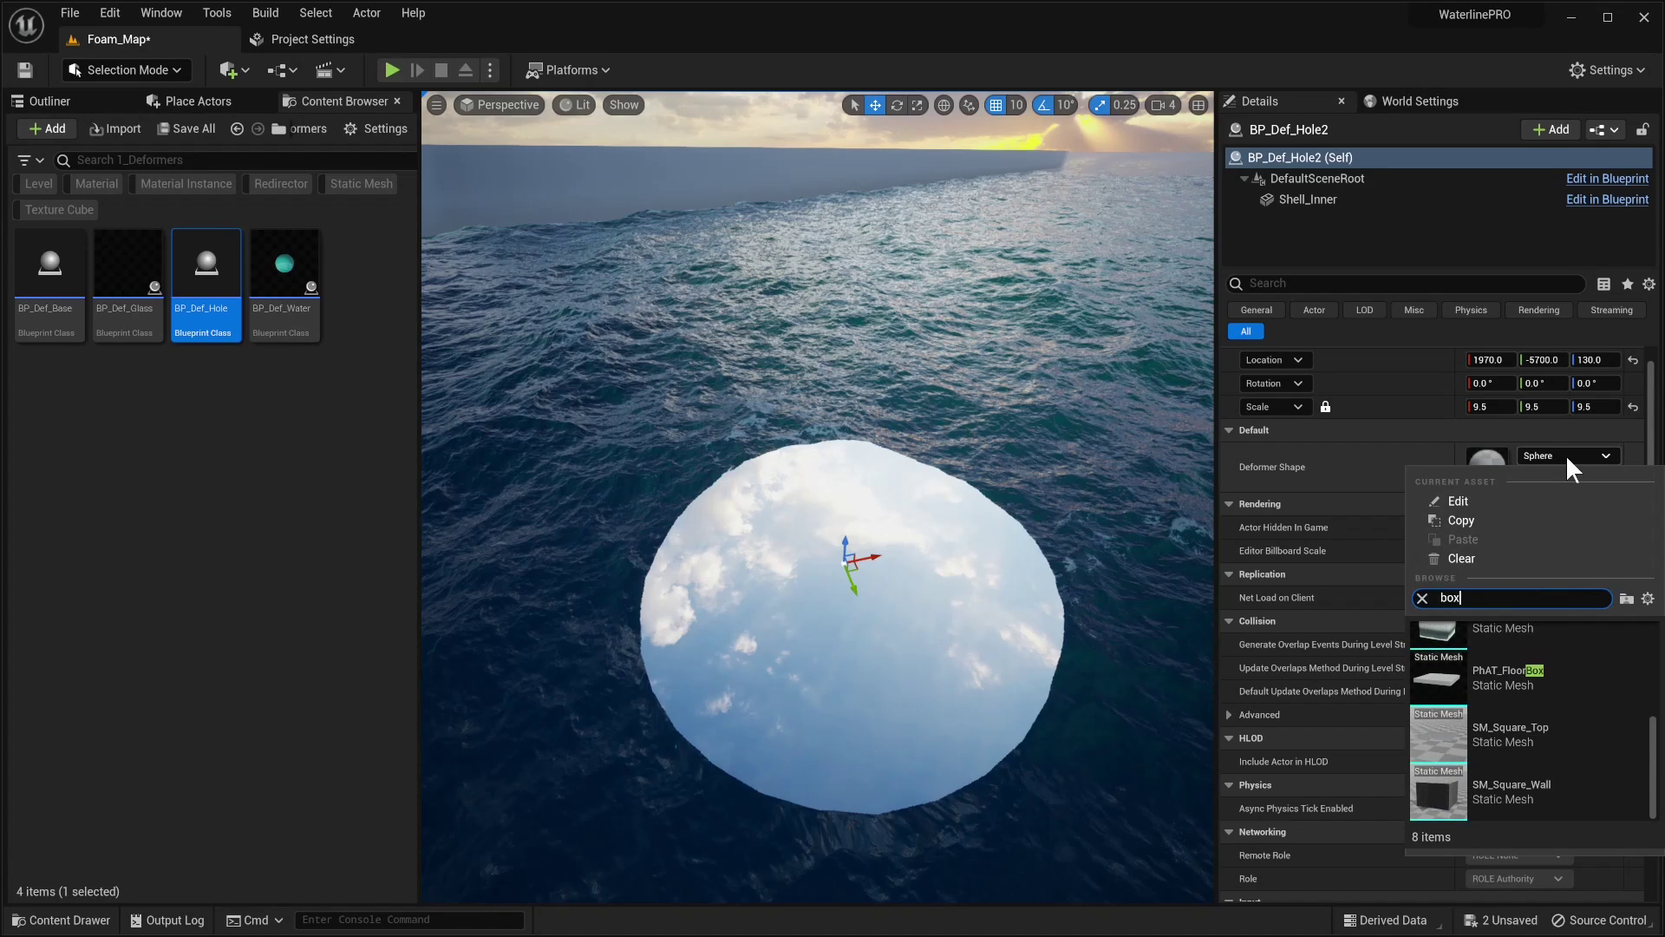
pyautogui.scroll(5, 1537, 705)
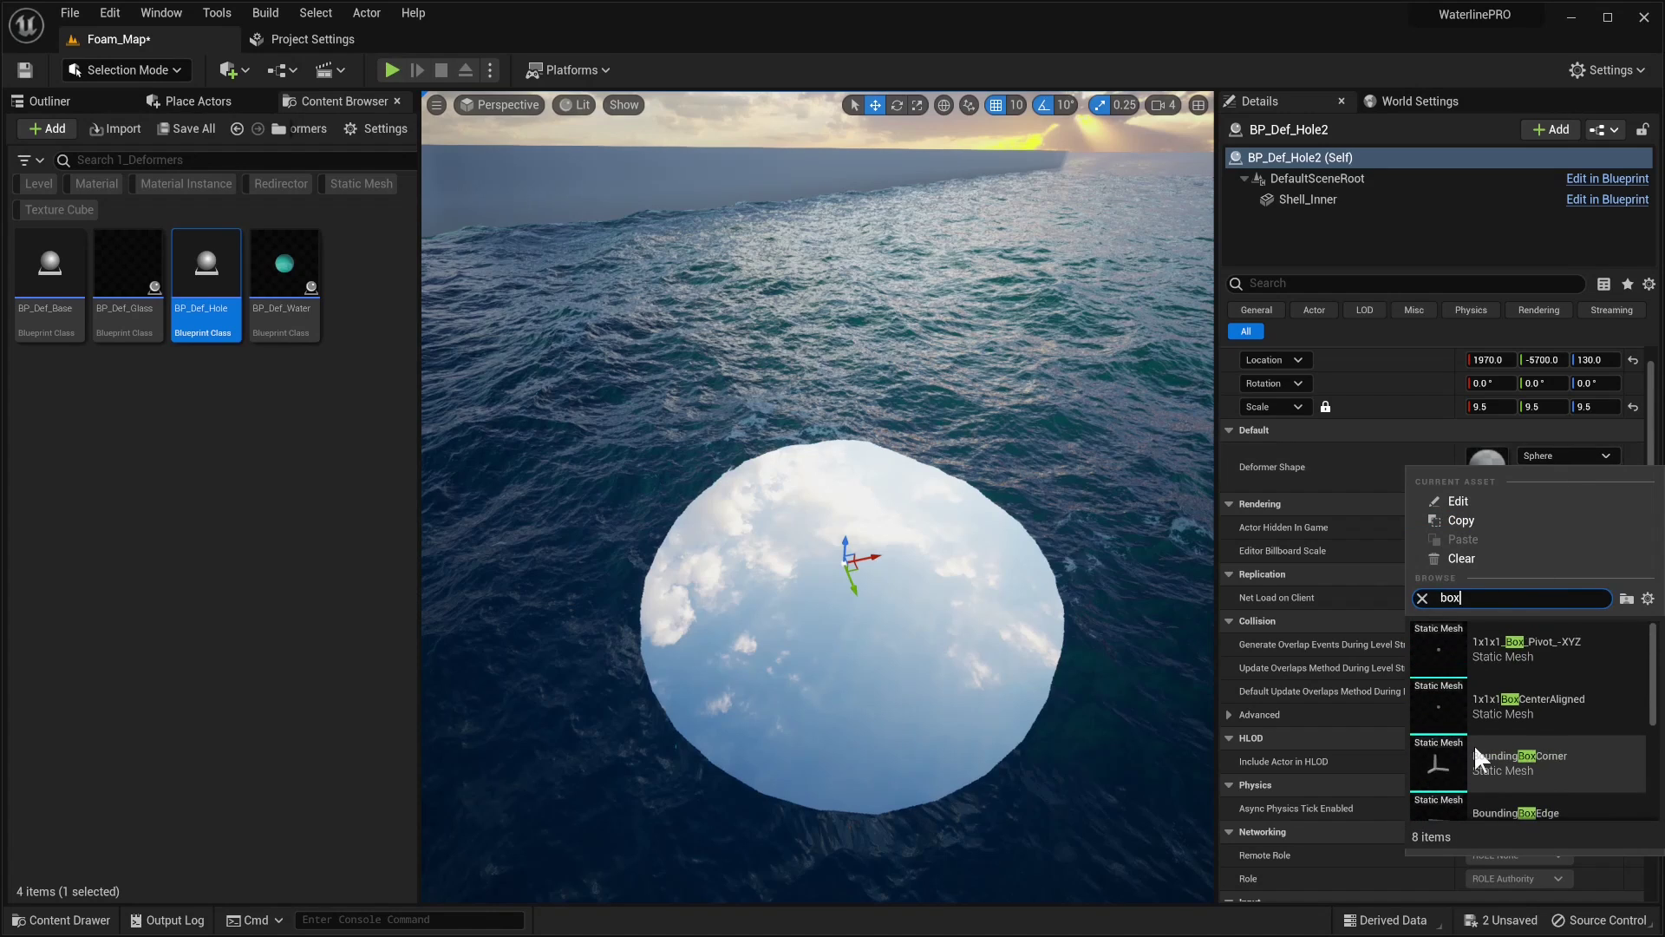
pyautogui.press('BackSpace')
pyautogui.press('BackSpace')
pyautogui.press('BackSpace')
pyautogui.write('cube')
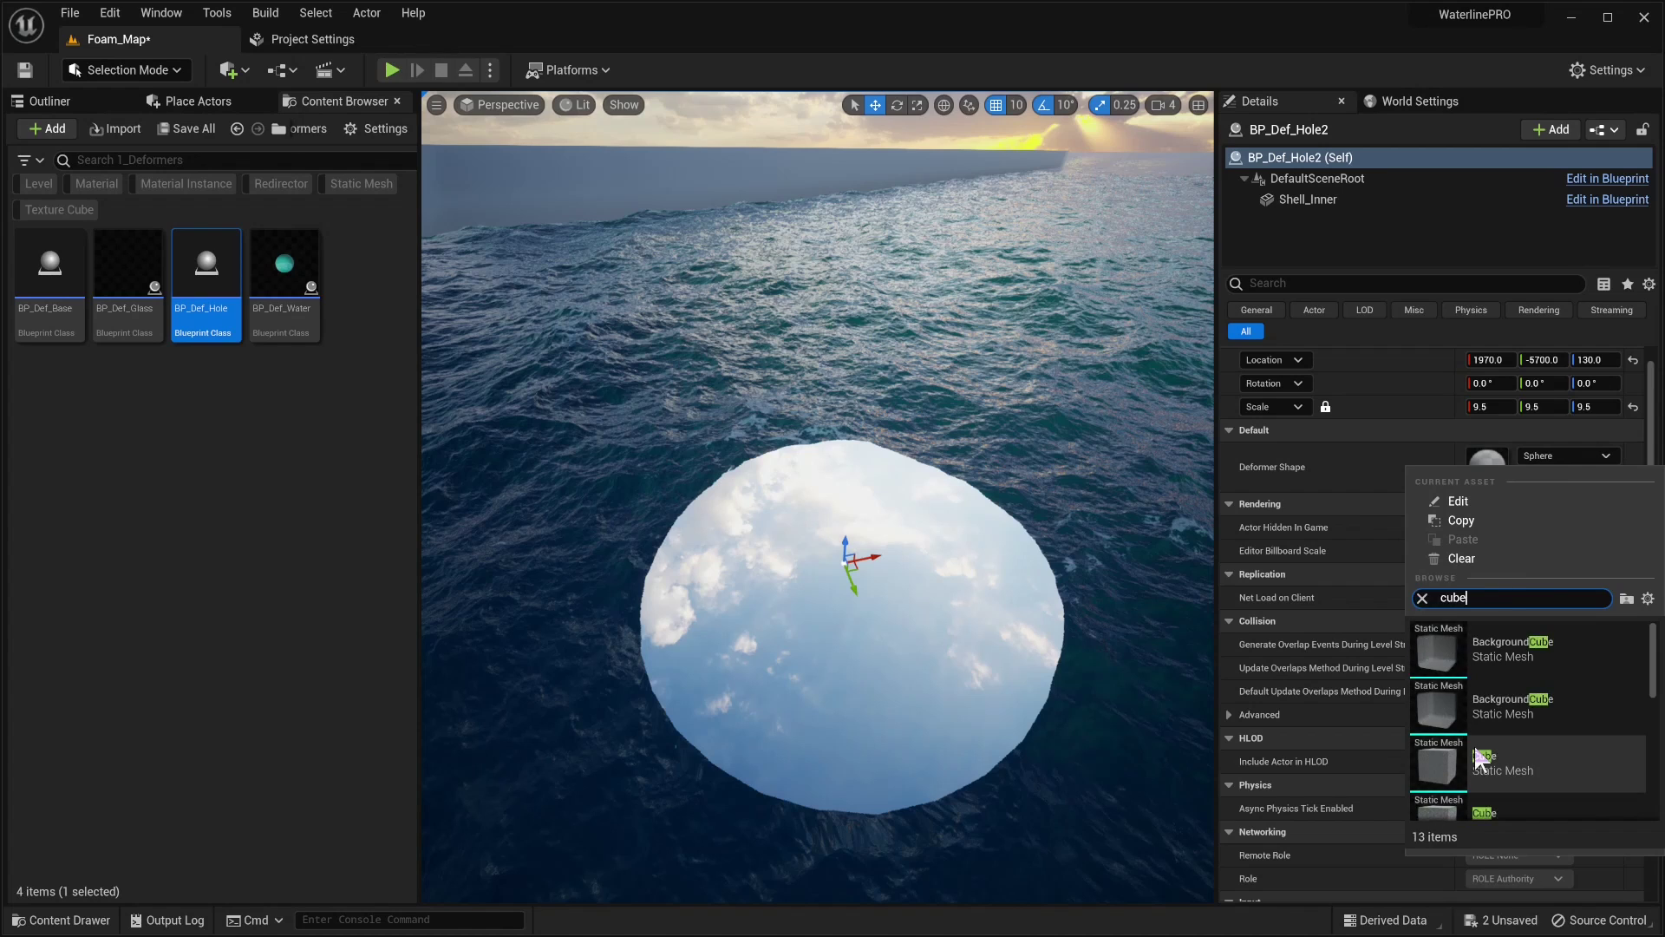
pyautogui.click(1498, 770)
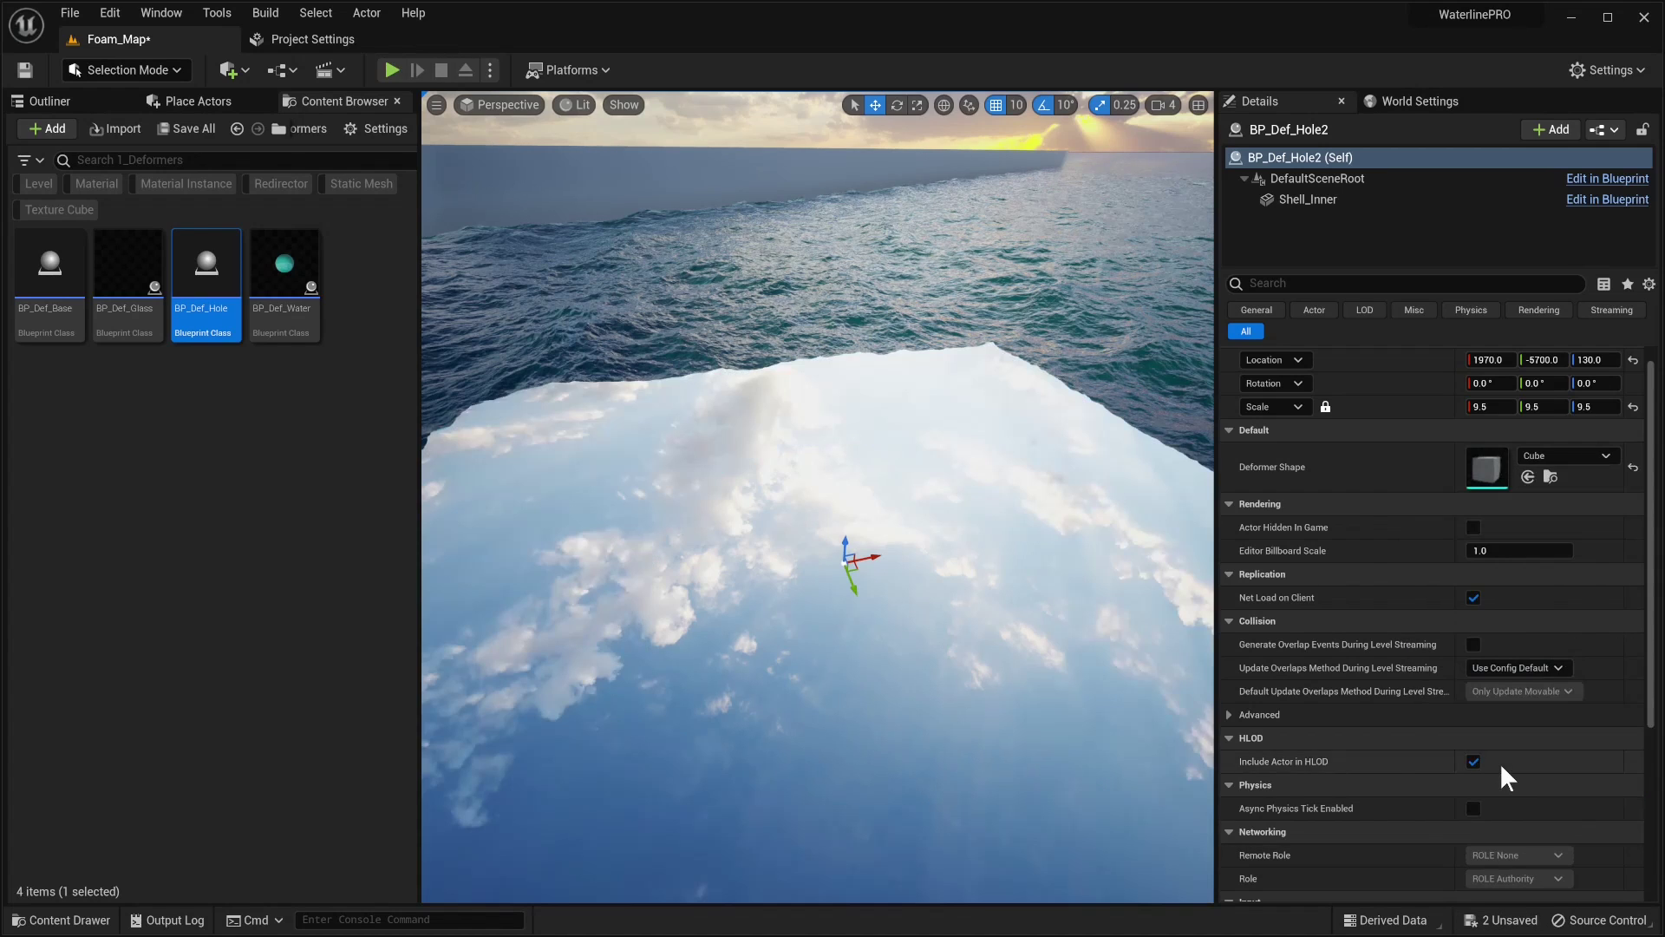
# Step: Move the cube-shaped hole deformer to about X 2380, Y -6260 and rotate it -10° about Z
pyautogui.moveTo(936, 521); pyautogui.dragTo(890, 582, button='right')
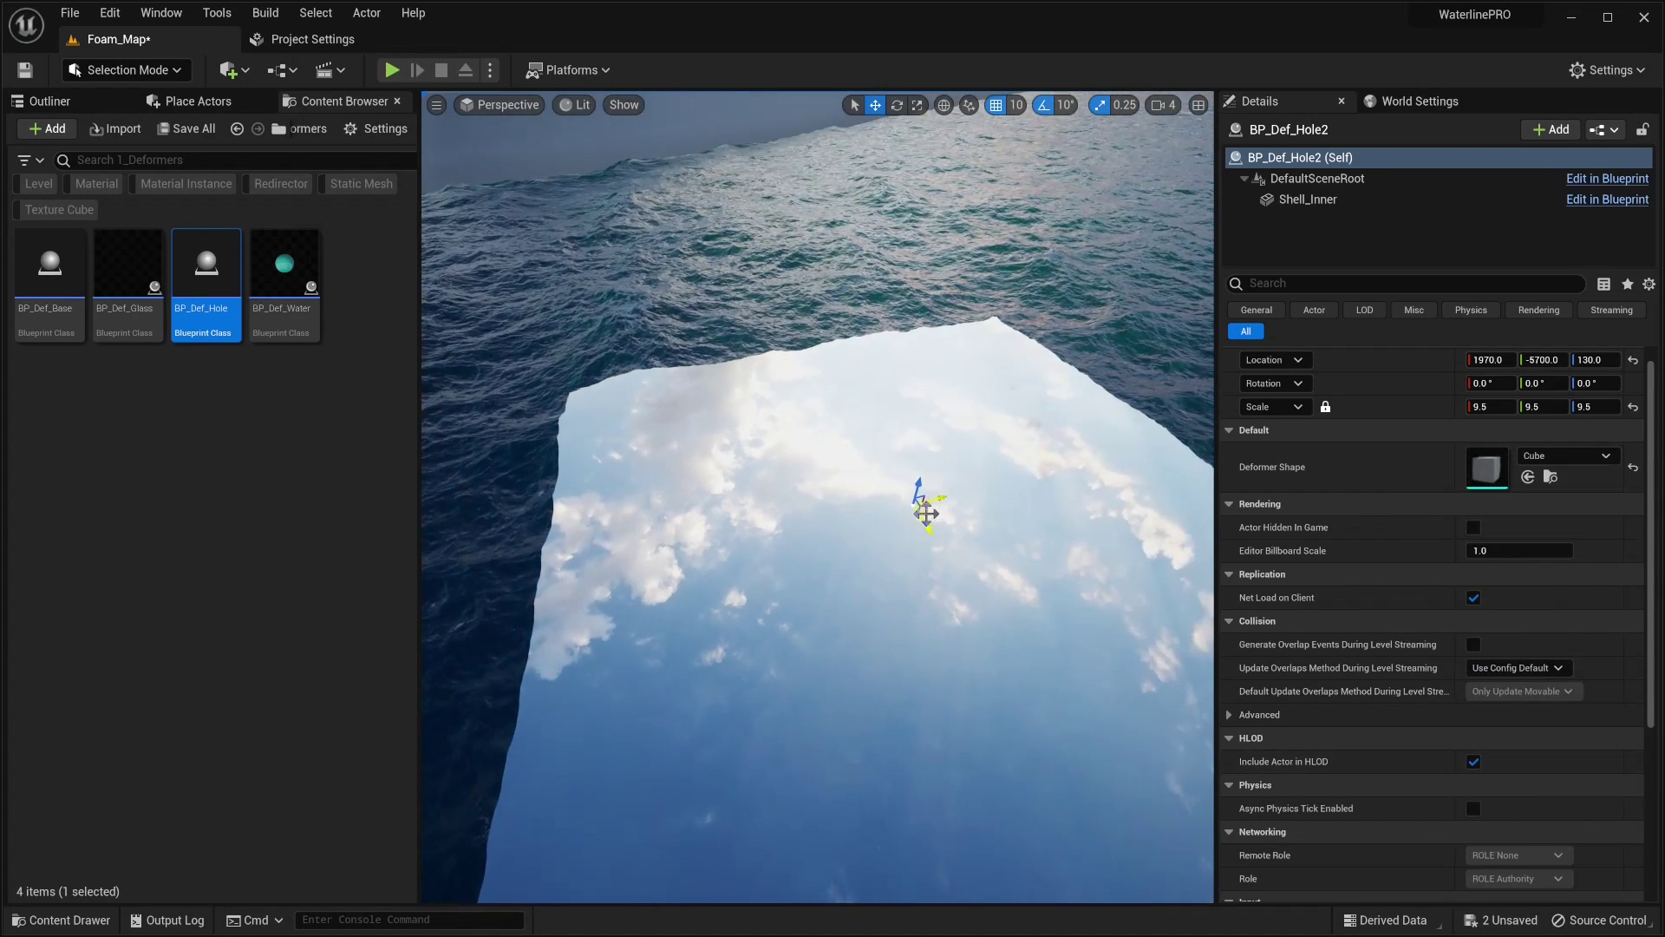
pyautogui.moveTo(927, 513); pyautogui.dragTo(934, 413)
pyautogui.press('e')
pyautogui.press('r')
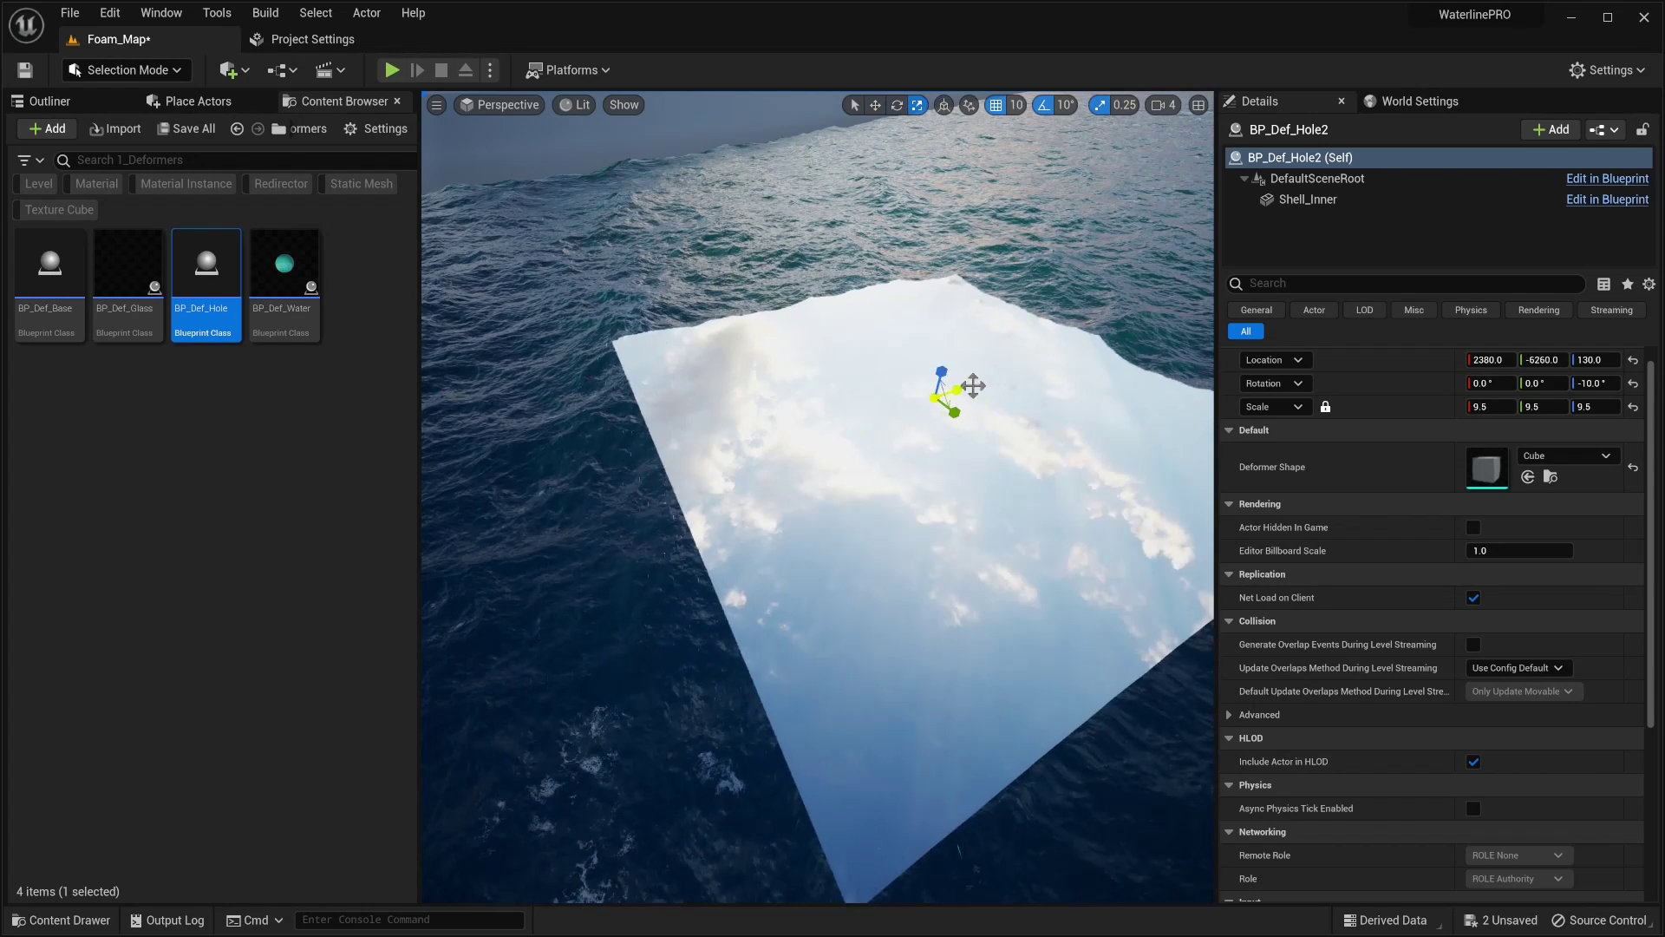
# Step: Undo the latest transforms of the hole deformer and delete it from the level
pyautogui.hotkey('ctrl', 'z')
pyautogui.moveTo(885, 491)
pyautogui.mouseDown(button='right')
pyautogui.moveTo(918, 451)
pyautogui.moveTo(903, 465)
pyautogui.mouseUp(button='right')
pyautogui.hotkey('ctrl', 'z')
pyautogui.hotkey('ctrl', 'z')
pyautogui.press('Delete')
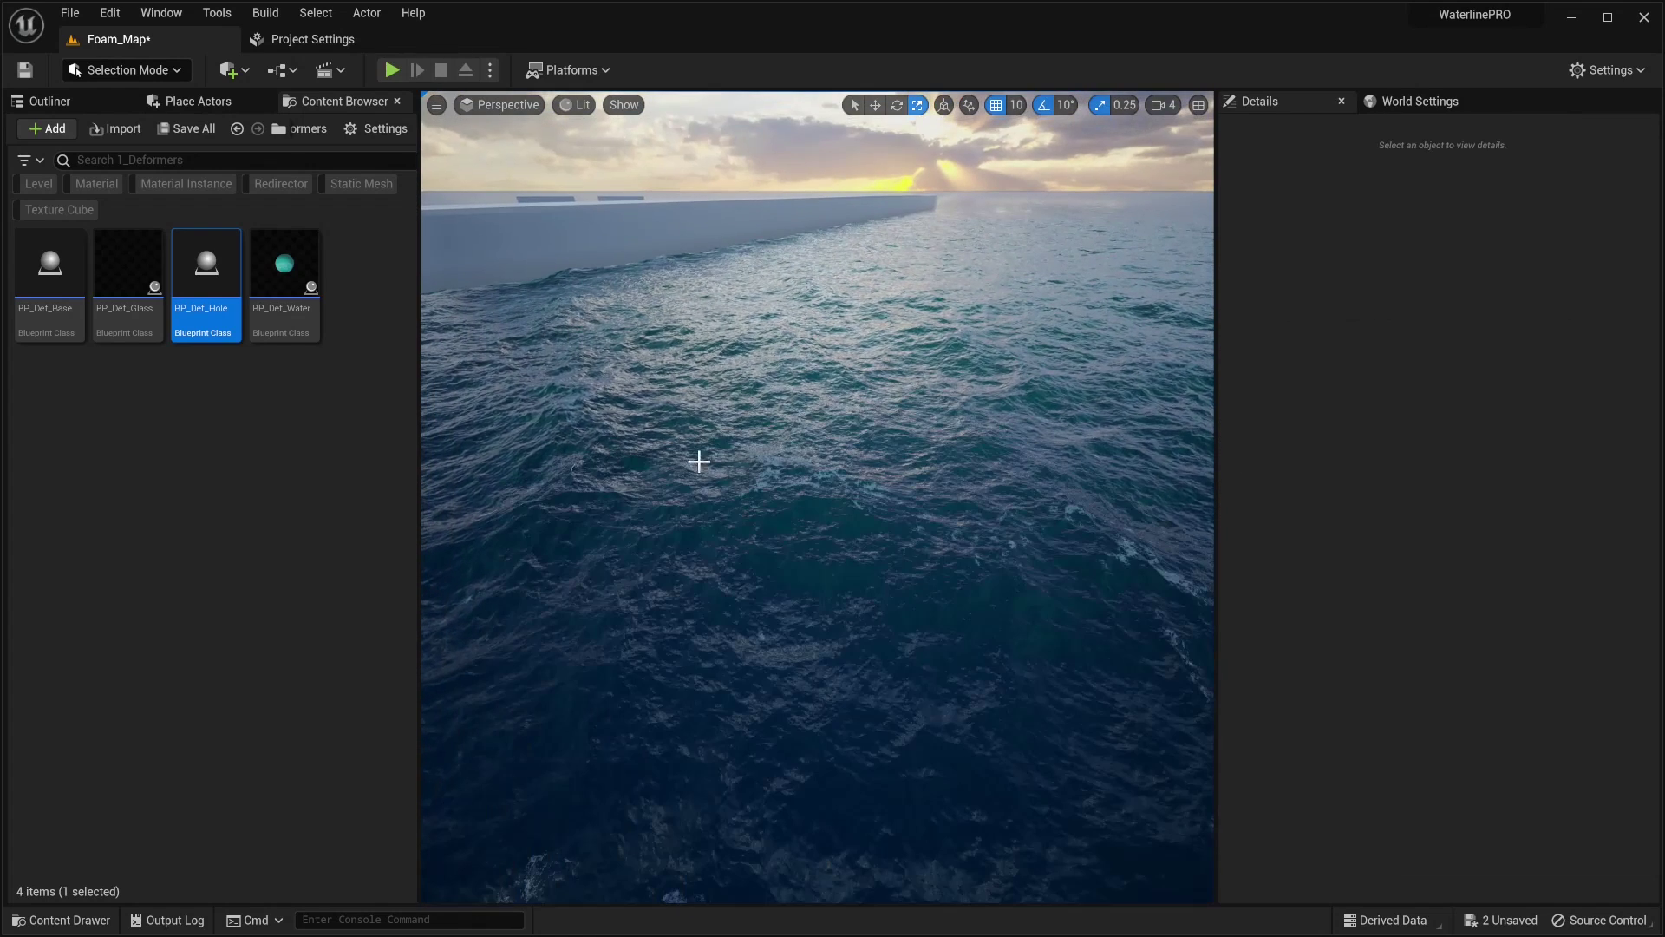
# Step: Place a BP_Def_Water deformer on the open water at about X 1900, Y -5560 and scale it uniformly to 5.75
pyautogui.moveTo(695, 461); pyautogui.dragTo(713, 511, button='right')
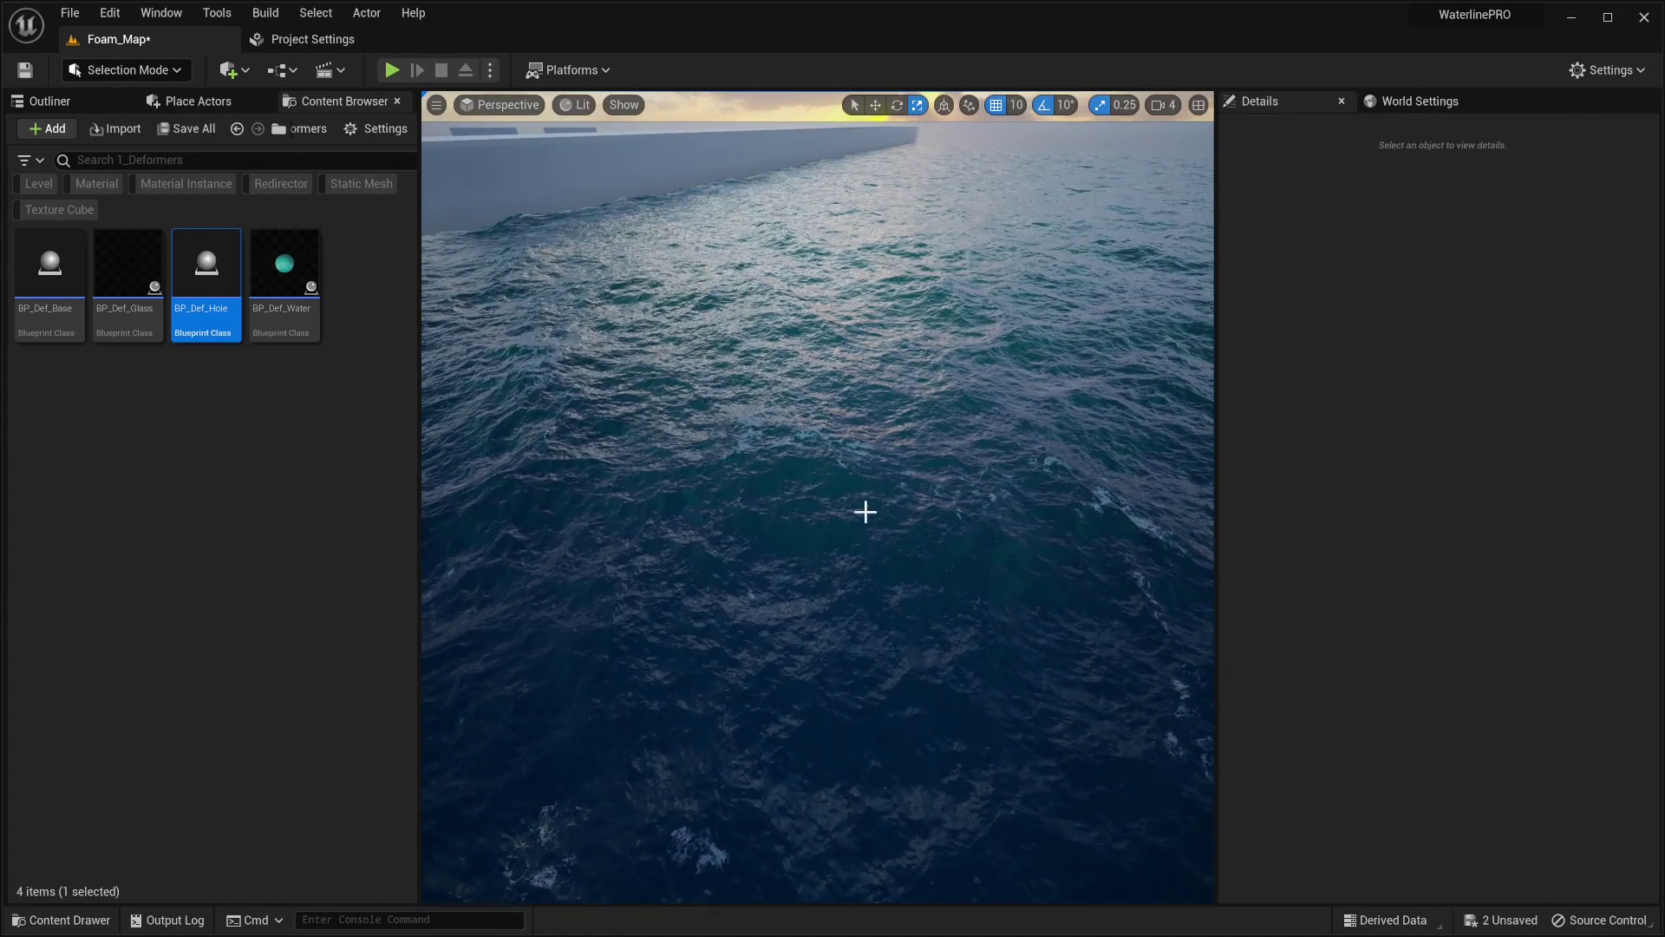
pyautogui.moveTo(744, 595); pyautogui.dragTo(745, 612, button='right')
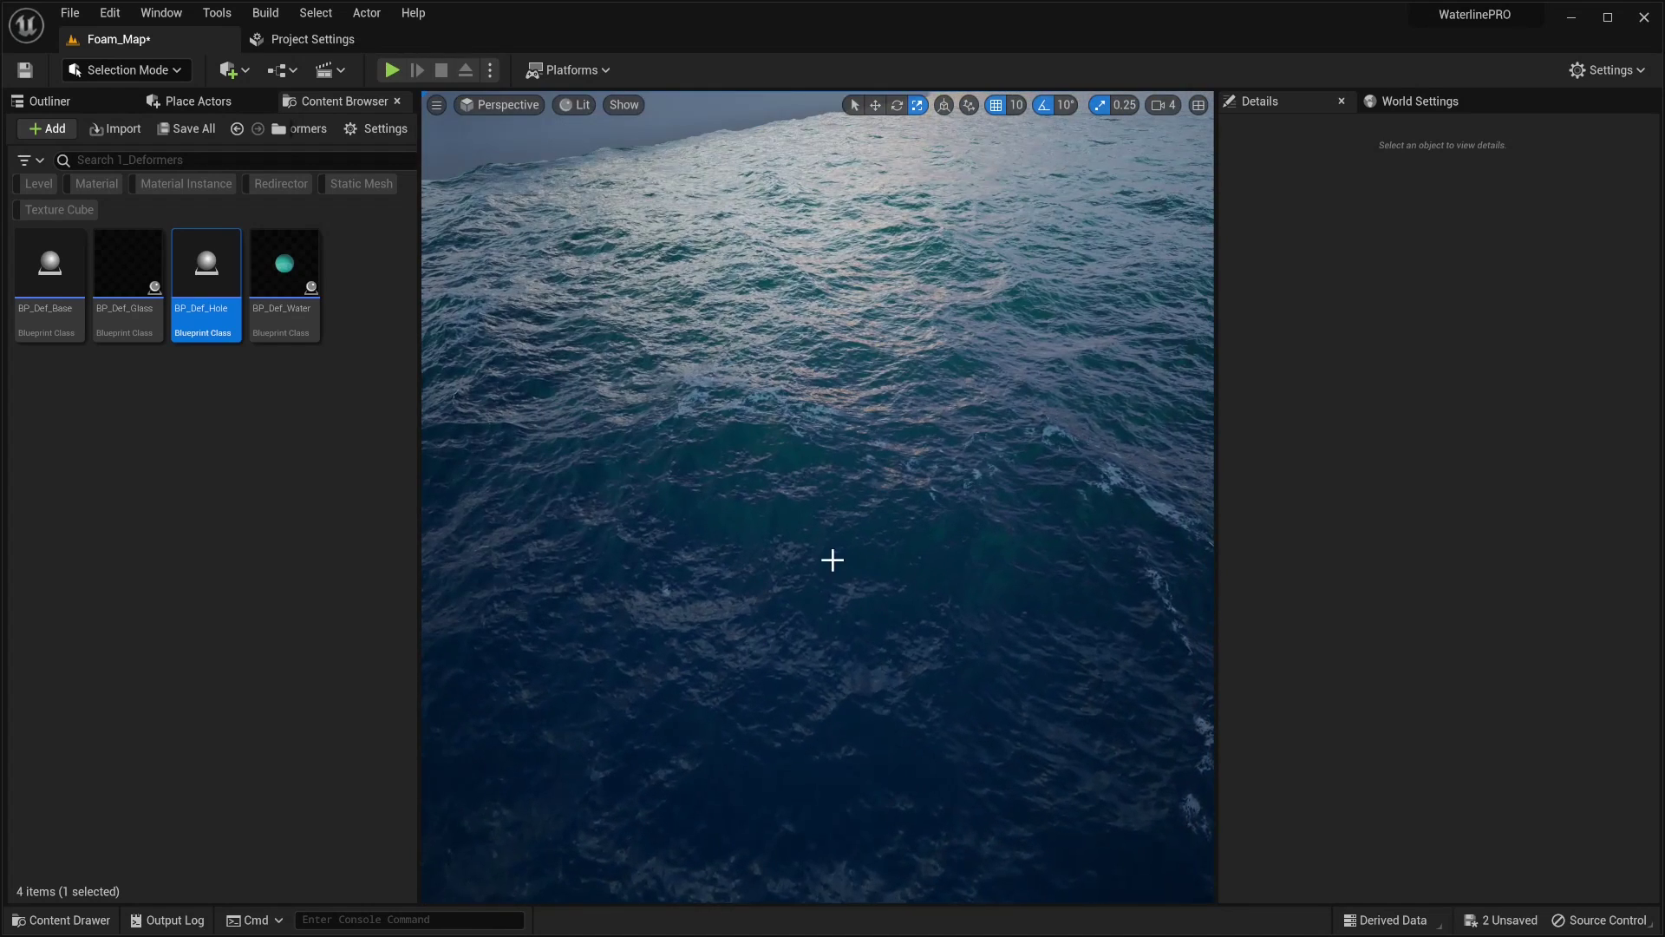
pyautogui.click(285, 269)
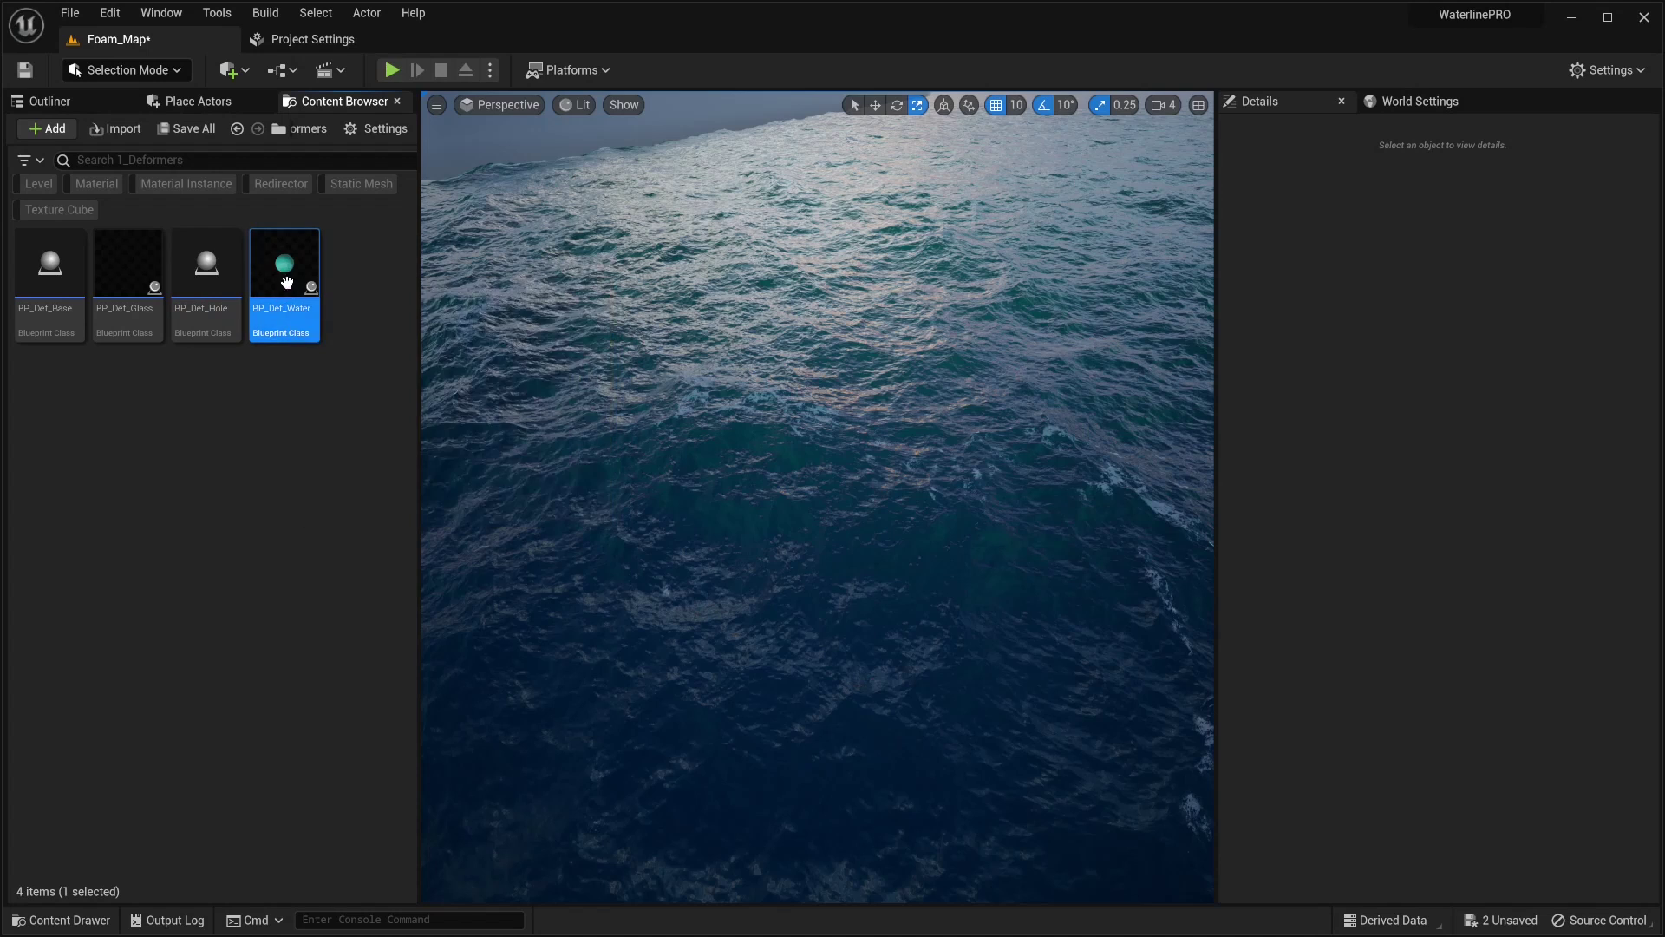
pyautogui.moveTo(286, 278); pyautogui.dragTo(816, 528)
pyautogui.press('r')
pyautogui.press('w')
pyautogui.press('w')
pyautogui.moveTo(883, 507); pyautogui.dragTo(902, 549, button='right')
pyautogui.press('g')
pyautogui.press('w')
pyautogui.scroll(4, 896, 531)
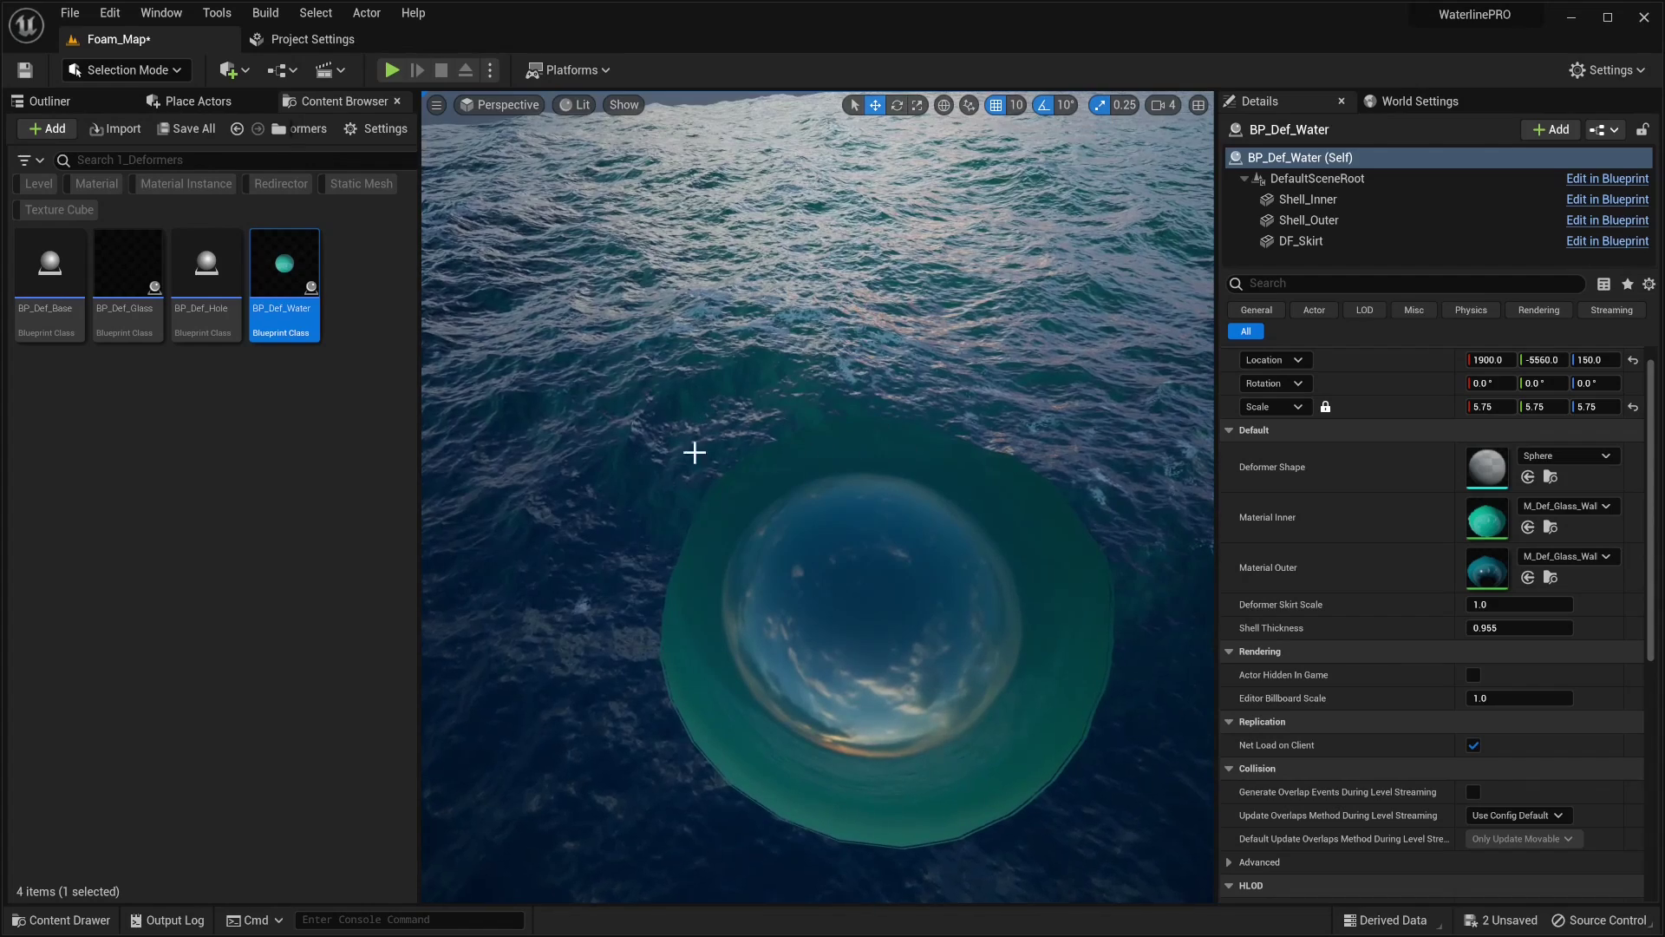
# Step: Enlarge the water deformer uniformly to a scale of 13
pyautogui.moveTo(781, 530); pyautogui.dragTo(818, 581, button='right')
pyautogui.press('w')
pyautogui.press('s')
pyautogui.press('g')
pyautogui.press('space')
pyautogui.press('space')
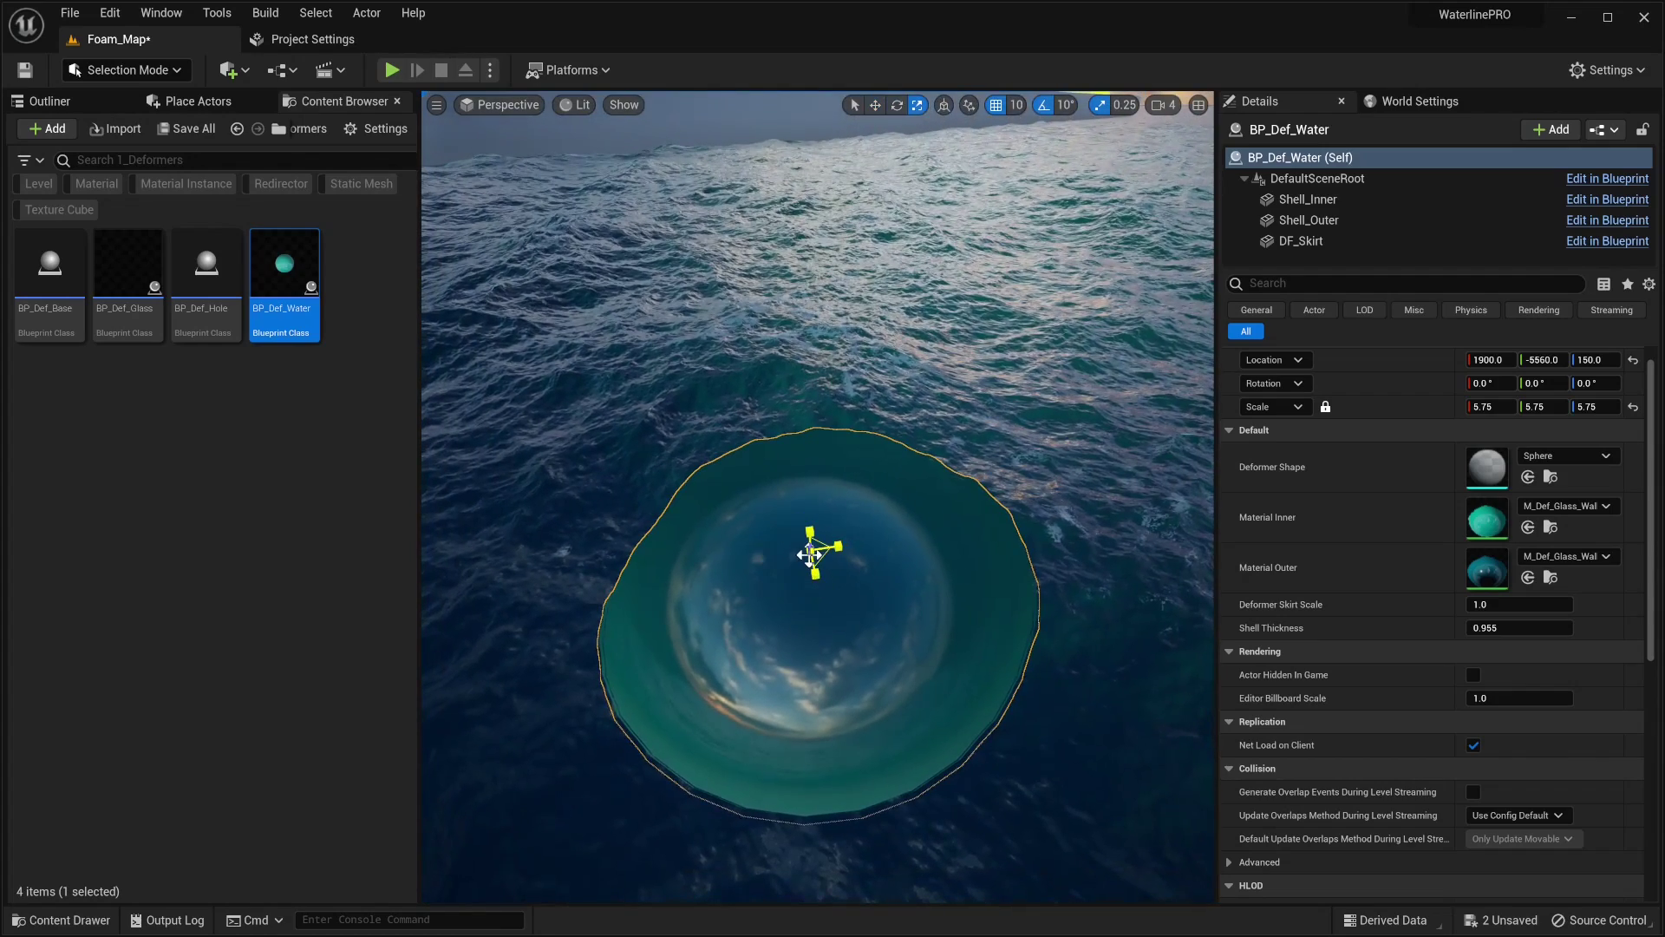
pyautogui.moveTo(810, 550); pyautogui.dragTo(840, 522)
# Step: Lower the water deformer below the ocean surface to about Z -380
pyautogui.moveTo(810, 550)
pyautogui.mouseDown(button='right')
pyautogui.moveTo(800, 473)
pyautogui.moveTo(807, 542)
pyautogui.mouseUp(button='right')
pyautogui.press('s')
pyautogui.press('space')
pyautogui.moveTo(860, 403); pyautogui.dragTo(858, 567)
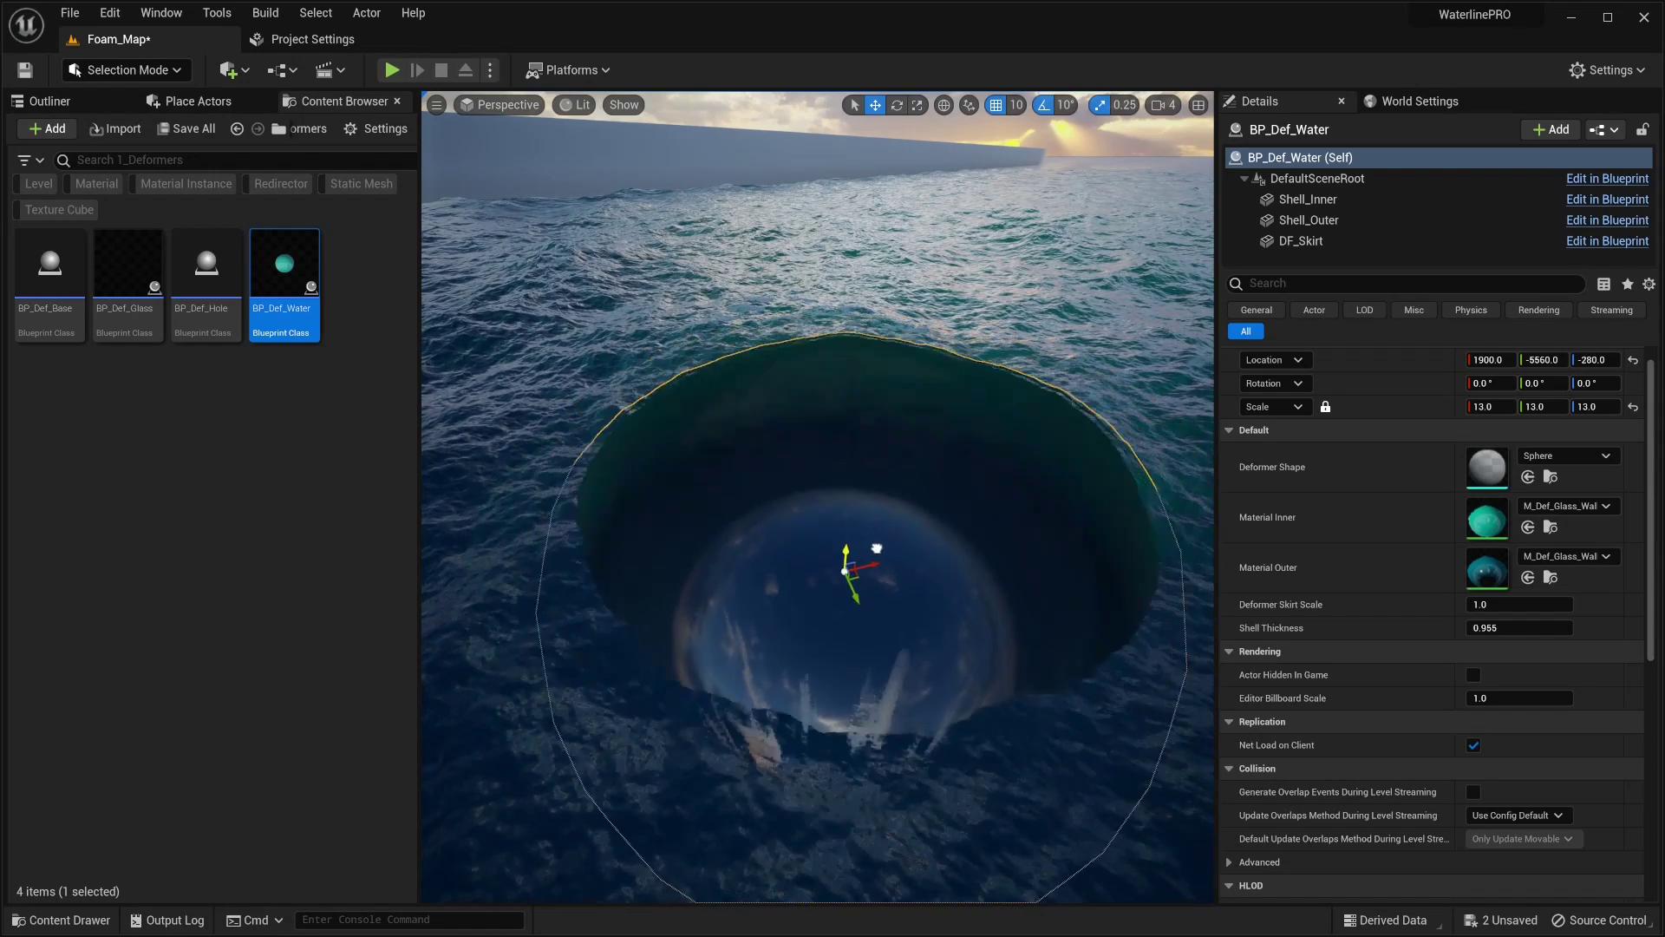
pyautogui.moveTo(875, 572); pyautogui.dragTo(875, 521, button='right')
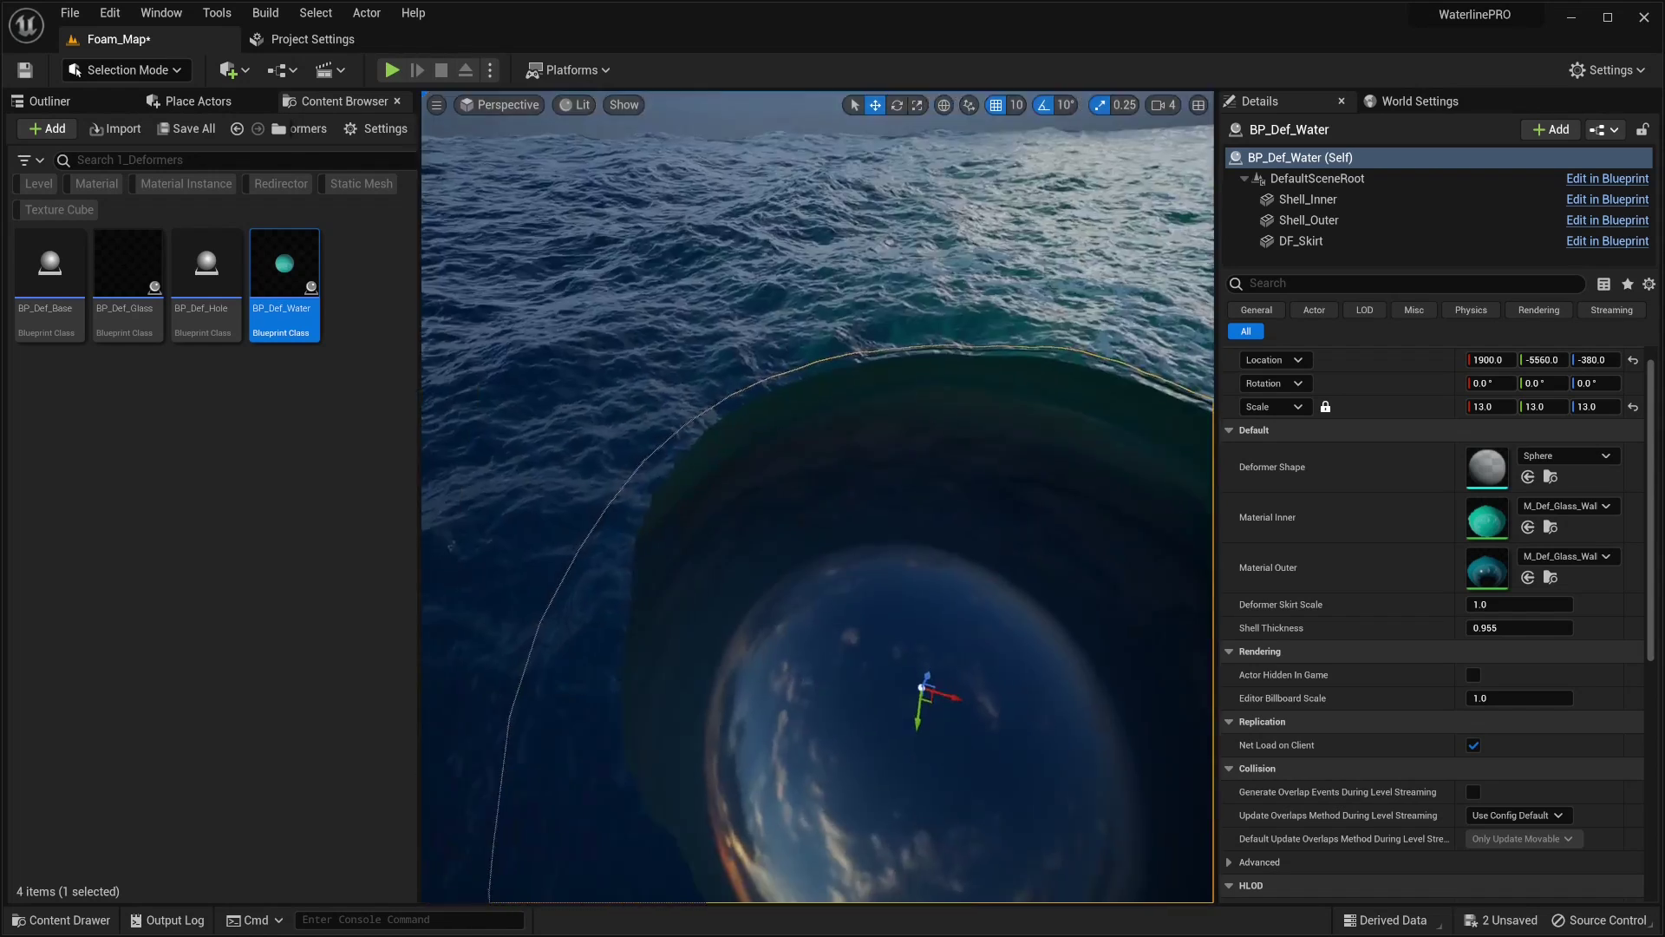
# Step: Raise the water deformer to Z 80 and examine its rim at the water surface up close
pyautogui.moveTo(817, 496); pyautogui.dragTo(876, 596, button='right')
pyautogui.moveTo(827, 624); pyautogui.dragTo(825, 497)
pyautogui.moveTo(847, 402); pyautogui.dragTo(837, 438, button='right')
pyautogui.press('w')
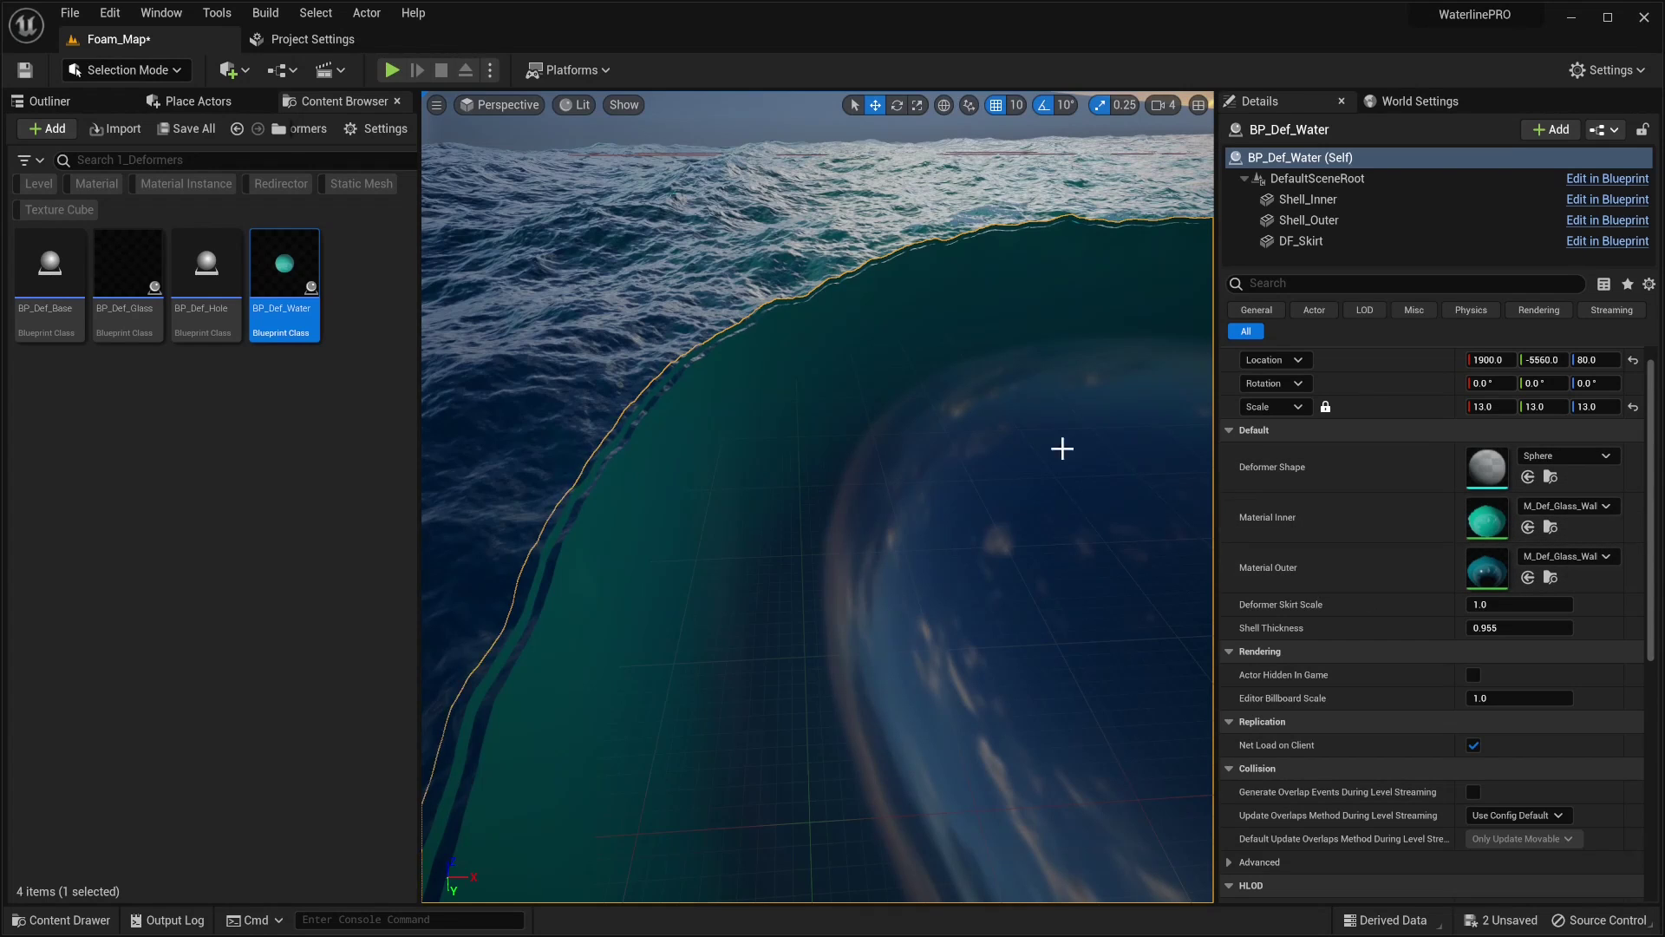
pyautogui.moveTo(629, 534); pyautogui.dragTo(794, 531, button='right')
pyautogui.moveTo(1059, 346); pyautogui.dragTo(1120, 345, button='right')
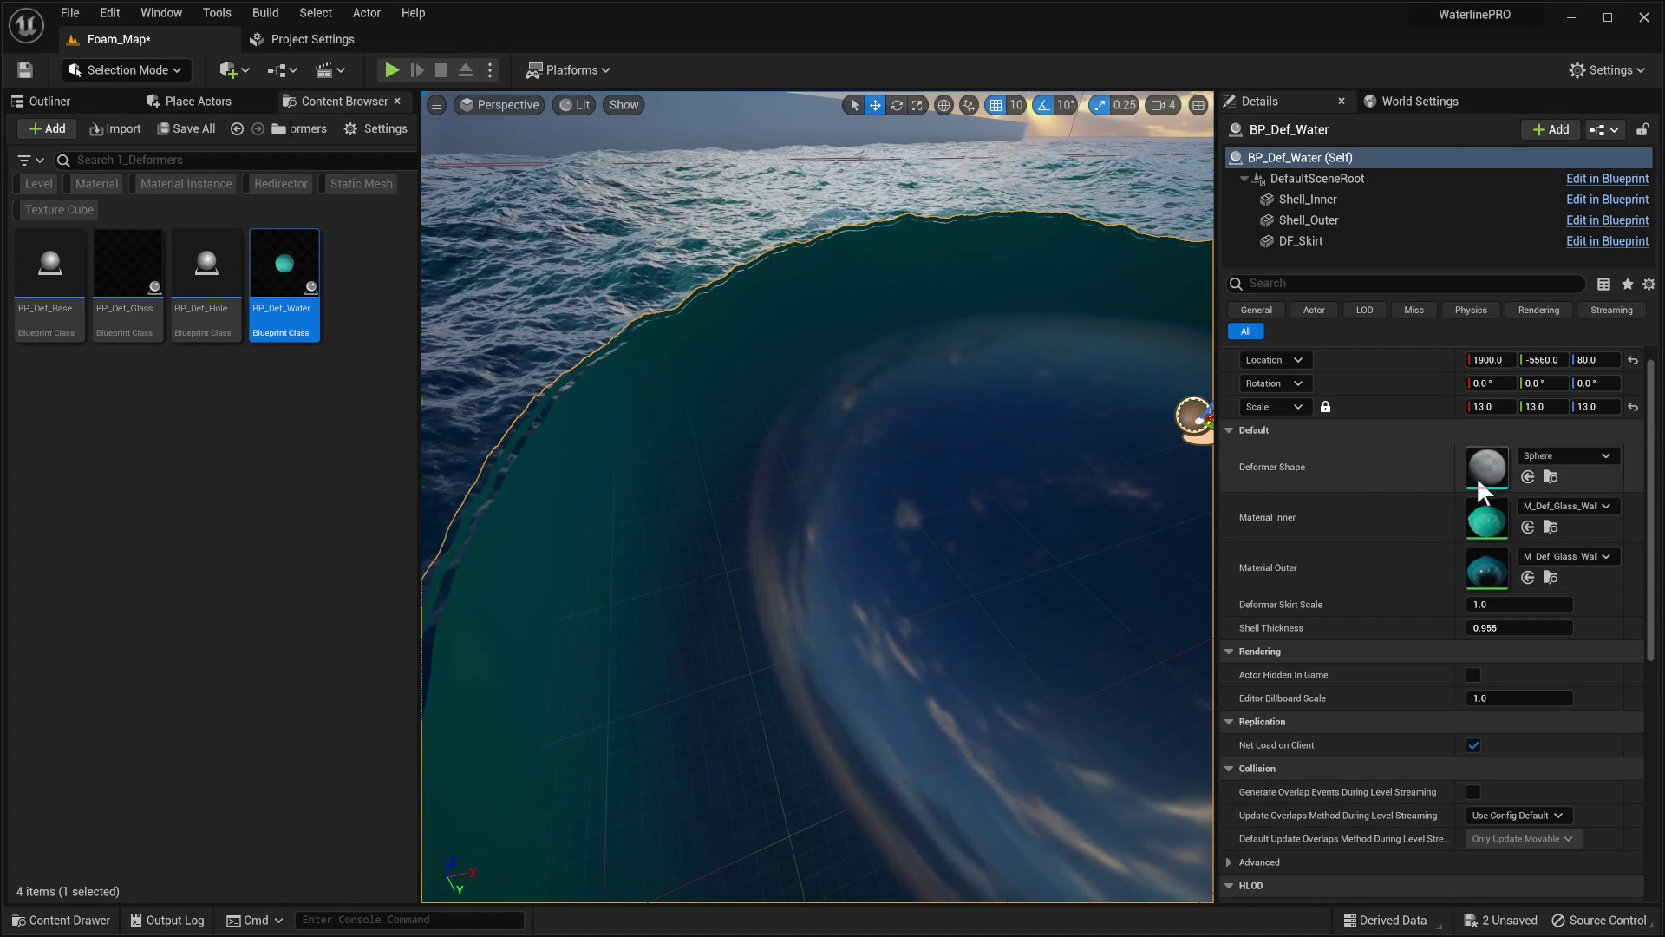
# Step: Set the water deformer's Deformer Shape to the Cube static mesh
pyautogui.click(1559, 456)
pyautogui.scroll(-3, 1522, 742)
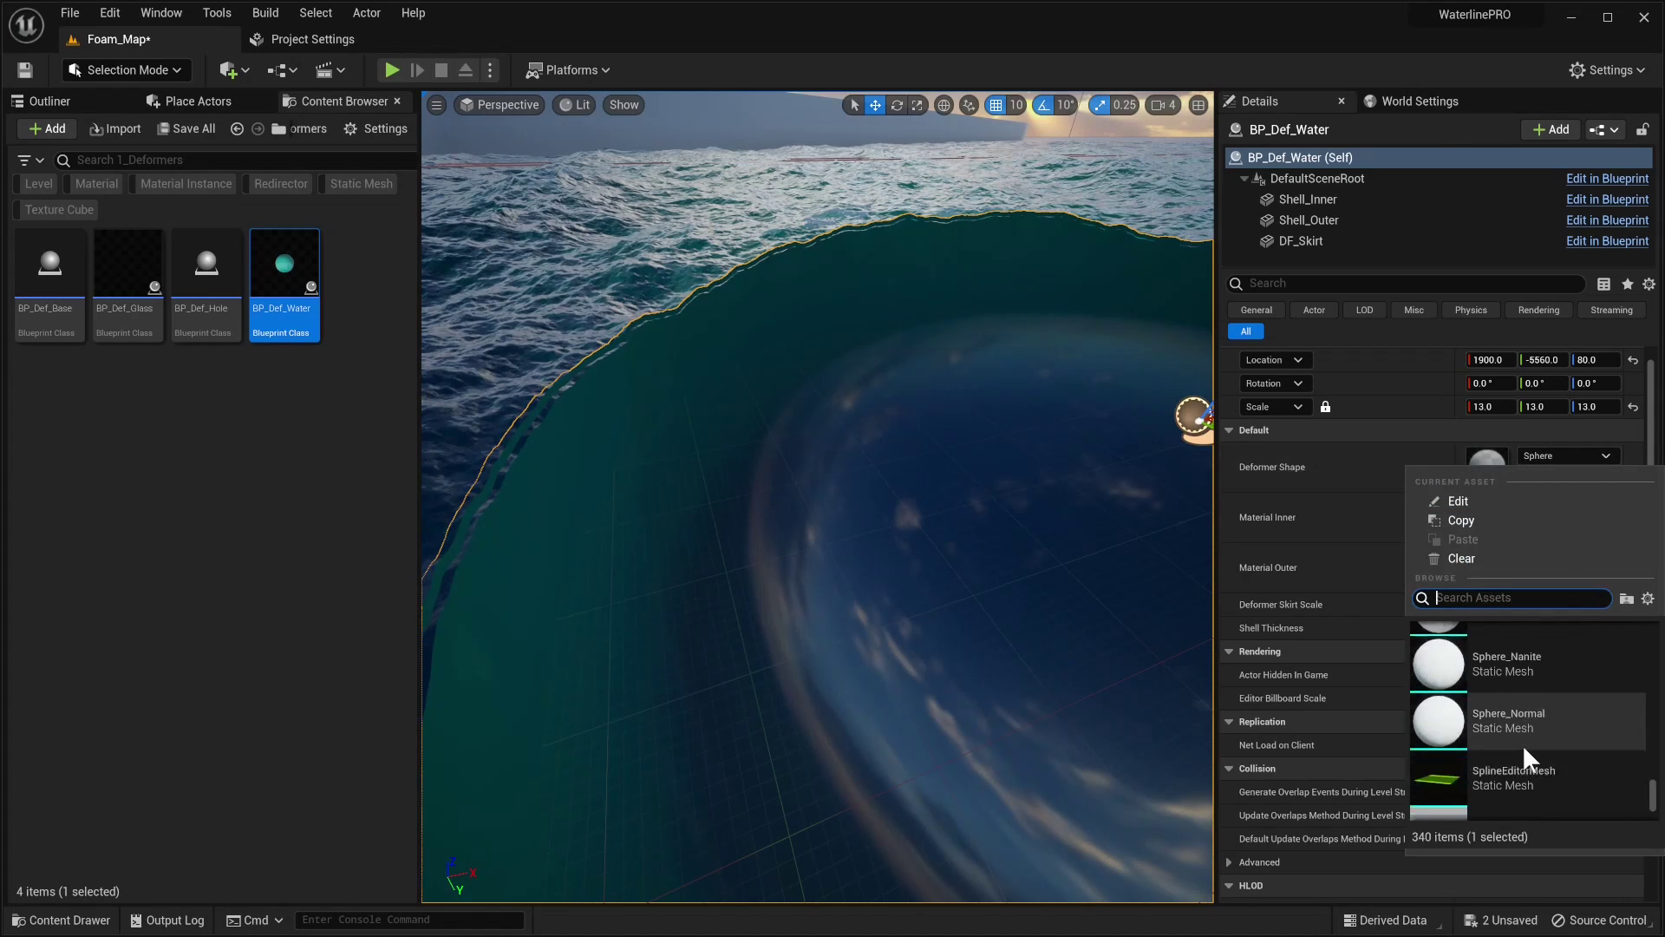
pyautogui.scroll(5, 1522, 737)
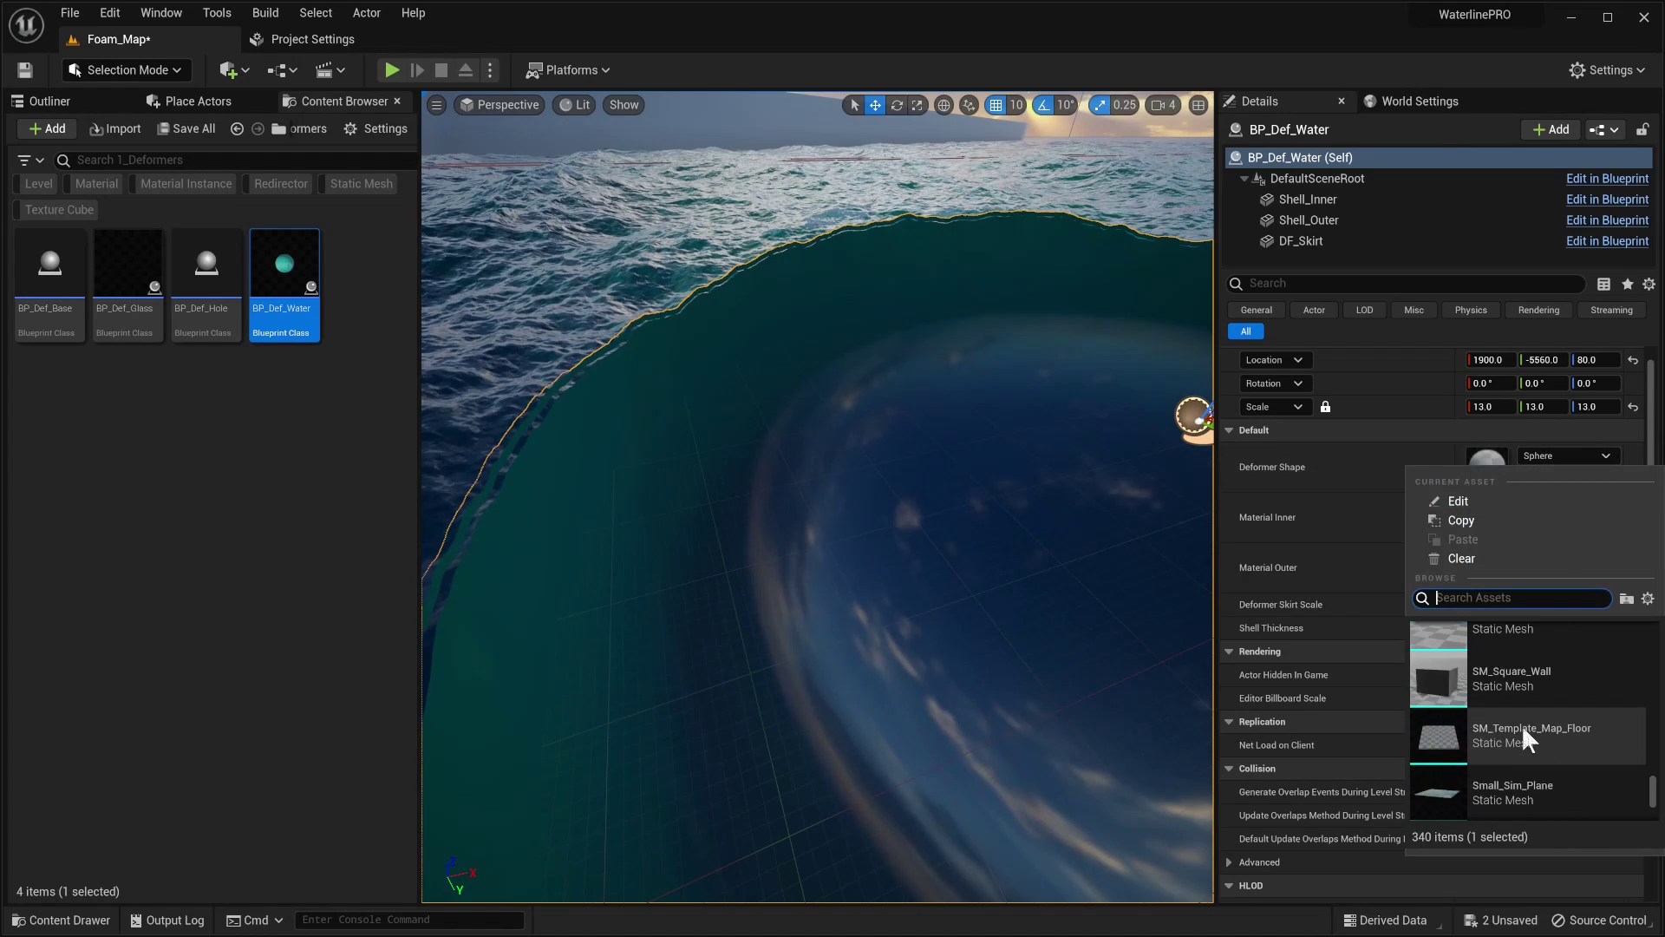
pyautogui.write('cube')
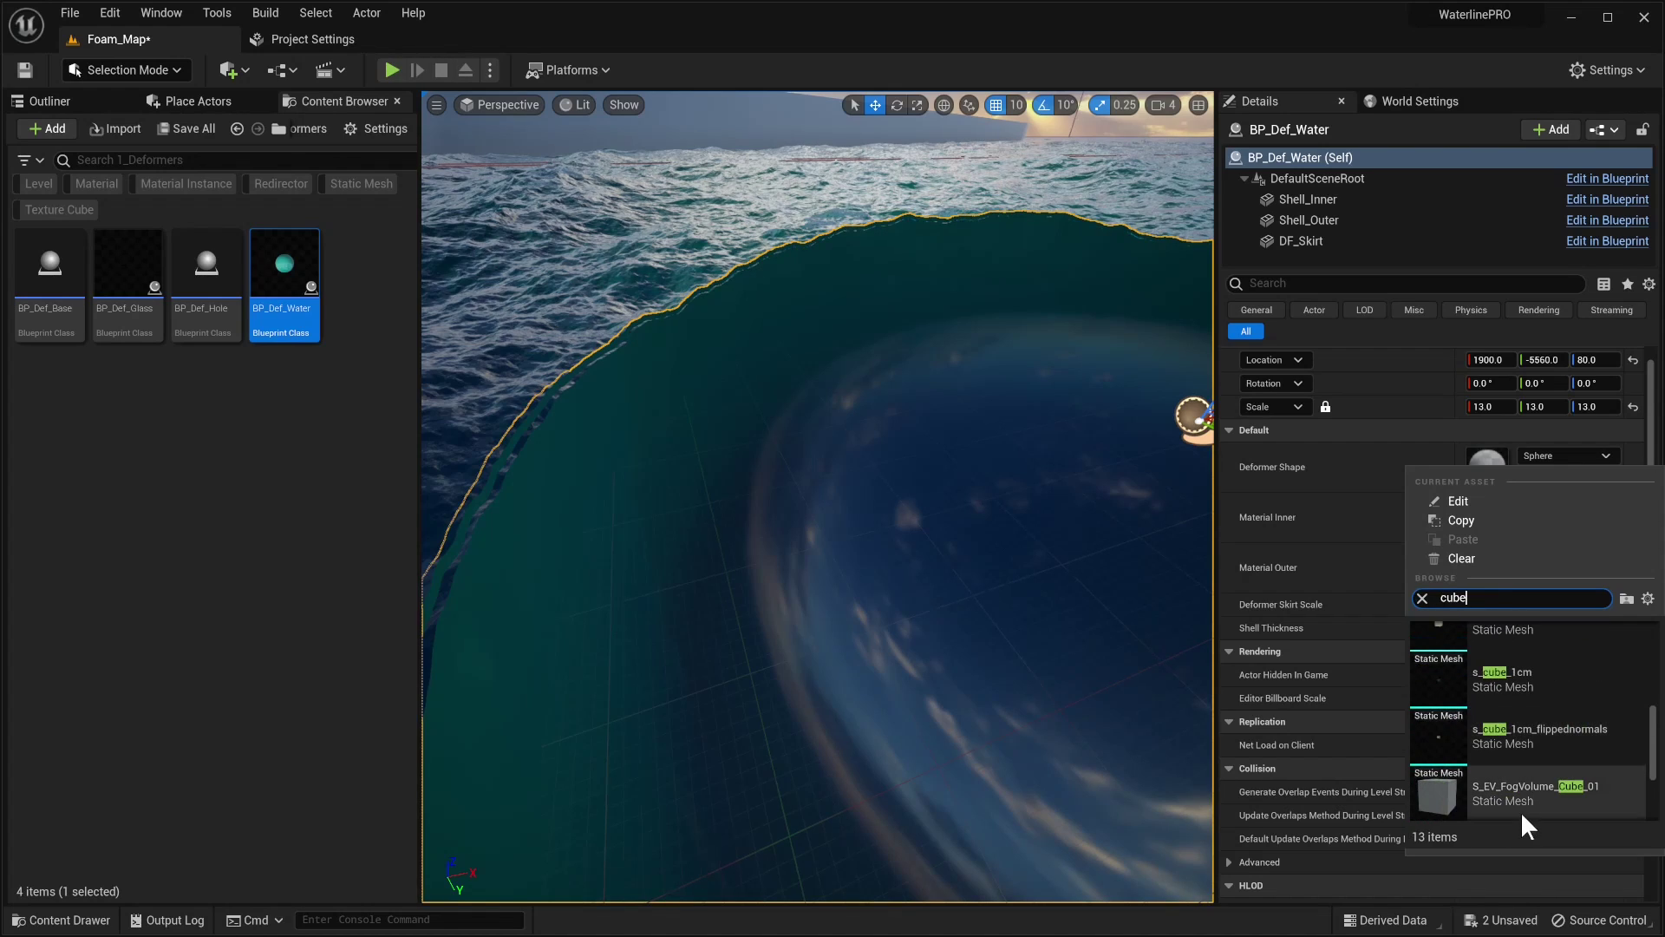
pyautogui.scroll(3, 1514, 763)
pyautogui.click(1539, 706)
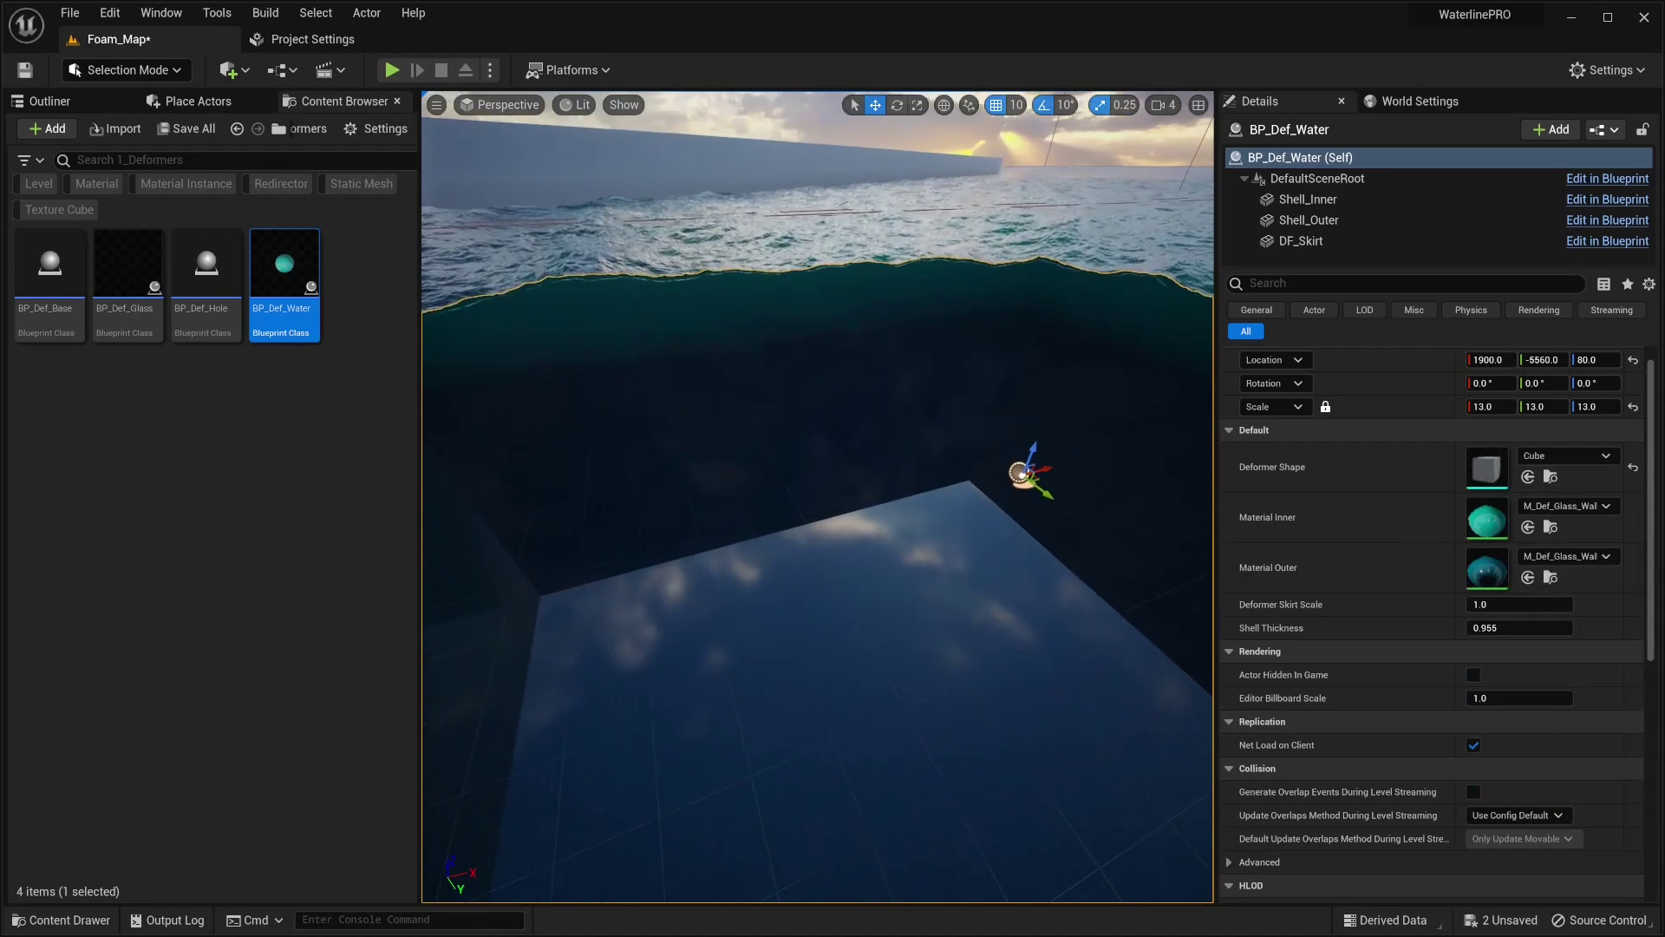
# Step: Rotate the cube-shaped water deformer to -30° about Z
pyautogui.press('e')
pyautogui.moveTo(918, 514); pyautogui.dragTo(895, 522)
pyautogui.moveTo(820, 529); pyautogui.dragTo(737, 542, button='right')
pyautogui.moveTo(867, 503); pyautogui.dragTo(781, 534, button='right')
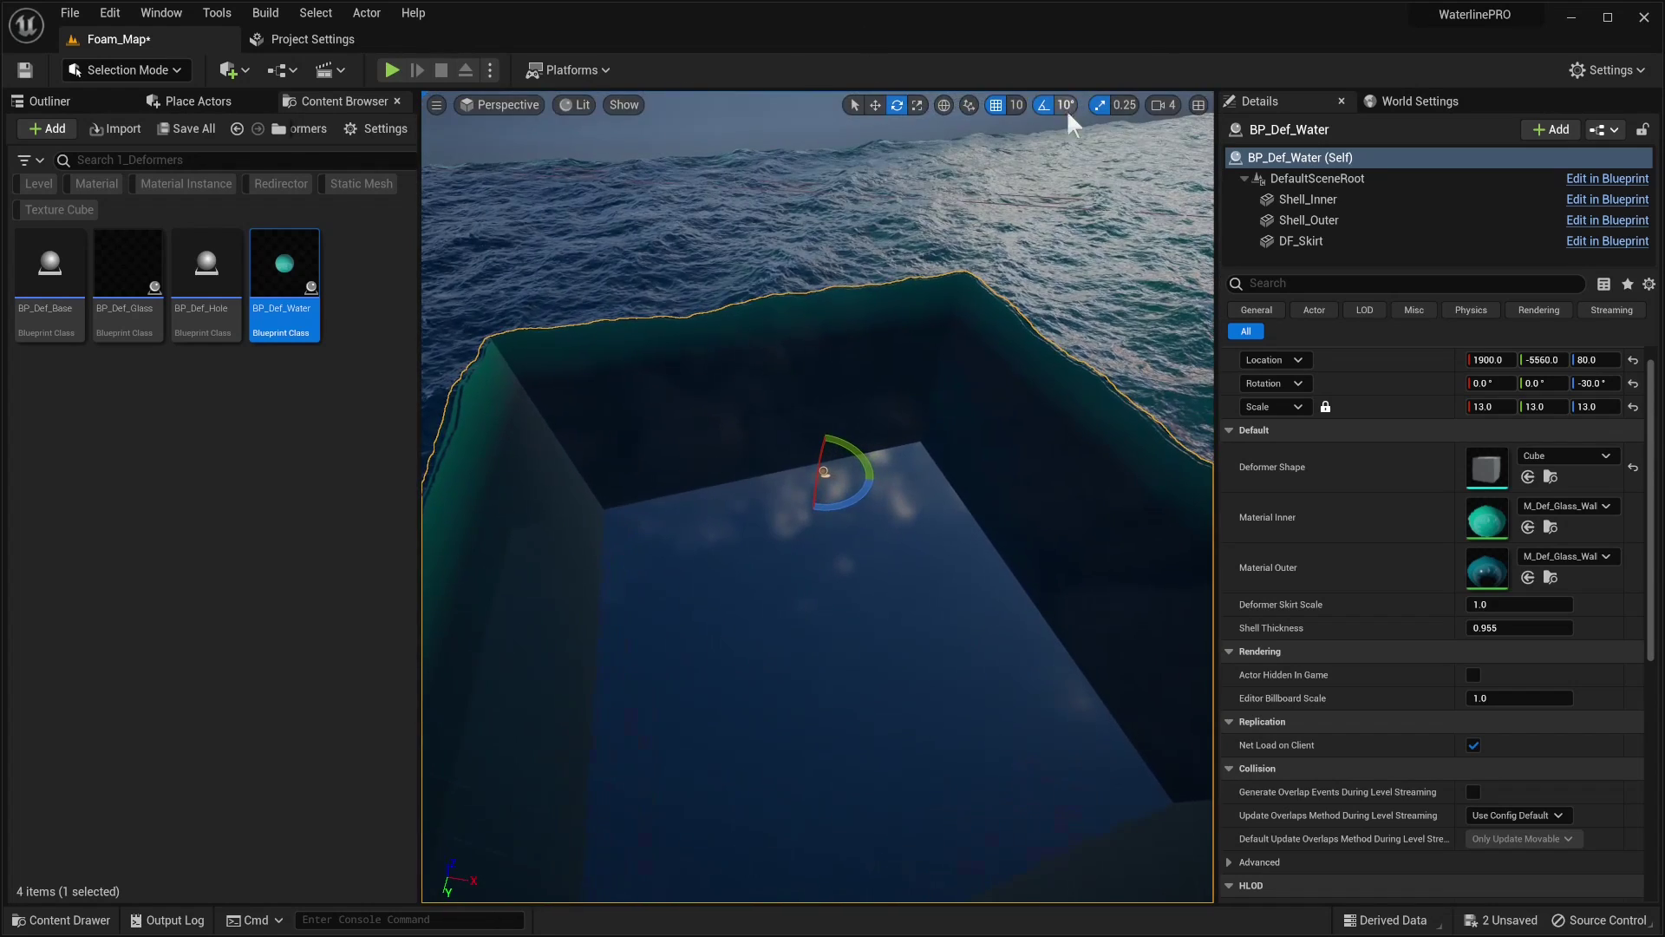
# Step: Switch the transform gizmo to local space and set the water deformer's Y rotation to 45°
pyautogui.click(945, 105)
pyautogui.moveTo(739, 635); pyautogui.dragTo(870, 559, button='right')
pyautogui.moveTo(934, 488); pyautogui.dragTo(816, 495, button='right')
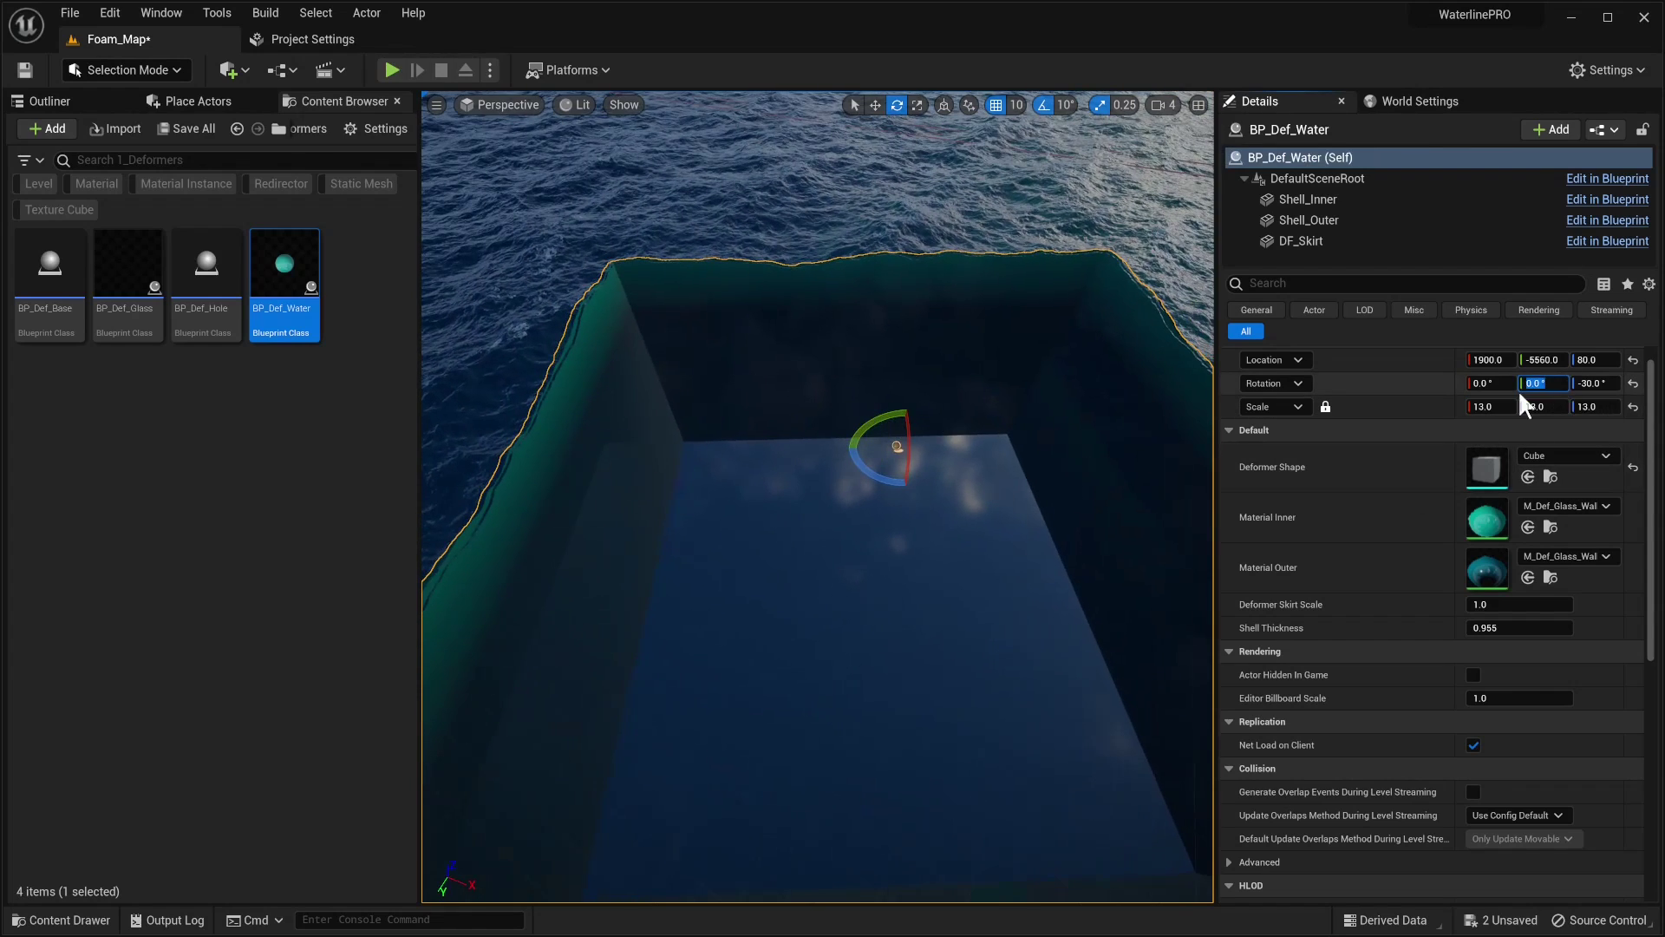
pyautogui.press('Return')
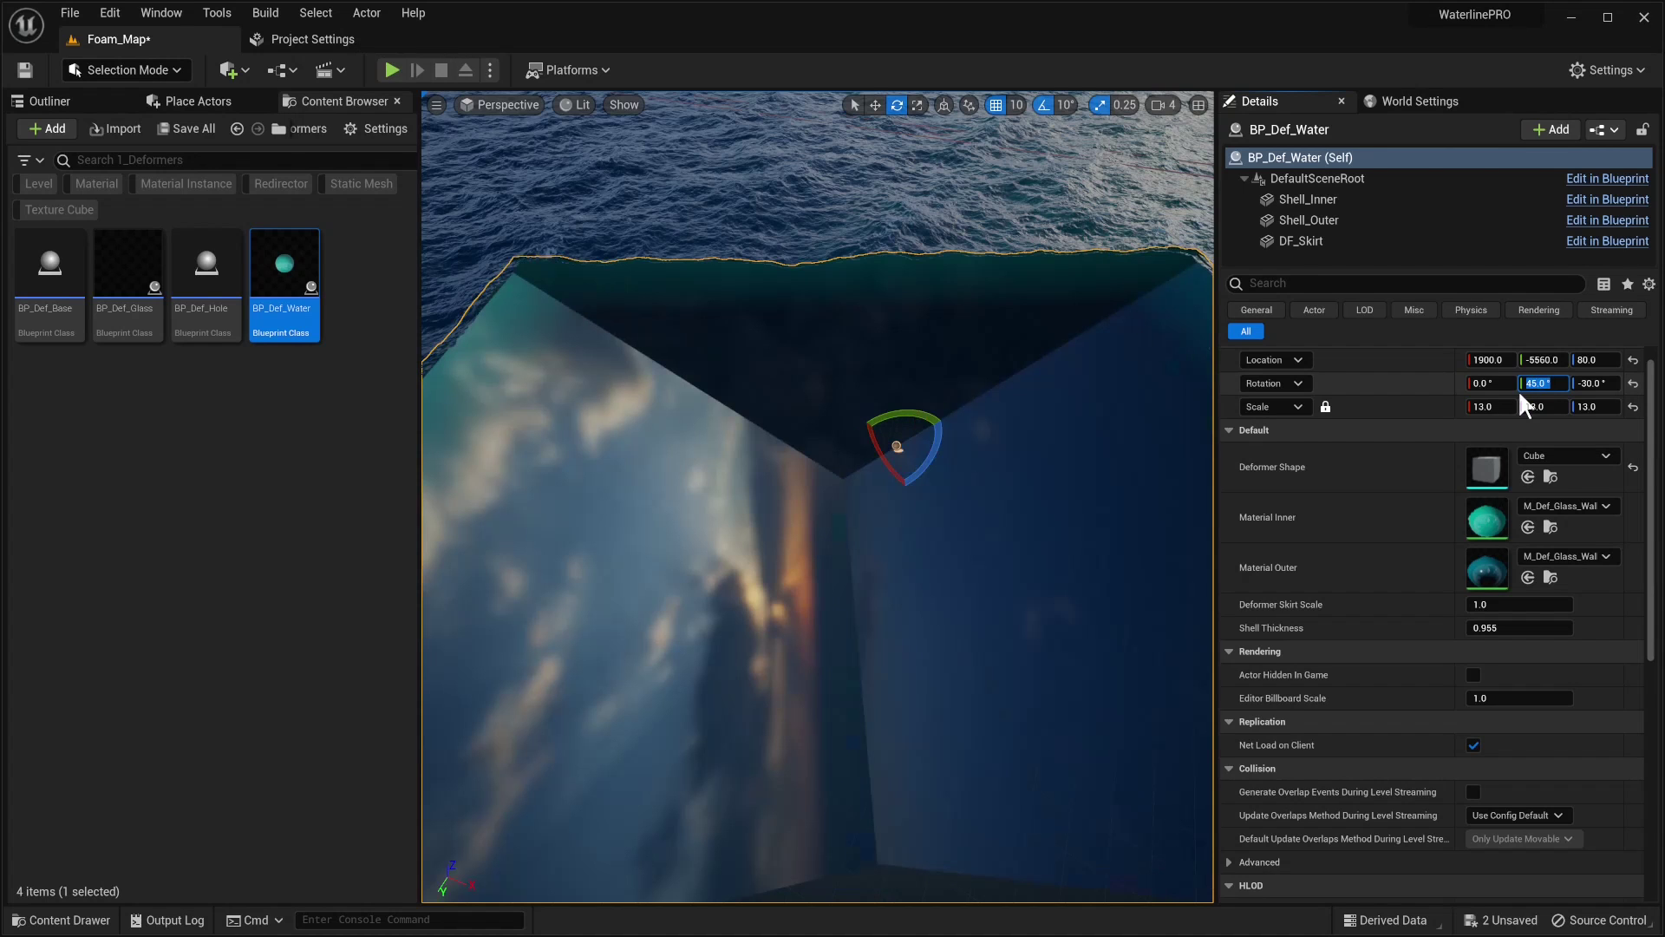
# Step: Move the tilted water deformer to about X 1420, Y -6391 and lower it to Z -1130
pyautogui.moveTo(980, 529); pyautogui.dragTo(1127, 469, button='right')
pyautogui.moveTo(981, 433); pyautogui.dragTo(869, 383, button='right')
pyautogui.press('r')
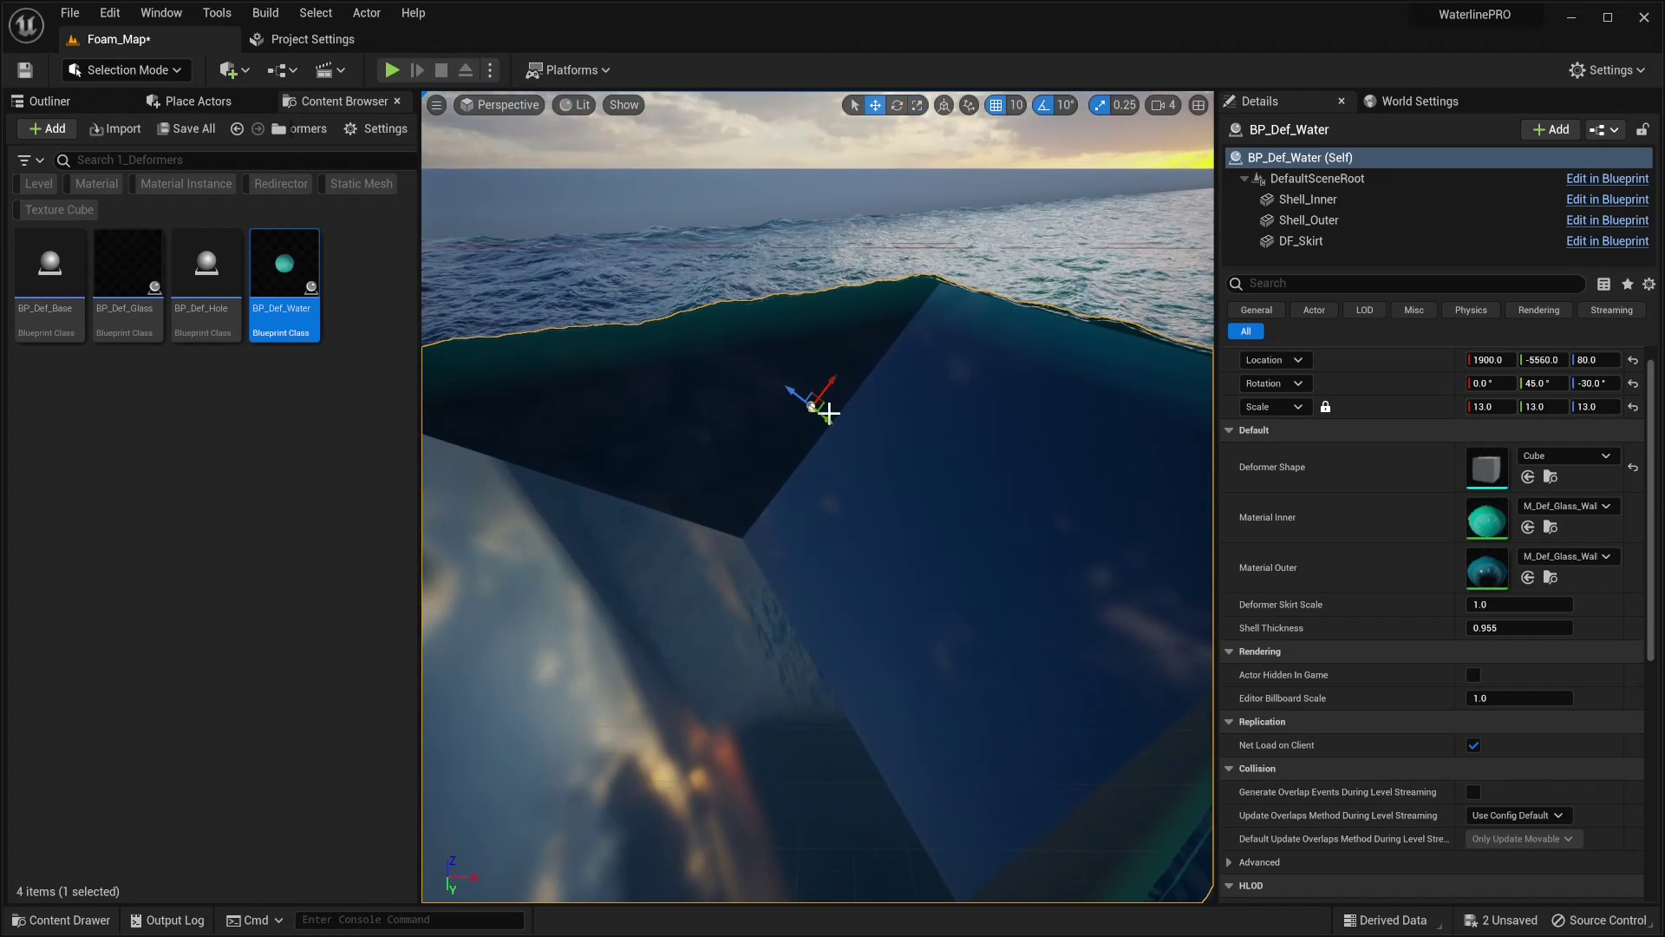
pyautogui.moveTo(828, 413); pyautogui.dragTo(964, 544)
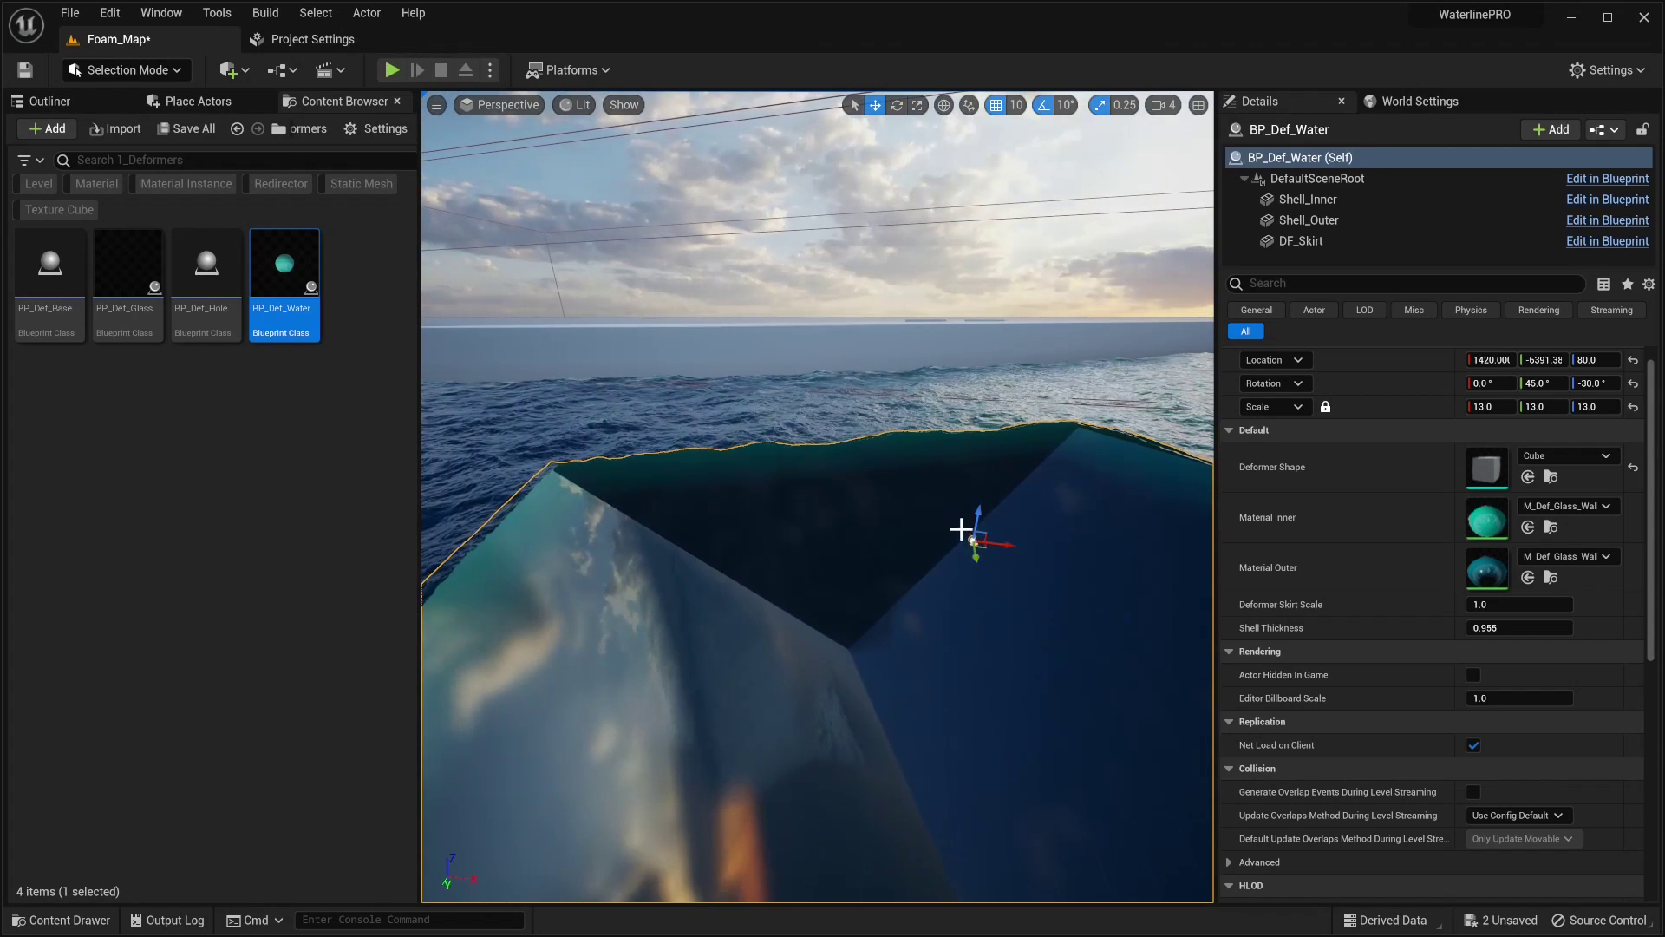
pyautogui.moveTo(977, 514); pyautogui.dragTo(1015, 708)
pyautogui.moveTo(935, 537); pyautogui.dragTo(859, 588, button='right')
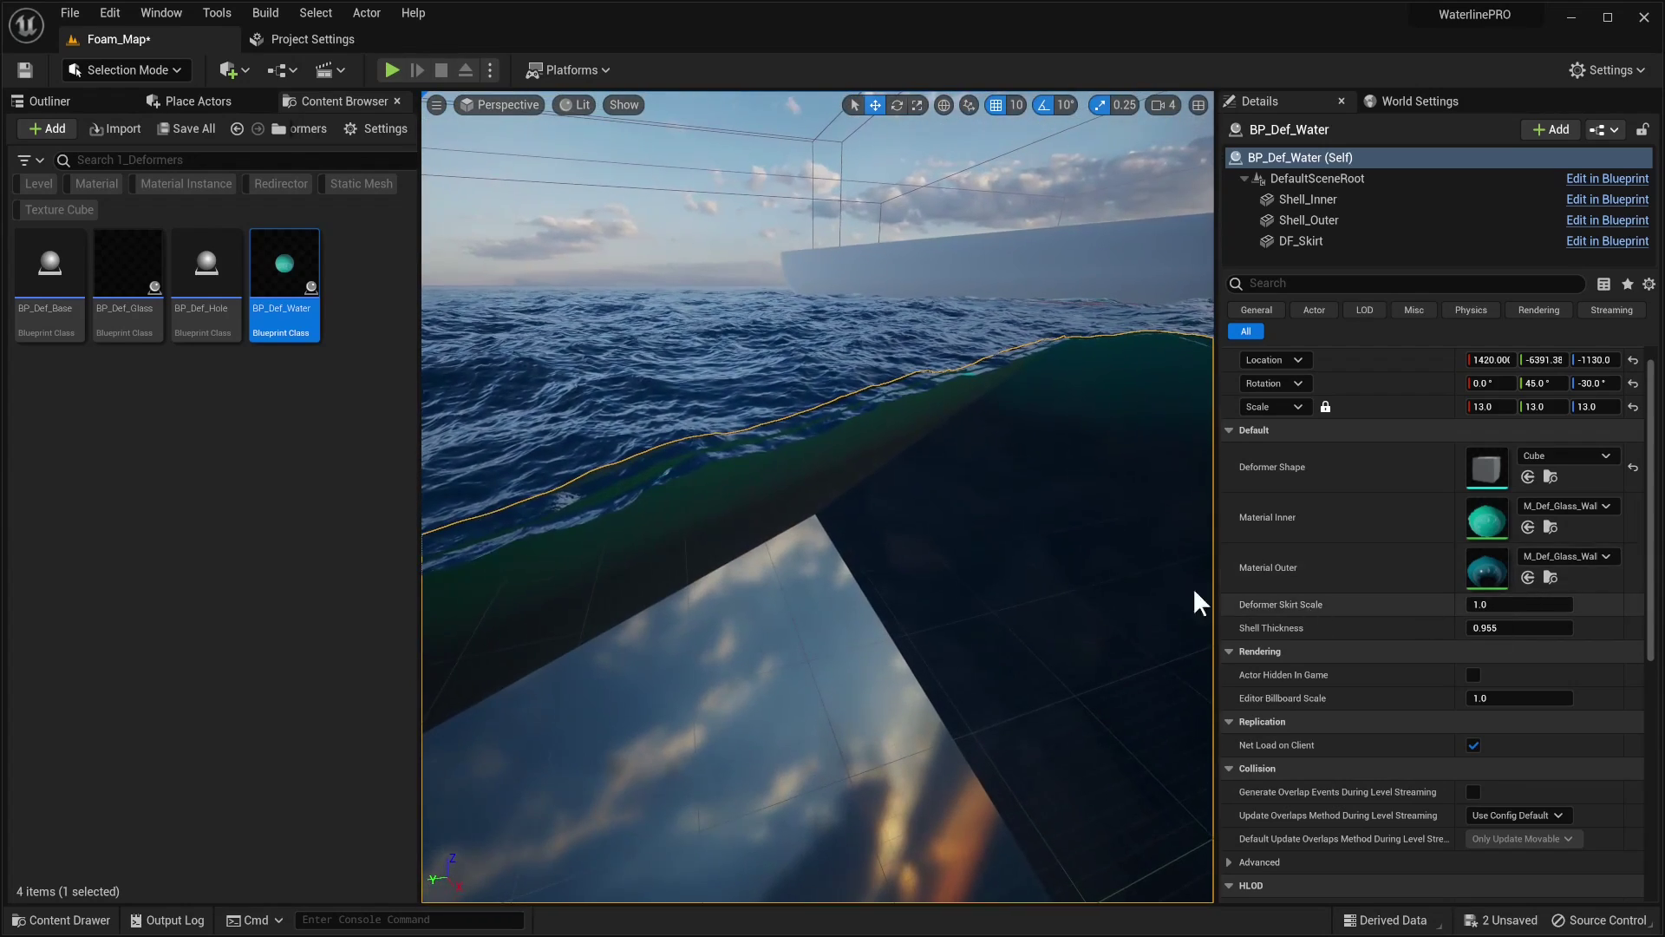
pyautogui.moveTo(1153, 574); pyautogui.dragTo(1153, 574, button='right')
# Step: Try a Shell Thickness of about 1.006 on the water deformer and undo the change
pyautogui.moveTo(1501, 636); pyautogui.dragTo(1532, 633)
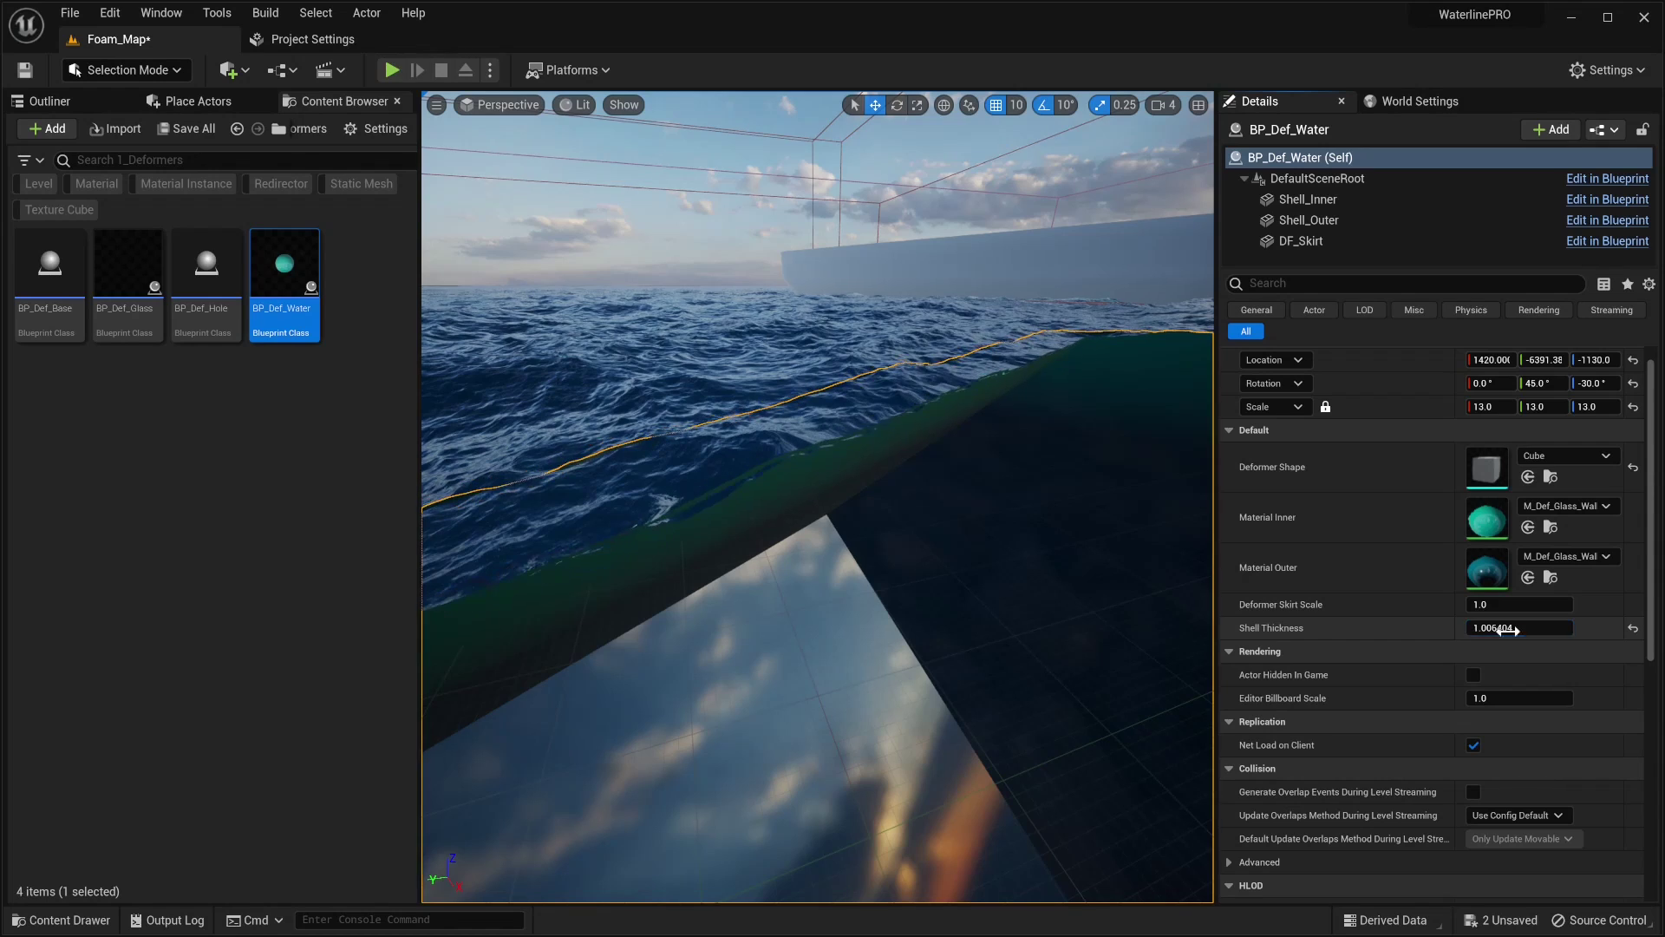
pyautogui.moveTo(940, 514); pyautogui.dragTo(1027, 514, button='right')
pyautogui.hotkey('ctrl', 'z')
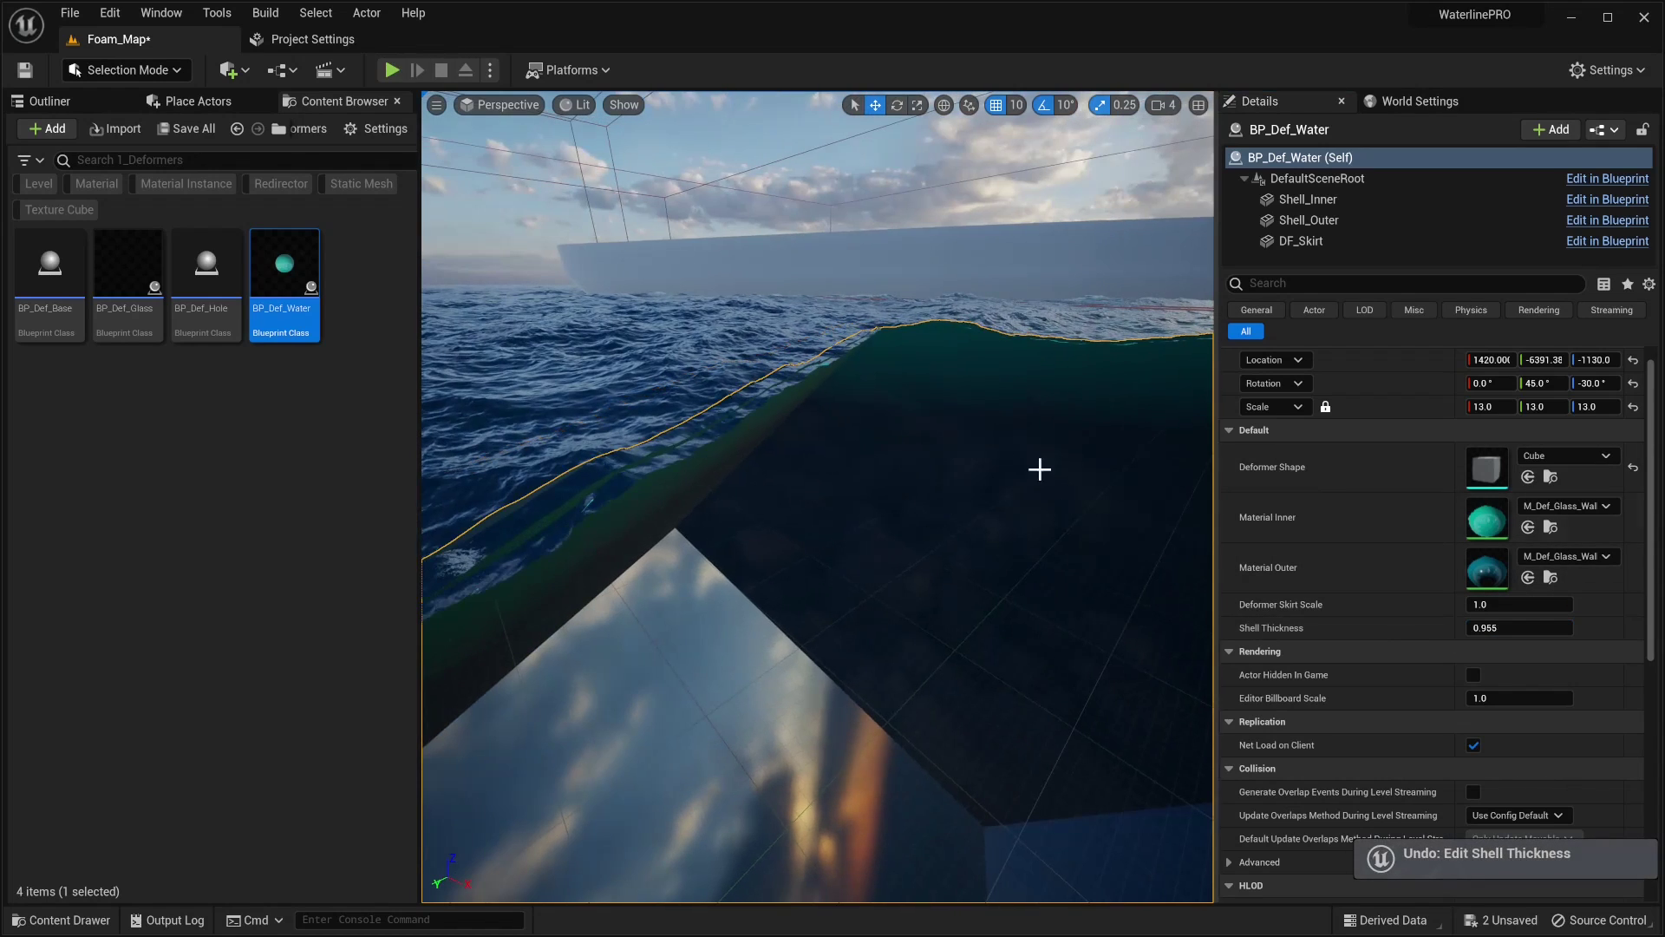
# Step: Open the water deformer's inner material instance, try an Offset of -0.272 and undo the change
pyautogui.doubleClick(1488, 531)
pyautogui.scroll(-10, 1157, 528)
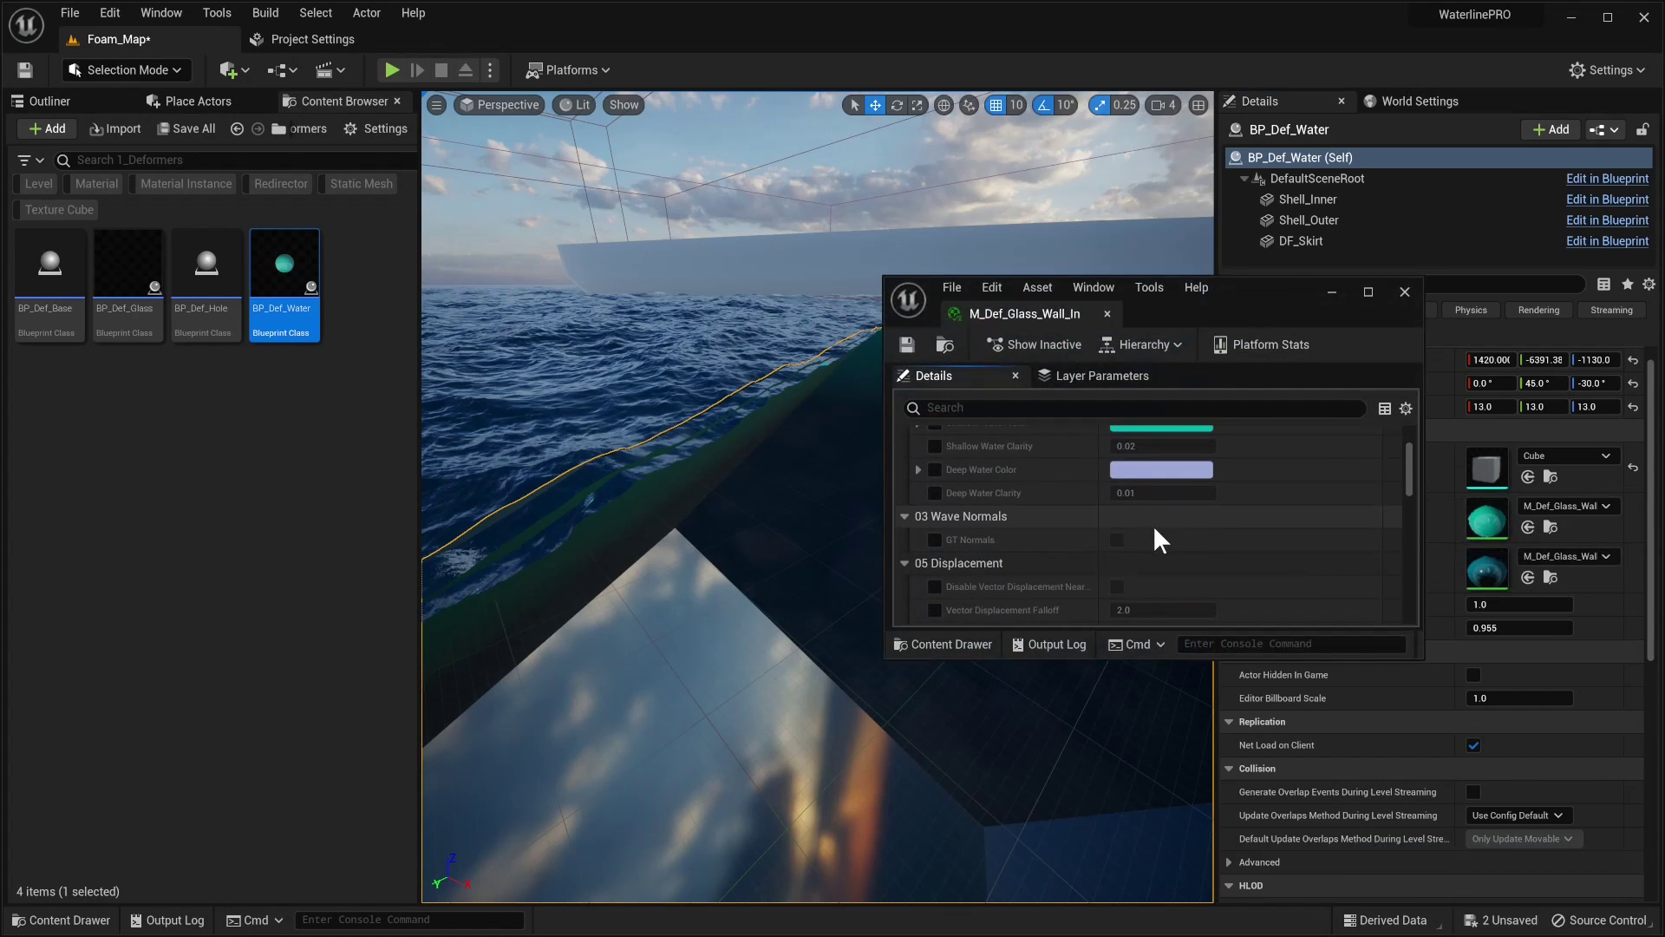
pyautogui.scroll(-5, 1157, 528)
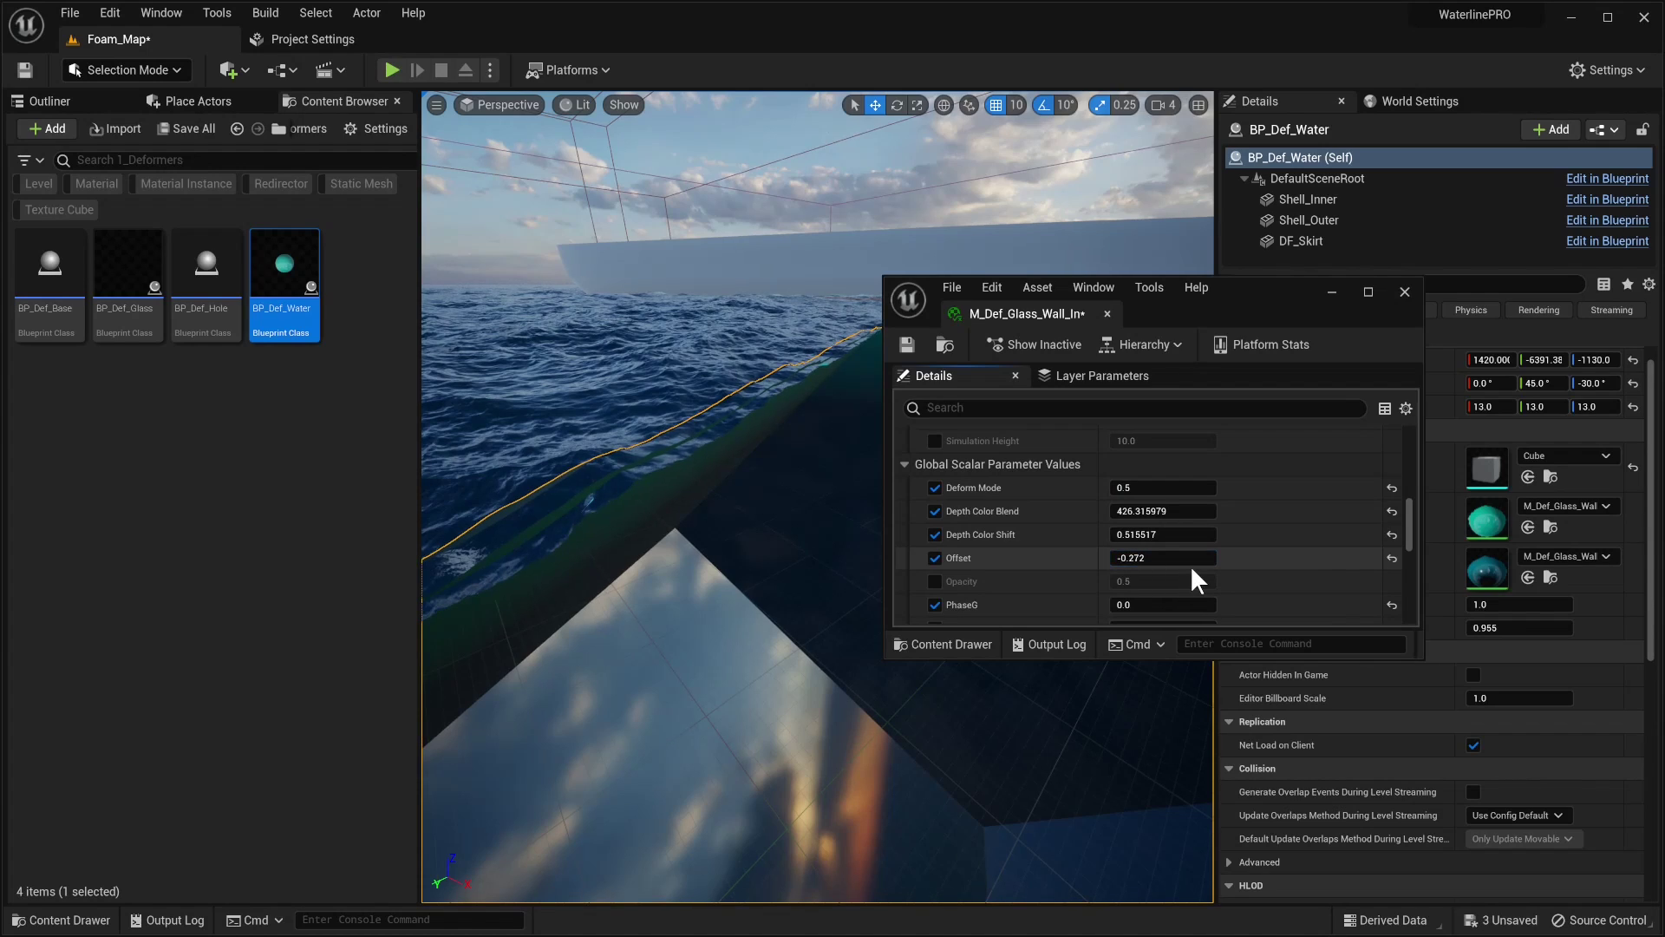
pyautogui.hotkey('ctrl', 'z')
# Step: Try a Shell Scale of 0.0045 in the inner wall material, undo it and close the material instance
pyautogui.scroll(-3, 1157, 559)
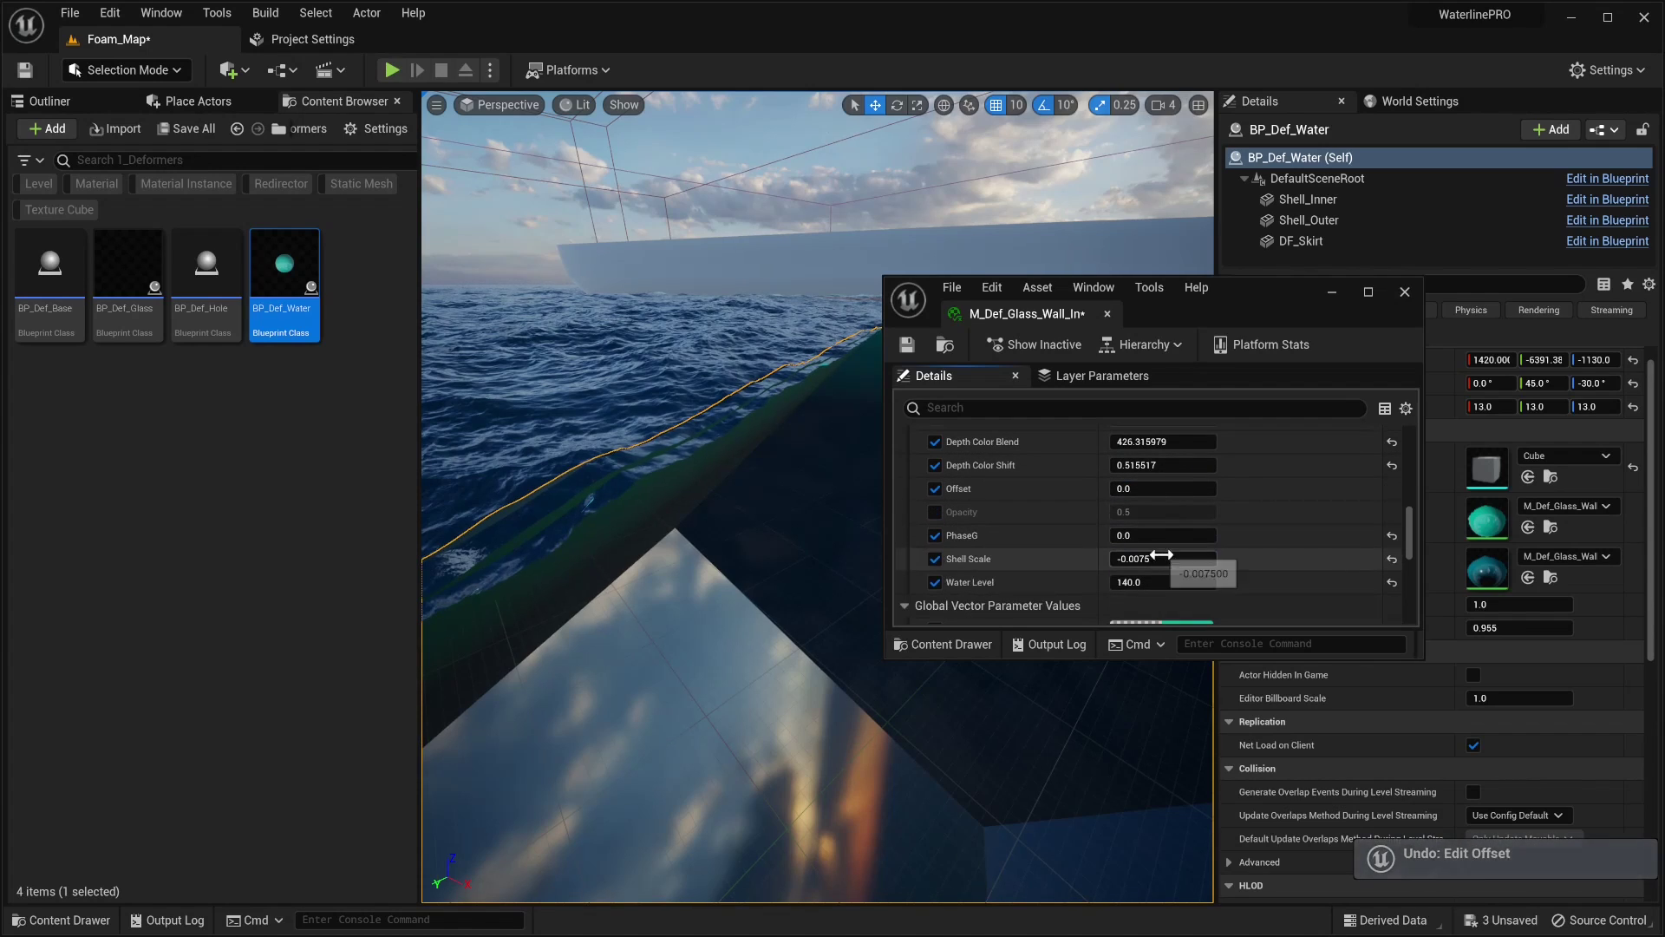
pyautogui.click(1157, 559)
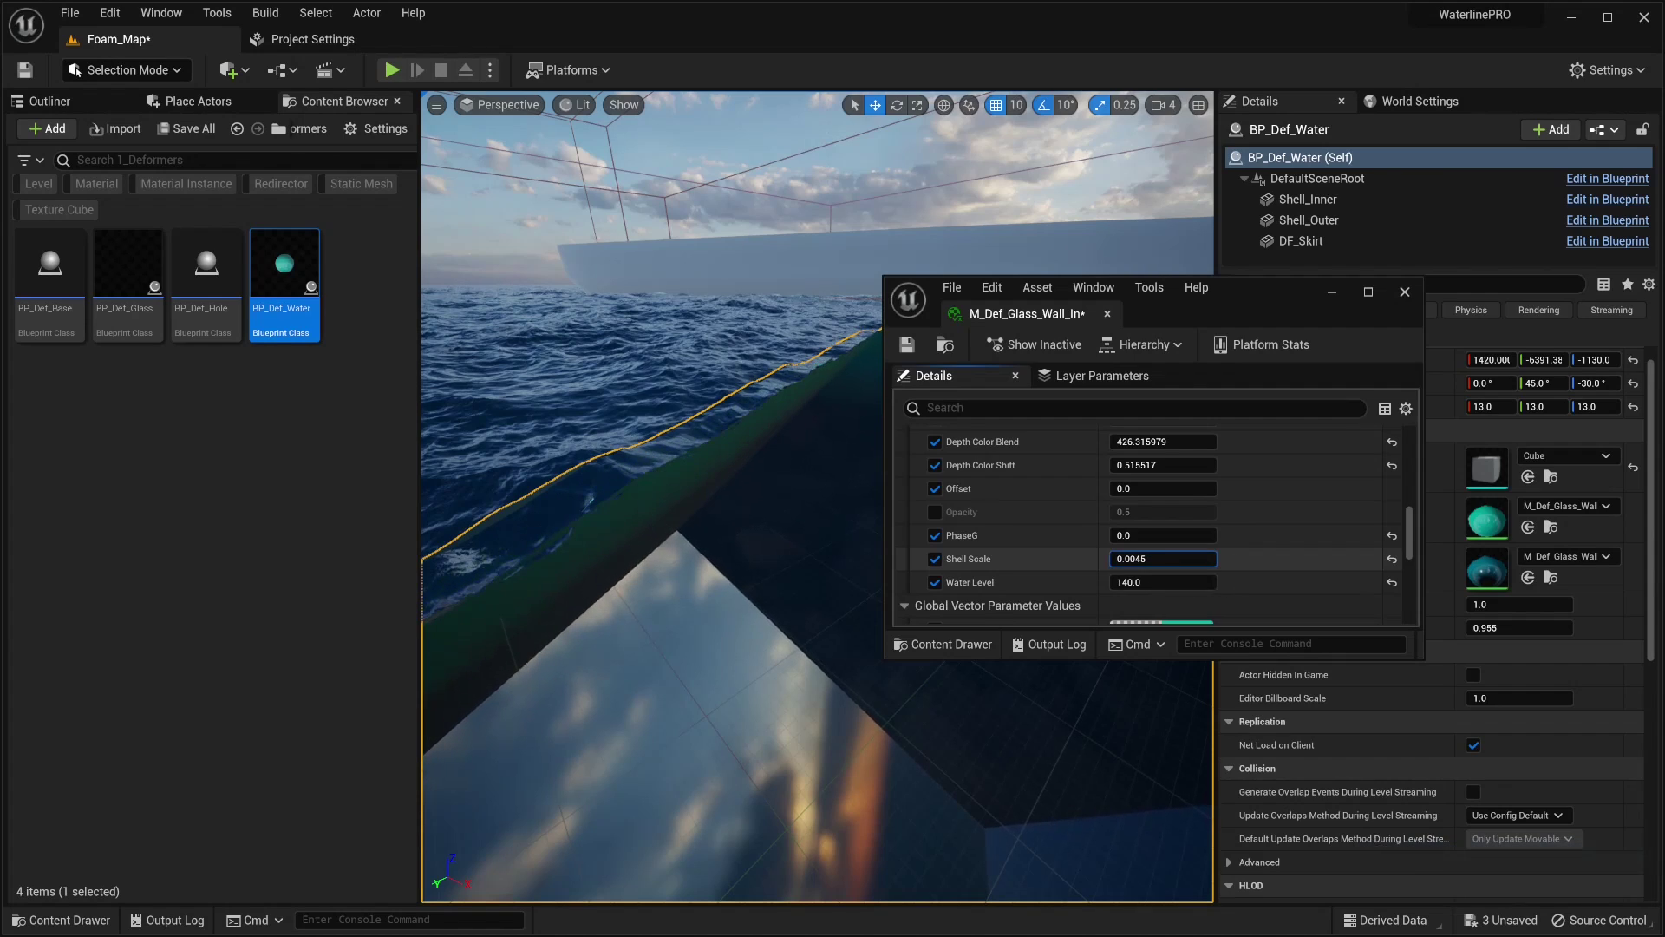
pyautogui.hotkey('ctrl', 'z')
pyautogui.scroll(-8, 1241, 498)
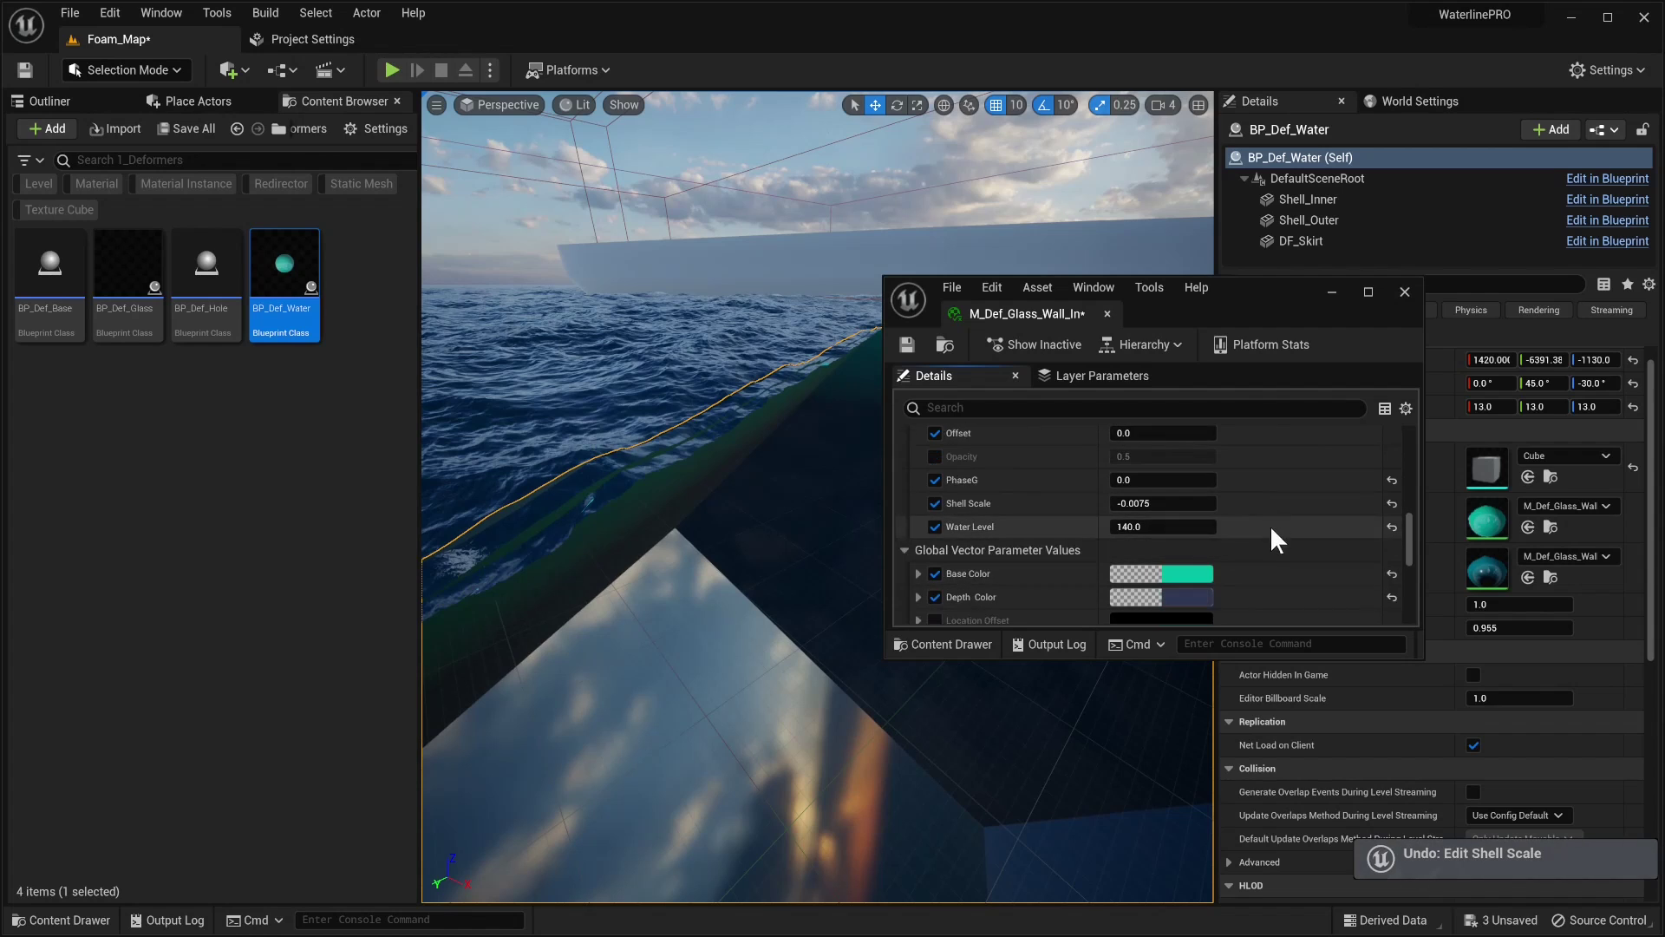
pyautogui.scroll(5, 1264, 553)
pyautogui.moveTo(803, 529); pyautogui.dragTo(997, 555, button='right')
pyautogui.click(1107, 314)
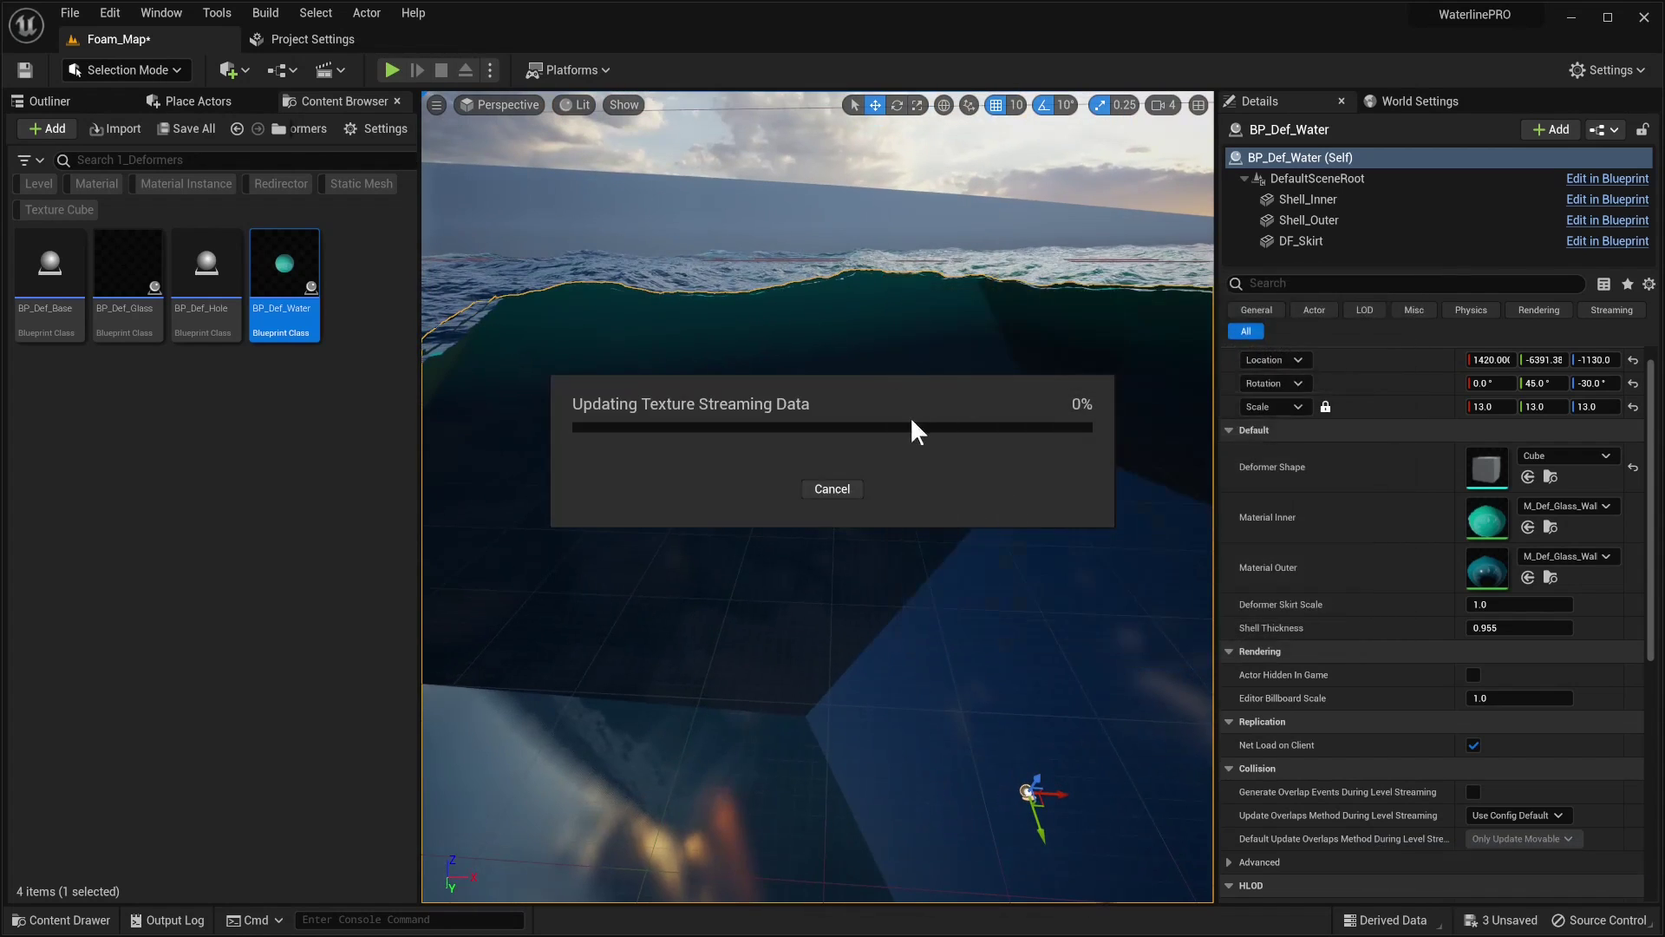
# Step: Rotate the cube-shaped water deformer freely to about 75.7° X, 69.4° Y and 46.5° Z
pyautogui.moveTo(896, 577); pyautogui.dragTo(812, 621, button='right')
pyautogui.press('e')
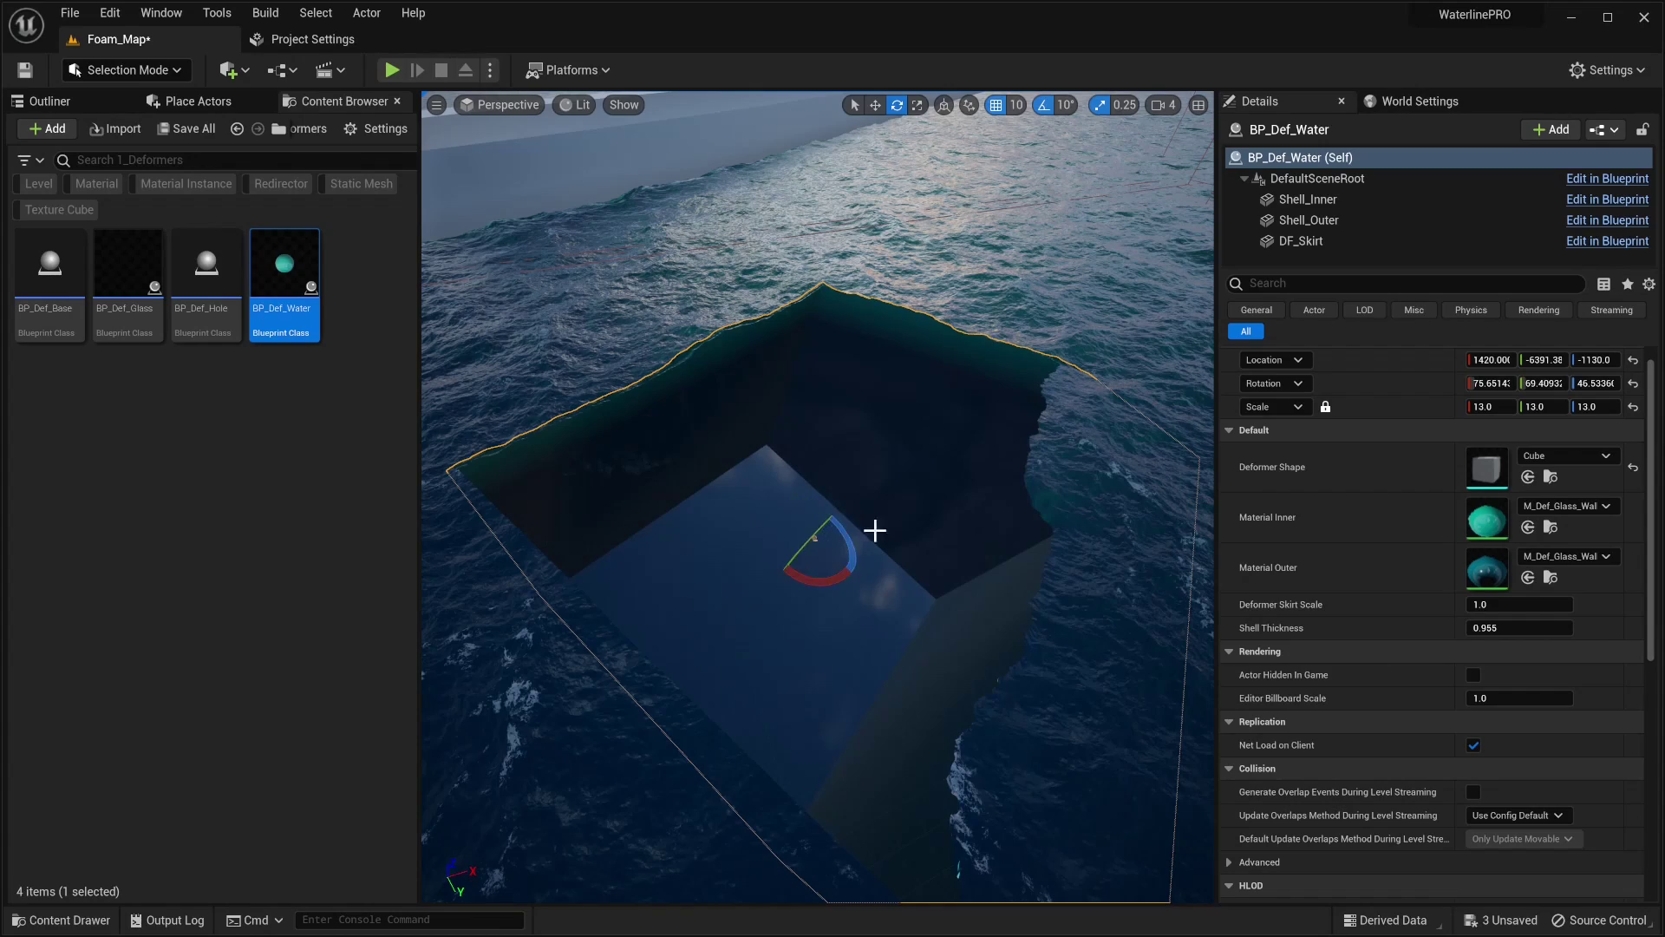
pyautogui.moveTo(875, 530); pyautogui.dragTo(738, 475, button='right')
pyautogui.moveTo(674, 608); pyautogui.dragTo(899, 491, button='right')
pyautogui.press('w')
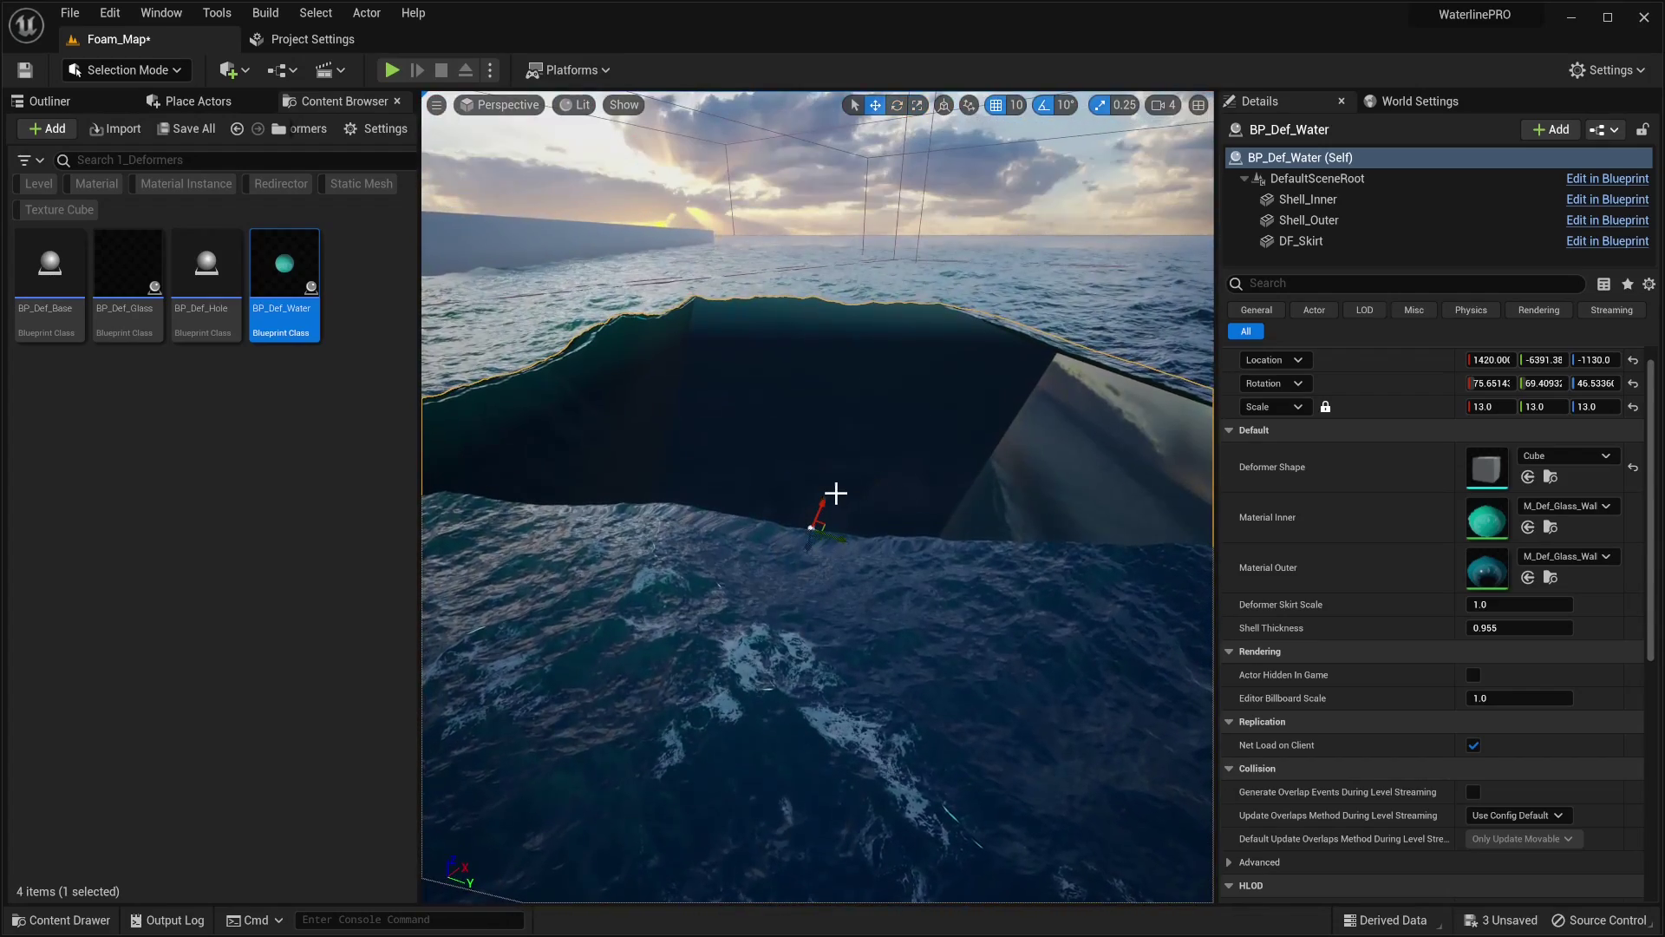
# Step: Switch the transform gizmo to world space and raise the tilted water deformer to Z -210
pyautogui.click(944, 105)
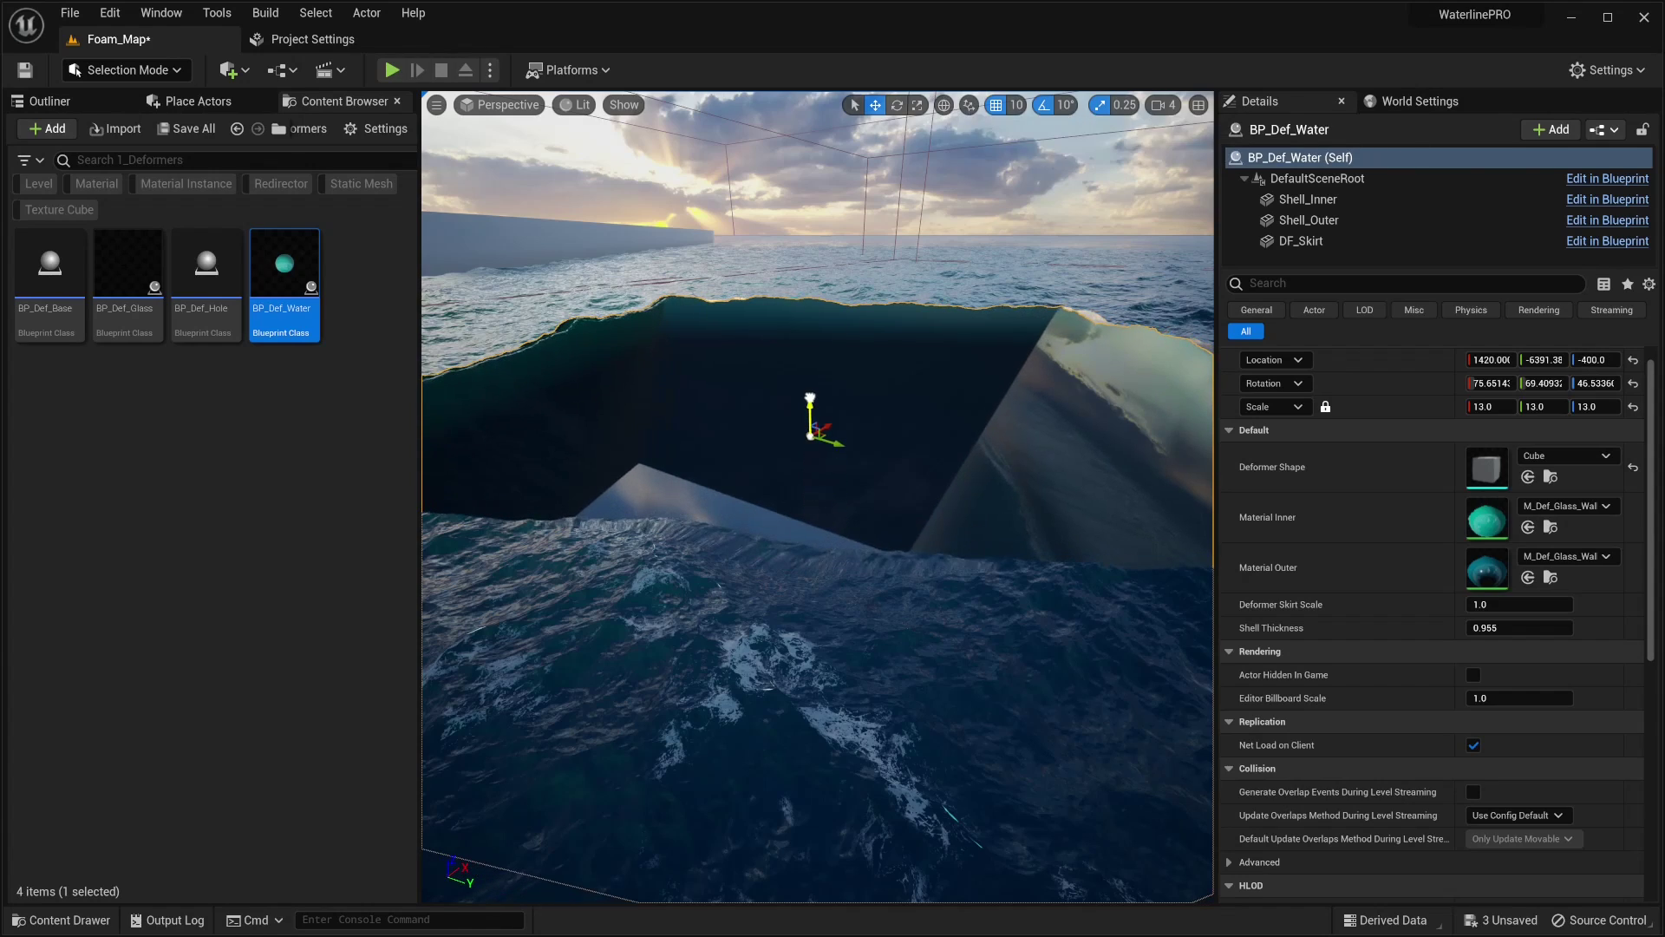
pyautogui.moveTo(810, 398); pyautogui.dragTo(811, 363)
pyautogui.moveTo(1038, 265); pyautogui.dragTo(834, 430, button='right')
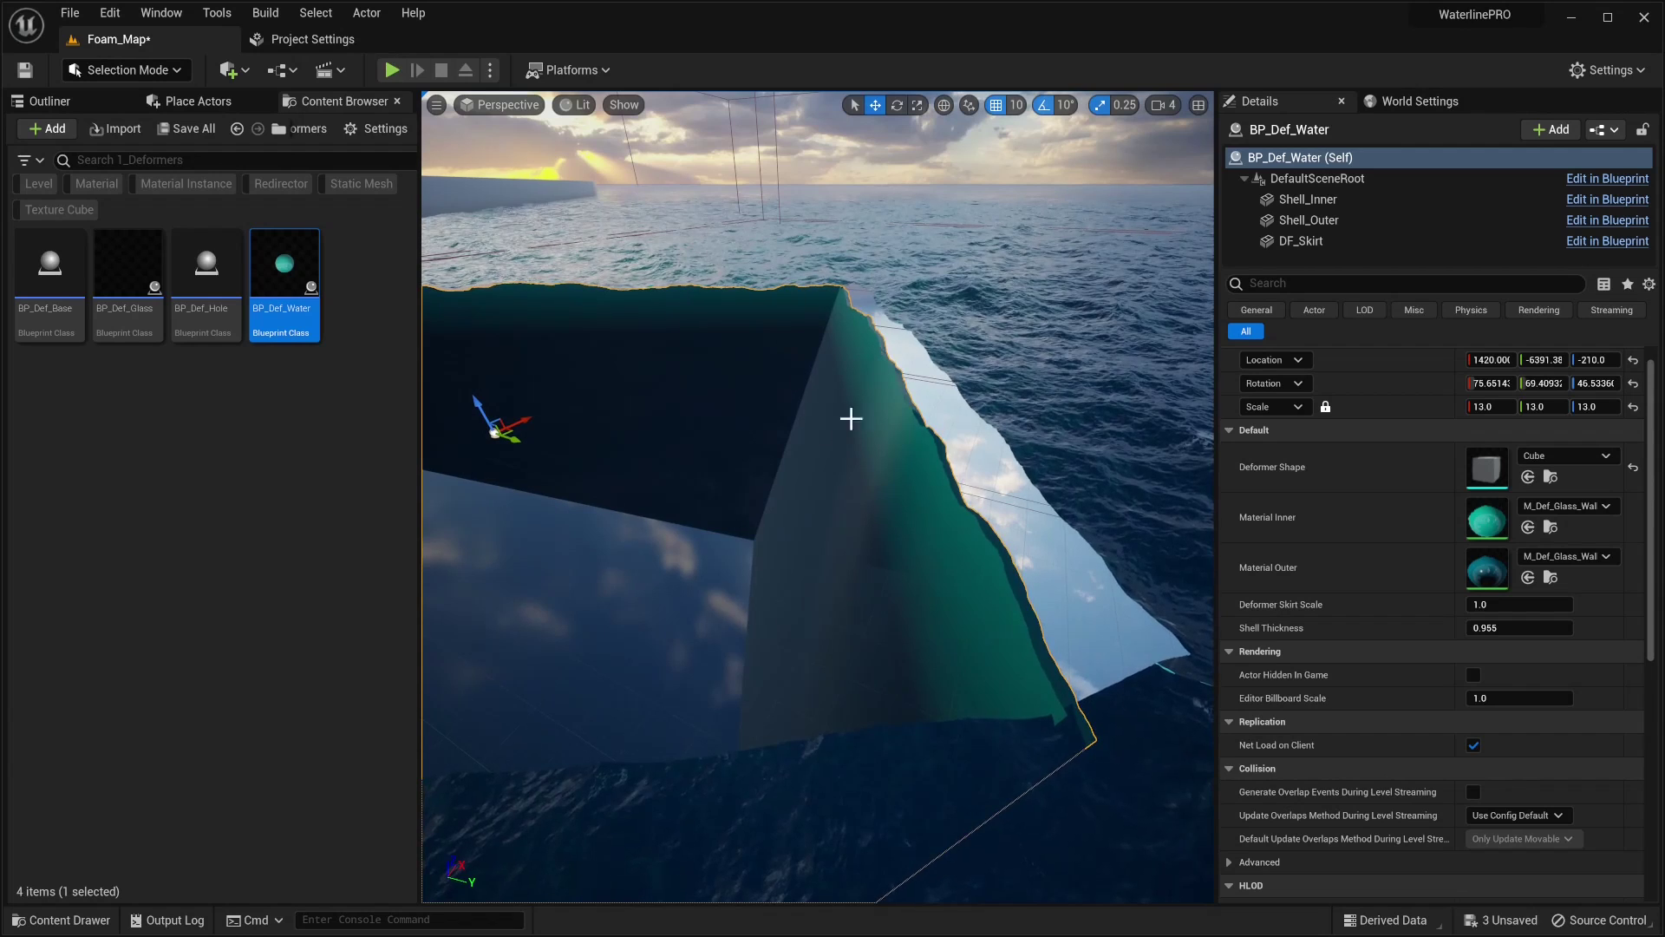
pyautogui.moveTo(737, 659); pyautogui.dragTo(743, 653, button='right')
pyautogui.moveTo(972, 425); pyautogui.dragTo(983, 395, button='right')
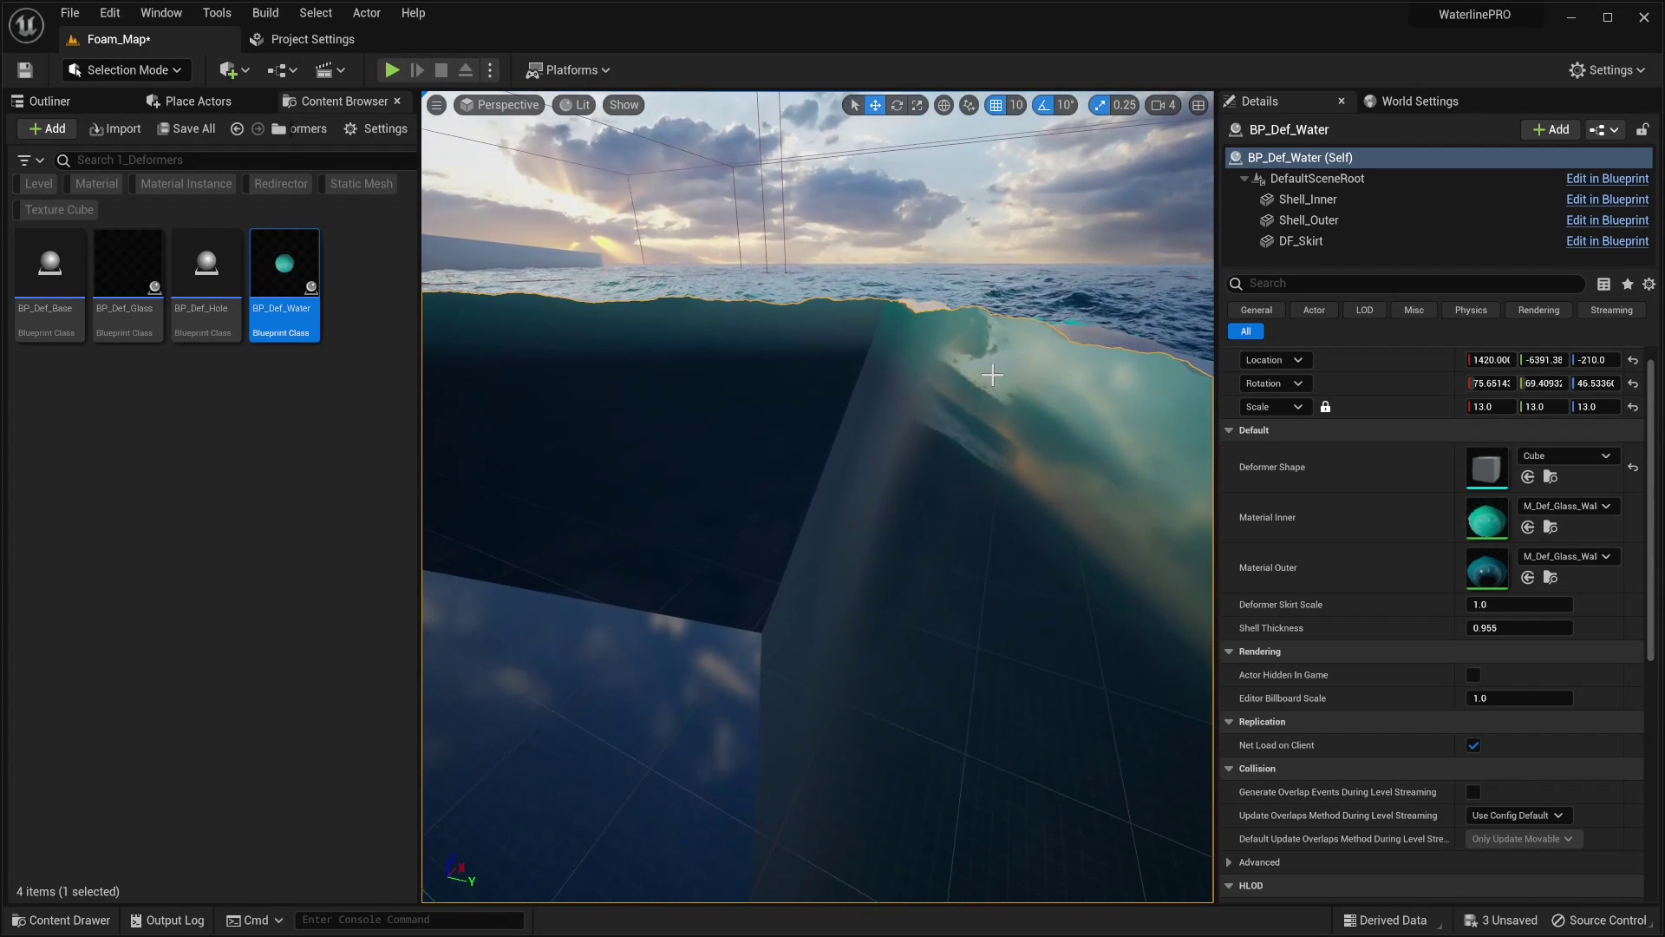
pyautogui.moveTo(902, 457); pyautogui.dragTo(759, 416, button='right')
pyautogui.moveTo(643, 424); pyautogui.dragTo(986, 476, button='right')
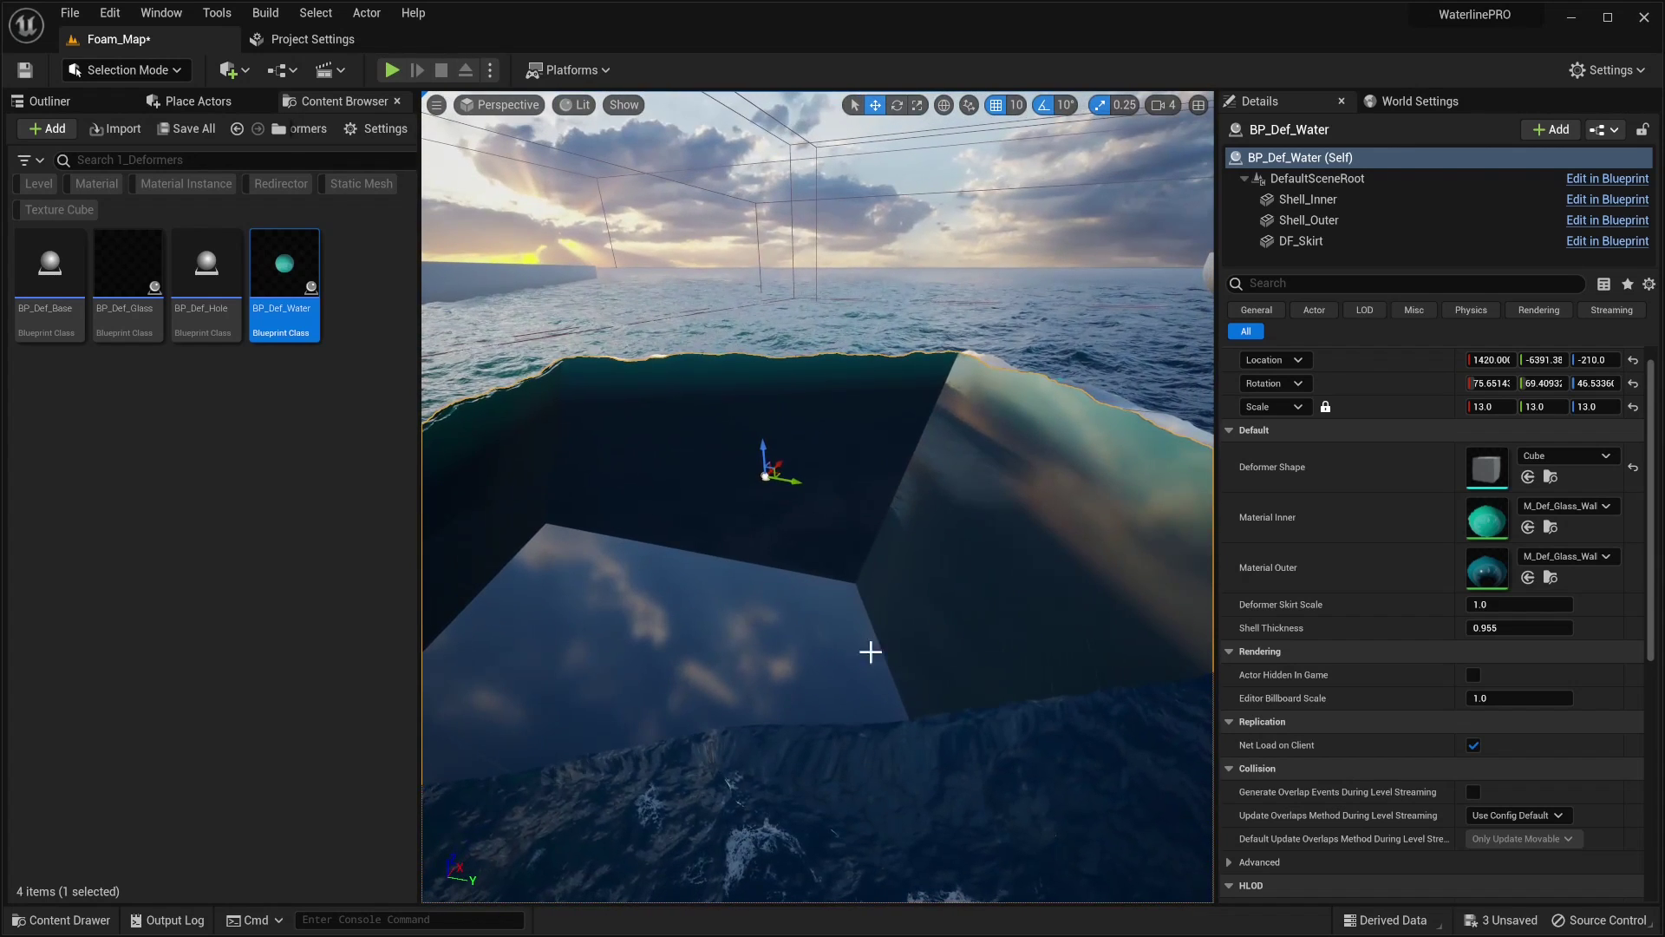
# Step: Undo the latest raises of the water deformer and the transform change before them
pyautogui.moveTo(1048, 364); pyautogui.dragTo(655, 603, button='right')
pyautogui.hotkey('ctrl', 'z')
pyautogui.hotkey('ctrl', 'z')
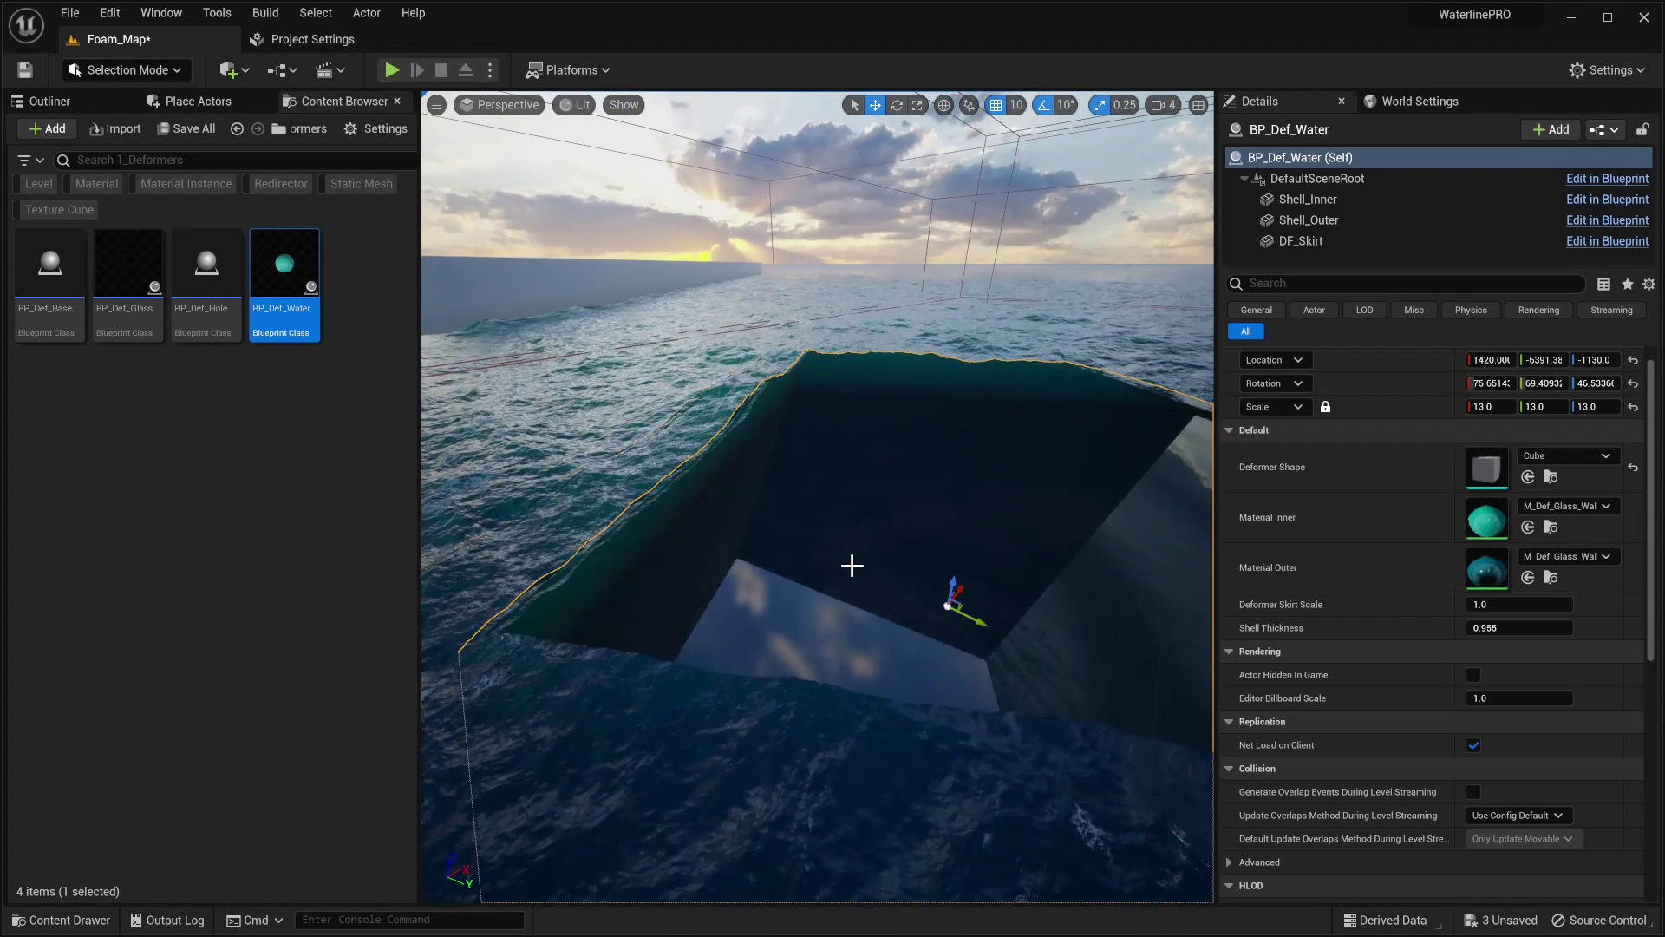
pyautogui.hotkey('ctrl', 'z')
# Step: Delete the cube-shaped water deformer from the ocean level
pyautogui.moveTo(917, 547); pyautogui.dragTo(677, 534, button='right')
pyautogui.moveTo(893, 598); pyautogui.dragTo(807, 573, button='right')
pyautogui.moveTo(941, 651); pyautogui.dragTo(935, 767, button='right')
pyautogui.moveTo(867, 724); pyautogui.dragTo(578, 404)
pyautogui.moveTo(1076, 451); pyautogui.dragTo(1284, 573, button='right')
pyautogui.moveTo(818, 496); pyautogui.dragTo(1084, 395, button='right')
pyautogui.moveTo(977, 513); pyautogui.dragTo(1092, 538, button='right')
pyautogui.moveTo(737, 598); pyautogui.dragTo(895, 532, button='right')
pyautogui.moveTo(943, 501)
pyautogui.mouseDown()
pyautogui.moveTo(910, 486)
pyautogui.moveTo(937, 471)
pyautogui.mouseUp()
pyautogui.press('Delete')
# Step: Place a BP_Def_Glass deformer on the ocean, scale it uniformly to 13.75 and lower it to Z 70
pyautogui.moveTo(619, 332); pyautogui.dragTo(640, 358, button='right')
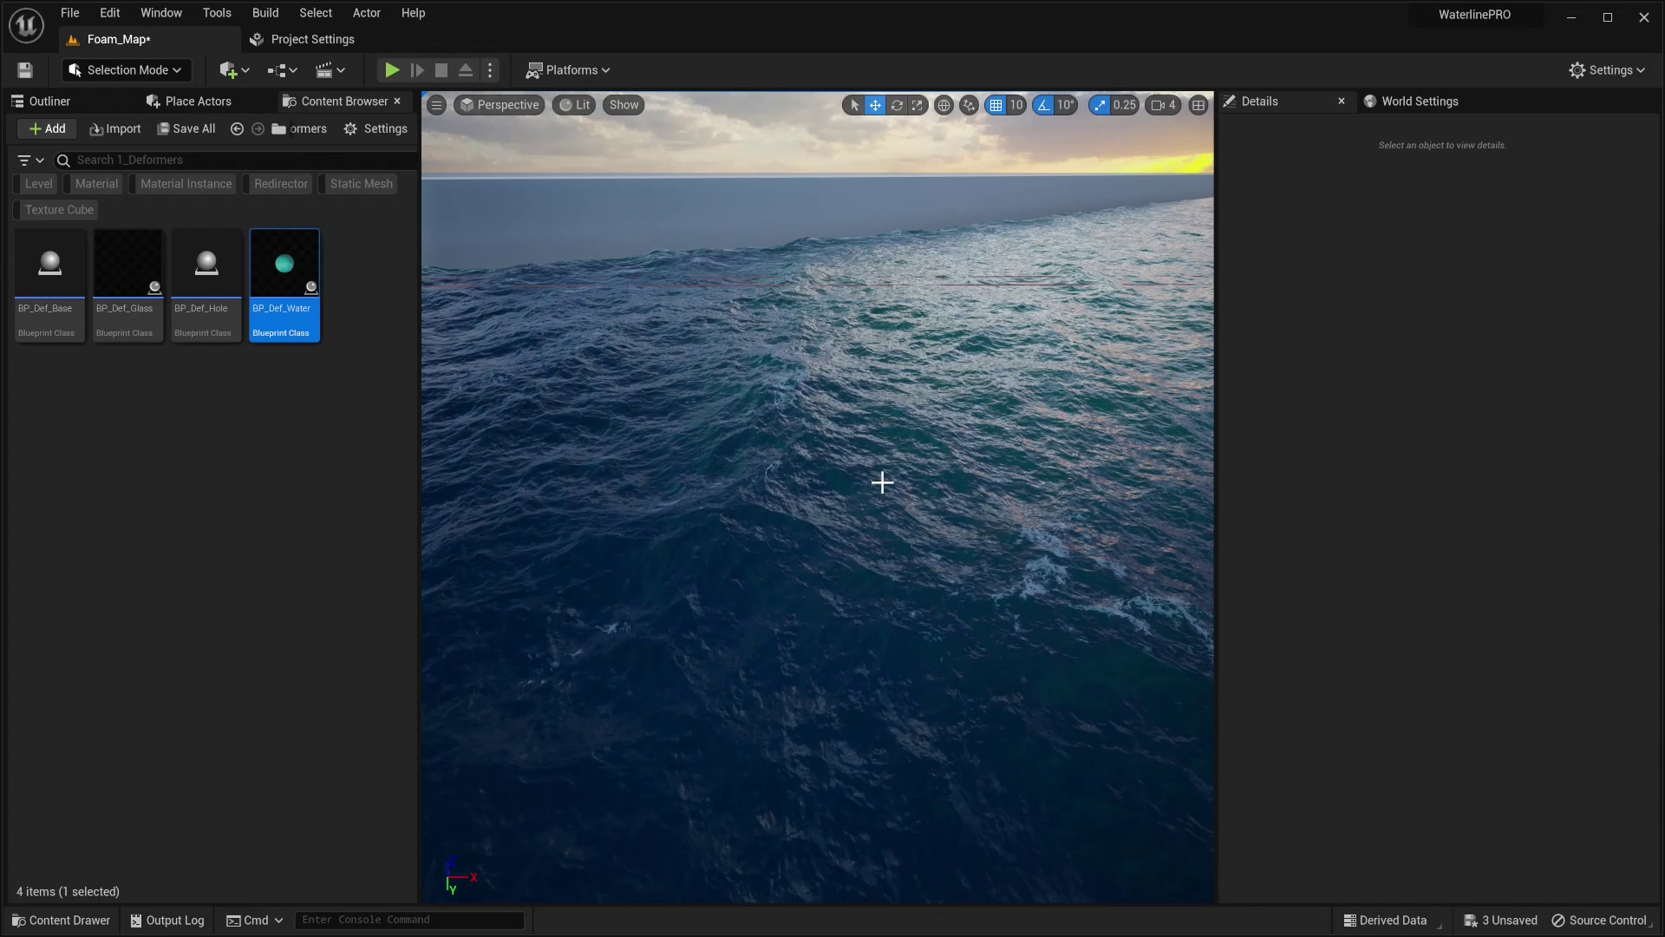
pyautogui.click(213, 403)
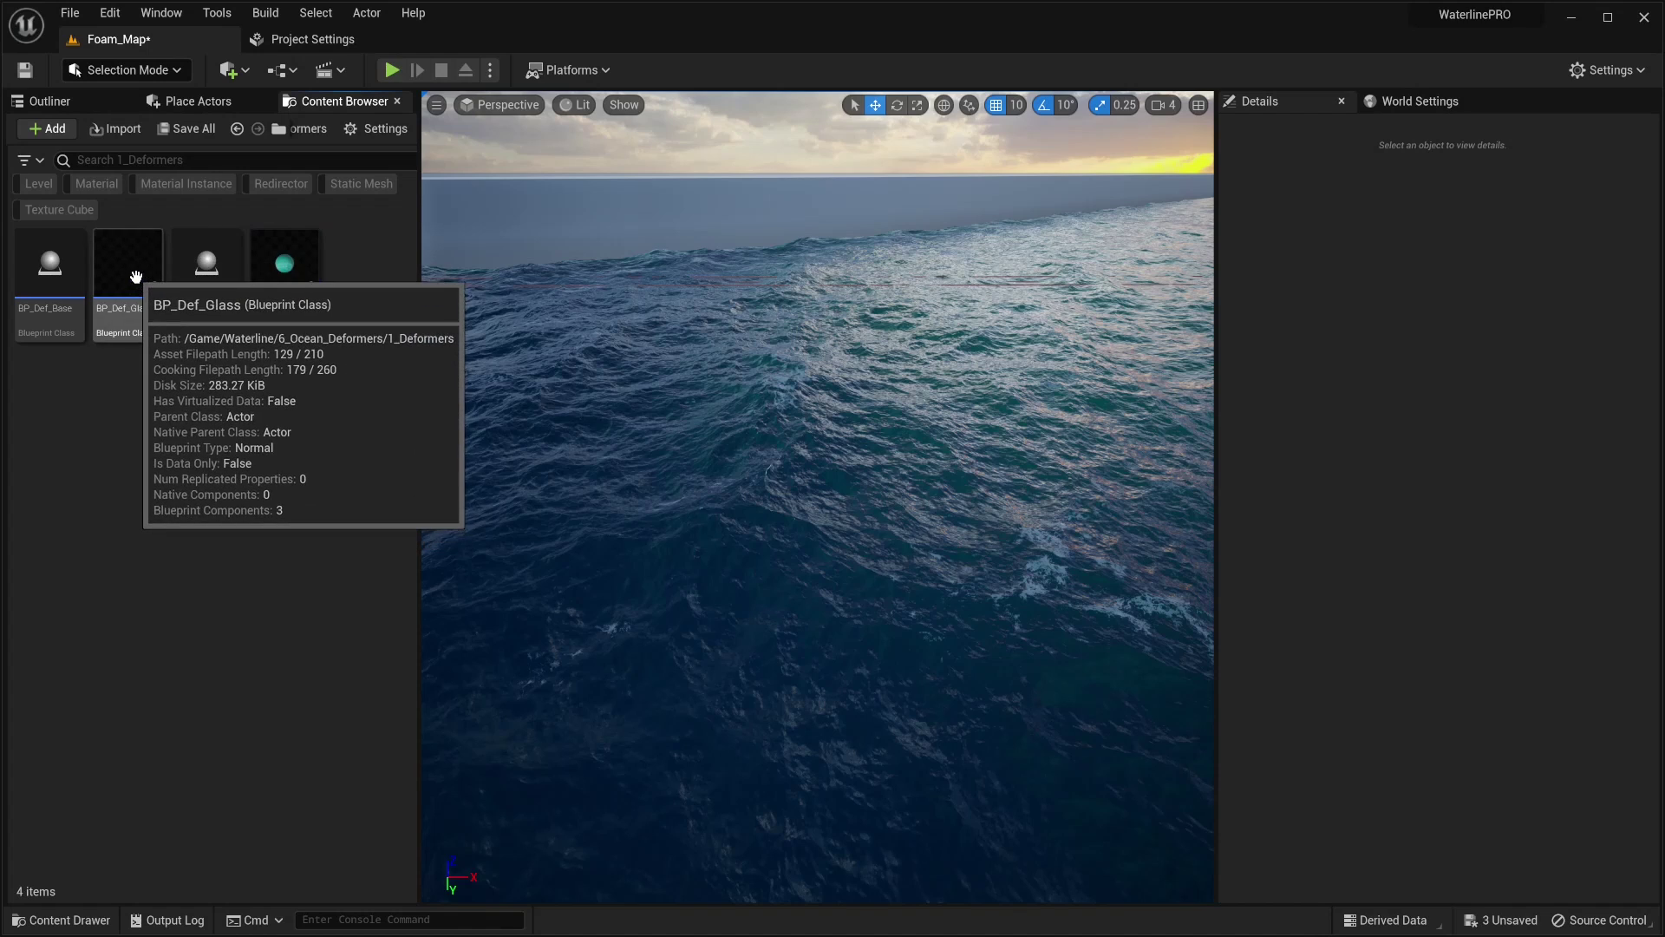
pyautogui.moveTo(136, 277); pyautogui.dragTo(823, 569)
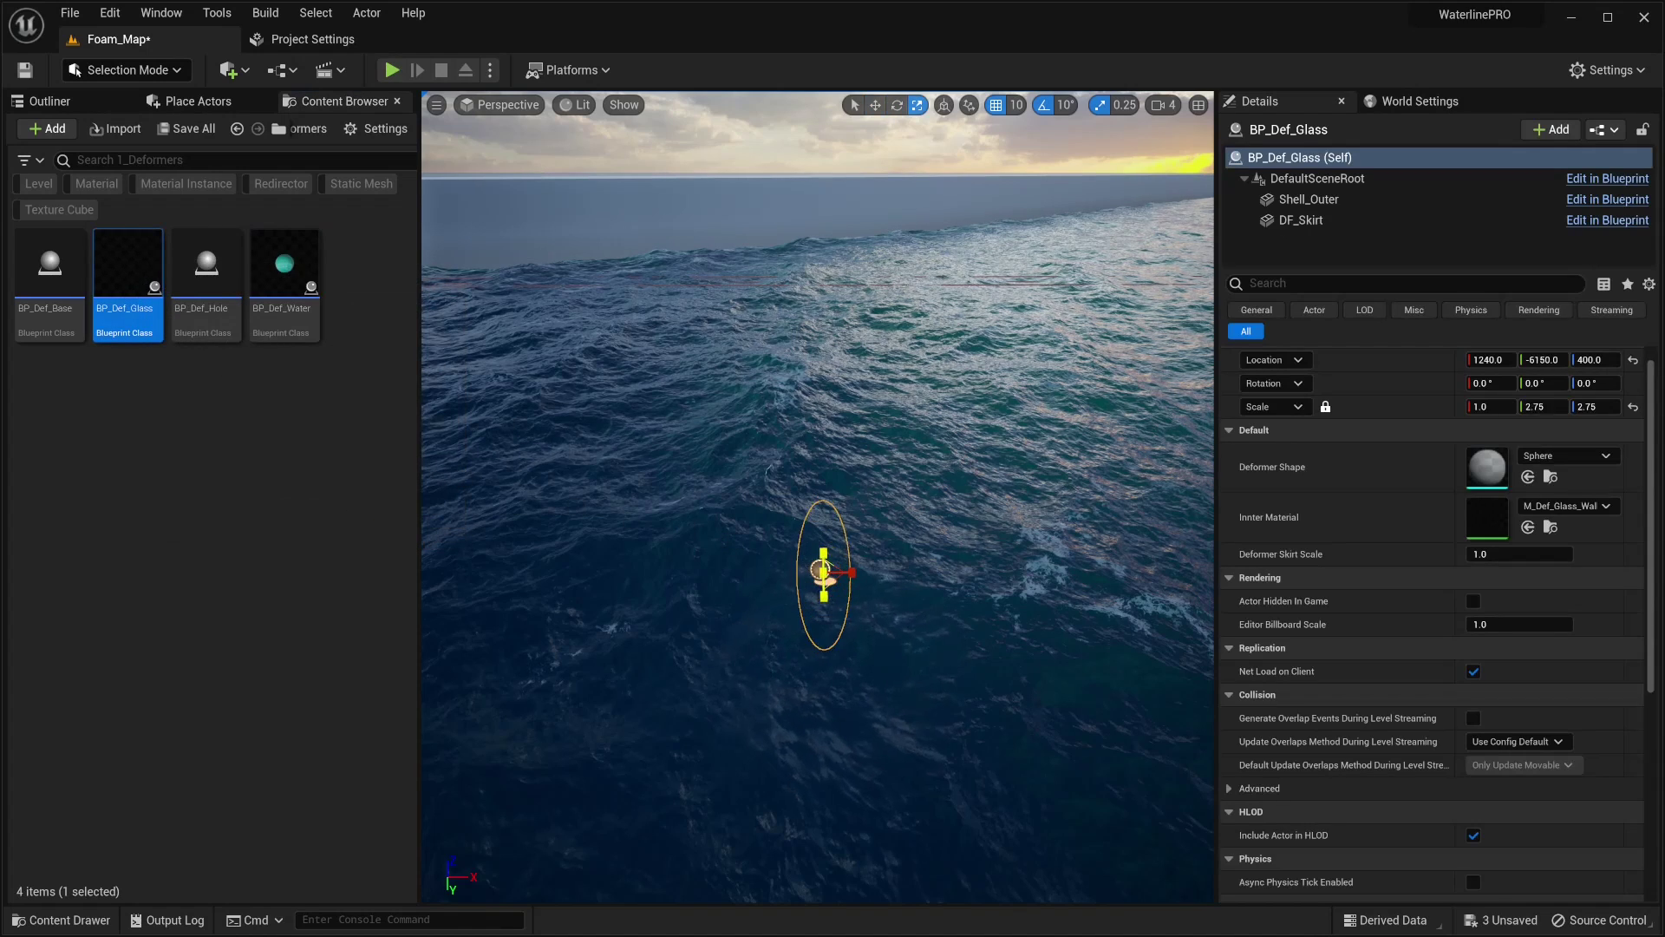
pyautogui.moveTo(824, 572); pyautogui.dragTo(826, 660)
pyautogui.moveTo(826, 659); pyautogui.dragTo(837, 607, button='right')
pyautogui.press('g')
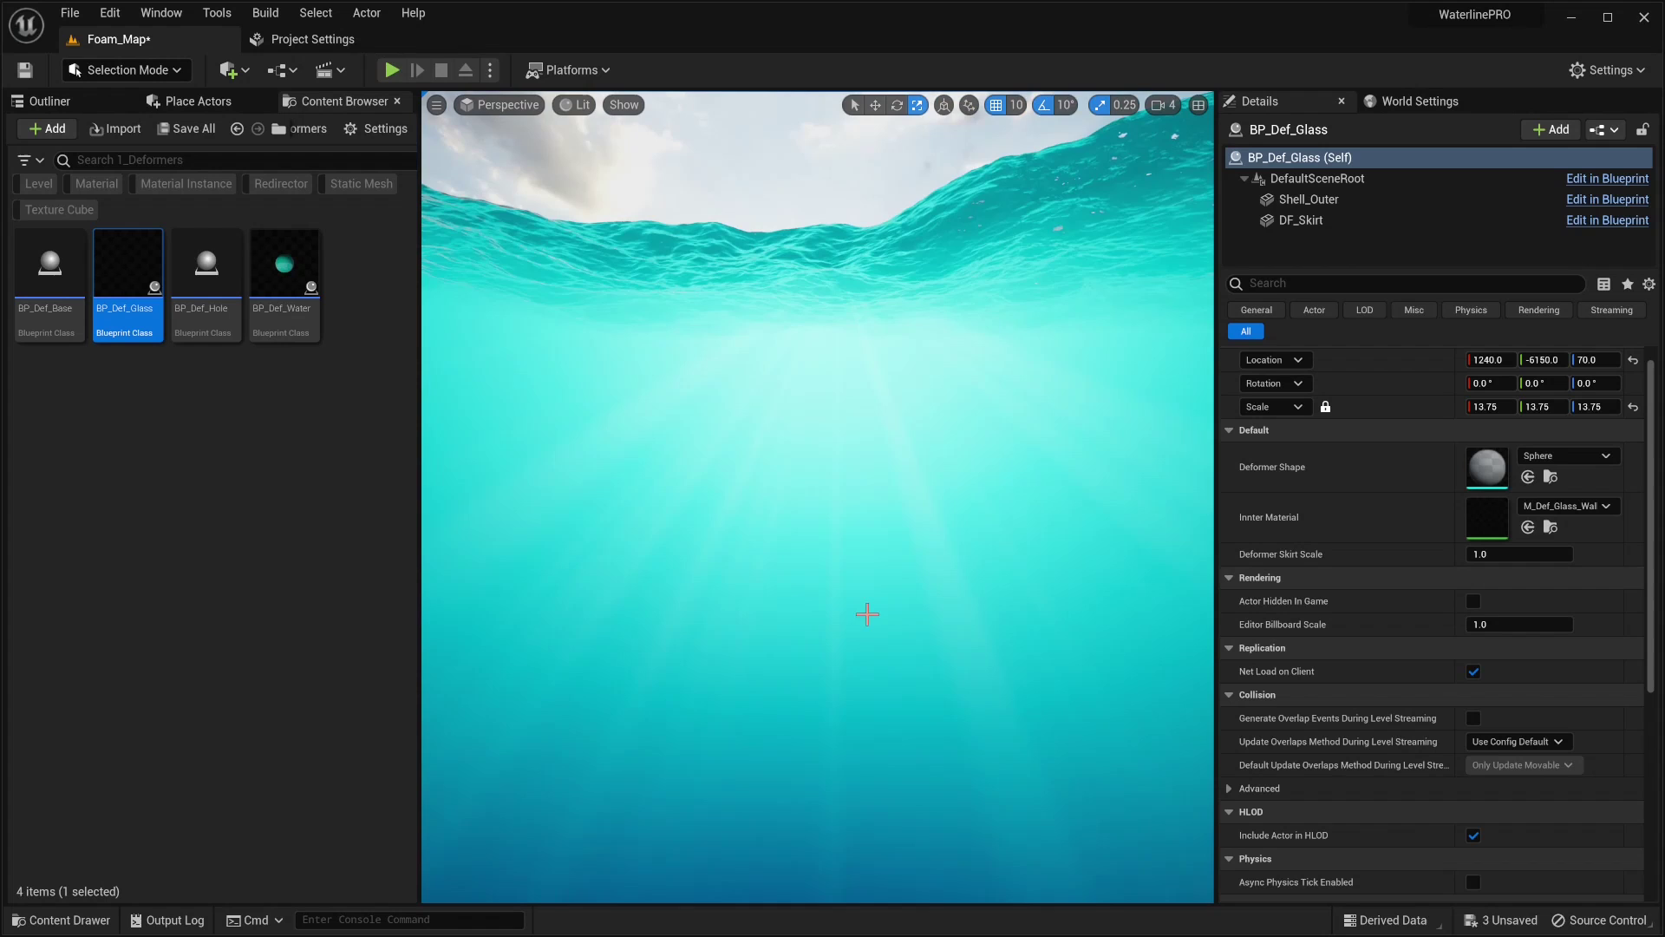
# Step: Place a BP_Def_Water sphere at about X -1080, Y -6980 with scale 16 and raise it to Z 180
pyautogui.moveTo(868, 614); pyautogui.dragTo(924, 771, button='right')
pyautogui.moveTo(871, 502); pyautogui.dragTo(871, 501, button='right')
pyautogui.moveTo(742, 385)
pyautogui.mouseDown(button='right')
pyautogui.moveTo(641, 387)
pyautogui.moveTo(742, 385)
pyautogui.mouseUp(button='right')
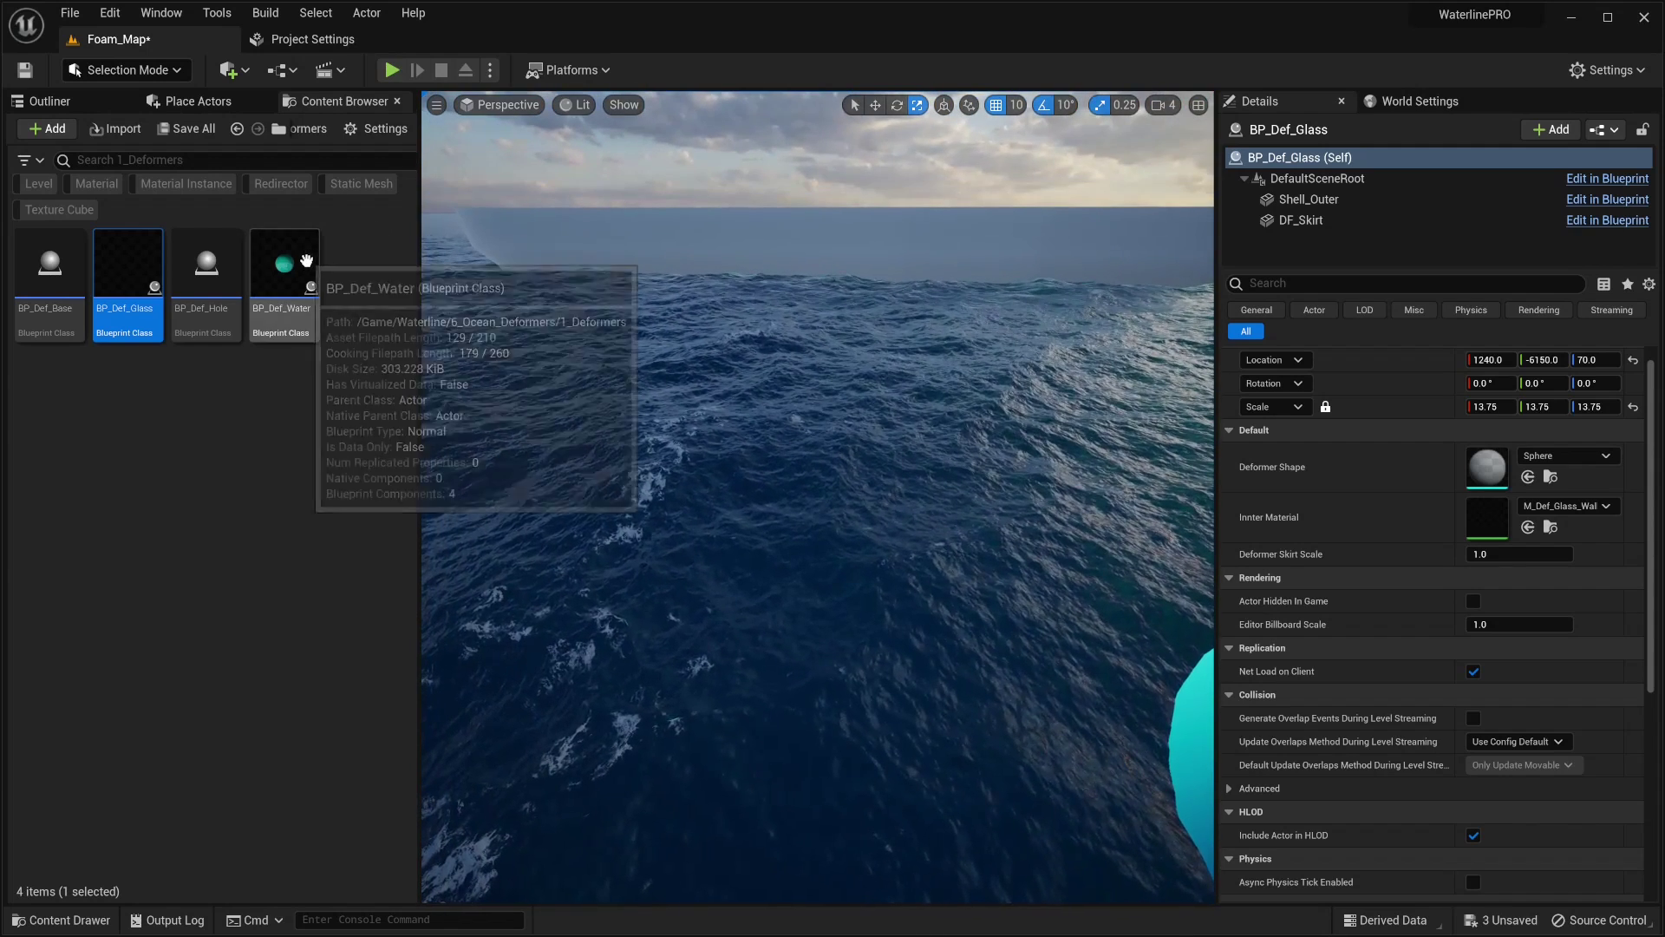
pyautogui.moveTo(284, 268); pyautogui.dragTo(785, 482)
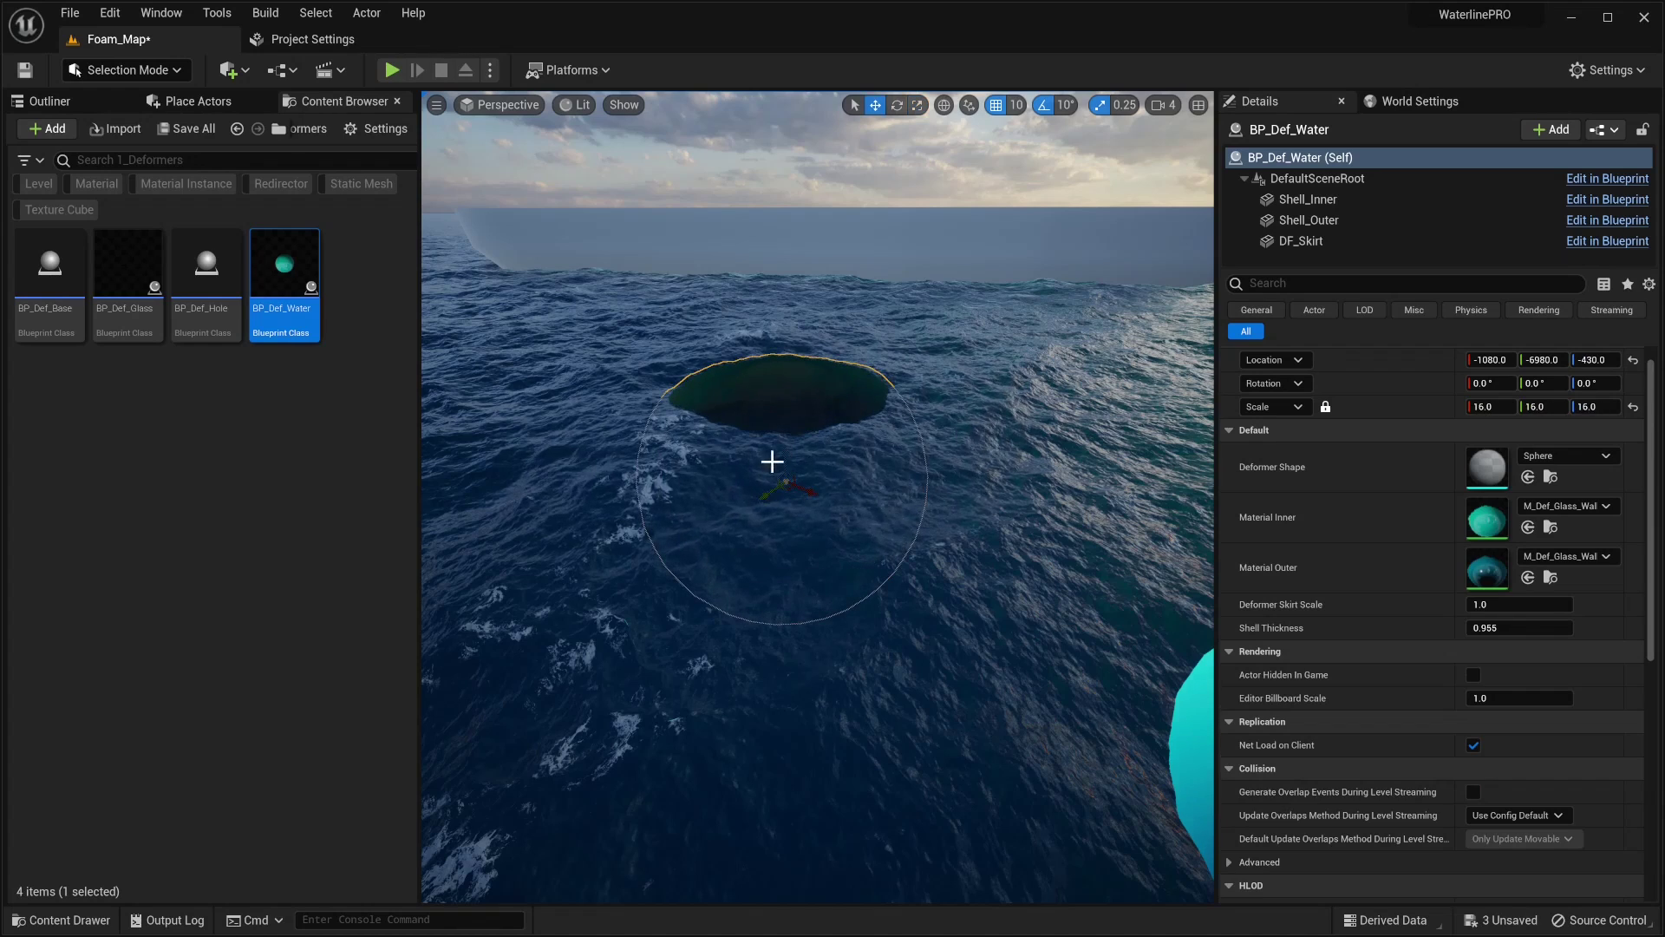
pyautogui.moveTo(788, 353); pyautogui.dragTo(787, 341)
pyautogui.press('w')
pyautogui.moveTo(788, 341); pyautogui.dragTo(738, 243, button='right')
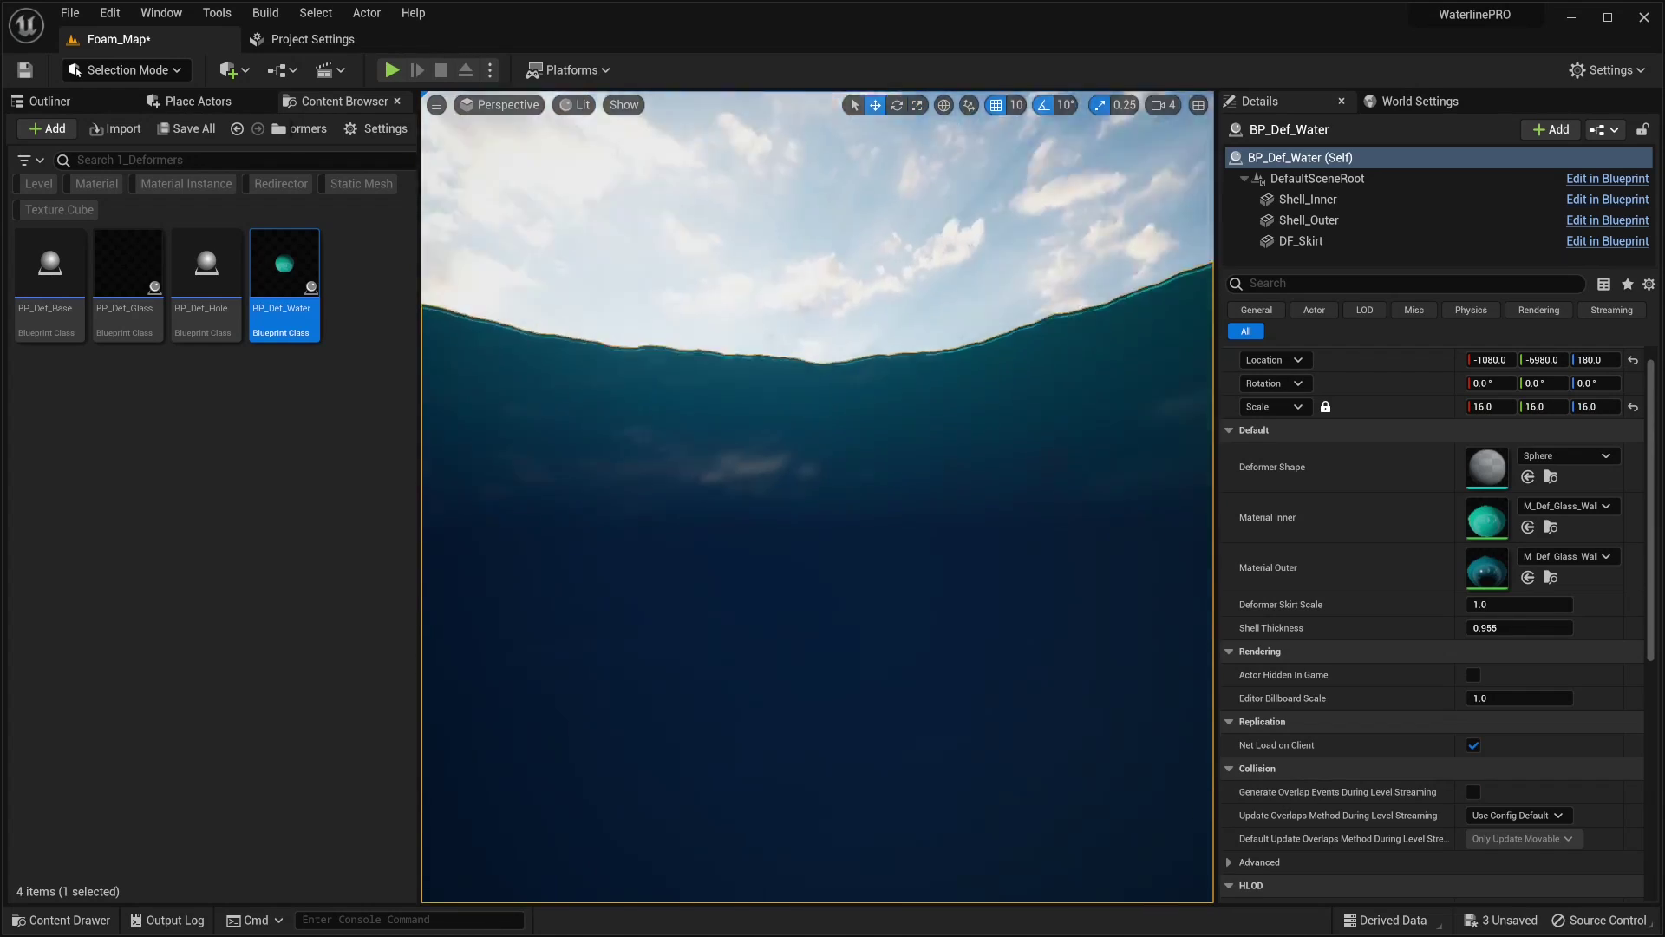
# Step: Move the spherical water deformer to about X -2090, Y -10440 and scale it uniformly to 23.25
pyautogui.moveTo(775, 434); pyautogui.dragTo(910, 642, button='right')
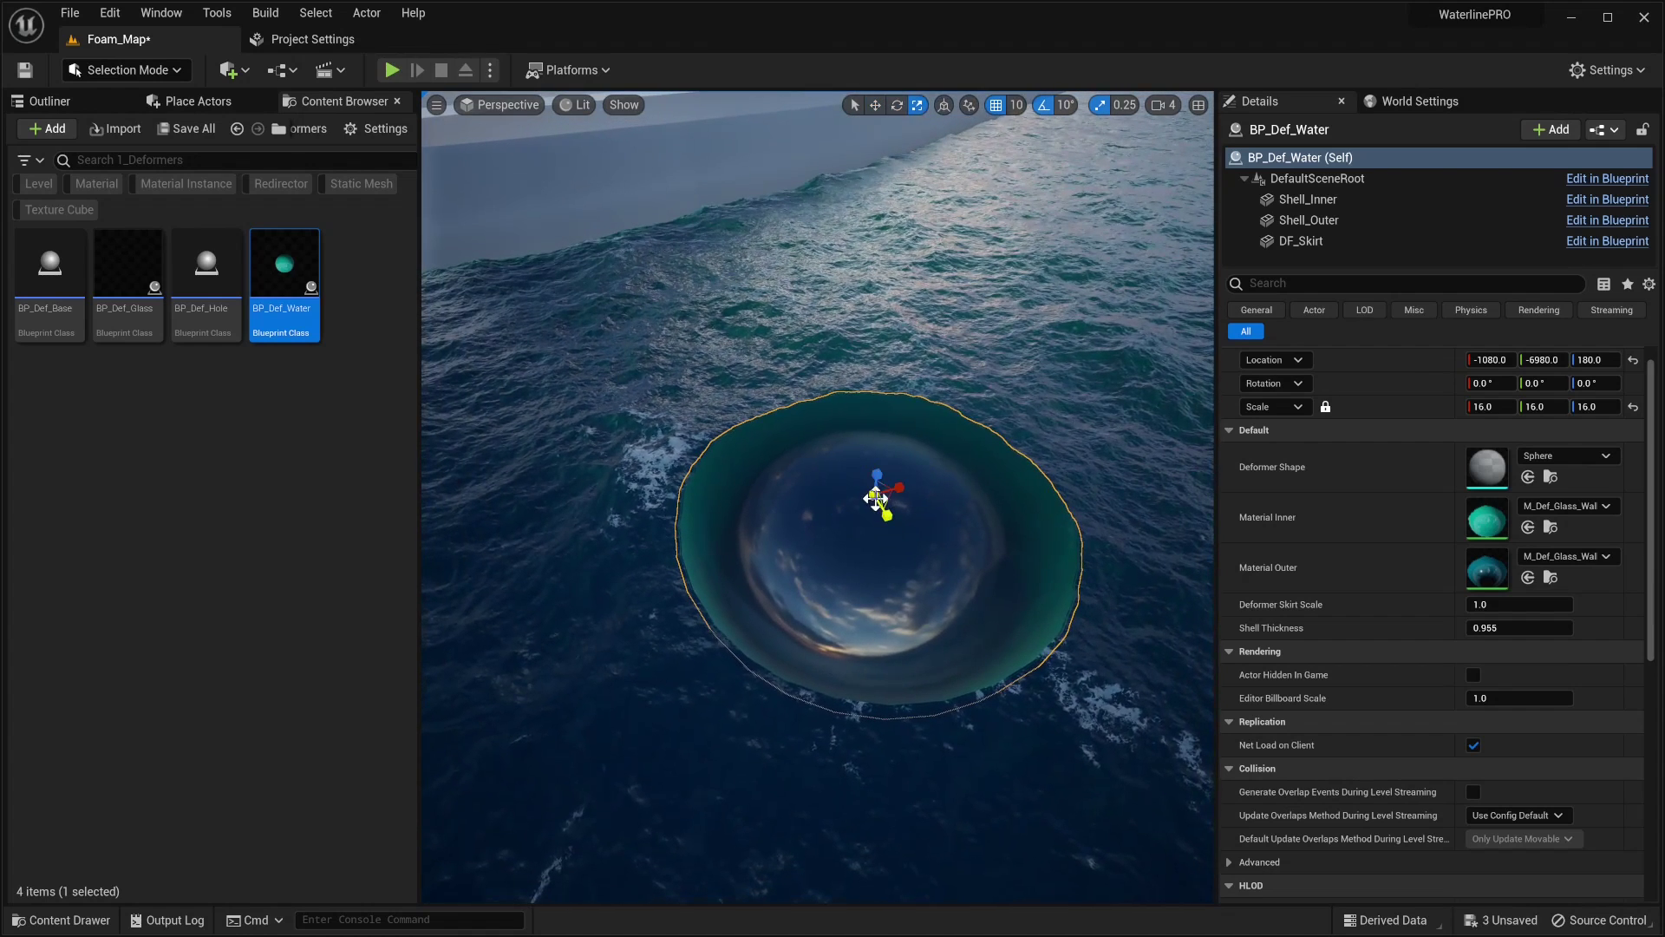
pyautogui.moveTo(890, 493); pyautogui.dragTo(701, 381)
pyautogui.press('w')
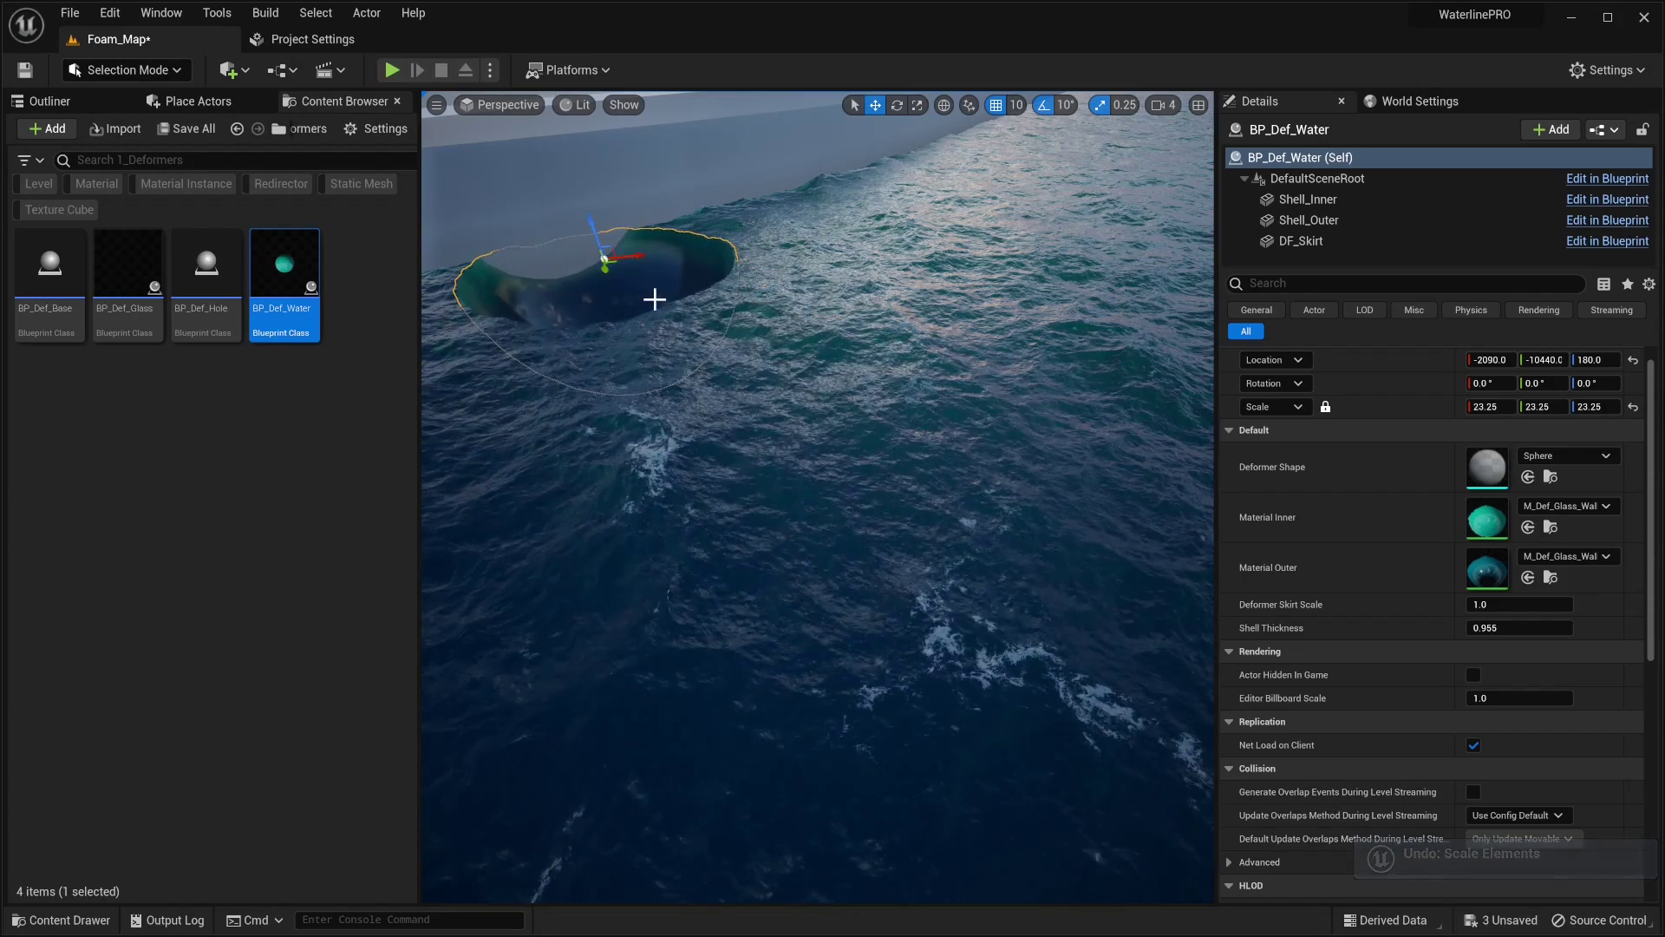
# Step: Delete the enlarged spherical water deformer from the level
pyautogui.moveTo(656, 300); pyautogui.dragTo(520, 204, button='right')
pyautogui.moveTo(656, 300); pyautogui.dragTo(495, 304, button='right')
pyautogui.moveTo(840, 468); pyautogui.dragTo(980, 500, button='right')
pyautogui.press('Delete')
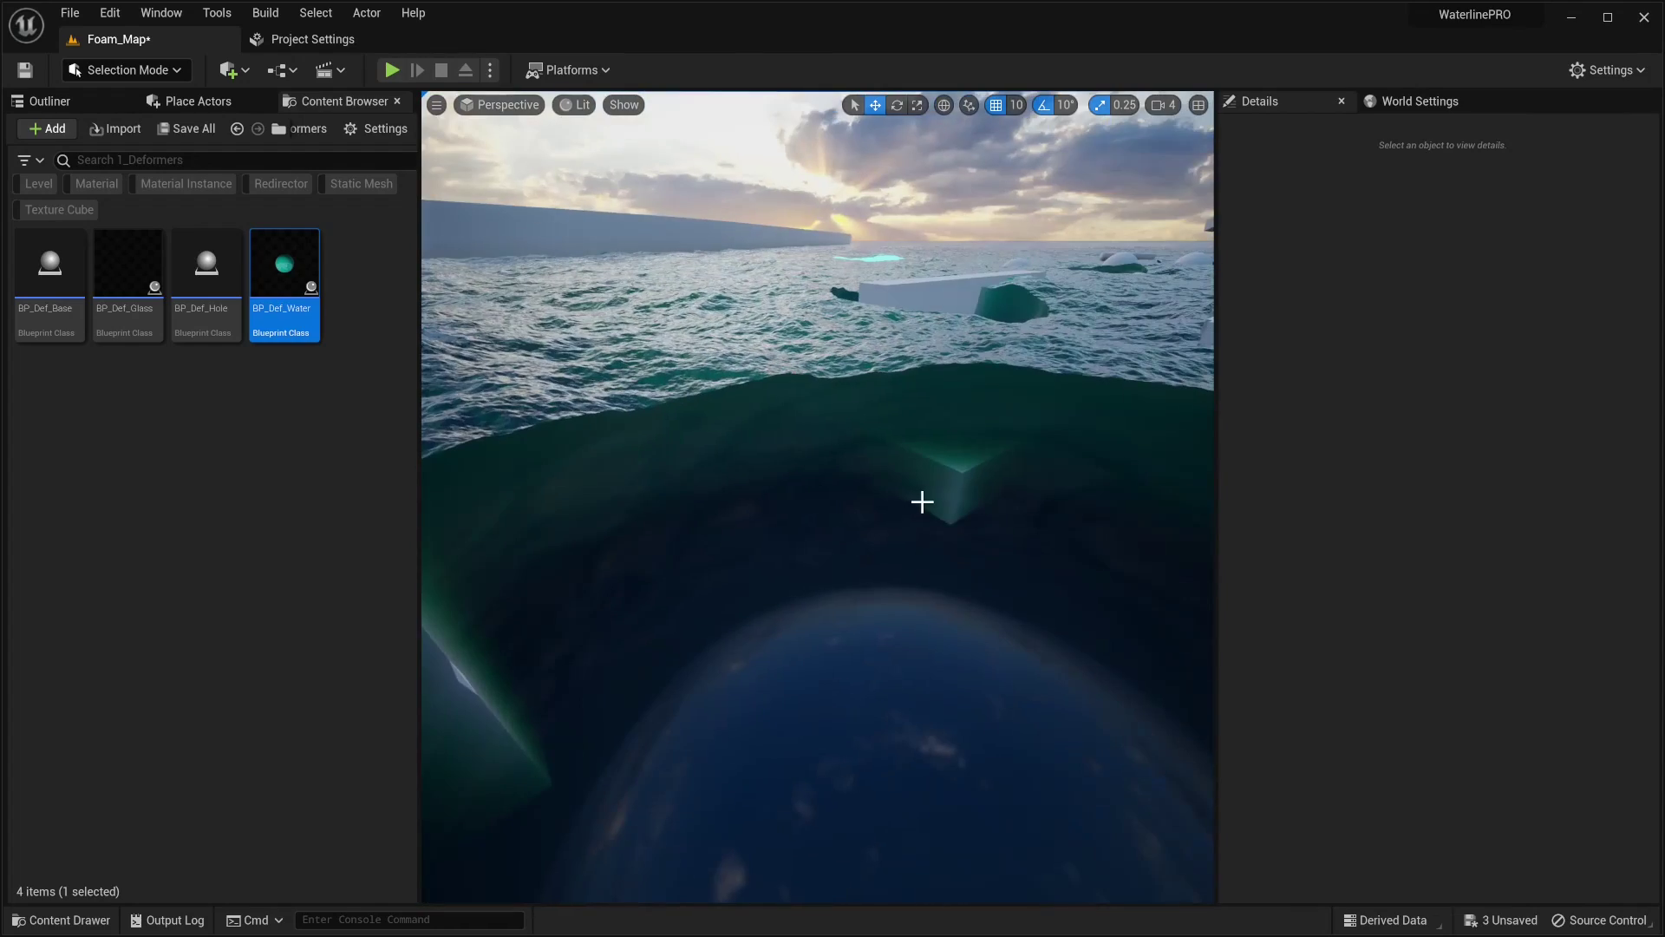
# Step: Select the glass deformer, open its inner material instance, review the parameters and close it
pyautogui.moveTo(878, 484); pyautogui.dragTo(846, 542, button='right')
pyautogui.moveTo(860, 603); pyautogui.dragTo(814, 685, button='right')
pyautogui.click(813, 684)
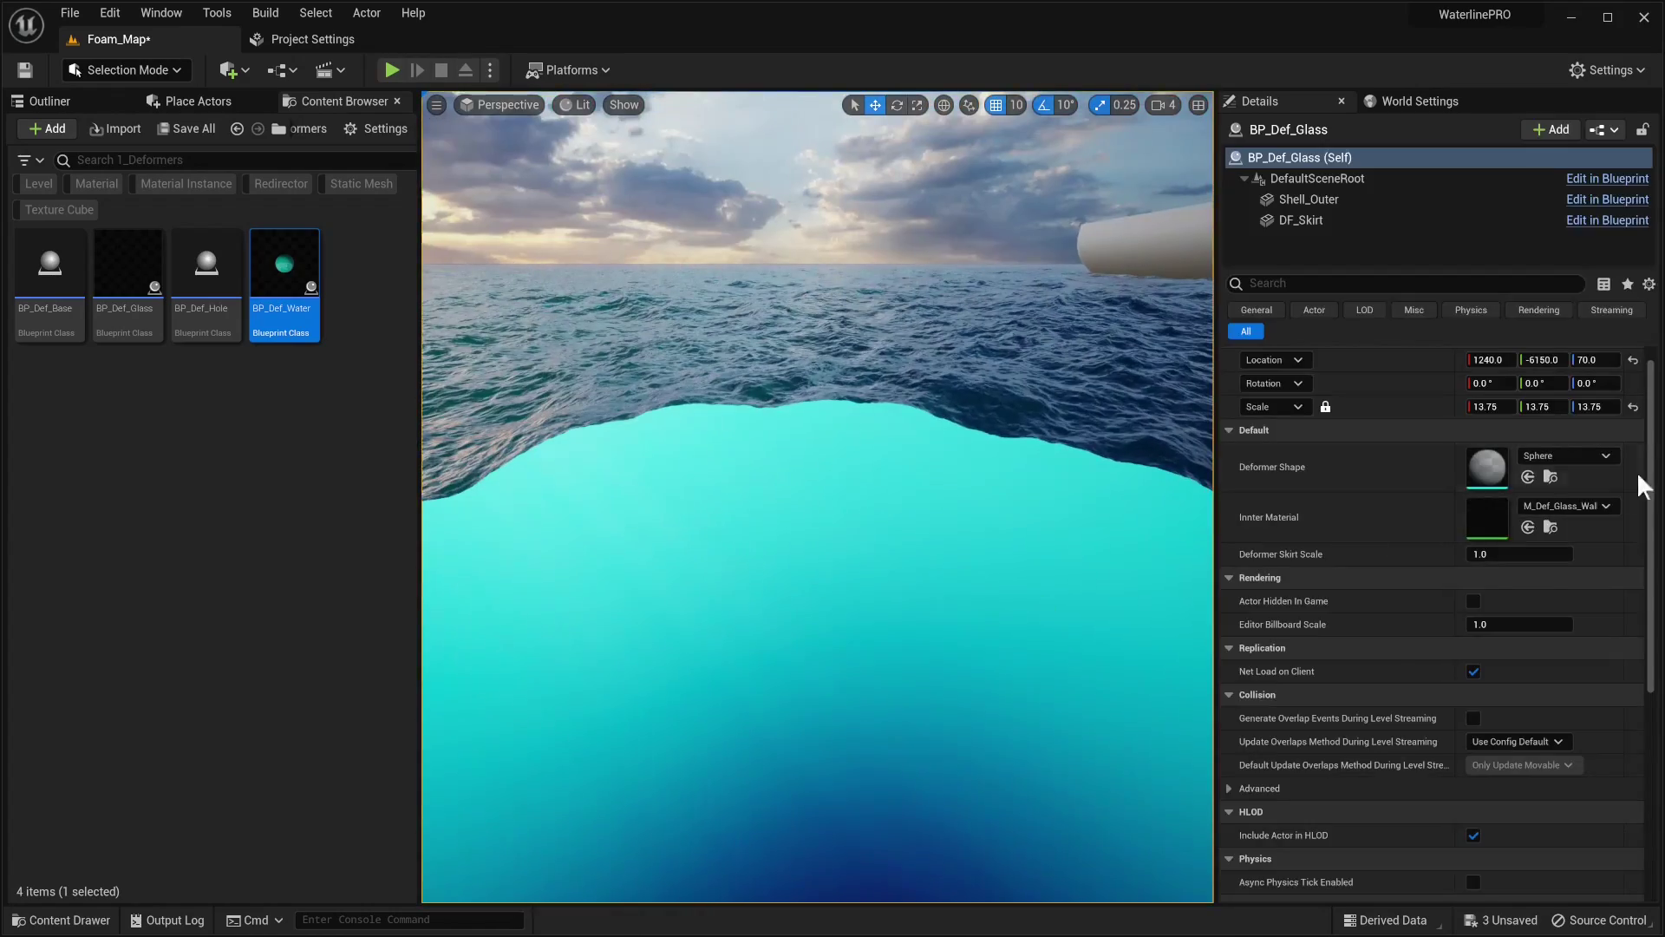
pyautogui.doubleClick(1484, 512)
pyautogui.scroll(2, 1163, 520)
pyautogui.scroll(-8, 1168, 527)
pyautogui.scroll(-4, 1168, 518)
pyautogui.scroll(-3, 1162, 555)
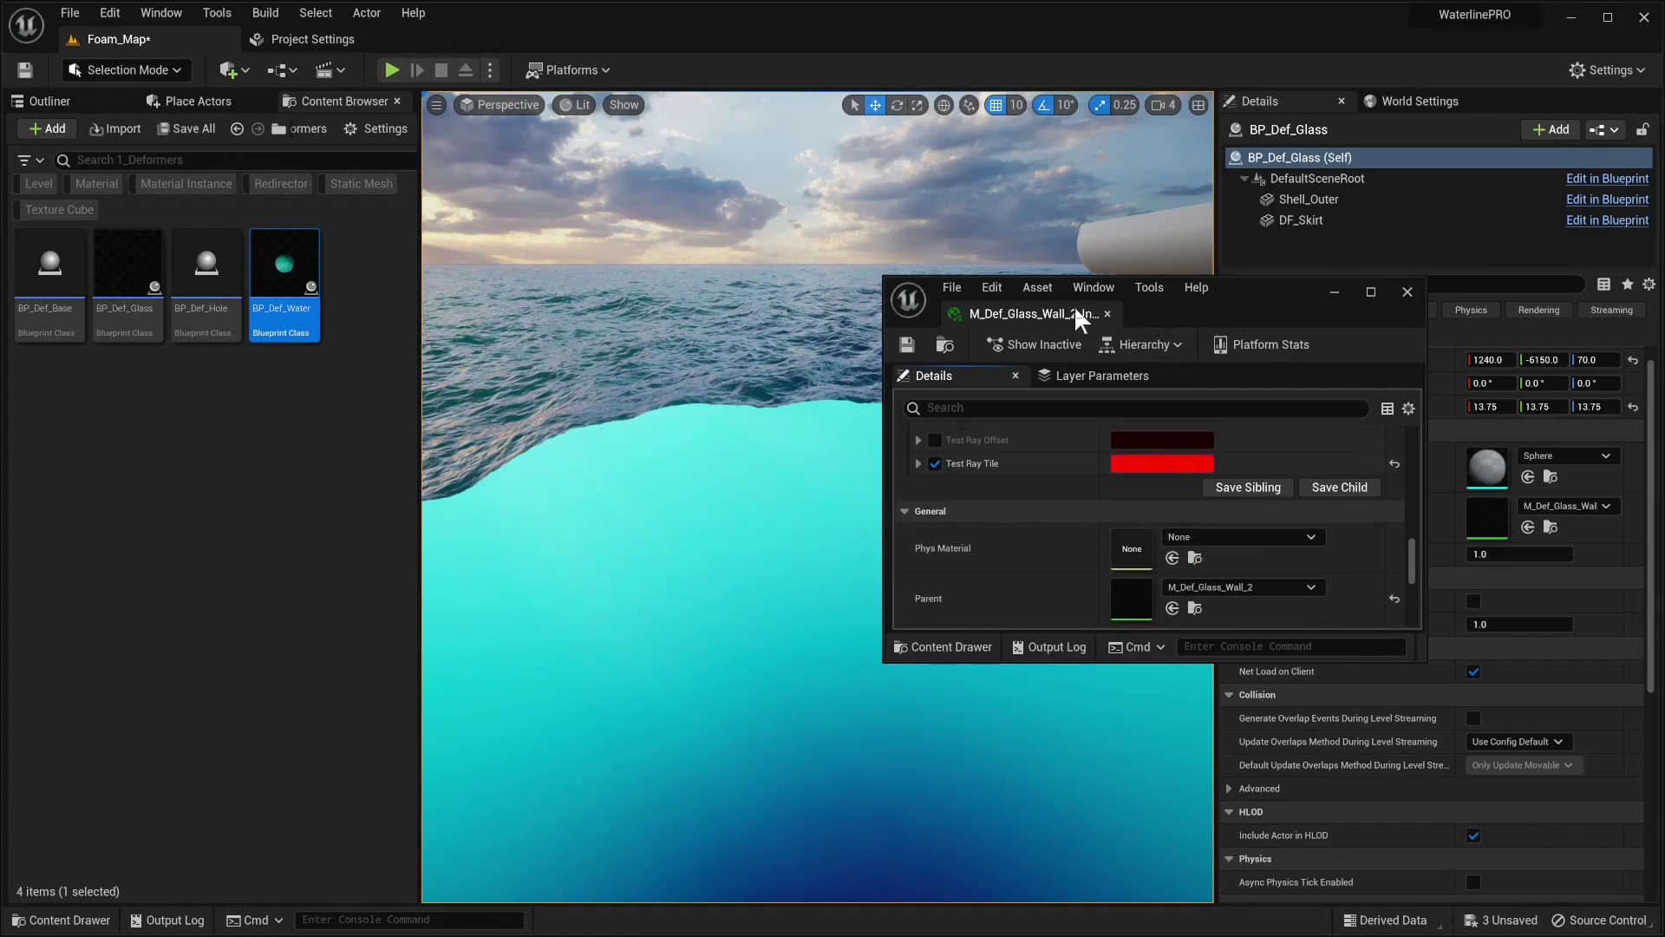
pyautogui.click(1108, 314)
# Step: Set the 9_FFT_H_Ocean_Sim1 ocean's Camera Tracker to Track Actor and pick Sphere7 as the tracked actor
pyautogui.moveTo(784, 442)
pyautogui.mouseDown(button='right')
pyautogui.moveTo(841, 442)
pyautogui.moveTo(784, 511)
pyautogui.moveTo(920, 443)
pyautogui.moveTo(884, 412)
pyautogui.moveTo(784, 442)
pyautogui.mouseUp(button='right')
pyautogui.press('s')
pyautogui.moveTo(684, 446); pyautogui.dragTo(684, 445, button='right')
pyautogui.click(976, 566)
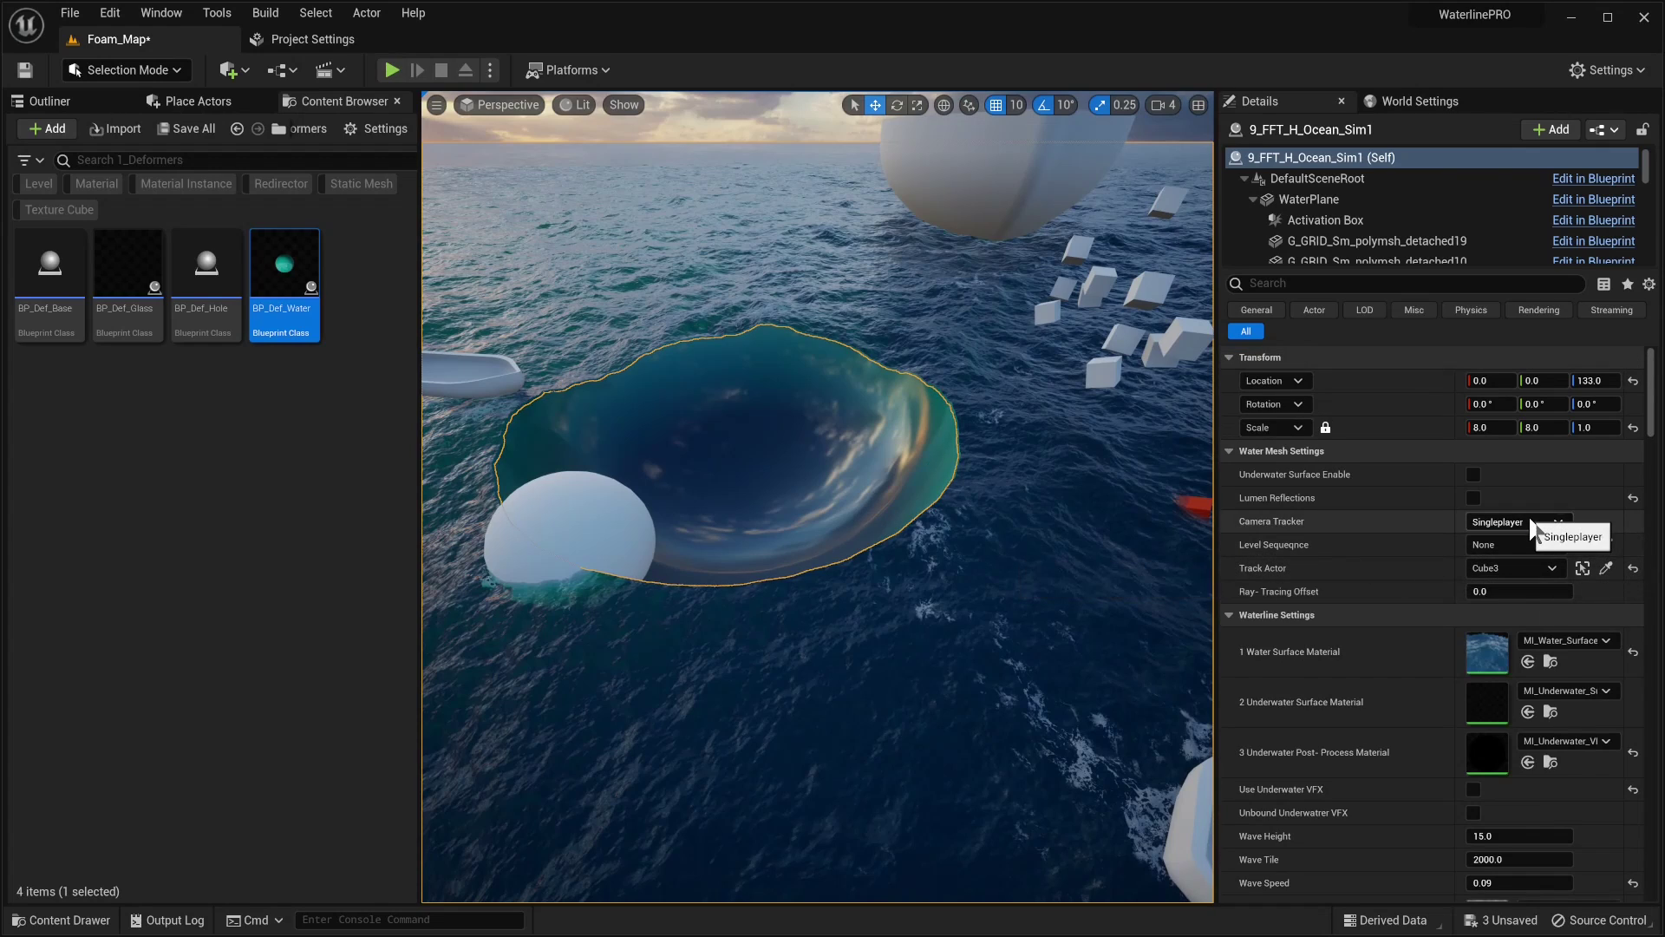
pyautogui.click(1511, 588)
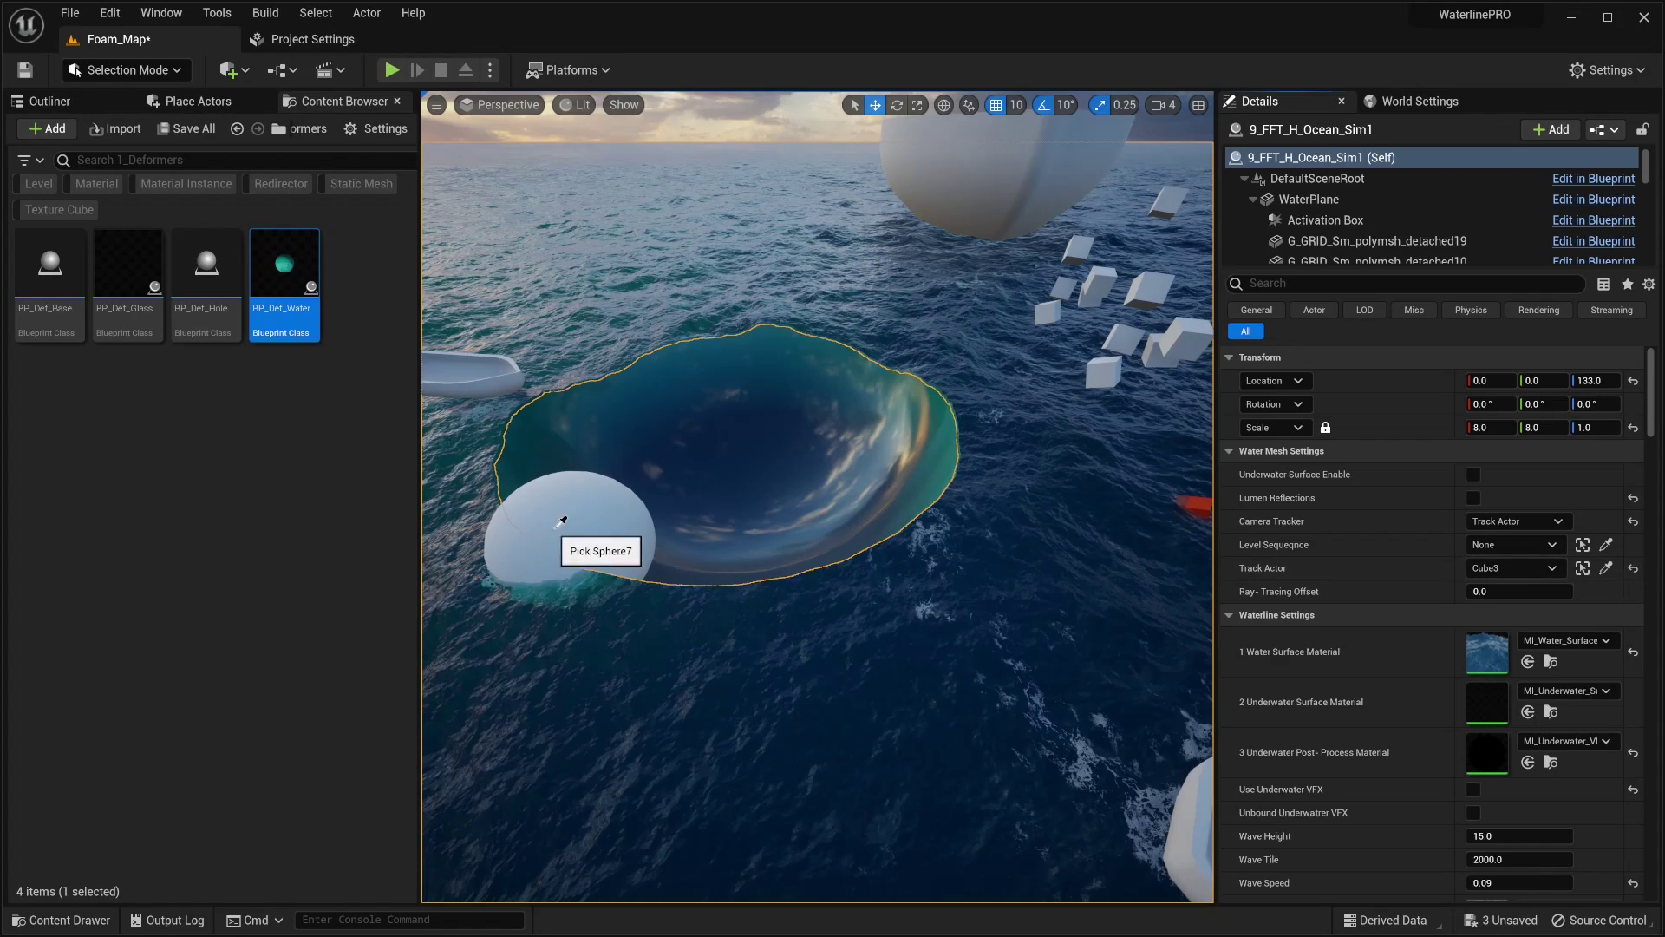
pyautogui.click(559, 523)
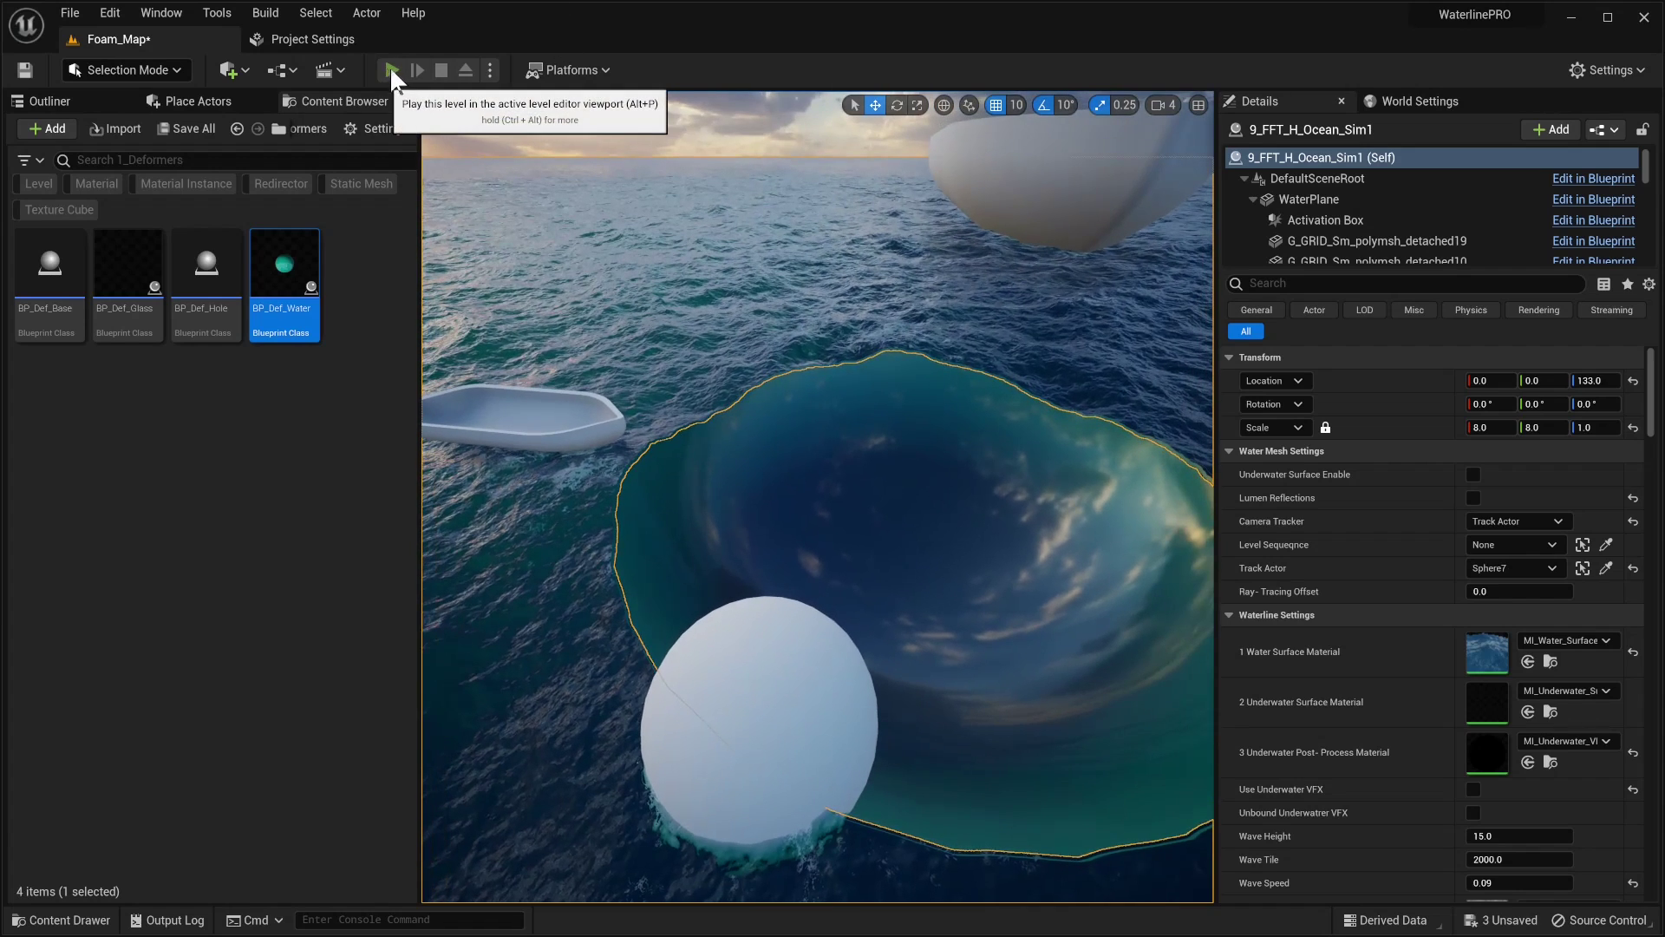
# Step: Test-play the level in the viewport, stop it and start the level in Simulate mode
pyautogui.click(392, 70)
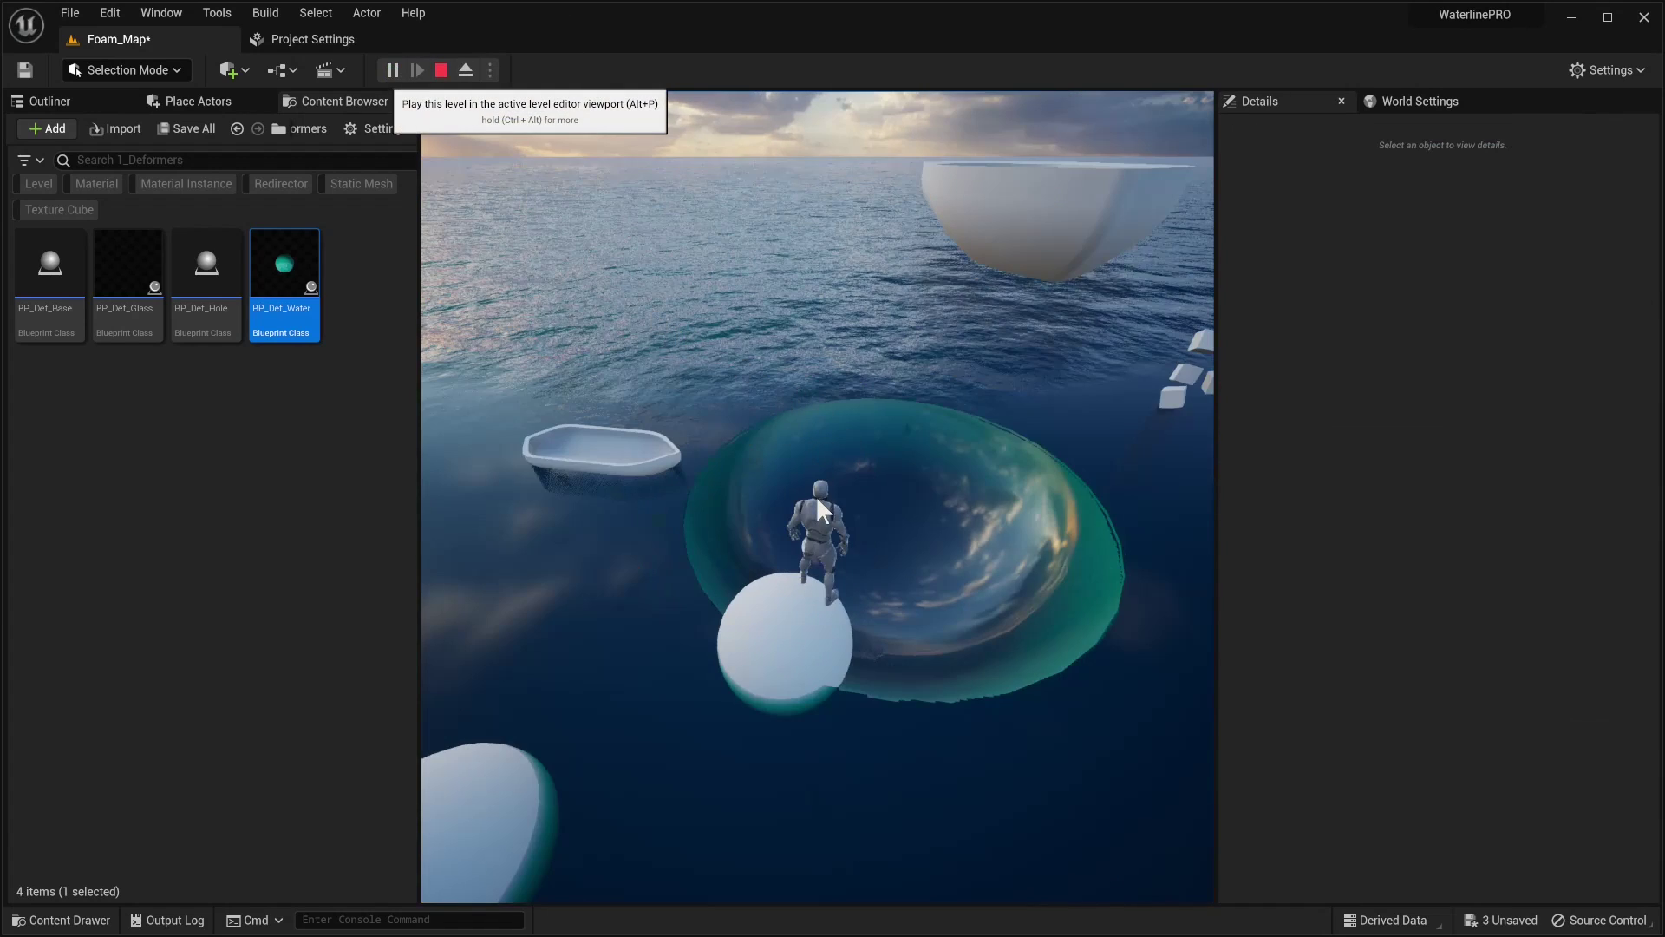
pyautogui.press('Escape')
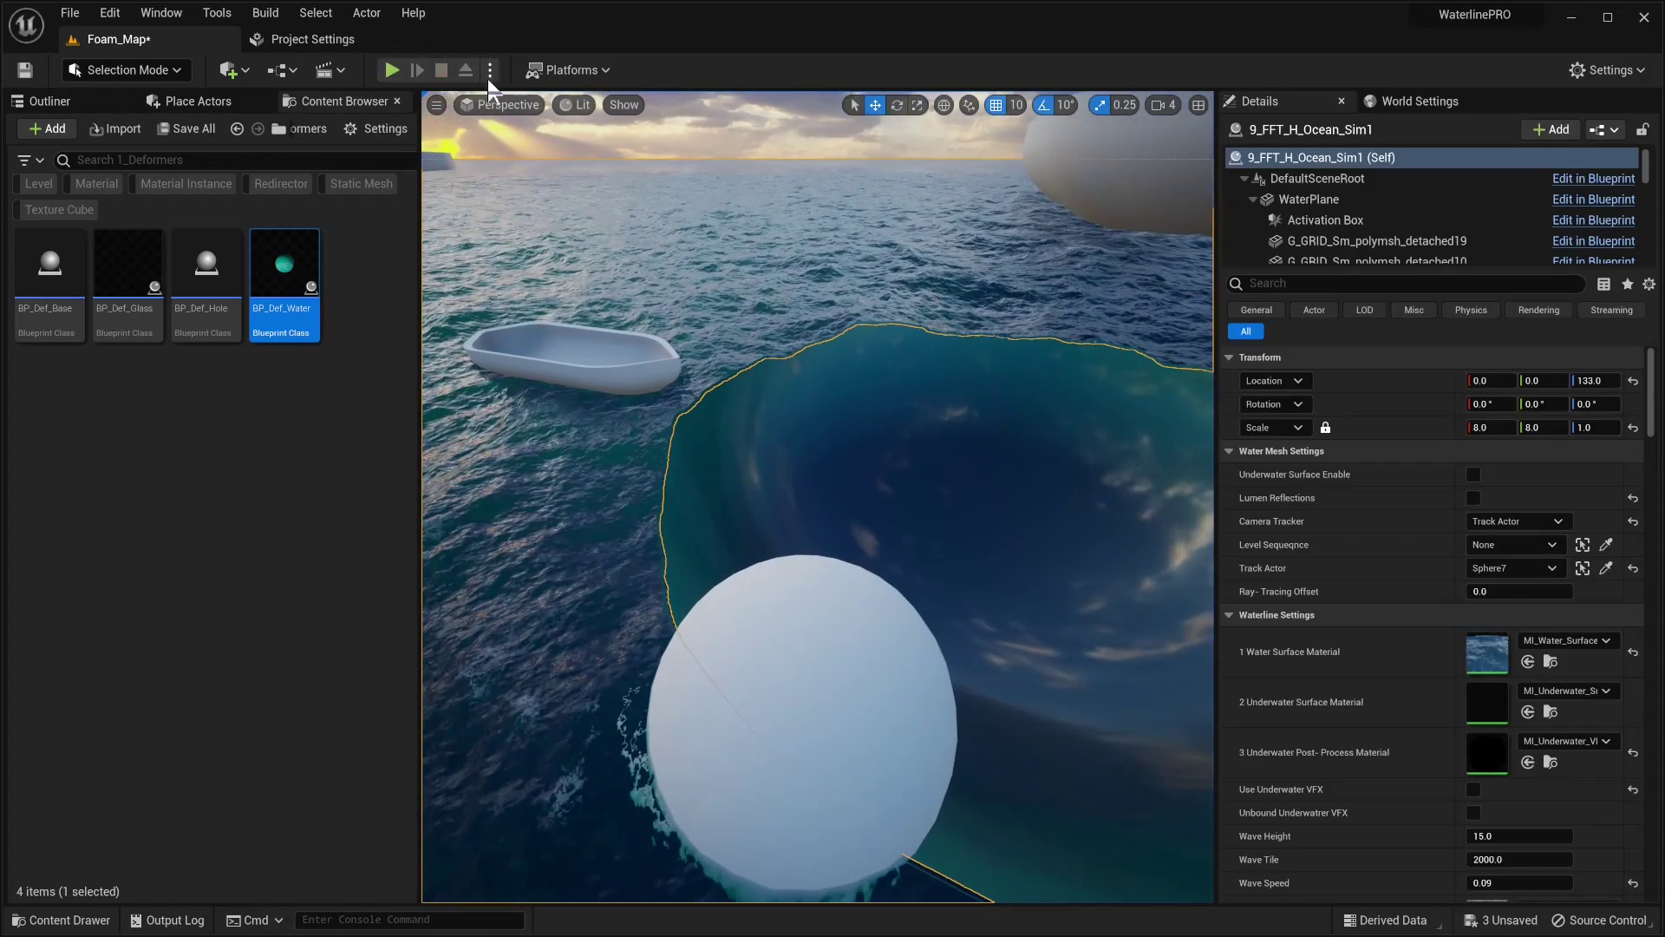
pyautogui.click(491, 72)
pyautogui.click(581, 213)
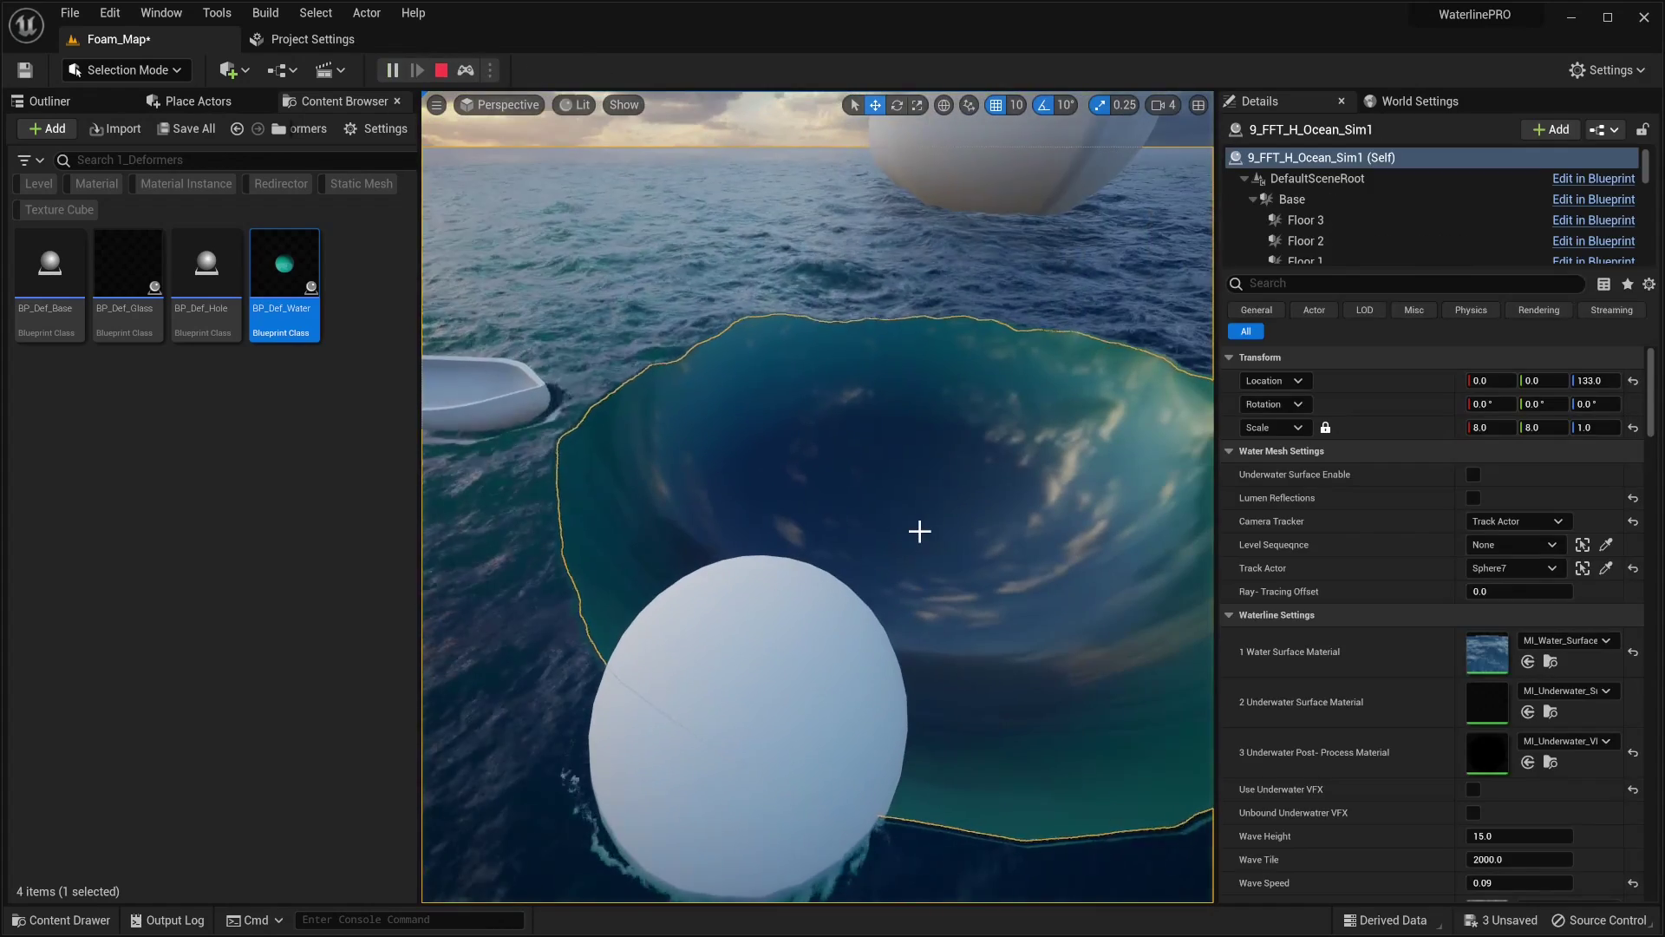
# Step: Examine how the waves and floating objects behave around the water deformer while the level simulates
pyautogui.press('g')
pyautogui.moveTo(912, 528); pyautogui.dragTo(954, 443, button='right')
pyautogui.moveTo(825, 454); pyautogui.dragTo(998, 449, button='right')
pyautogui.press('w')
pyautogui.moveTo(882, 476); pyautogui.dragTo(833, 430, button='right')
pyautogui.press('s')
pyautogui.press('w')
pyautogui.press('w')
pyautogui.press('w')
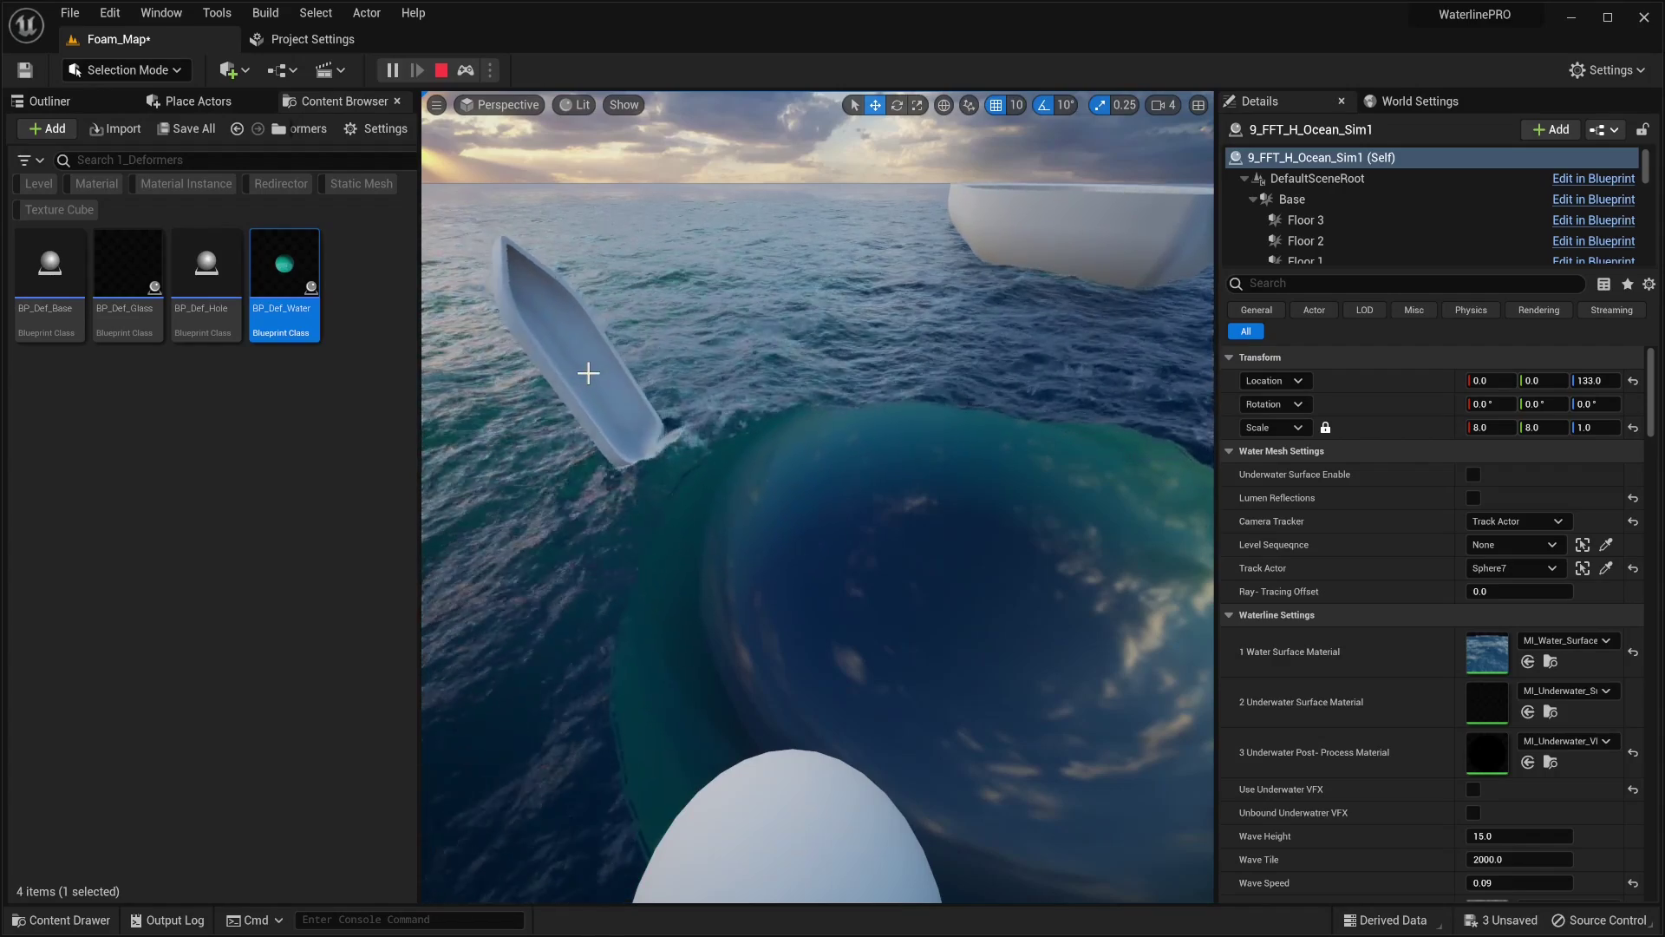
# Step: Select the floating boat BP_Boat_Template5 and move it over and into the water deformer's hole during the simulation
pyautogui.click(547, 390)
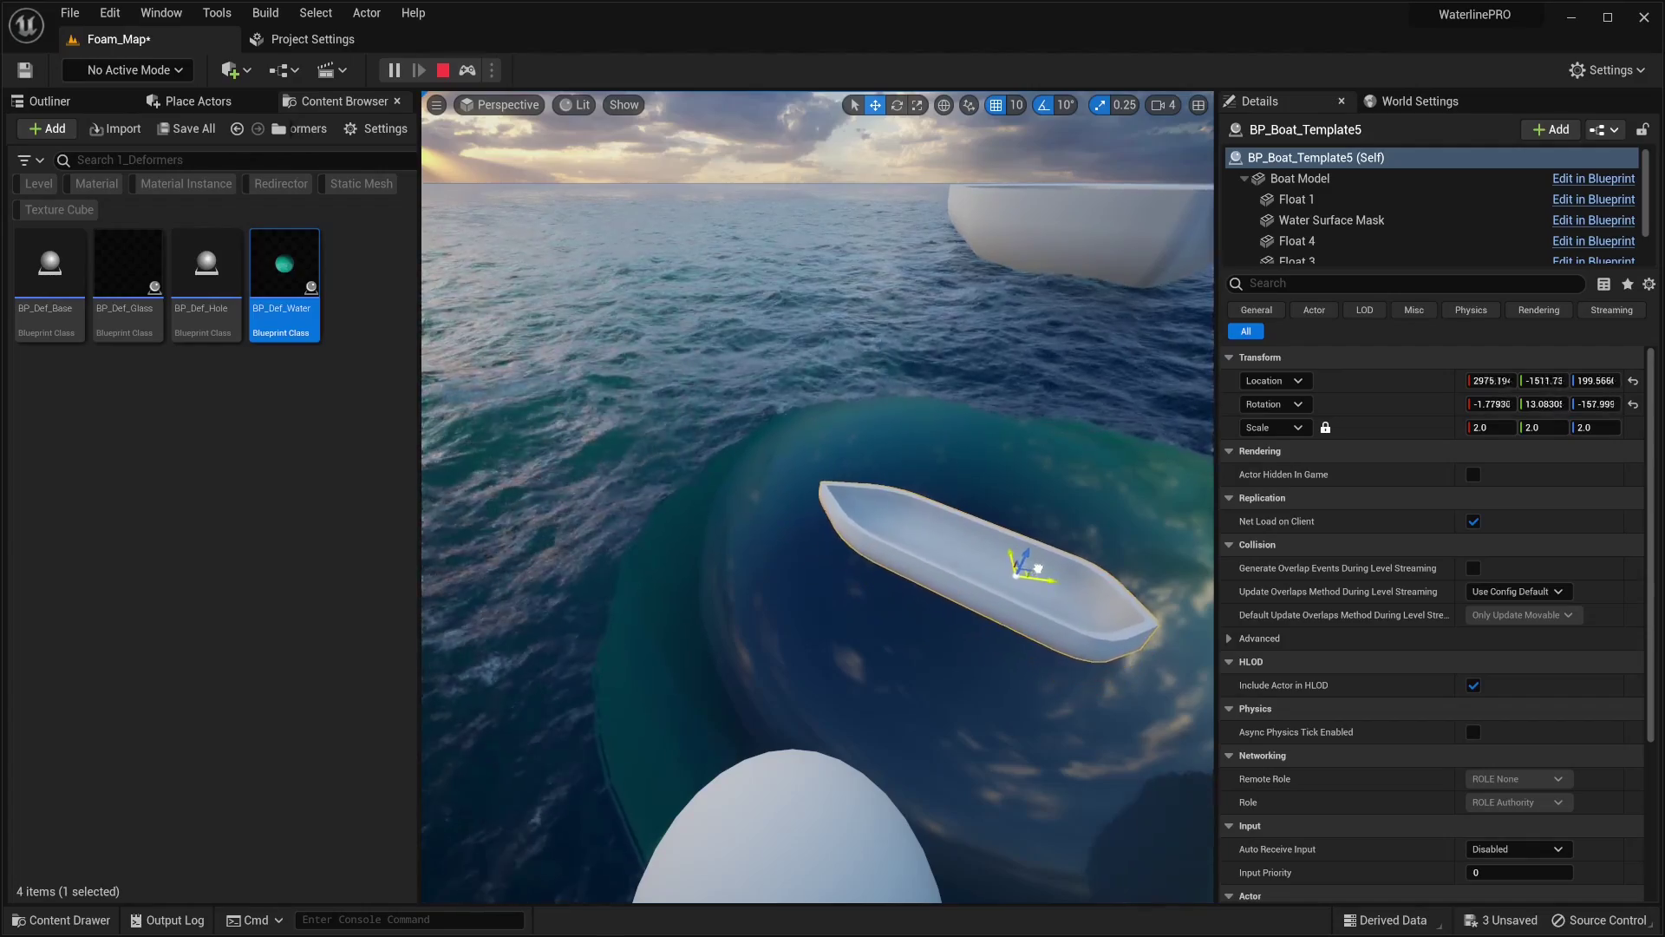
pyautogui.moveTo(1038, 566); pyautogui.dragTo(880, 559, button='right')
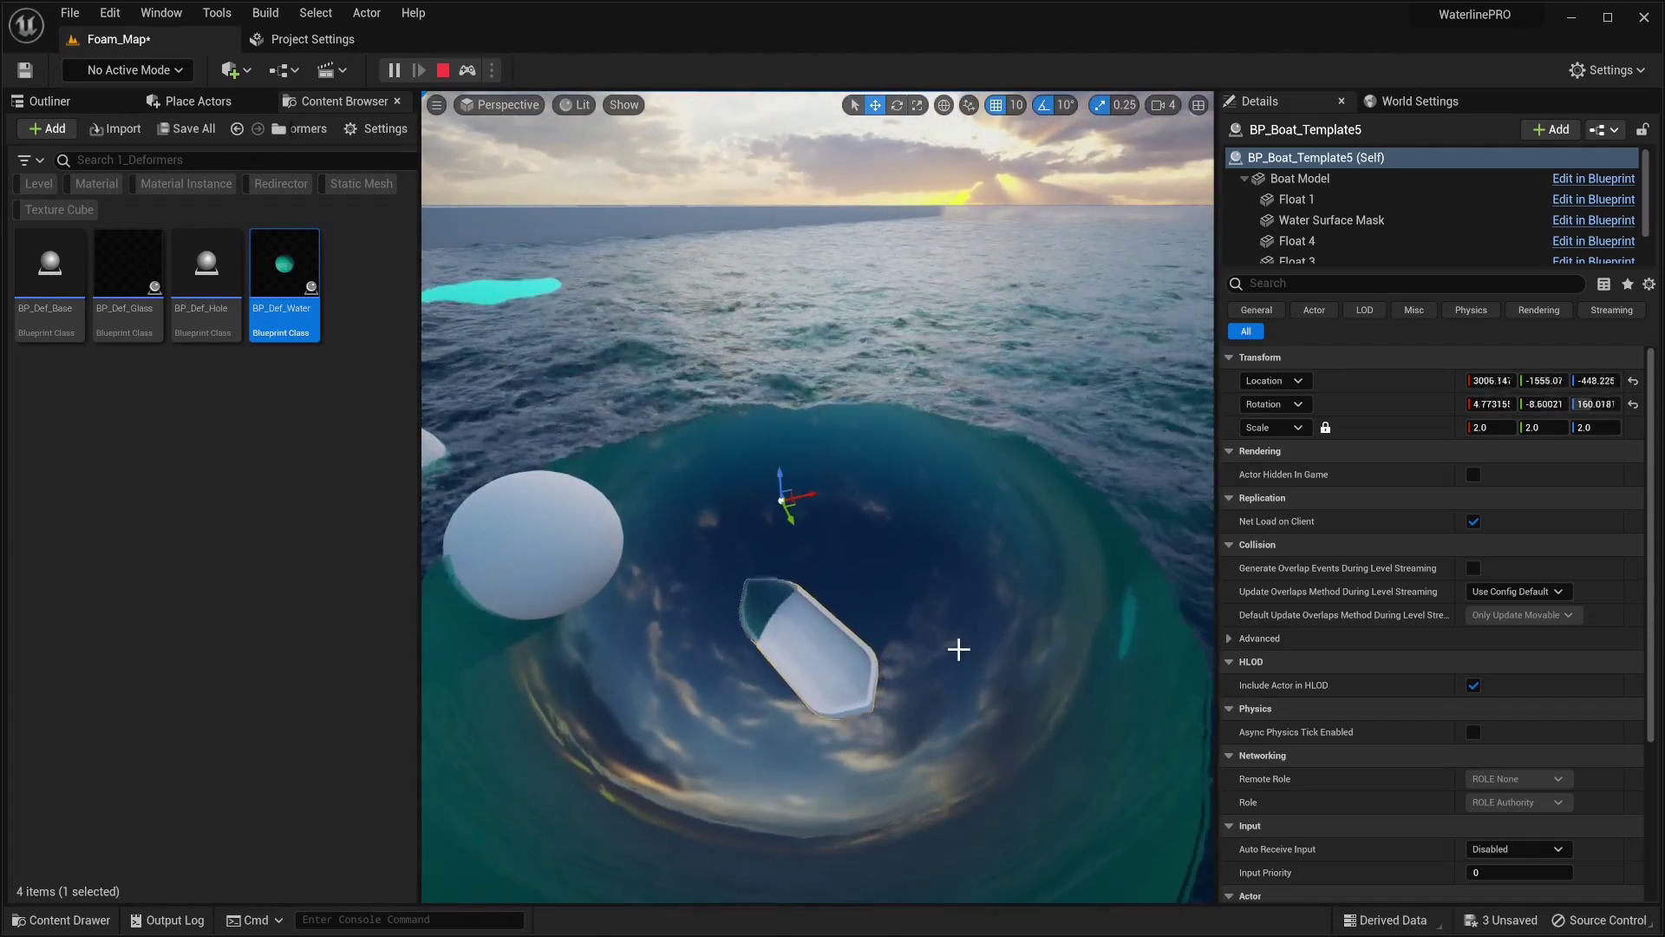
pyautogui.moveTo(958, 649); pyautogui.dragTo(1031, 707, button='right')
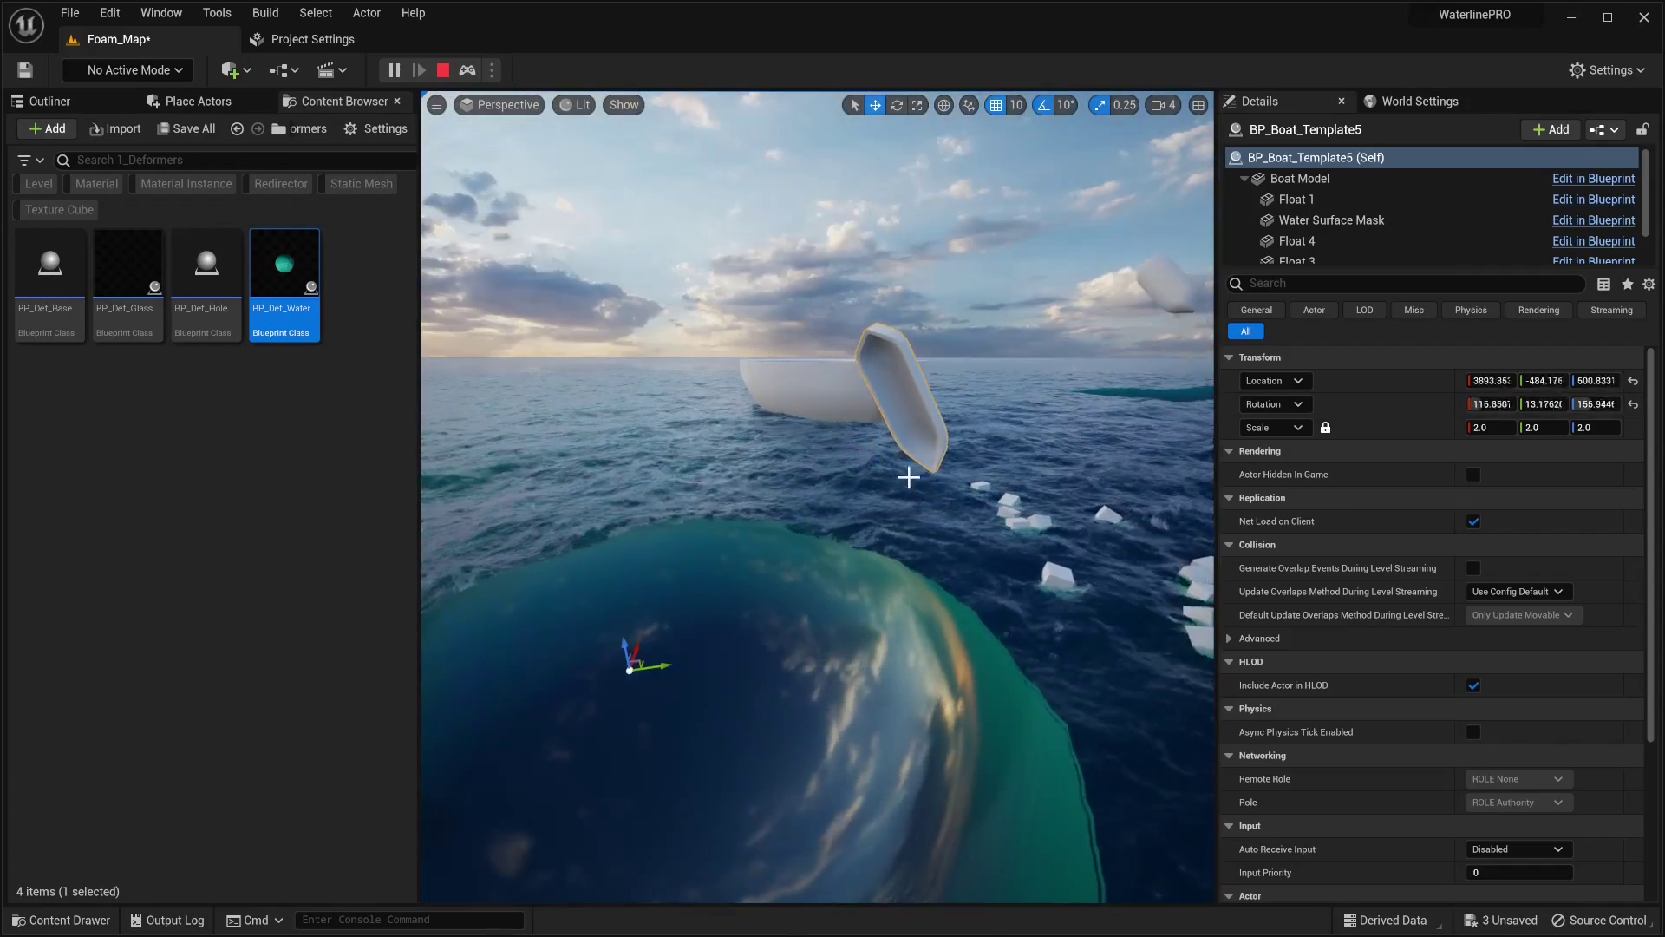
# Step: Follow the floating boat around the water deformer, and select and shift the BP_Def_Glass_Sphere4 deformer across the water during the simulation
pyautogui.moveTo(769, 397); pyautogui.dragTo(911, 381, button='right')
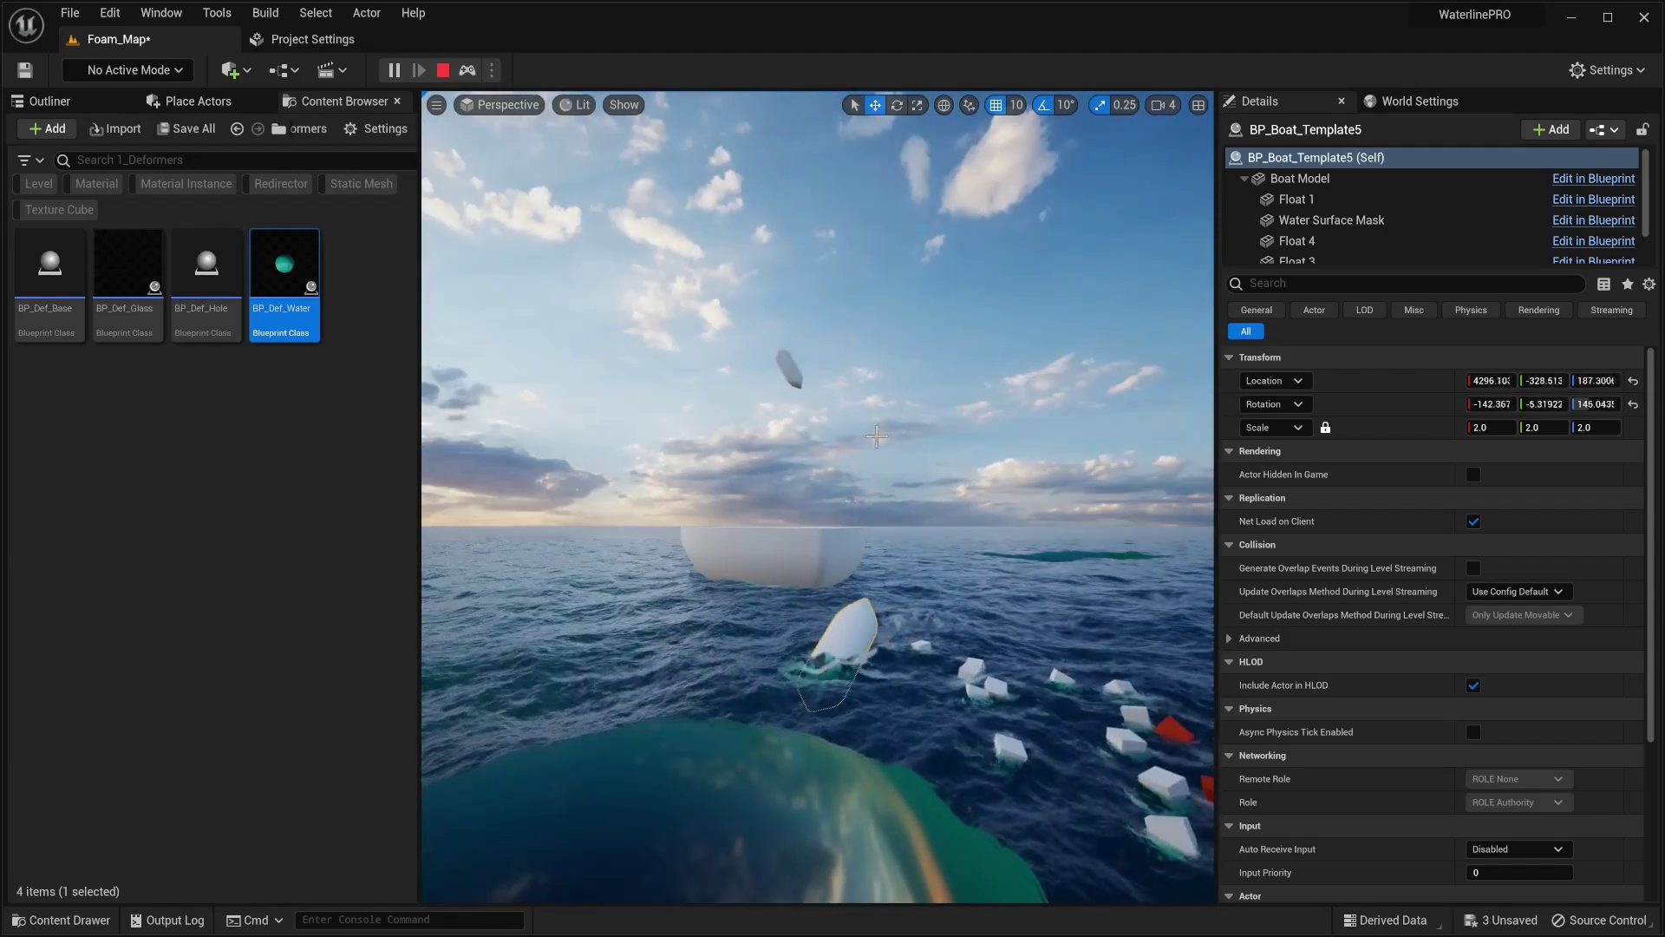
pyautogui.moveTo(931, 673); pyautogui.dragTo(848, 756, button='right')
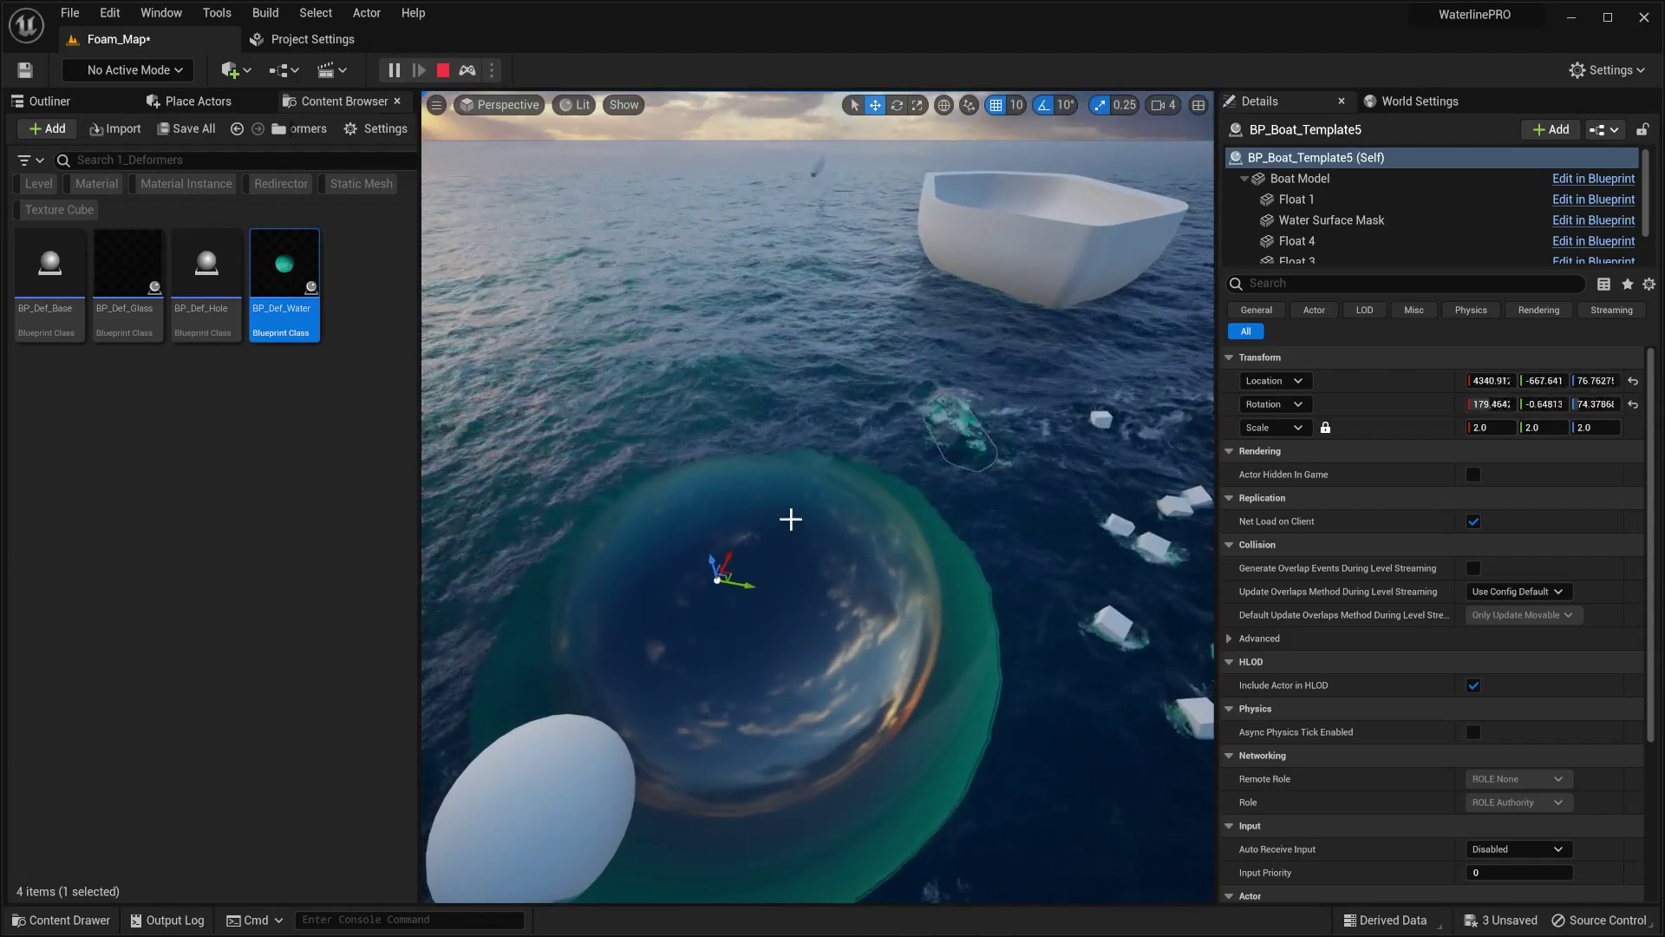
pyautogui.moveTo(790, 519); pyautogui.dragTo(790, 563, button='right')
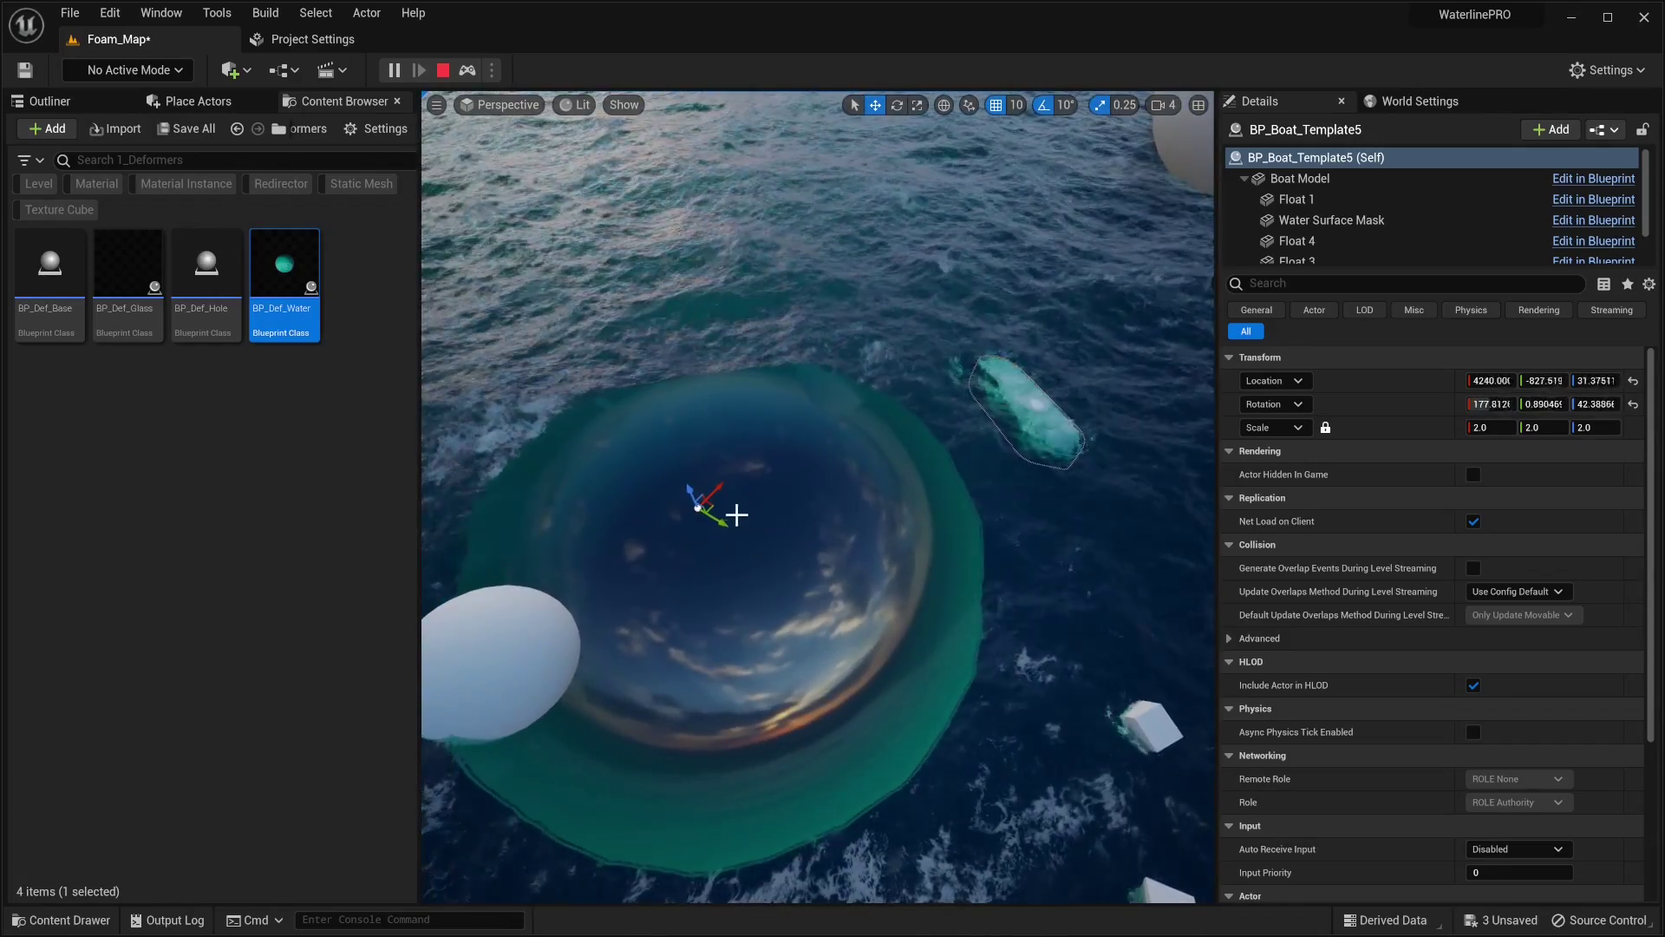
pyautogui.click(841, 517)
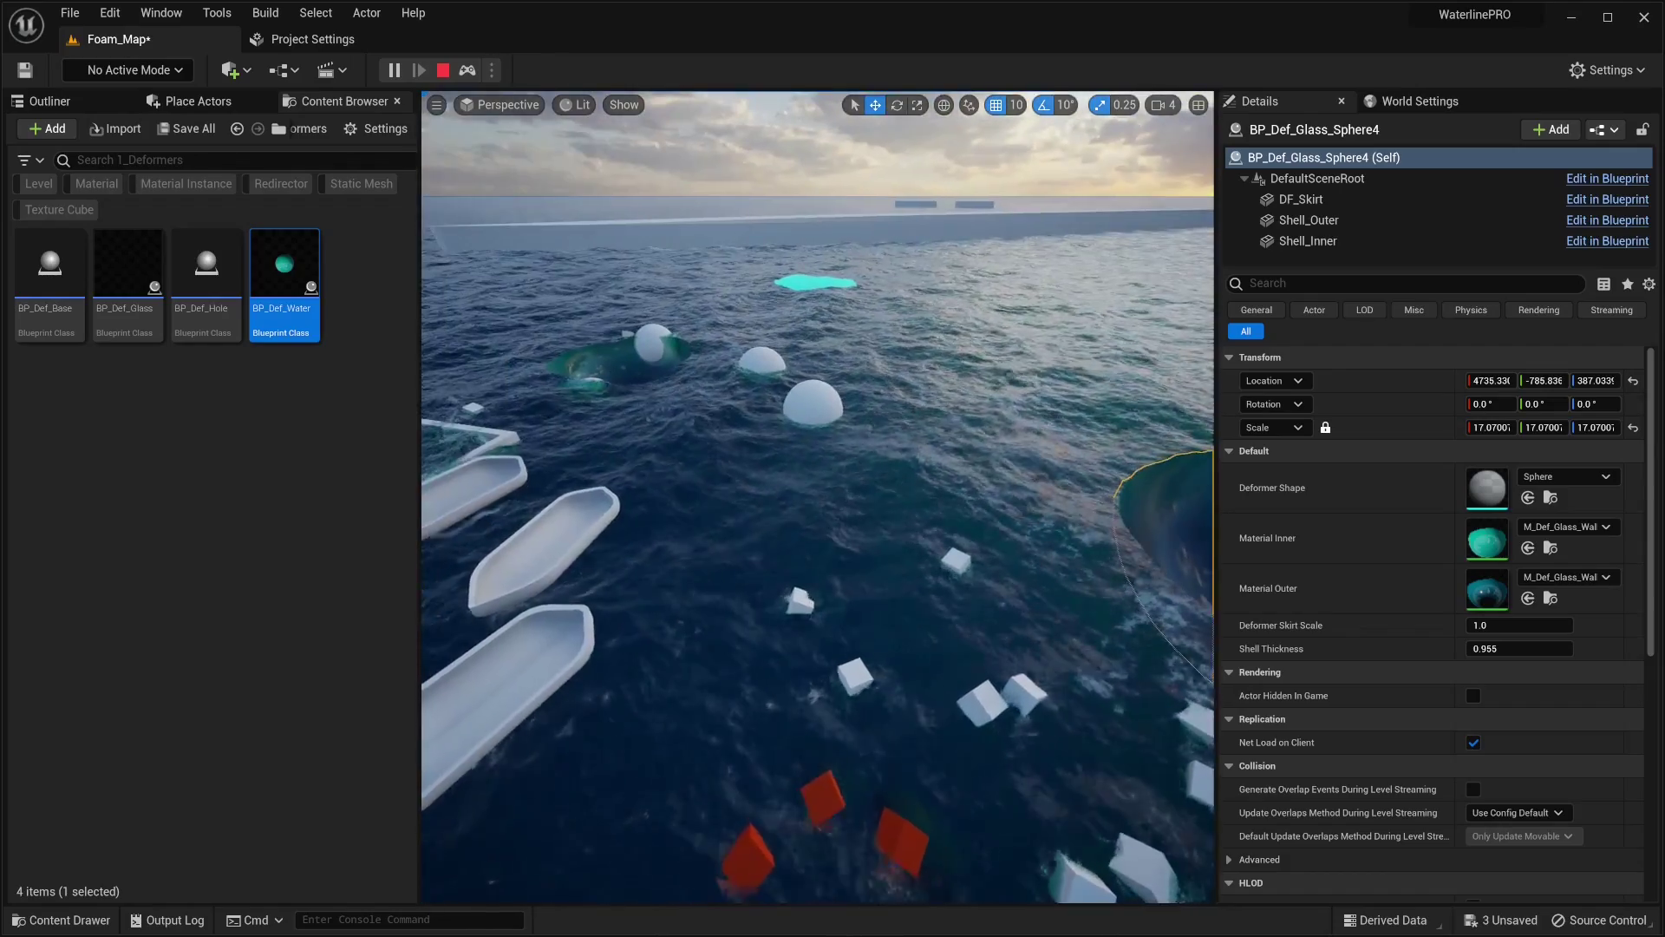
# Step: Examine the surrounding ocean and the white walkway between the glass water walls, above and below water, and stop the simulation
pyautogui.moveTo(817, 496); pyautogui.dragTo(998, 286, button='right')
pyautogui.moveTo(831, 481); pyautogui.dragTo(1006, 477, button='right')
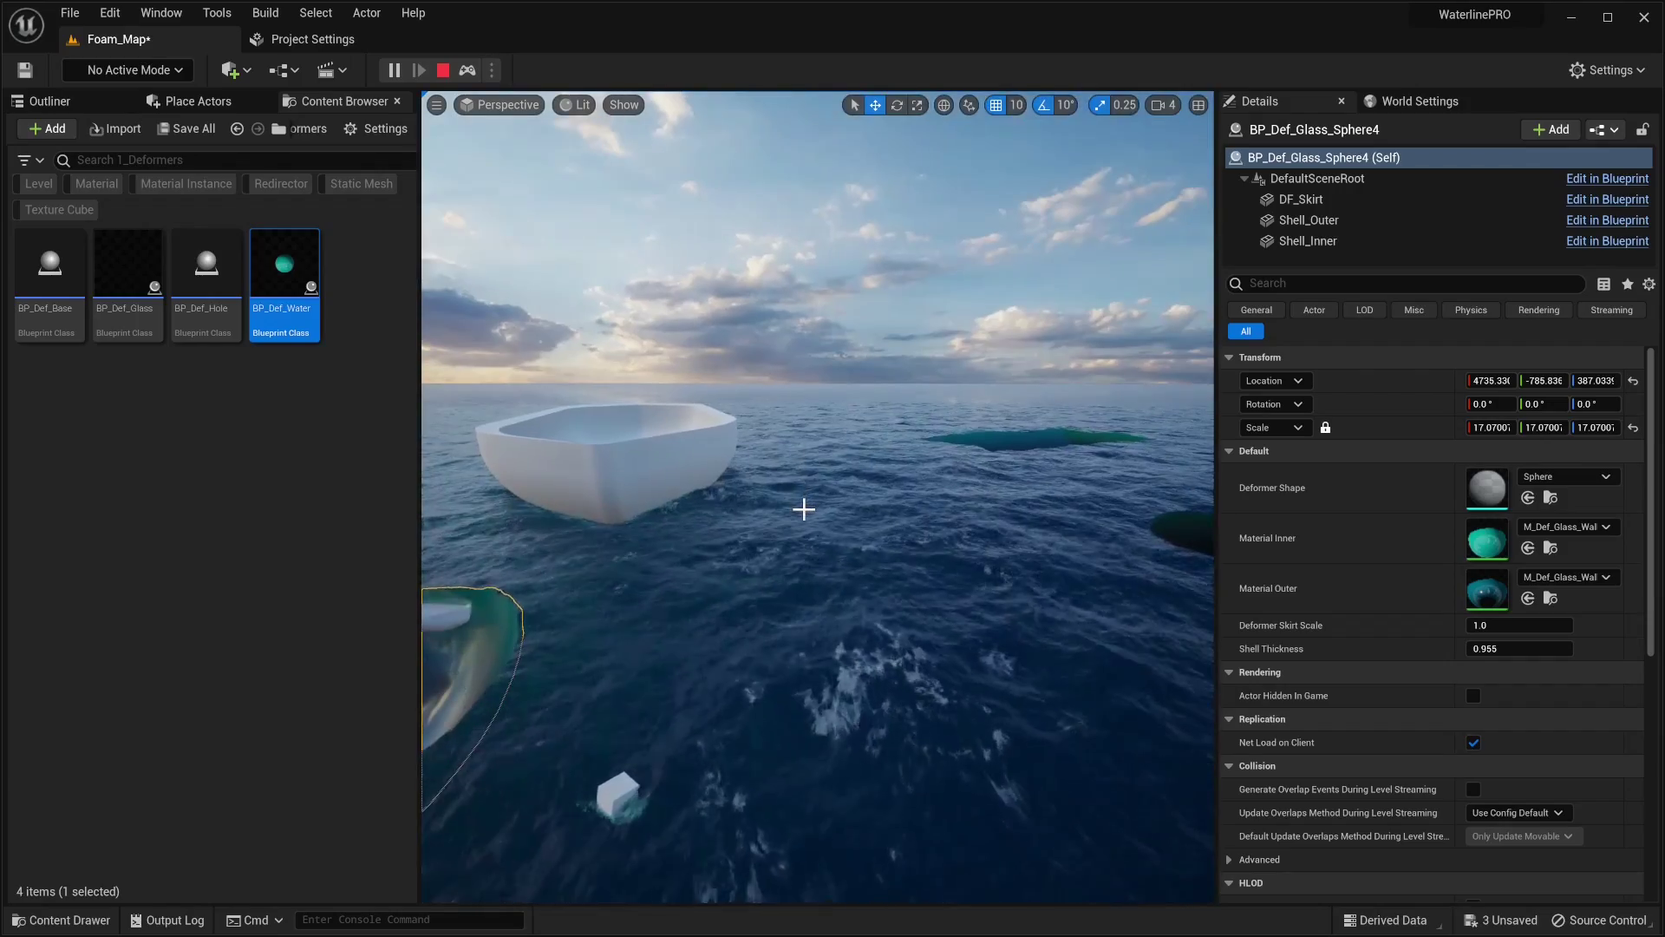
pyautogui.moveTo(804, 509); pyautogui.dragTo(1075, 491, button='right')
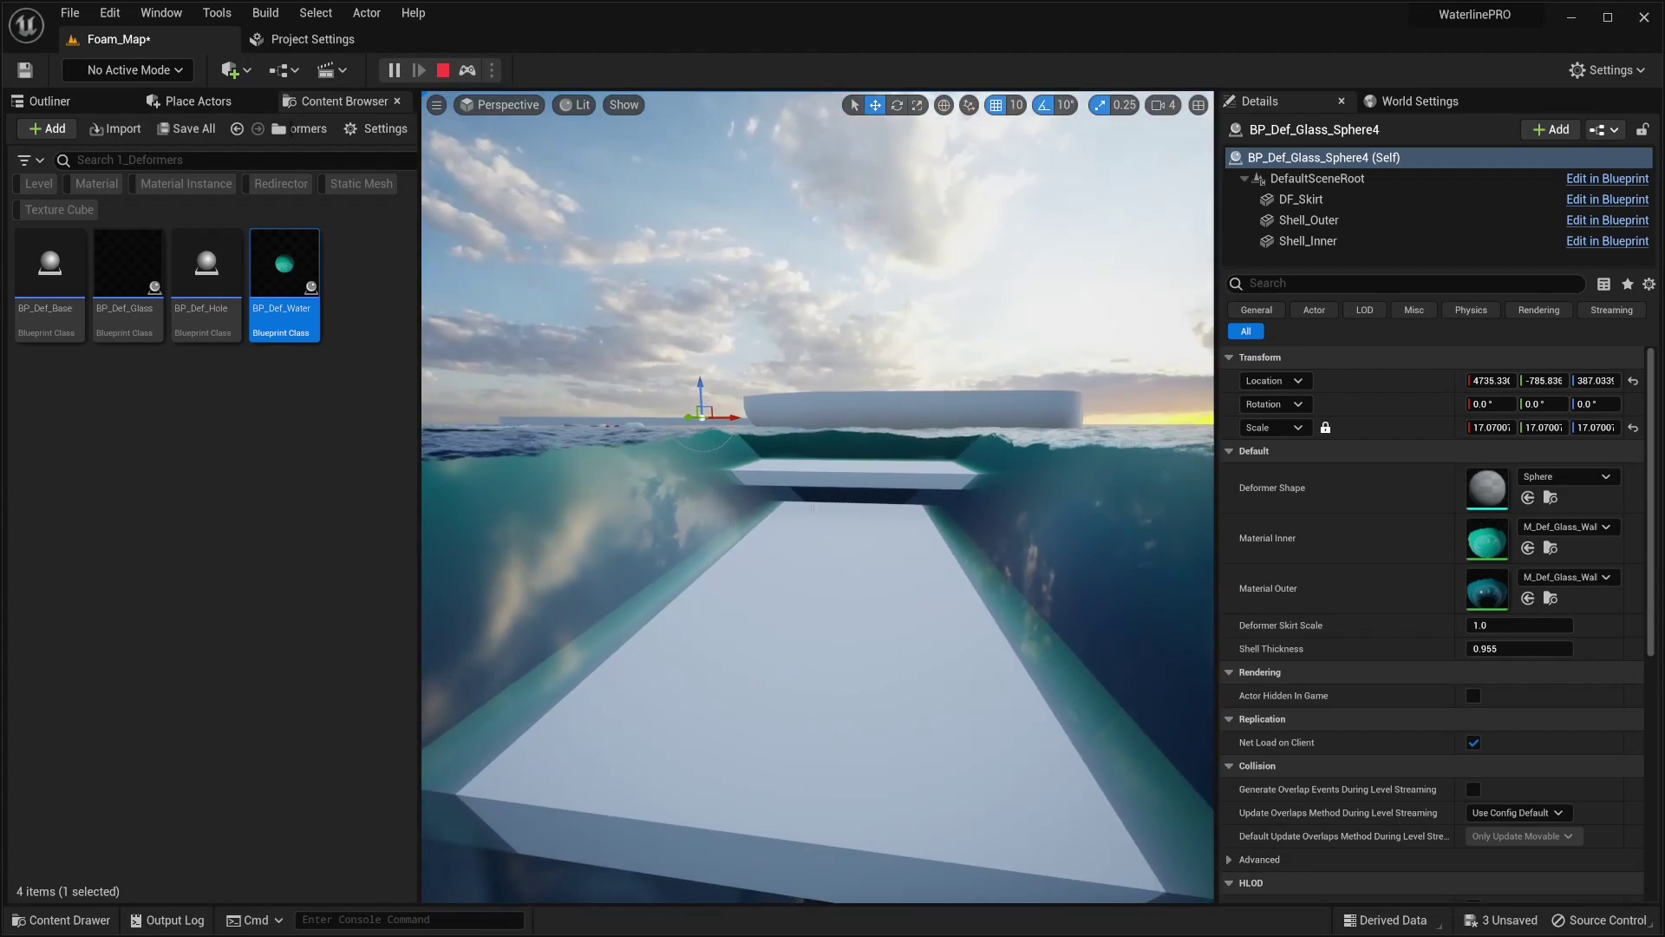
pyautogui.moveTo(818, 497)
pyautogui.mouseDown(button='right')
pyautogui.moveTo(886, 516)
pyautogui.moveTo(890, 502)
pyautogui.moveTo(841, 519)
pyautogui.mouseUp(button='right')
pyautogui.moveTo(694, 434); pyautogui.dragTo(710, 423, button='right')
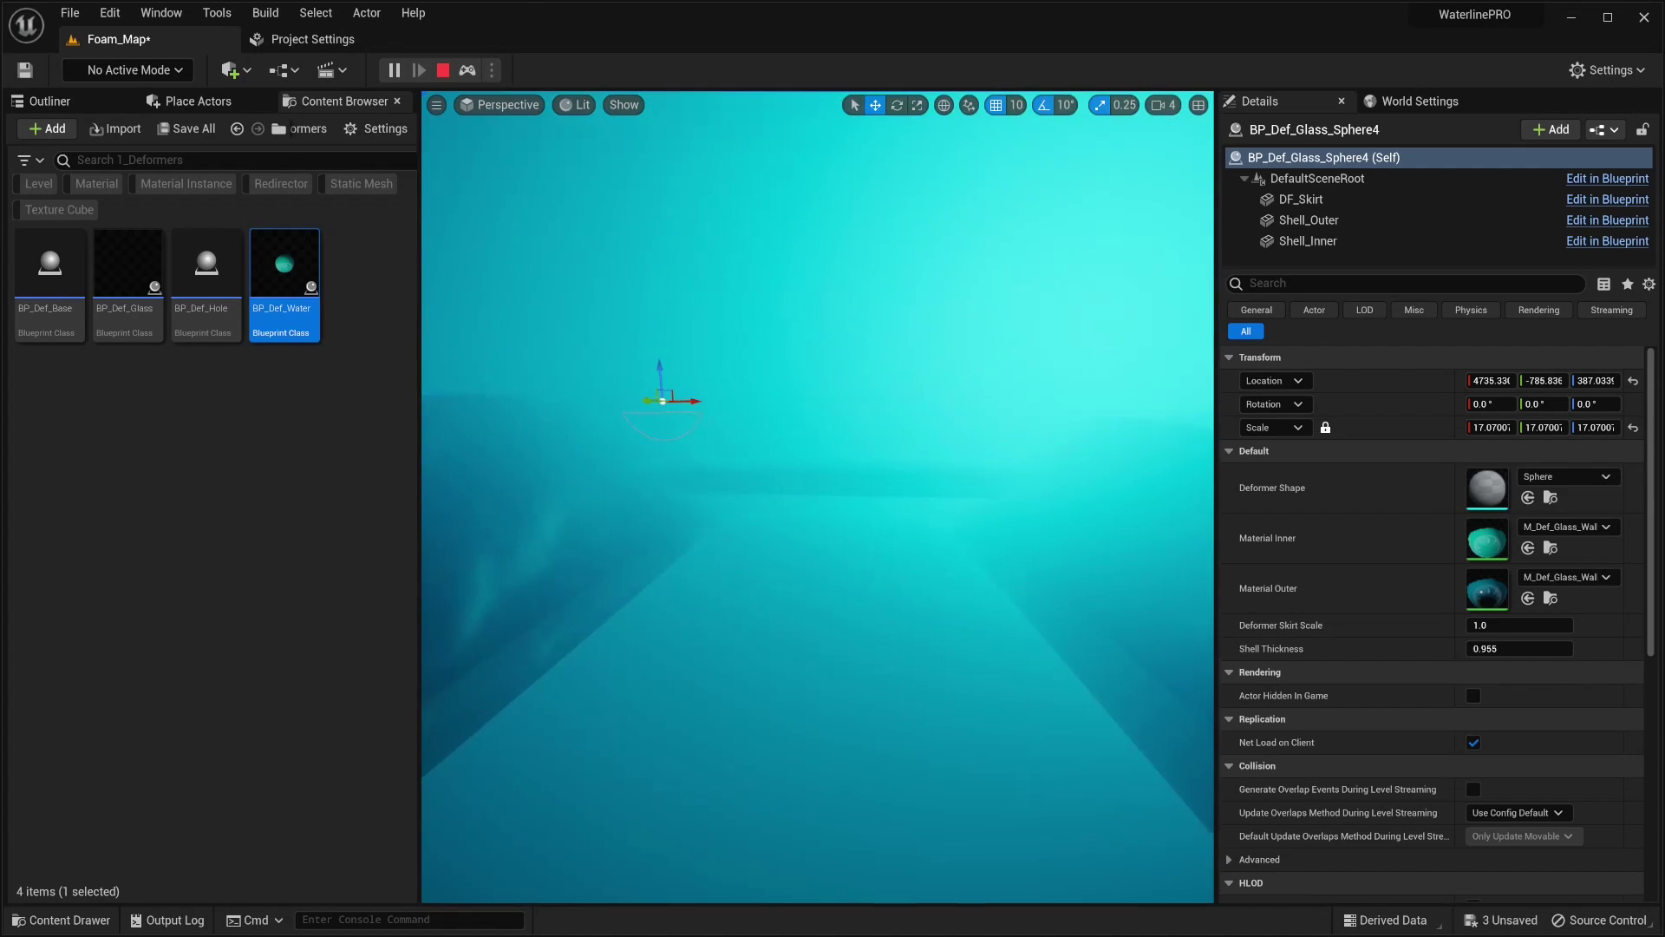
pyautogui.press('Escape')
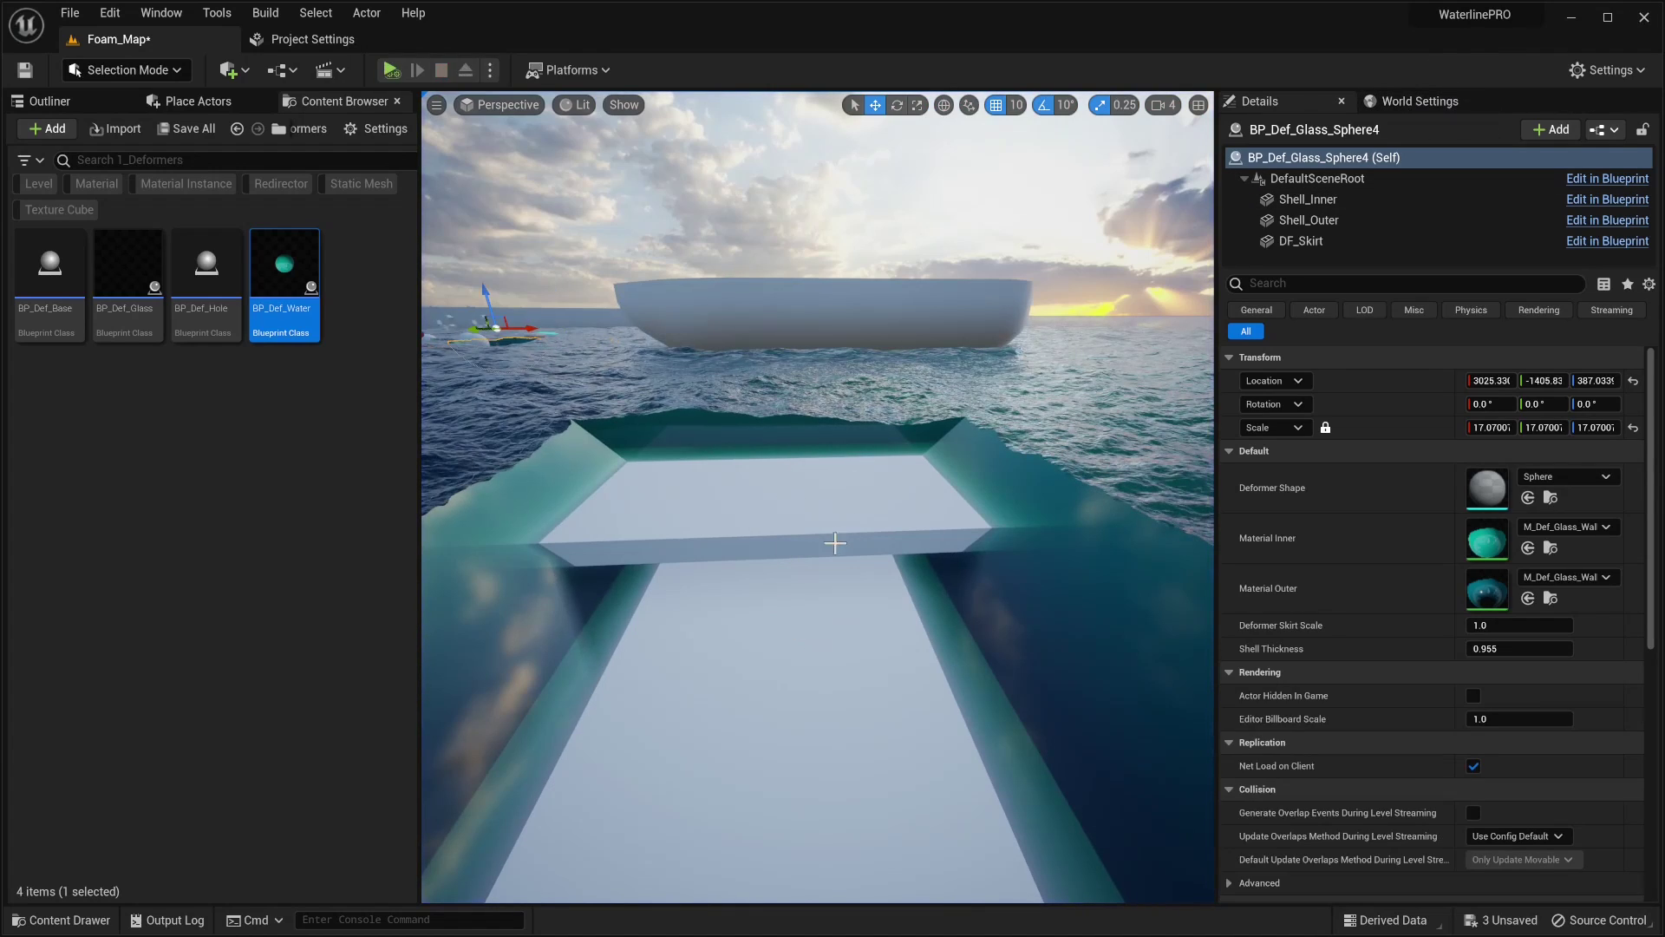
# Step: Start playing the level in the Selected Viewport mode from the camera position over the white walkway
pyautogui.click(490, 70)
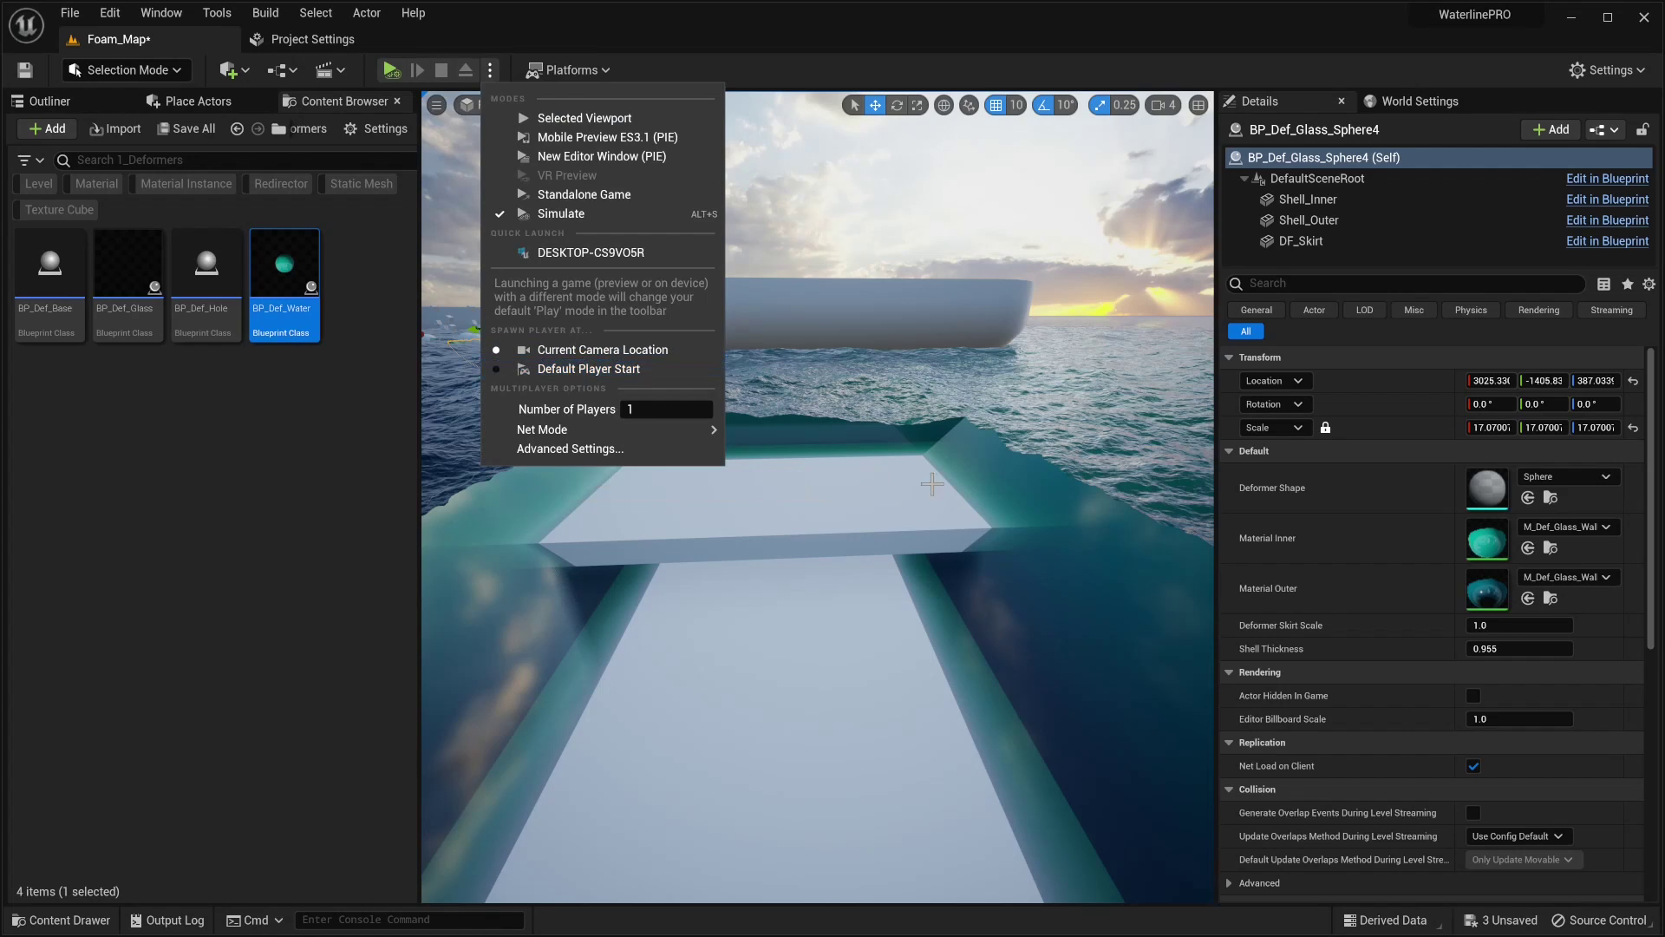
pyautogui.moveTo(886, 428); pyautogui.dragTo(527, 179, button='right')
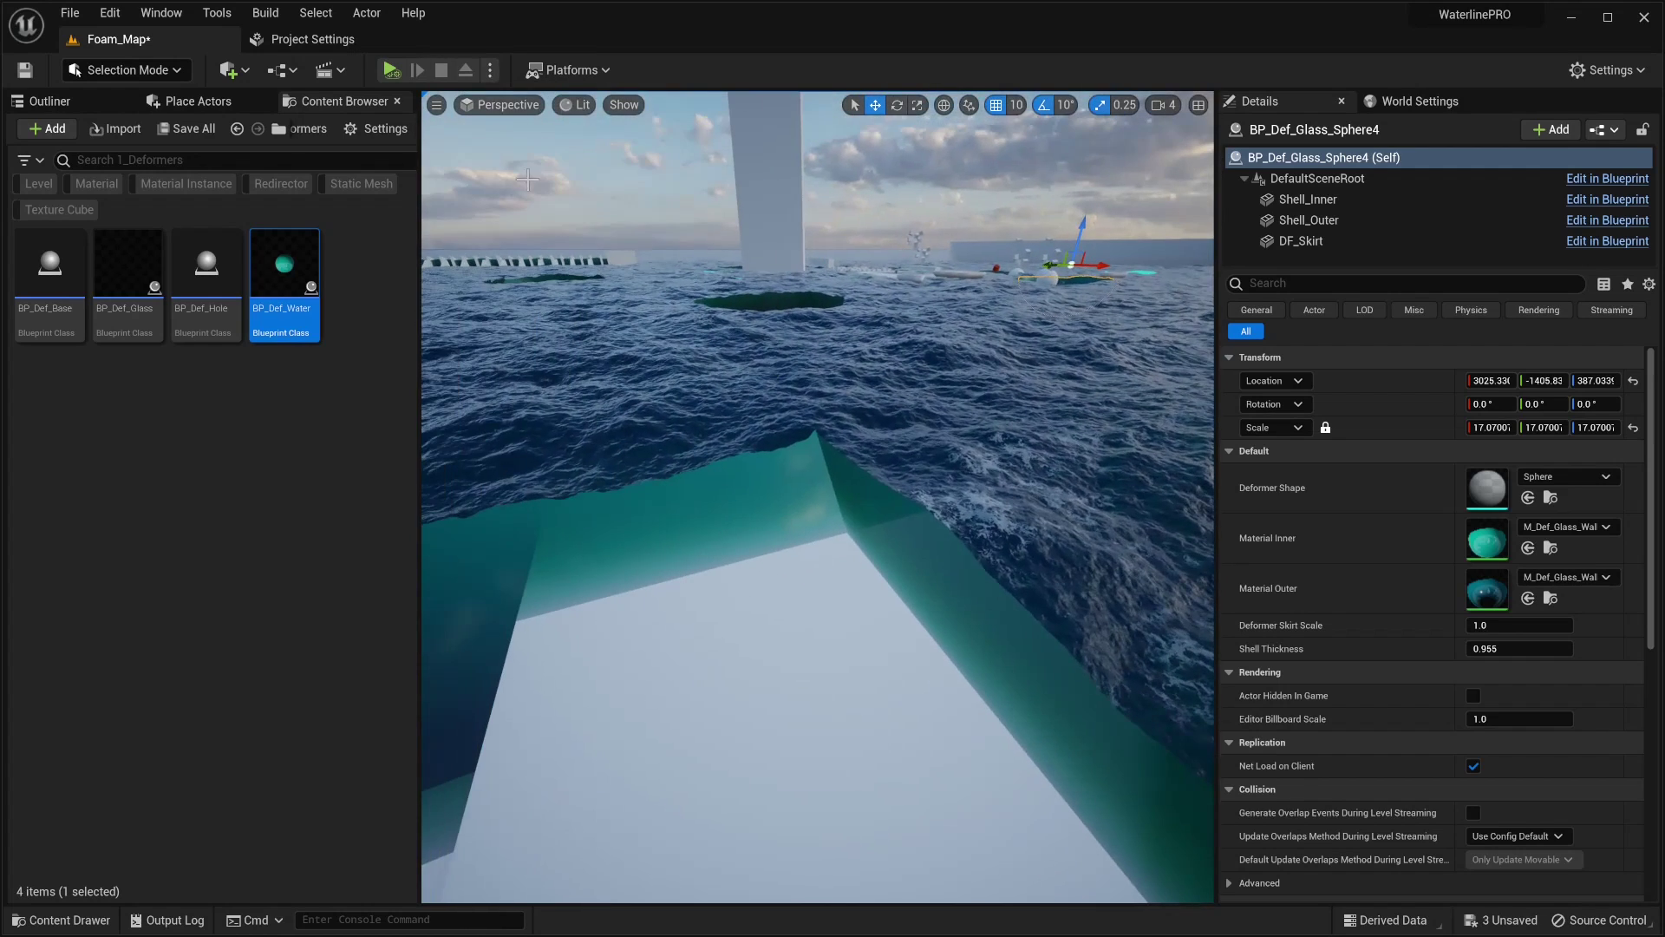
pyautogui.click(487, 69)
pyautogui.click(522, 113)
# Step: Run the character along the walkway between the water walls, jump into the water beside it and stop playing
pyautogui.press('w')
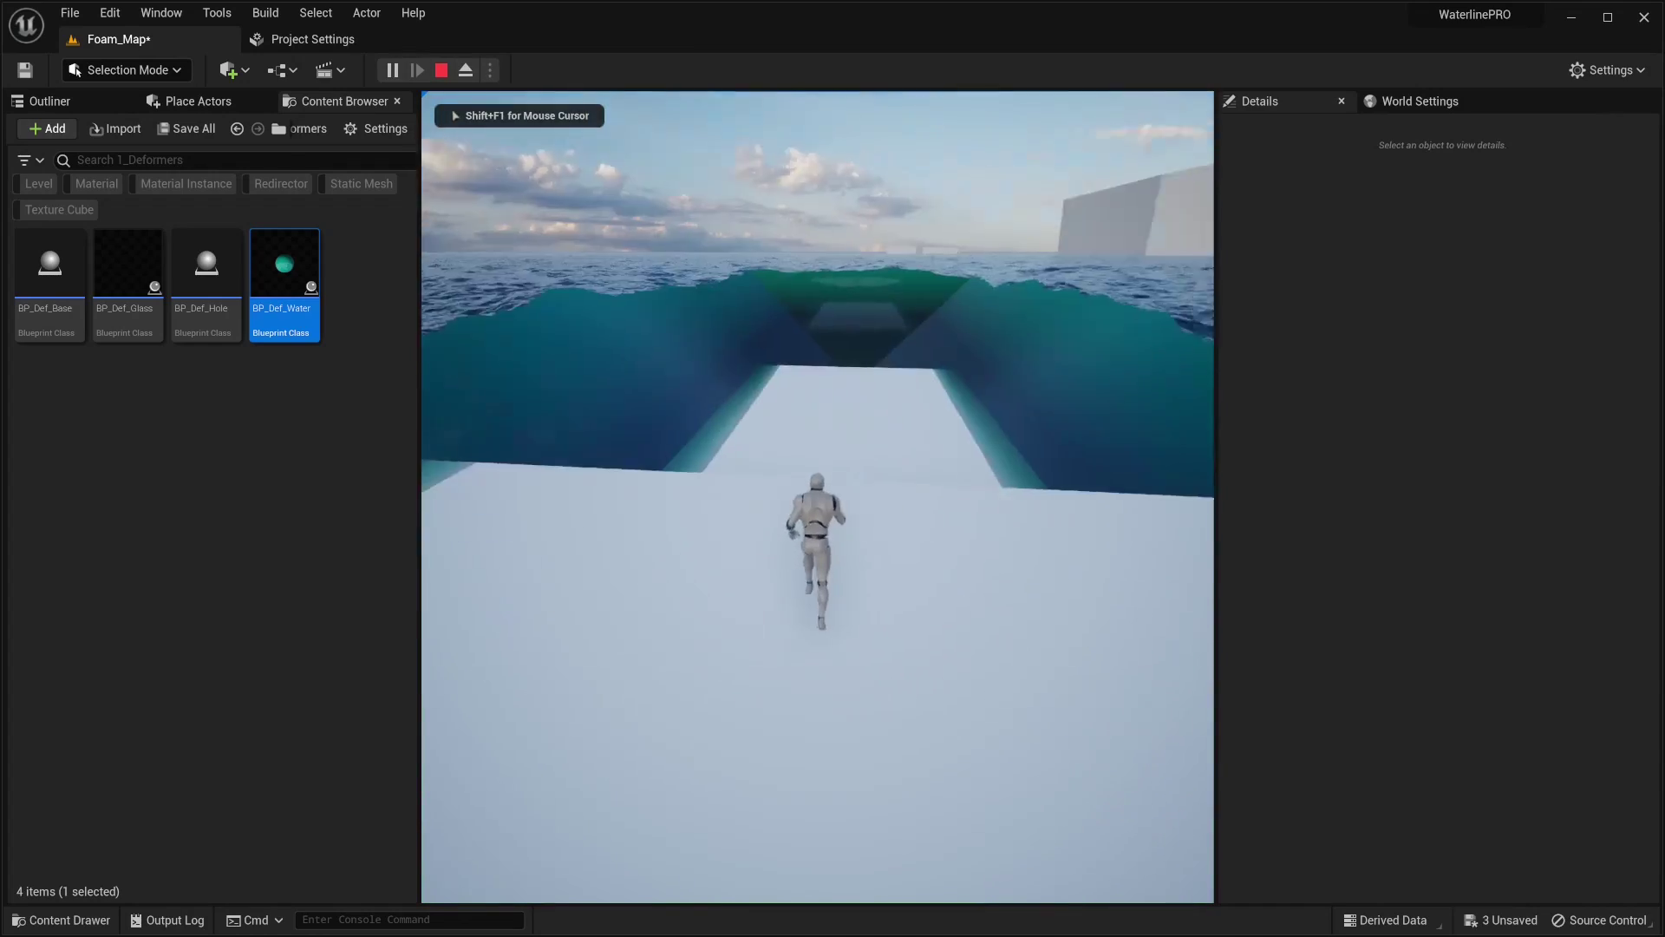
pyautogui.press('w')
pyautogui.press('d')
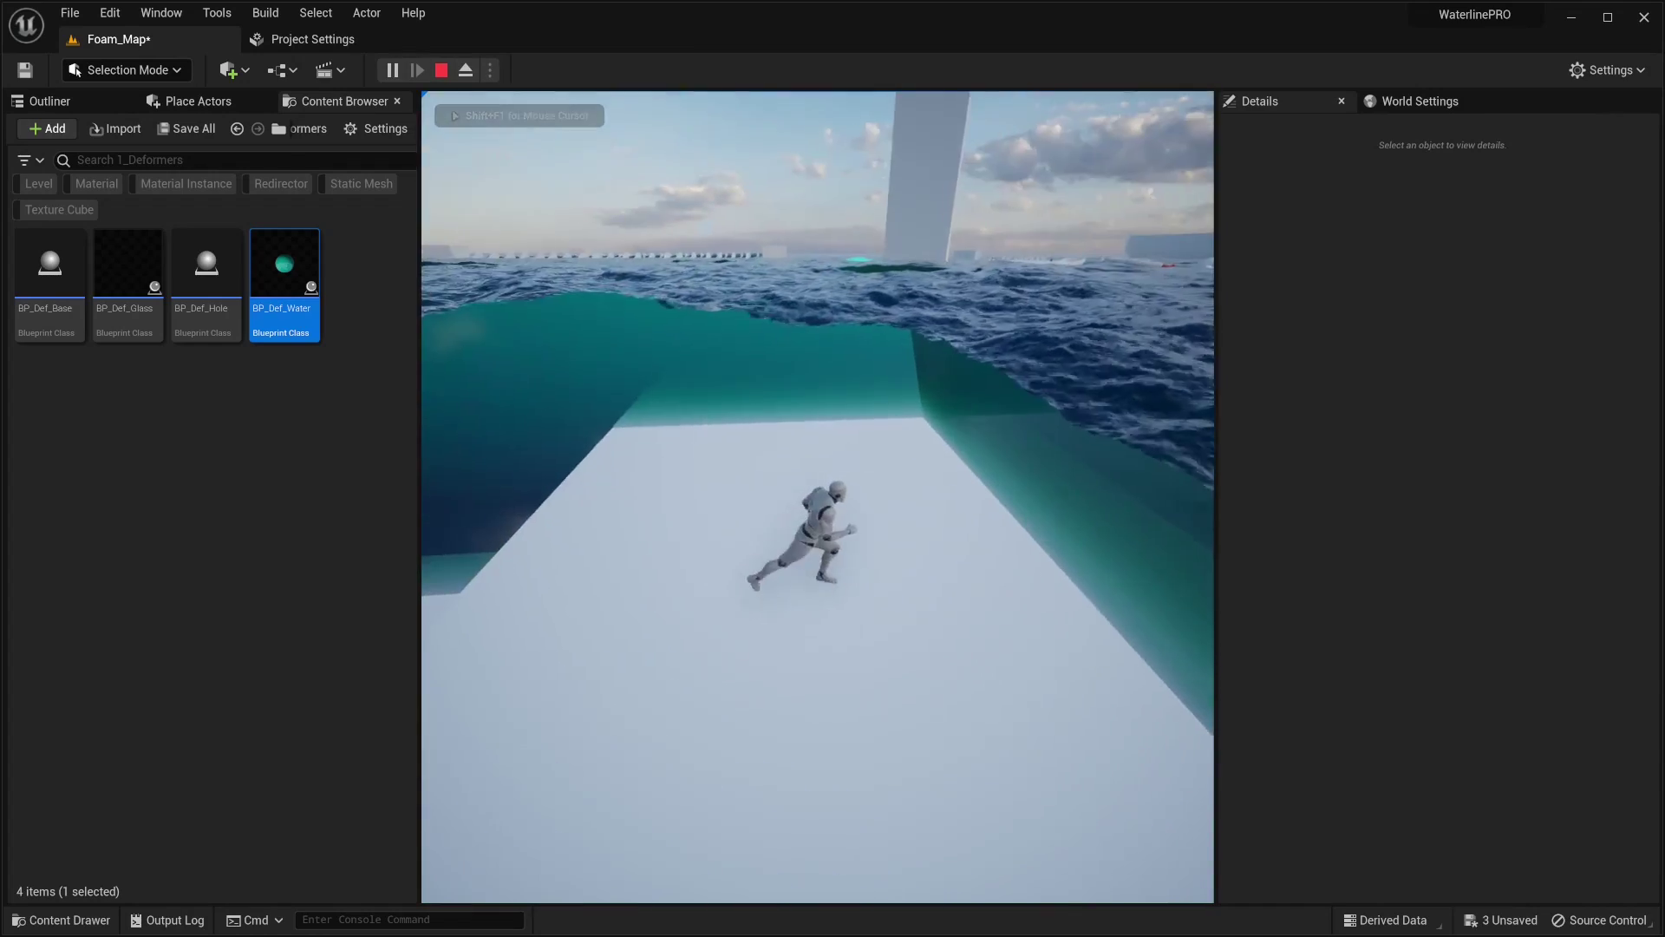
pyautogui.press('a')
pyautogui.press('w')
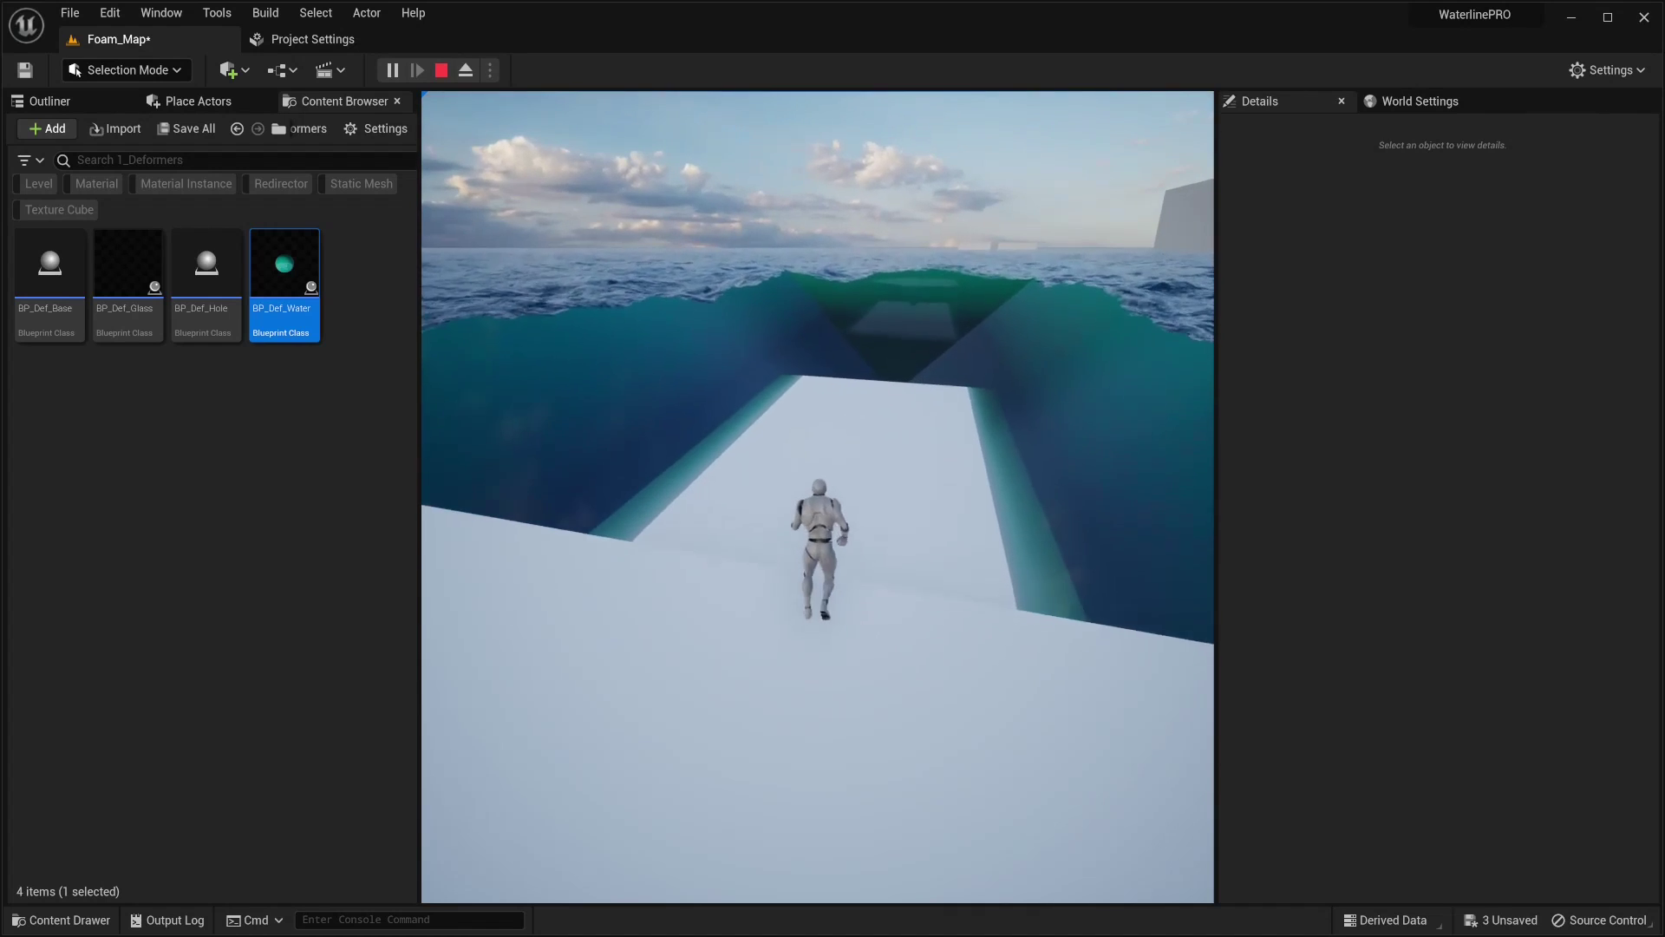
pyautogui.press('w')
pyautogui.press('space')
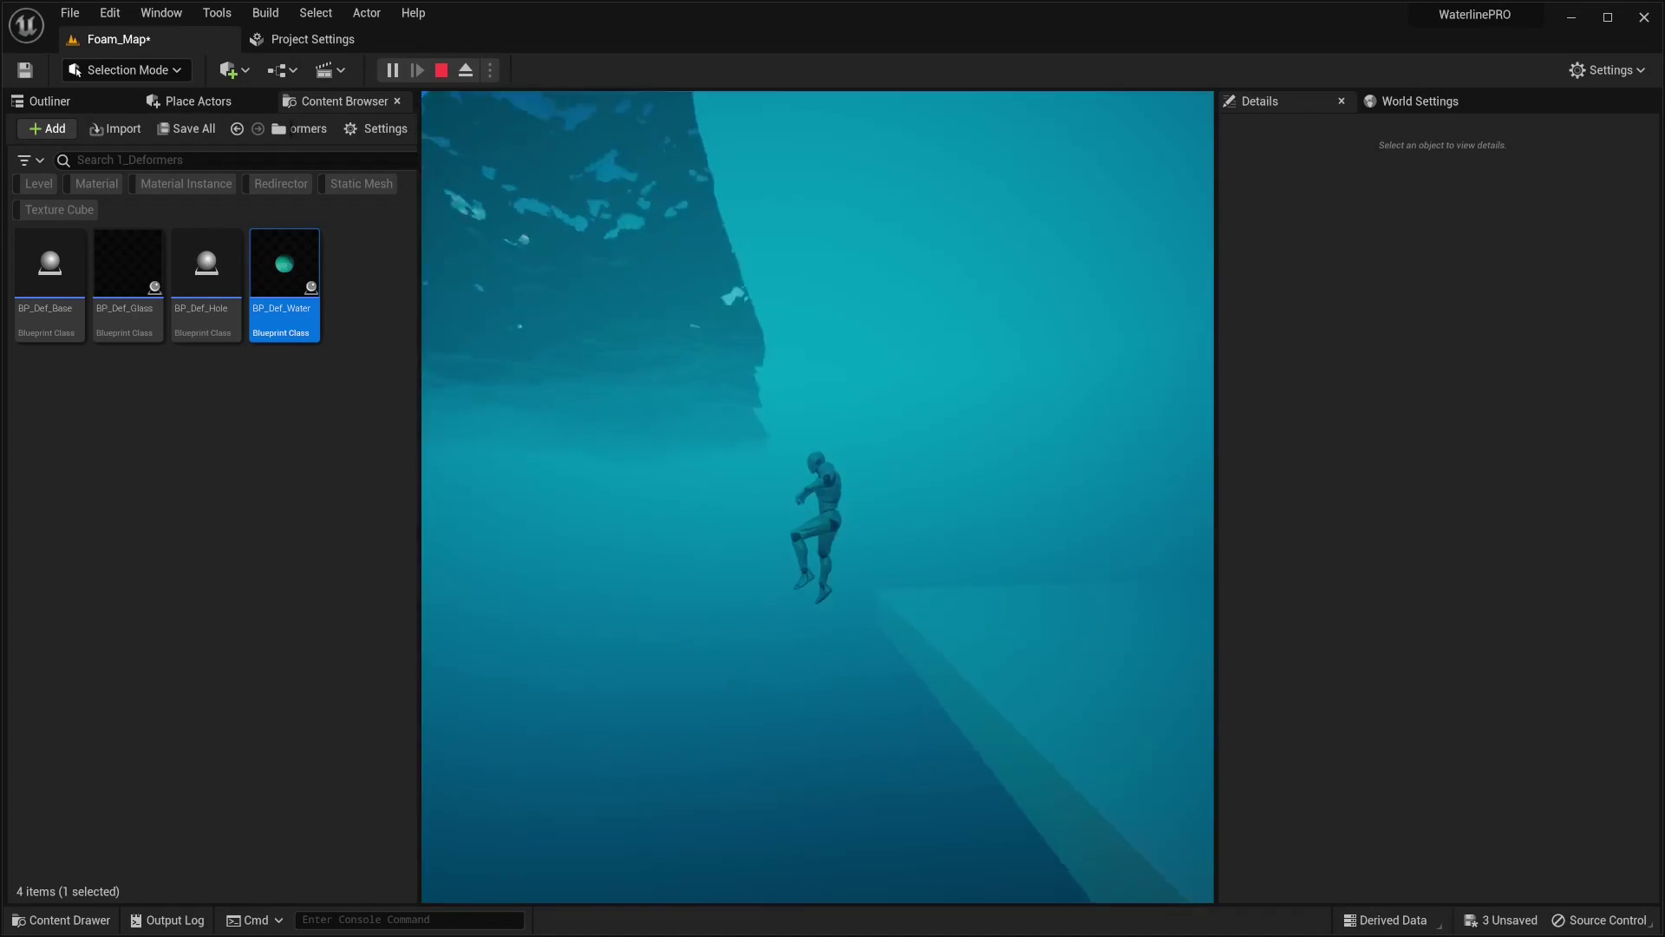
pyautogui.press('Escape')
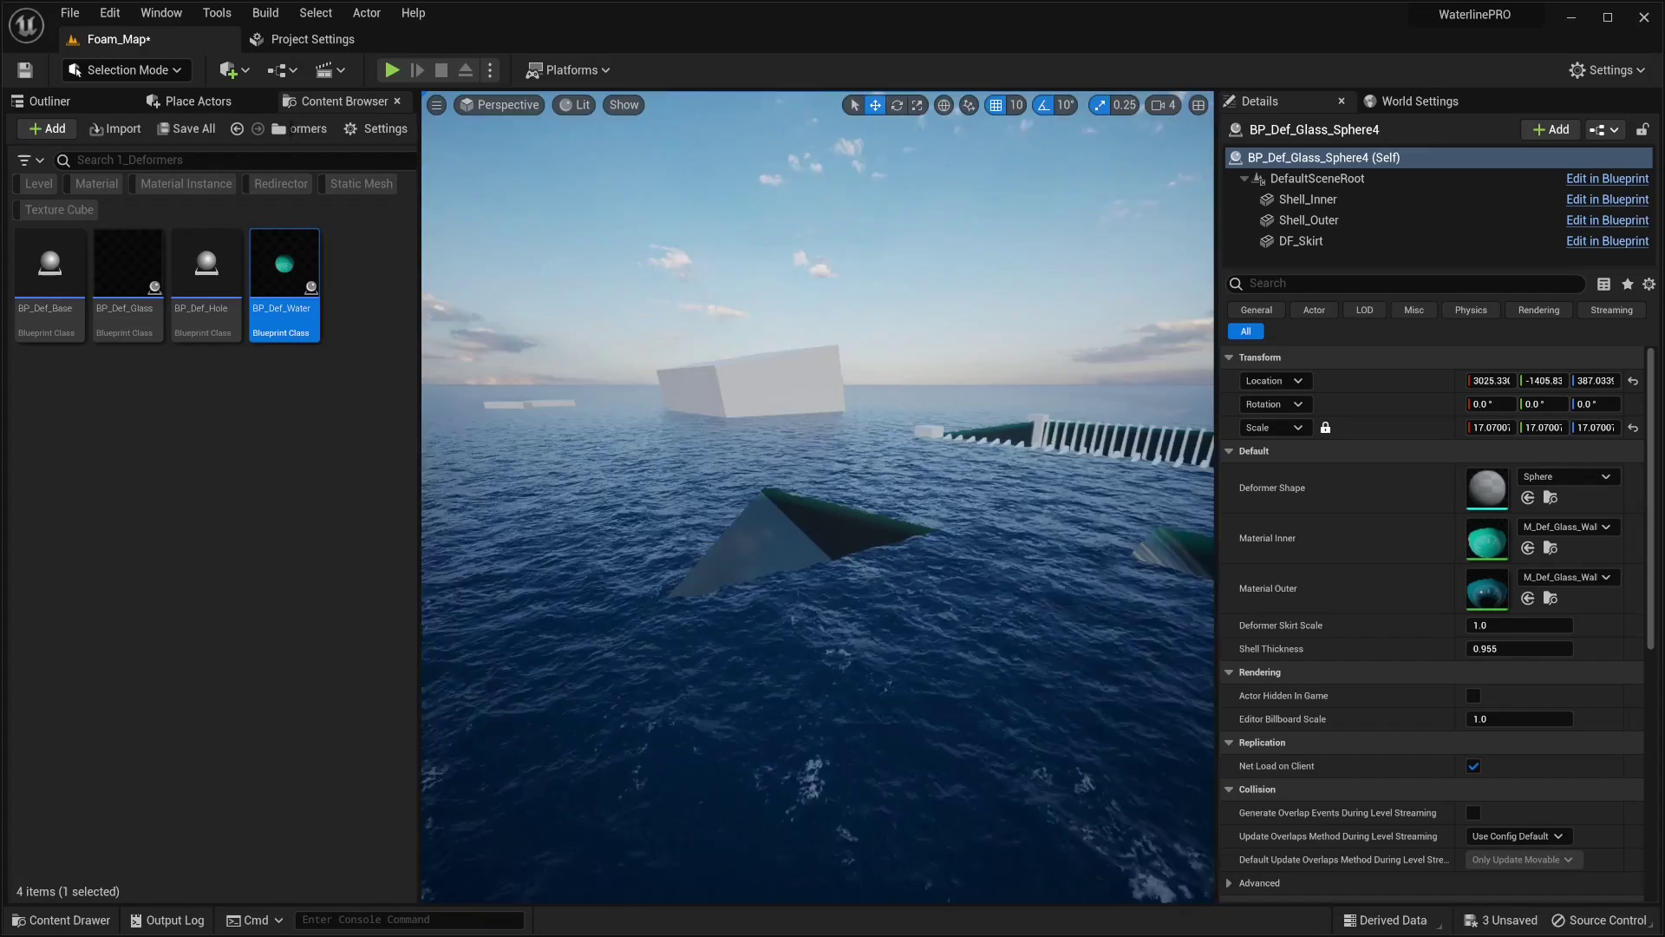
# Step: Examine the inside of the deep angular glass deformer and the large deformer shapes around it
pyautogui.moveTo(818, 496); pyautogui.dragTo(1006, 581, button='right')
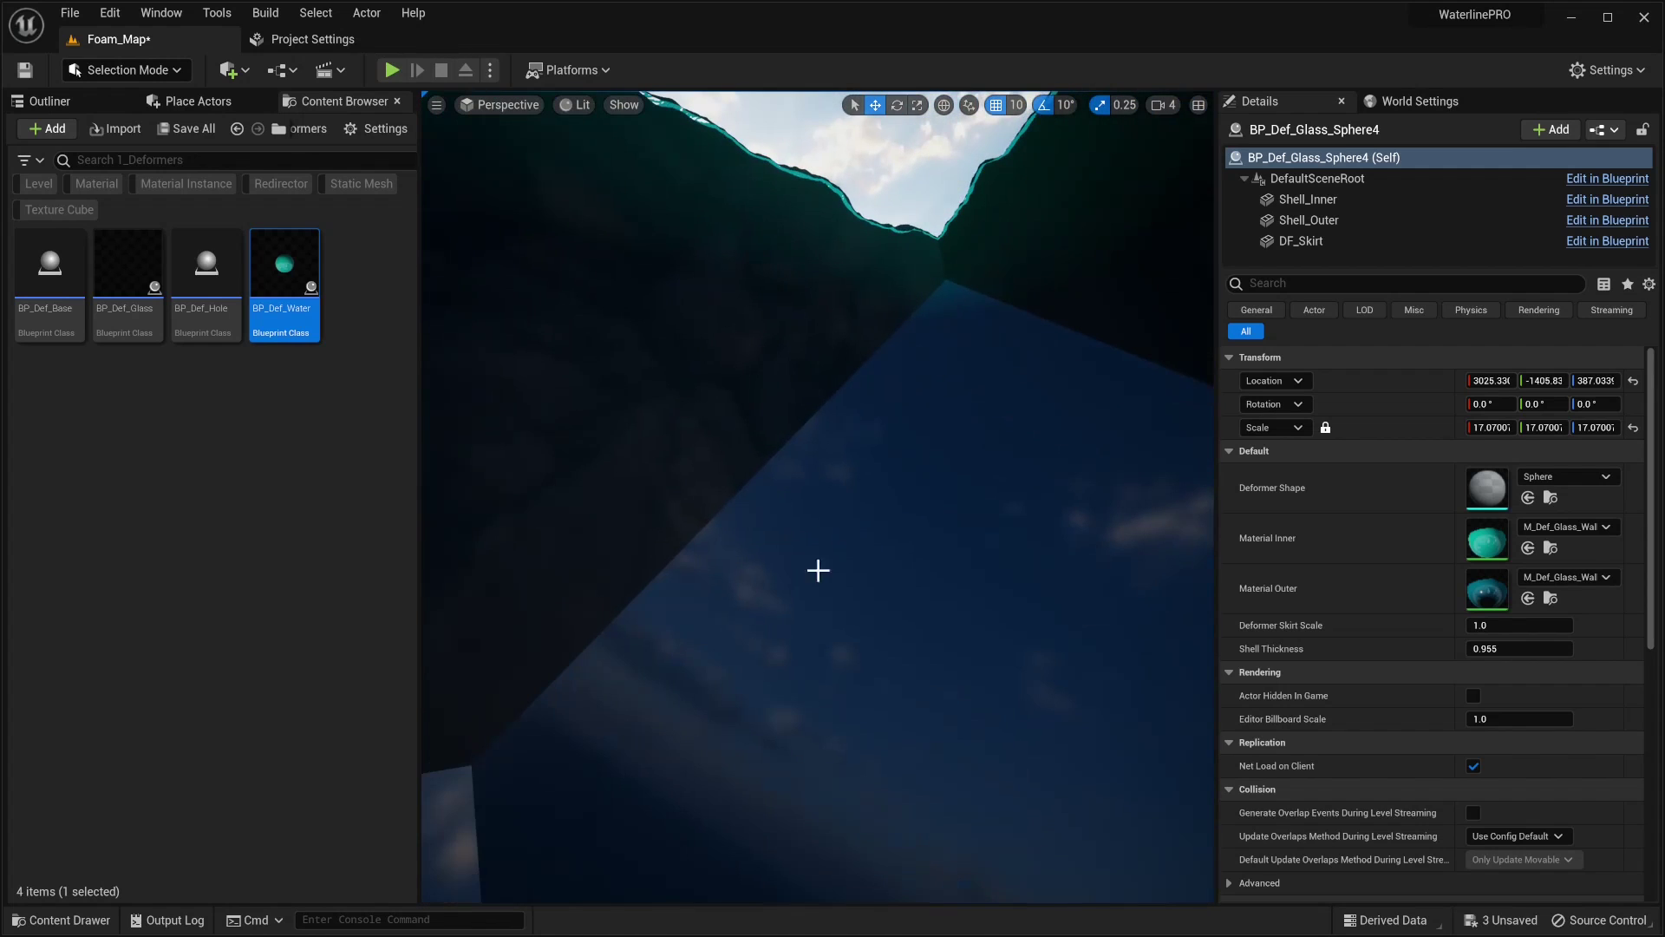
pyautogui.moveTo(840, 558); pyautogui.dragTo(833, 425, button='right')
pyautogui.moveTo(951, 554); pyautogui.dragTo(1149, 538, button='right')
pyautogui.moveTo(981, 524); pyautogui.dragTo(962, 651, button='right')
pyautogui.moveTo(850, 525); pyautogui.dragTo(911, 460, button='right')
pyautogui.moveTo(850, 525); pyautogui.dragTo(1015, 542, button='right')
pyautogui.press('w')
pyautogui.press('s')
pyautogui.moveTo(819, 499)
pyautogui.mouseDown(button='right')
pyautogui.moveTo(1197, 500)
pyautogui.moveTo(819, 500)
pyautogui.mouseUp(button='right')
# Step: Try deleting the white floor cube Cube126 beside the glass water wall, look at the area, and undo the changes
pyautogui.click(855, 713)
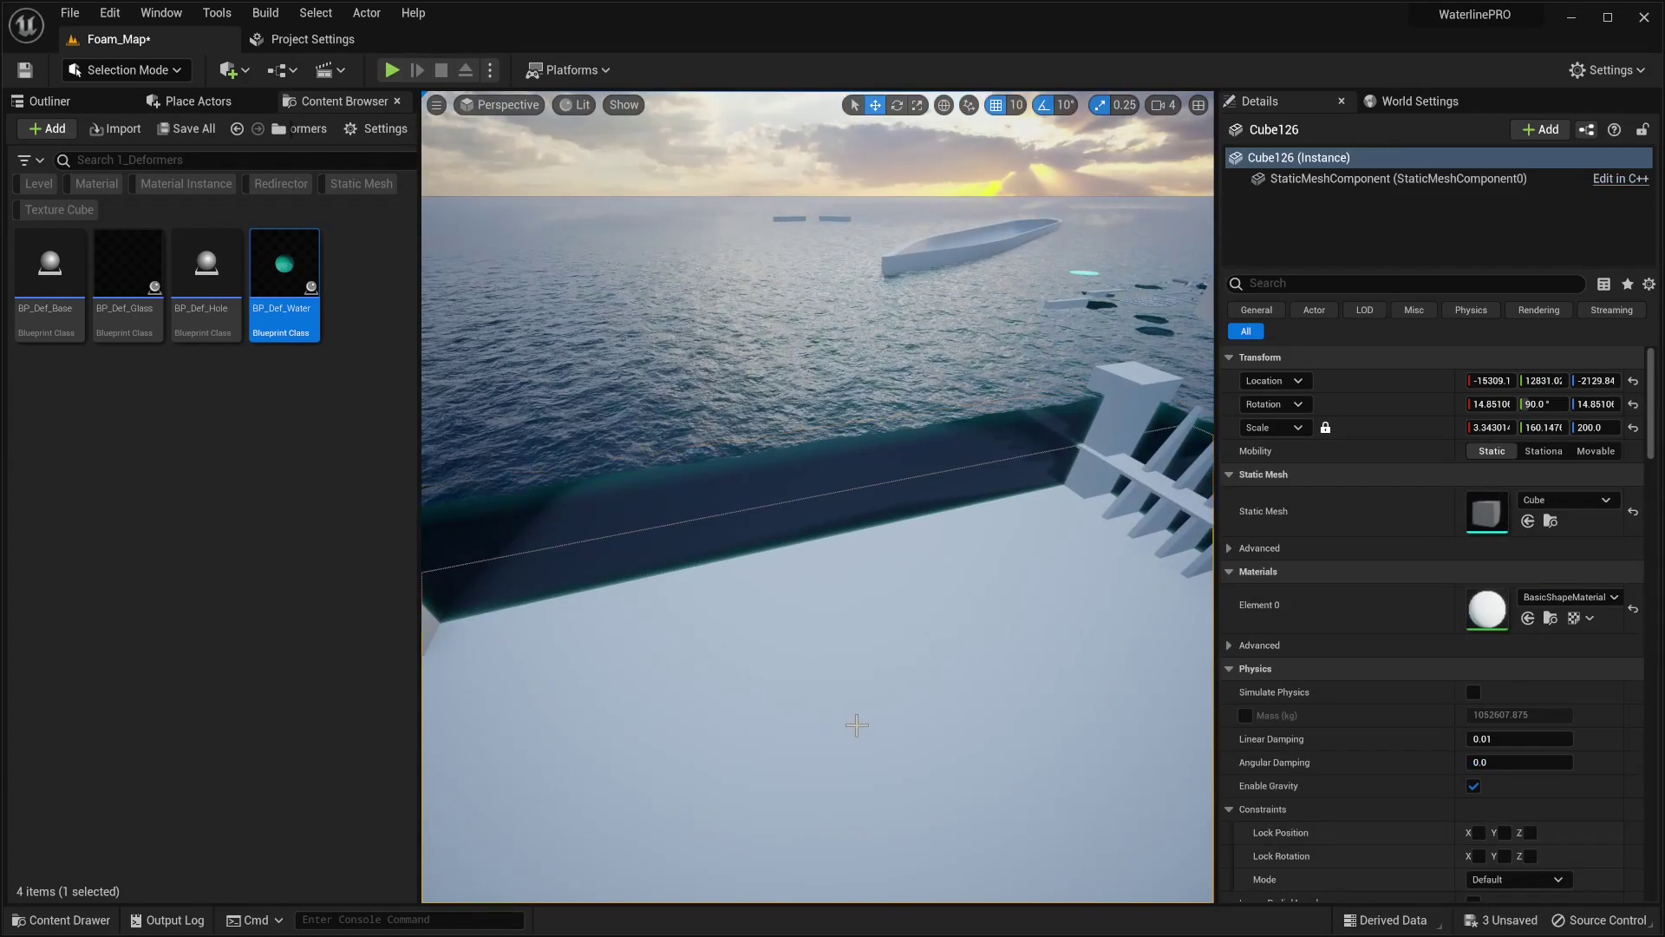
pyautogui.press('Delete')
pyautogui.moveTo(850, 714)
pyautogui.mouseDown(button='right')
pyautogui.moveTo(1067, 764)
pyautogui.moveTo(1179, 754)
pyautogui.moveTo(851, 686)
pyautogui.mouseUp(button='right')
pyautogui.click(857, 618)
pyautogui.moveTo(916, 518); pyautogui.dragTo(573, 590, button='right')
pyautogui.hotkey('ctrl', 'z')
pyautogui.hotkey('ctrl', 'z')
# Step: Select the cube-shaped glass deformer BP_Def_Glass_Sphere11, review its Deformer Shape settings and survey the other deformers across the ocean
pyautogui.click(829, 509)
pyautogui.moveTo(829, 509); pyautogui.dragTo(529, 425, button='right')
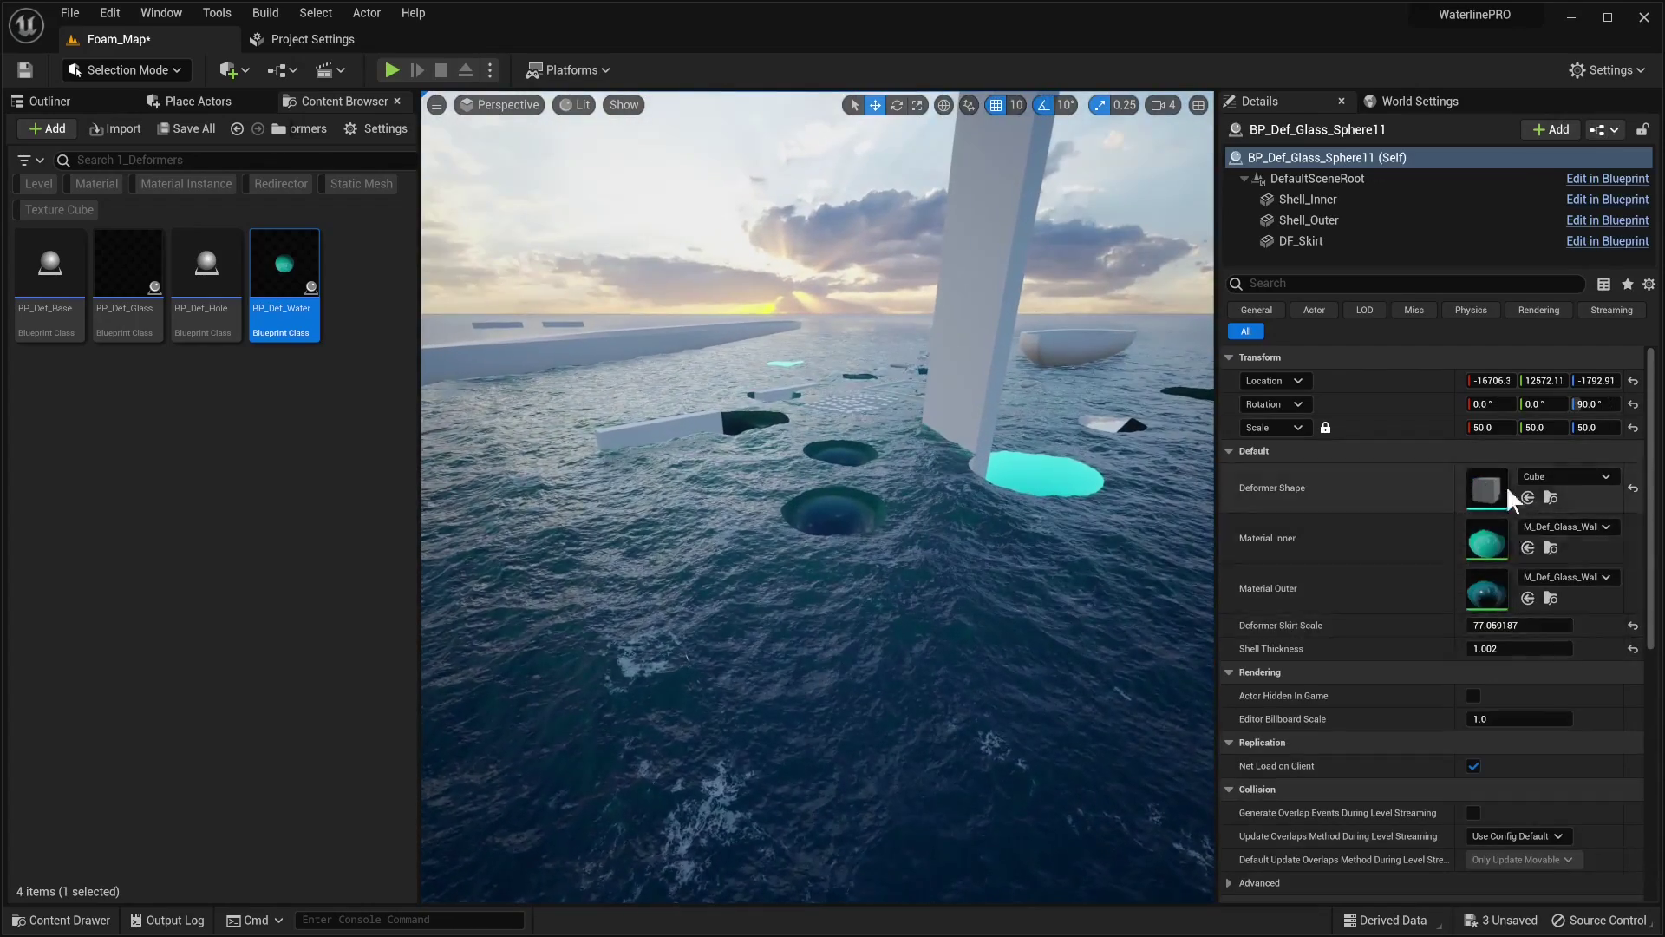
pyautogui.press('w')
pyautogui.moveTo(632, 457); pyautogui.dragTo(557, 388, button='right')
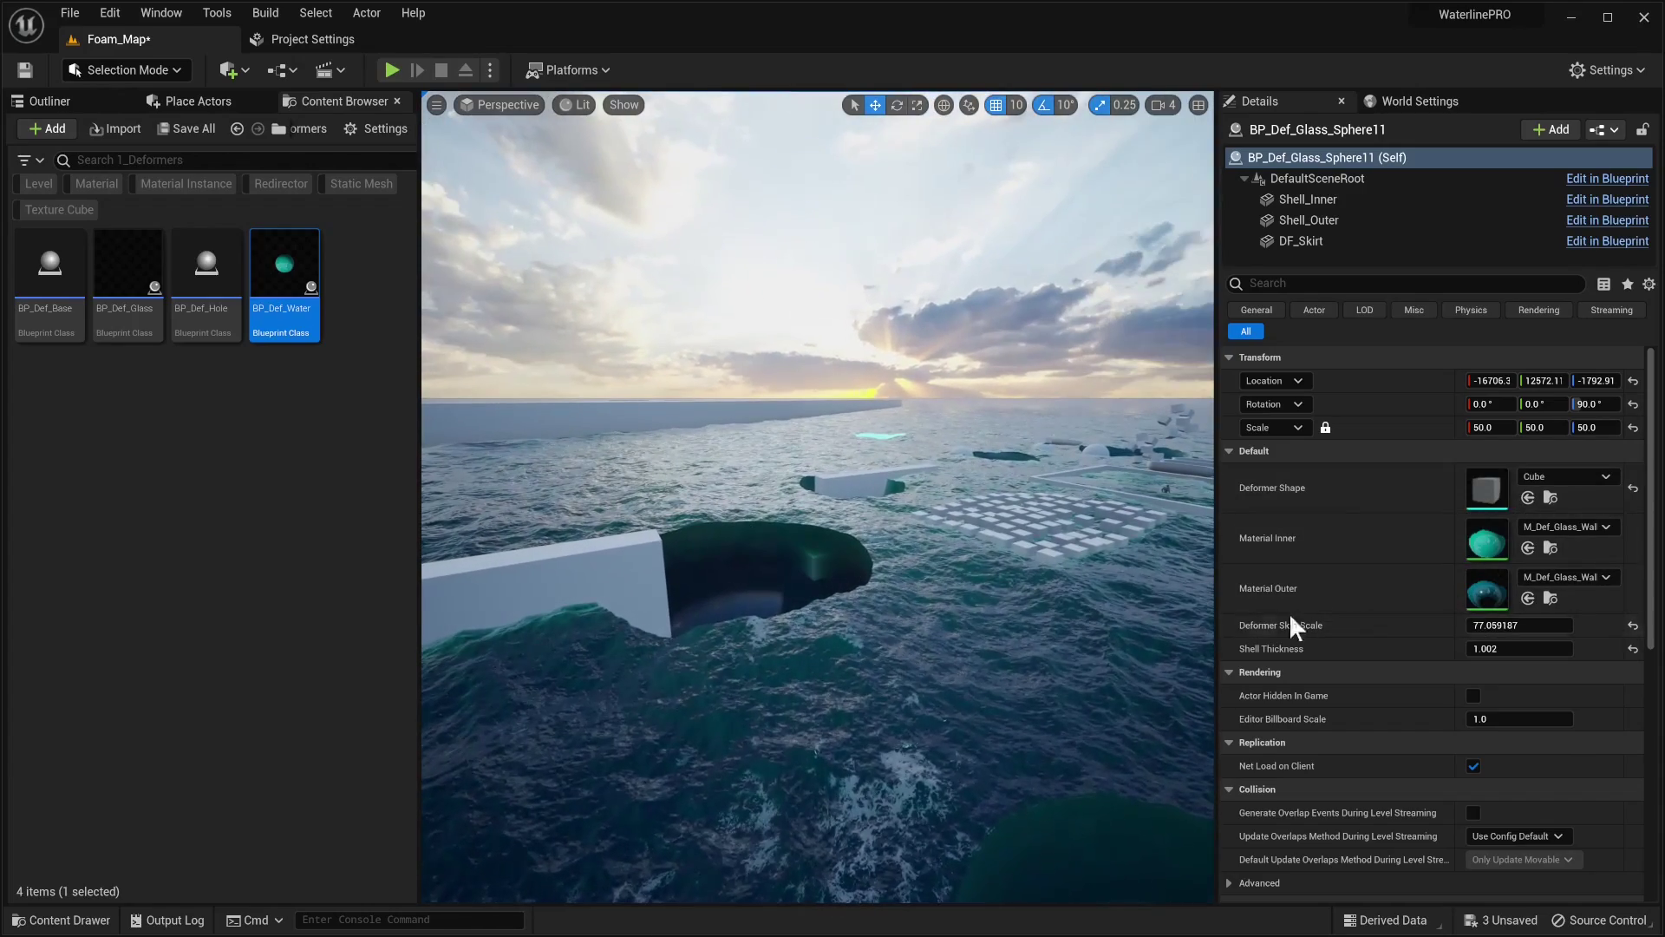
pyautogui.moveTo(980, 485); pyautogui.dragTo(1203, 481, button='right')
pyautogui.press('w')
pyautogui.press('w')
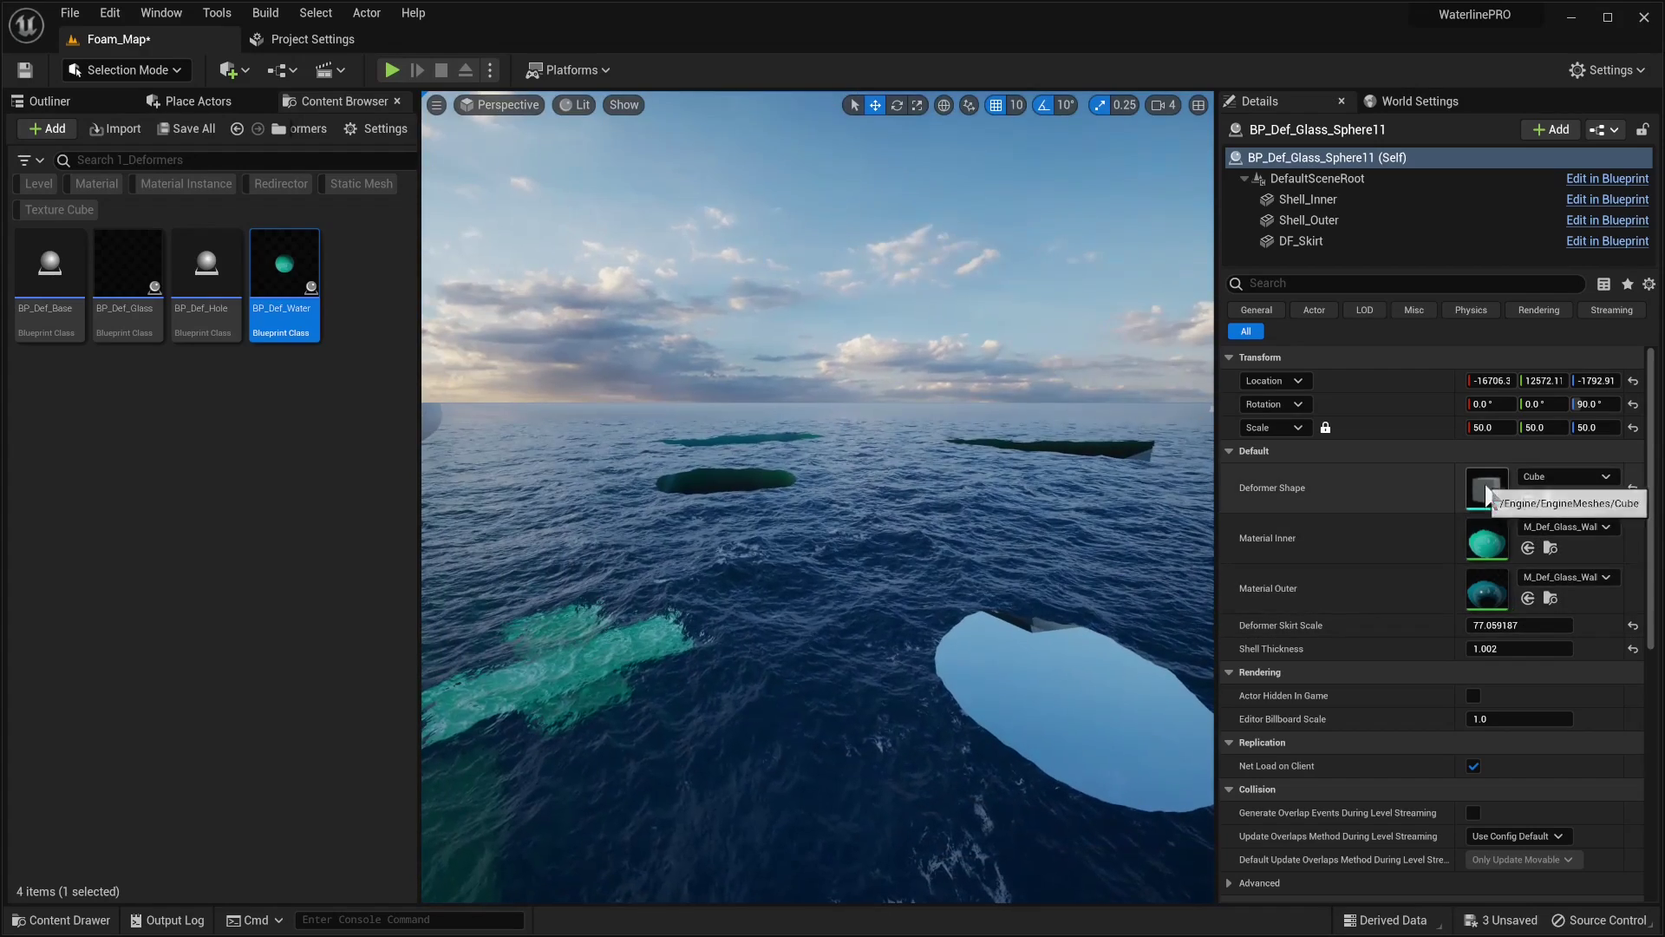
pyautogui.press('w')
pyautogui.moveTo(1067, 511); pyautogui.dragTo(1045, 589, button='right')
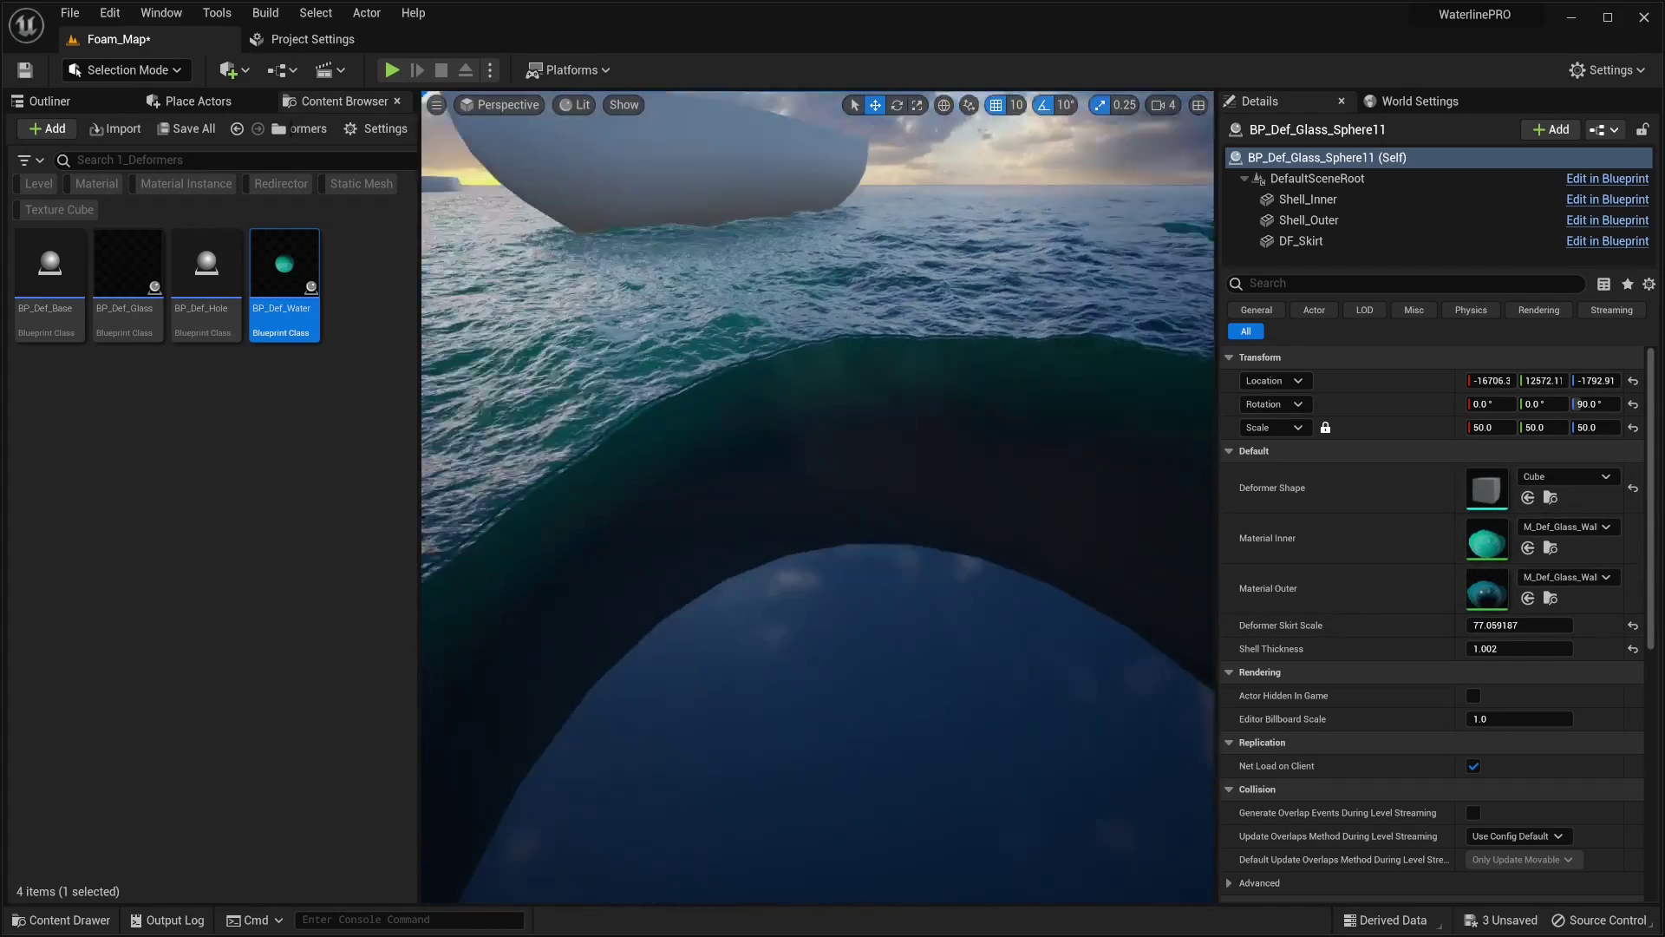
# Step: Select the cone-shaped glass deformer BP_Def_Glass_Sphere9 and lower it to about -873 in Z
pyautogui.click(929, 460)
pyautogui.moveTo(929, 461); pyautogui.dragTo(1032, 446, button='right')
pyautogui.click(822, 498)
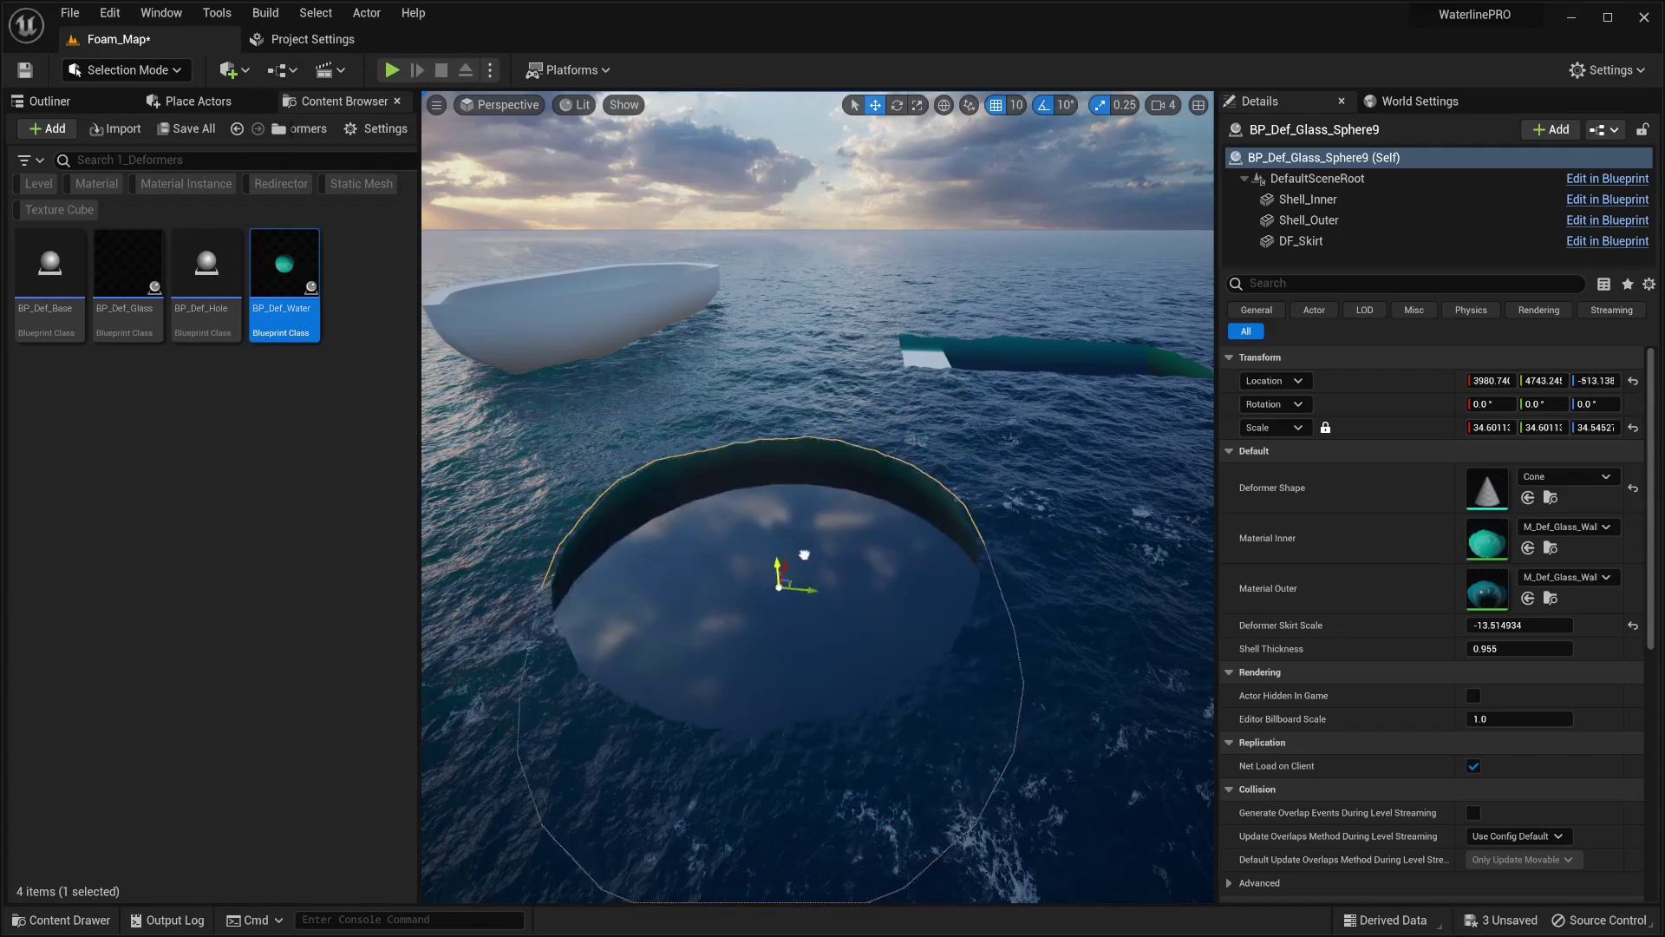
# Step: Examine the partly submerged white platform with its square pool and the floating objects around it
pyautogui.press('w')
pyautogui.moveTo(823, 497); pyautogui.dragTo(1128, 486, button='right')
pyautogui.moveTo(812, 591)
pyautogui.mouseDown(button='right')
pyautogui.moveTo(942, 593)
pyautogui.moveTo(1040, 628)
pyautogui.moveTo(980, 685)
pyautogui.moveTo(812, 590)
pyautogui.moveTo(737, 521)
pyautogui.moveTo(694, 560)
pyautogui.moveTo(815, 590)
pyautogui.mouseUp(button='right')
pyautogui.press('w')
pyautogui.moveTo(866, 734); pyautogui.dragTo(855, 734, button='right')
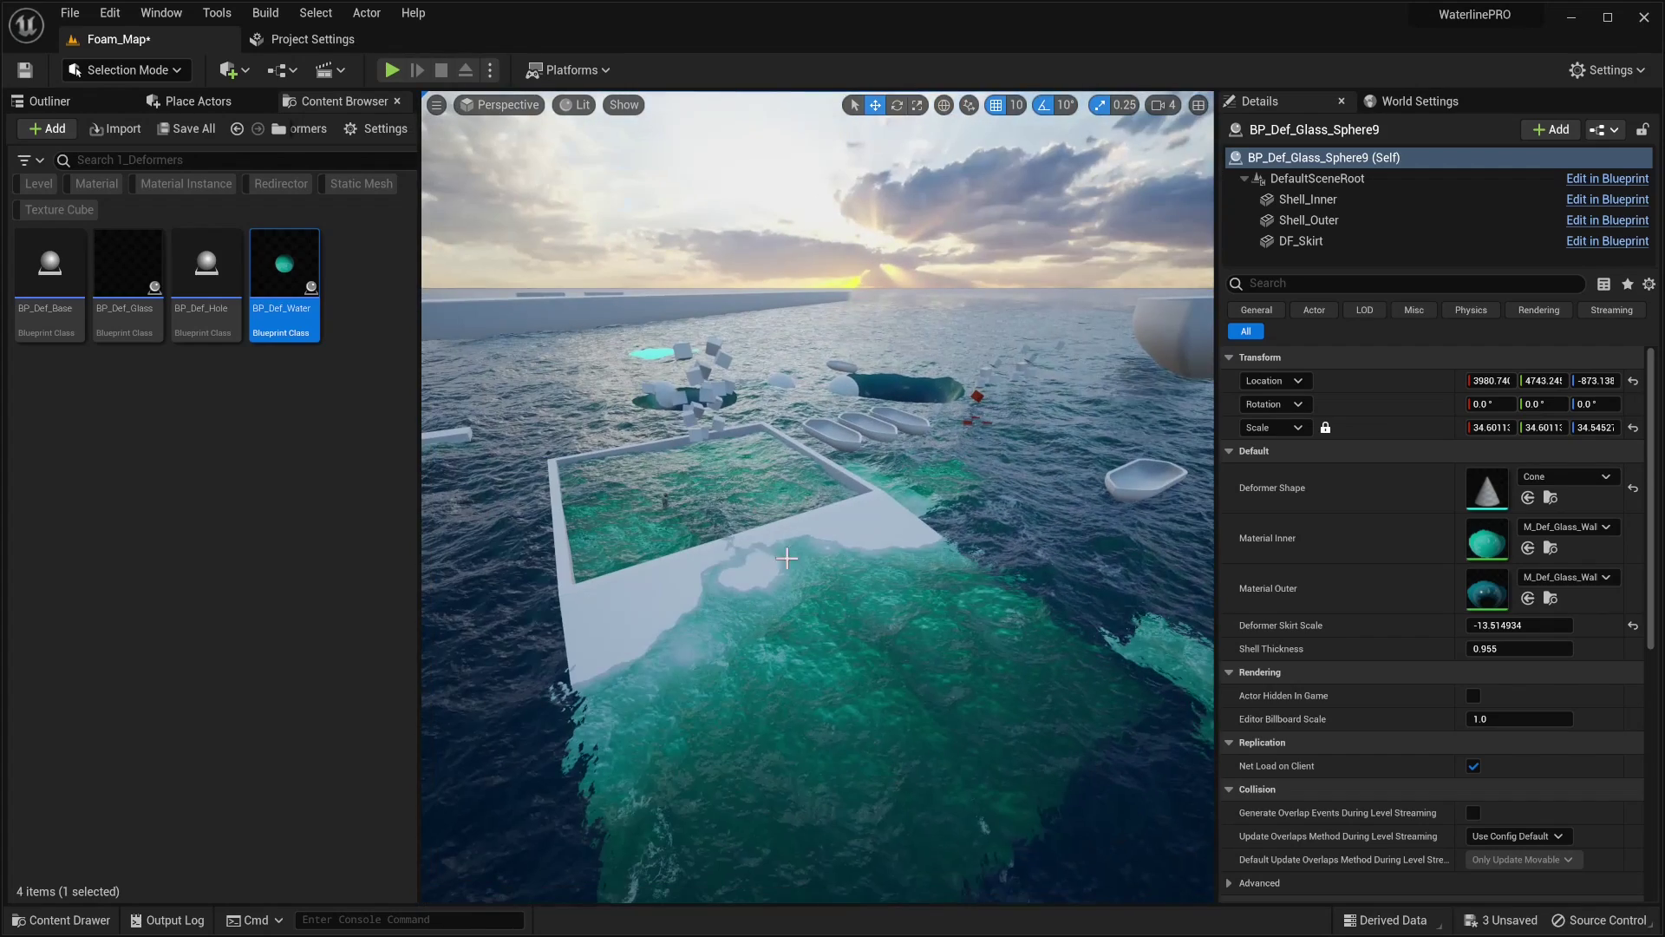
pyautogui.moveTo(786, 559); pyautogui.dragTo(727, 528, button='right')
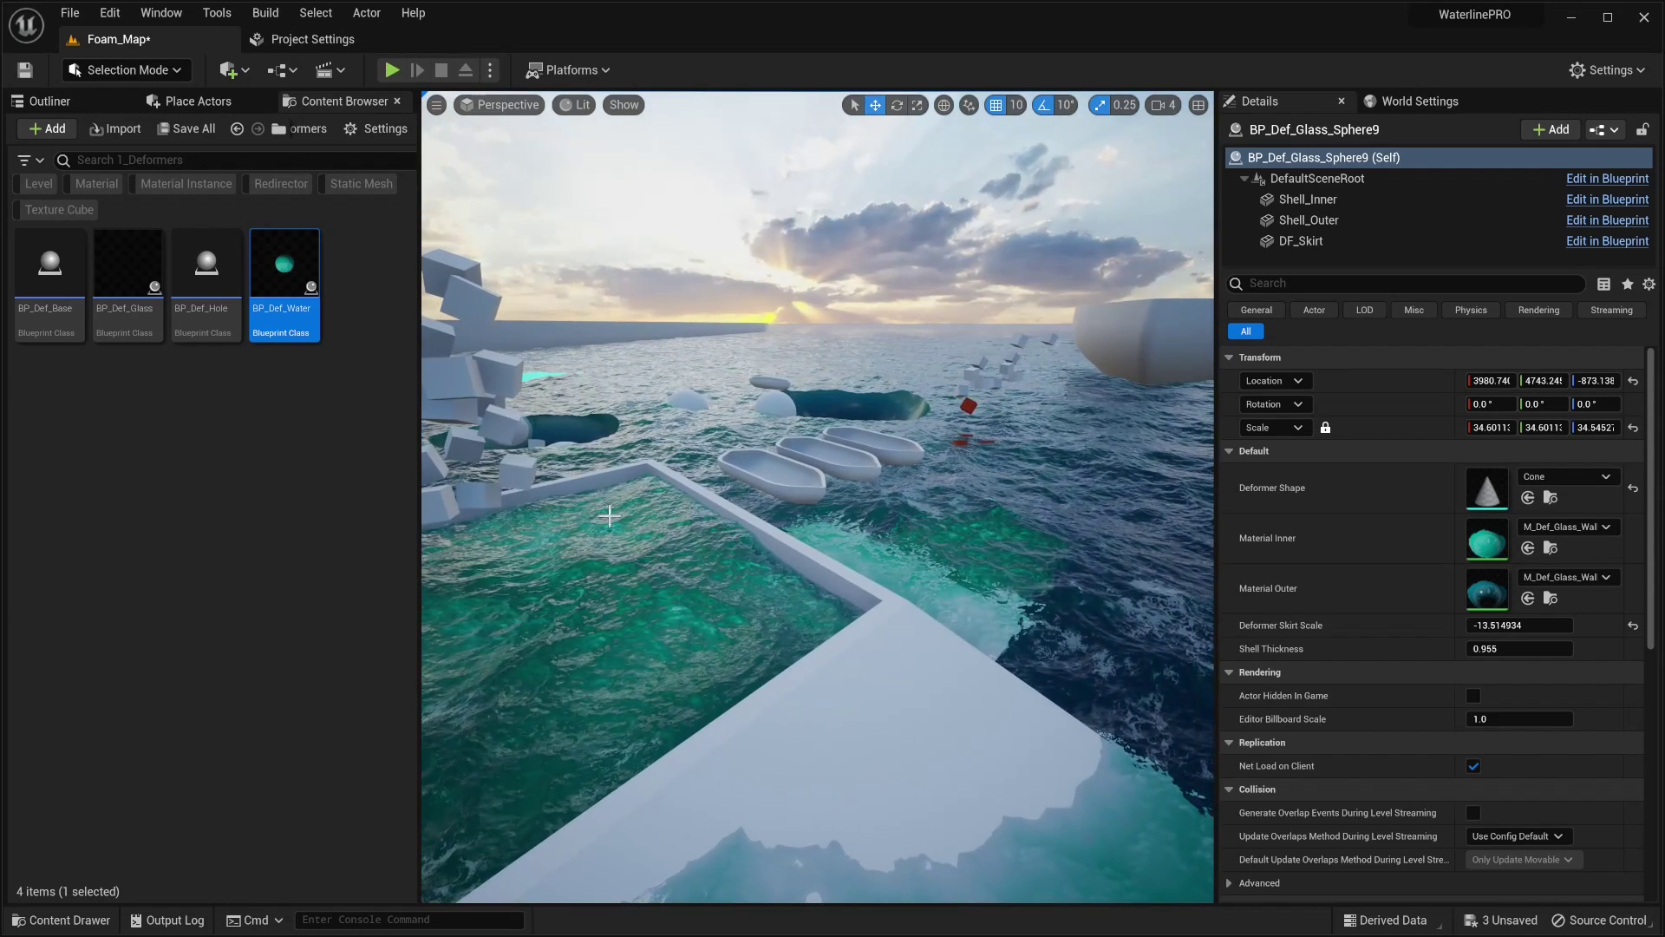